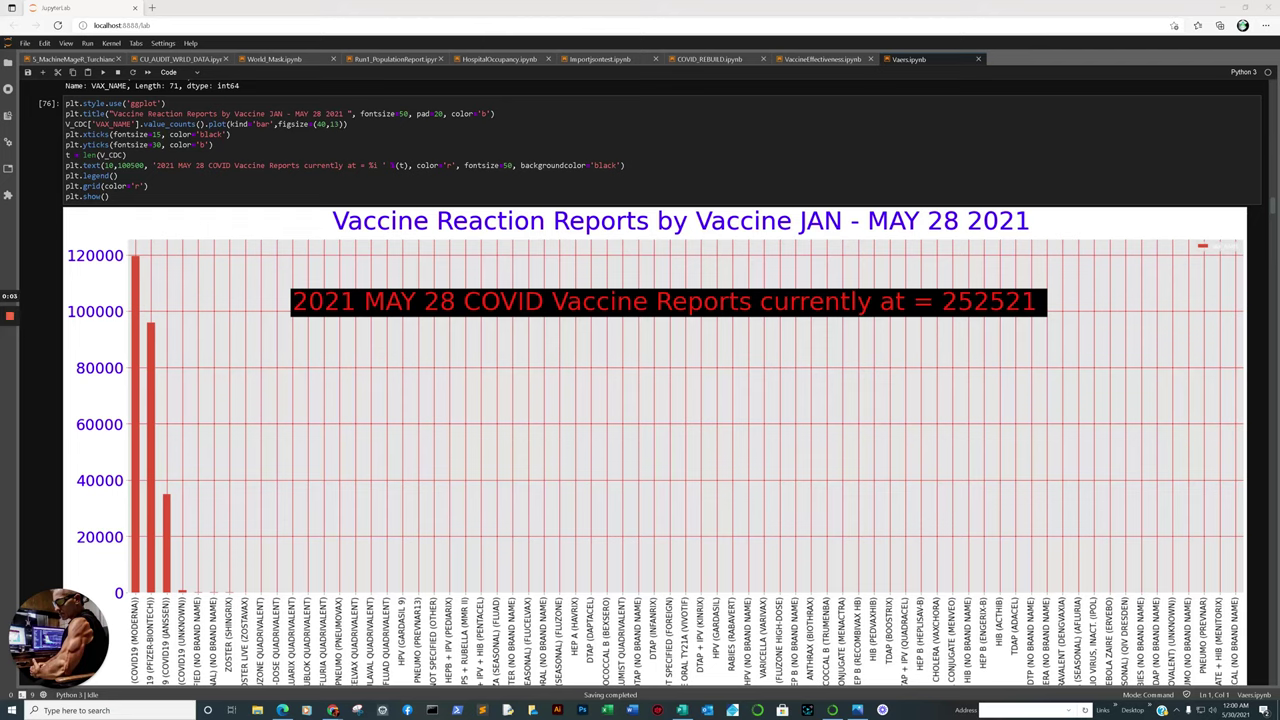
# Bring the full Vaccine Reaction Reports by Vaccine chart into view, then show the saved YouTube removal notice image.
pyautogui.scroll(-2, 655, 400)
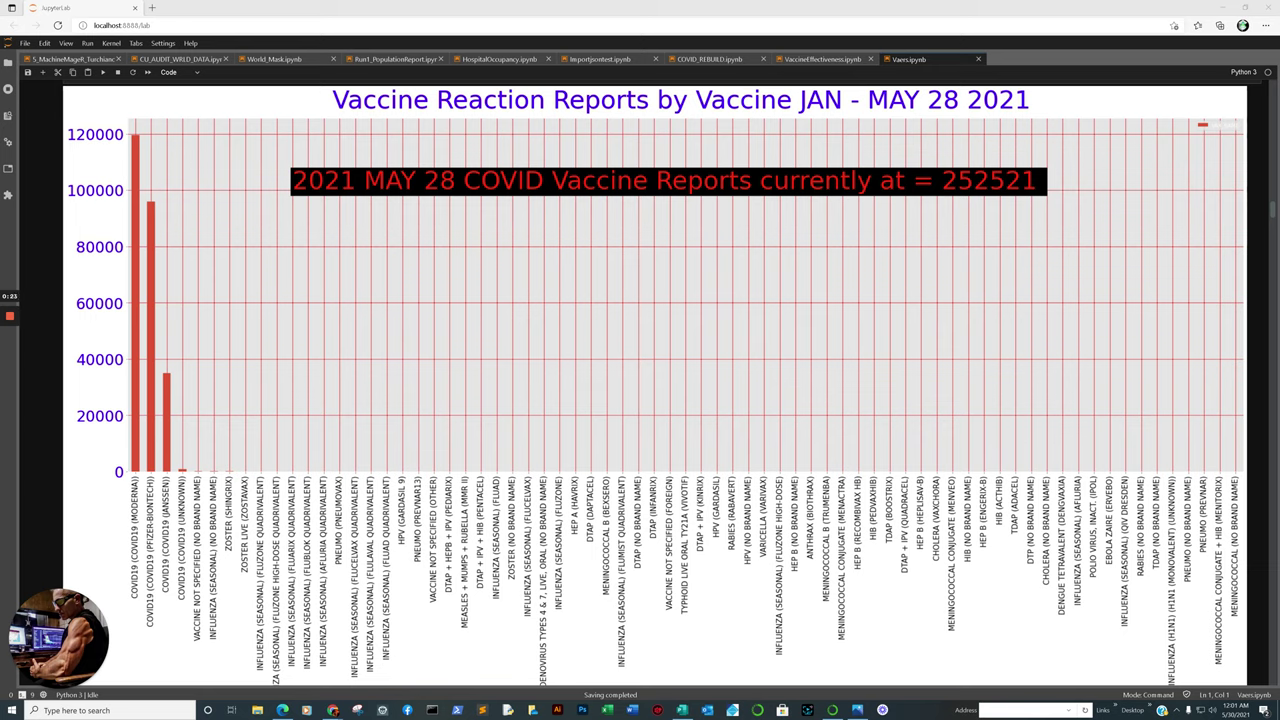
pyautogui.click(971, 186)
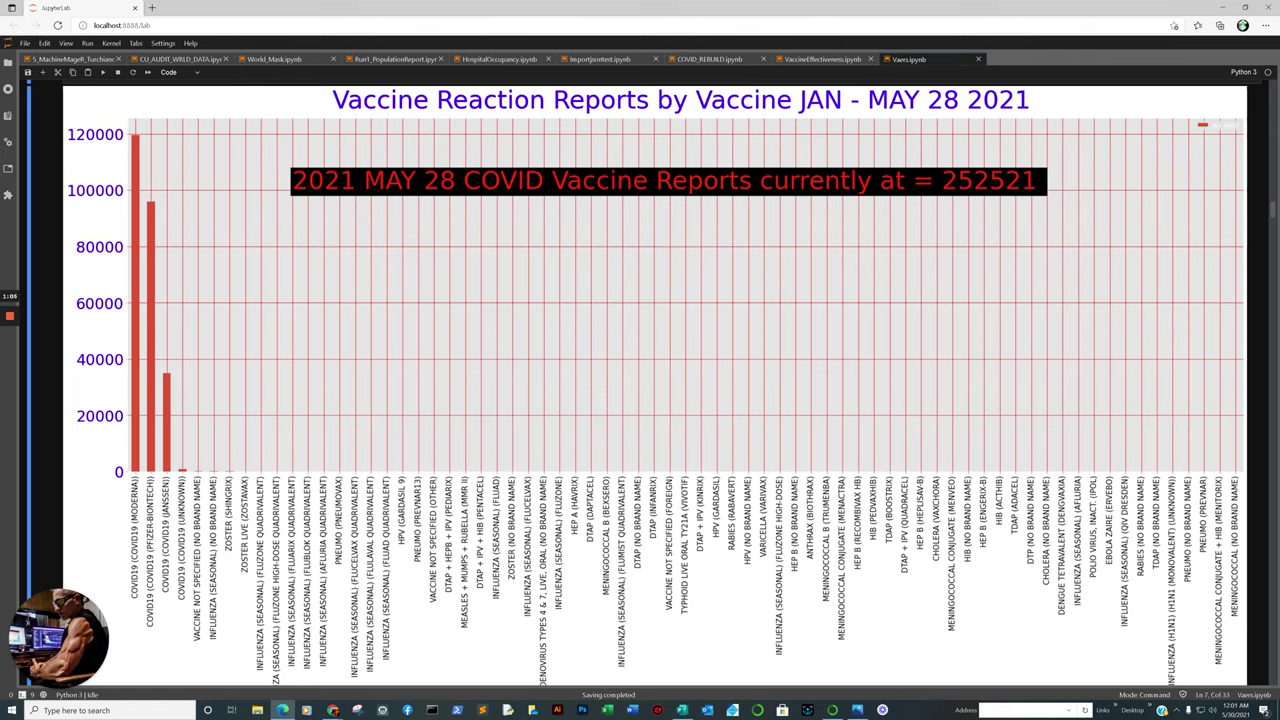
pyautogui.click(857, 706)
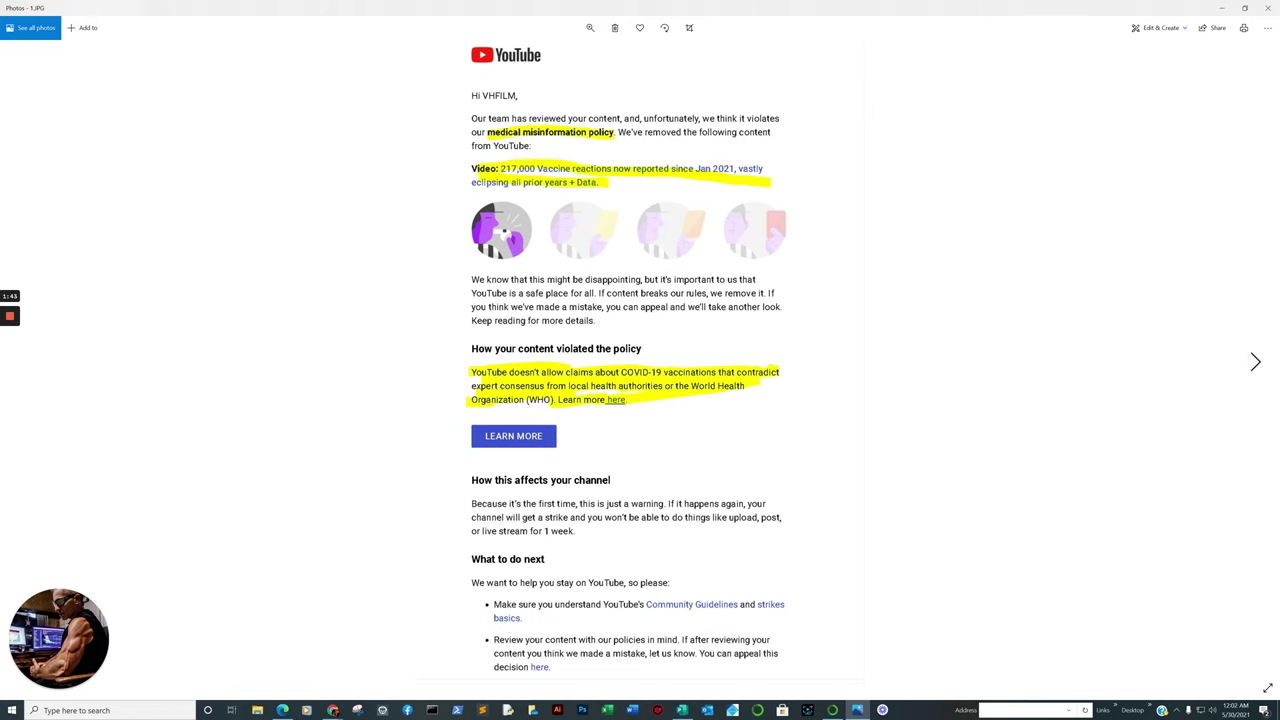
# Advance to the appeal-approved email image 2.JPG, then return to the JupyterLab chart.
pyautogui.click(1255, 362)
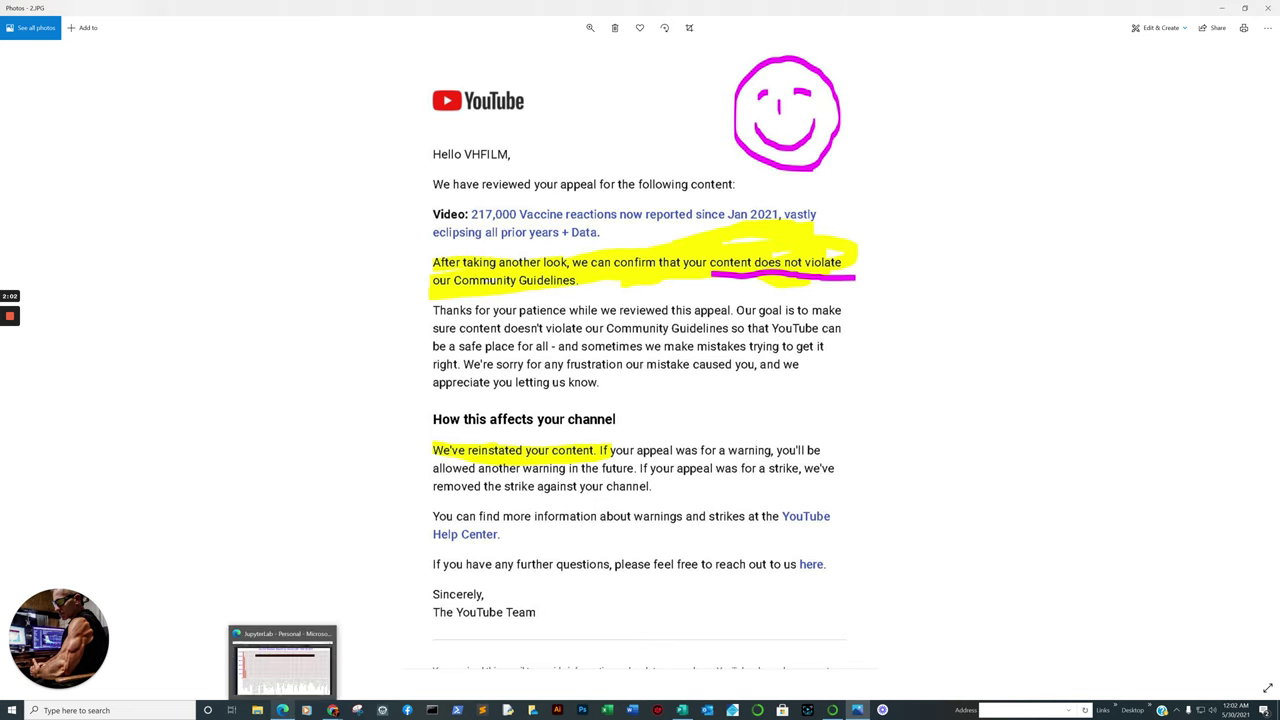
pyautogui.click(282, 710)
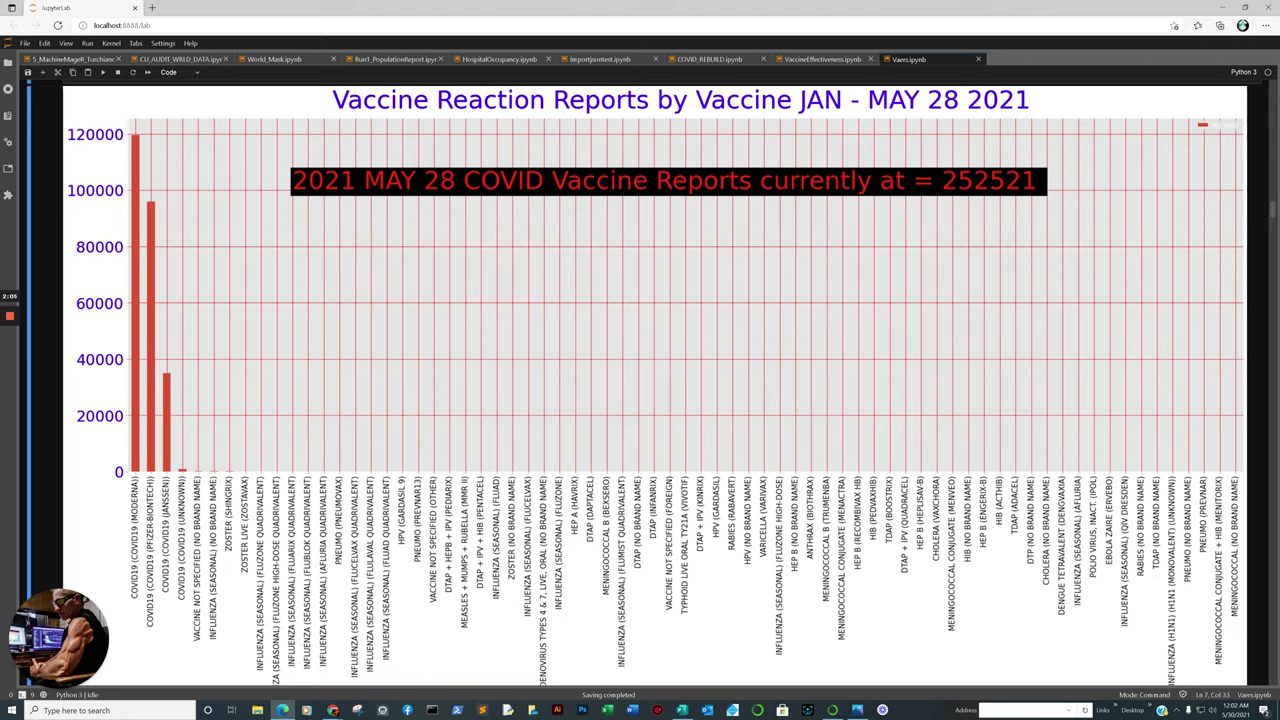
# Scroll to the 2020 vs 2021 reported reactions chart and select it, then bring up the VAERS Data Sets page.
pyautogui.moveTo(1266, 203); pyautogui.dragTo(1273, 361)
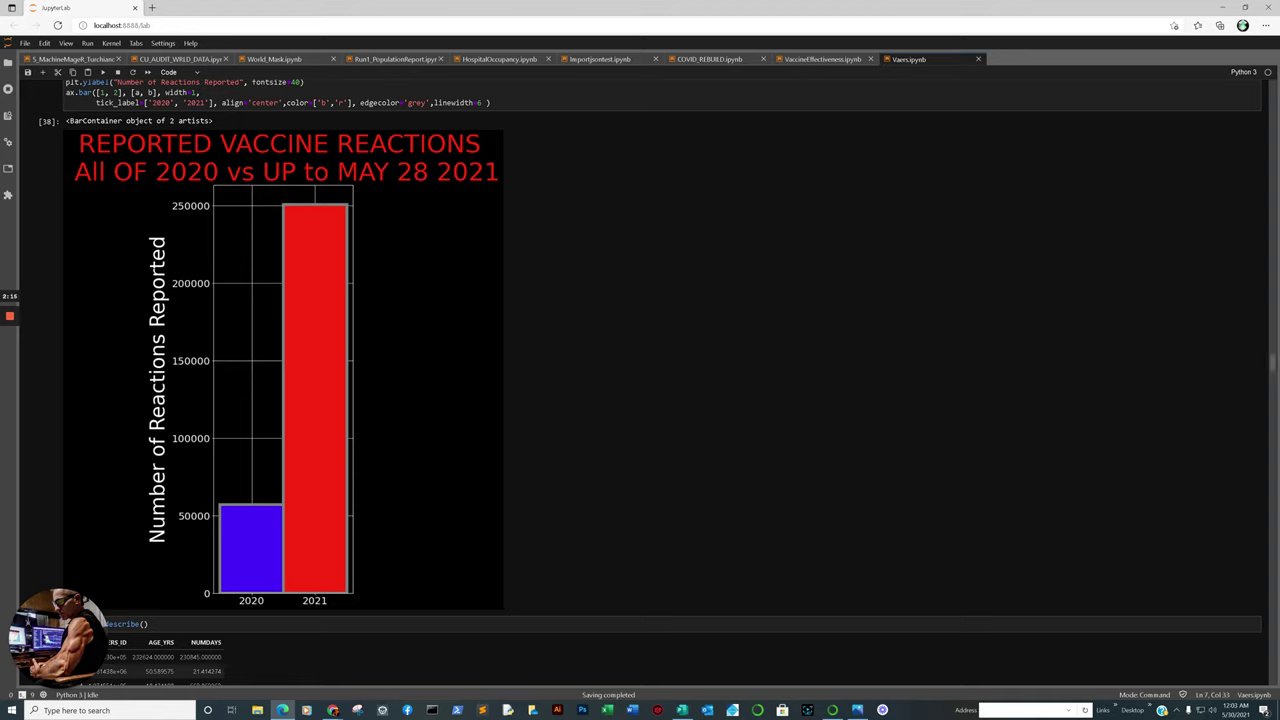
pyautogui.click(420, 188)
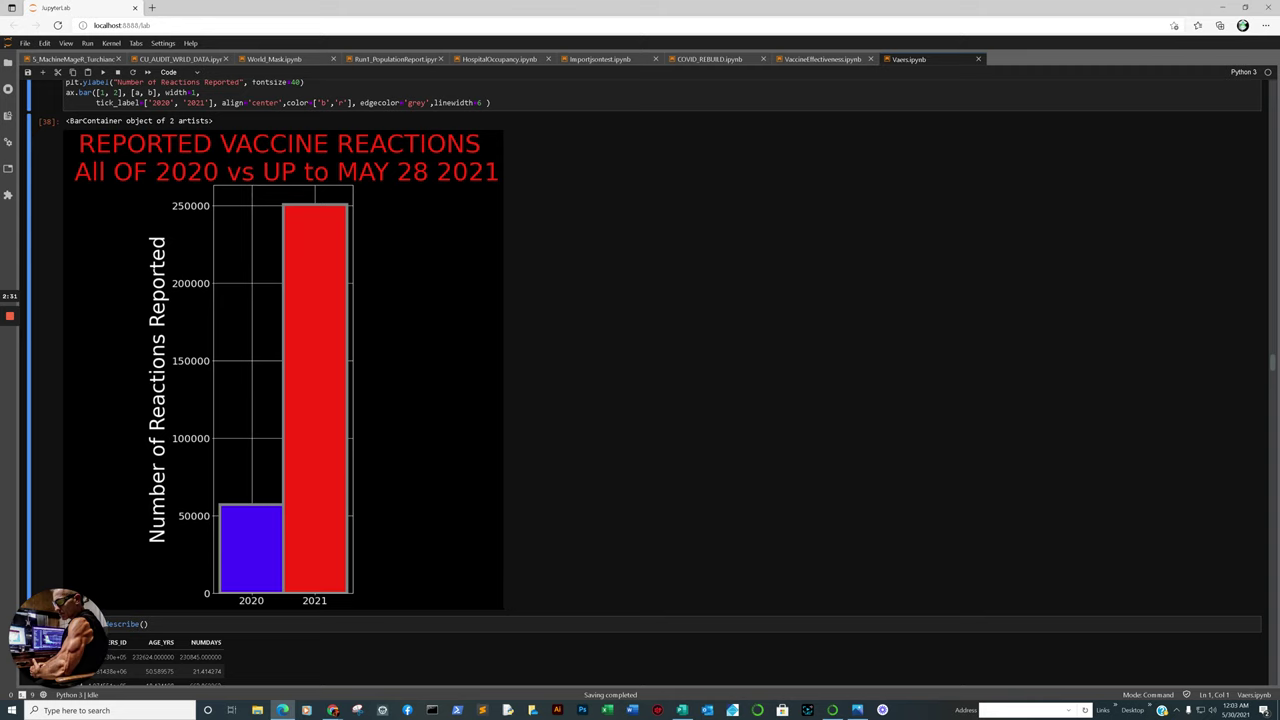
pyautogui.moveTo(333, 710)
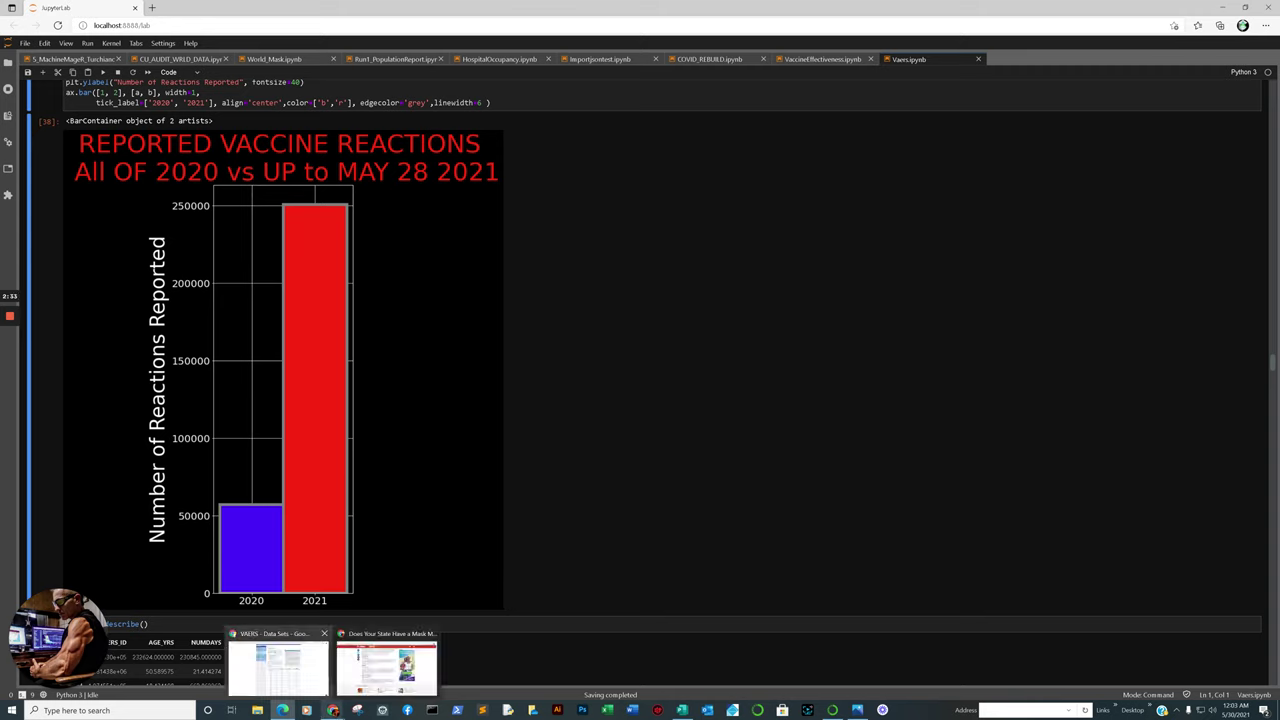
pyautogui.click(279, 662)
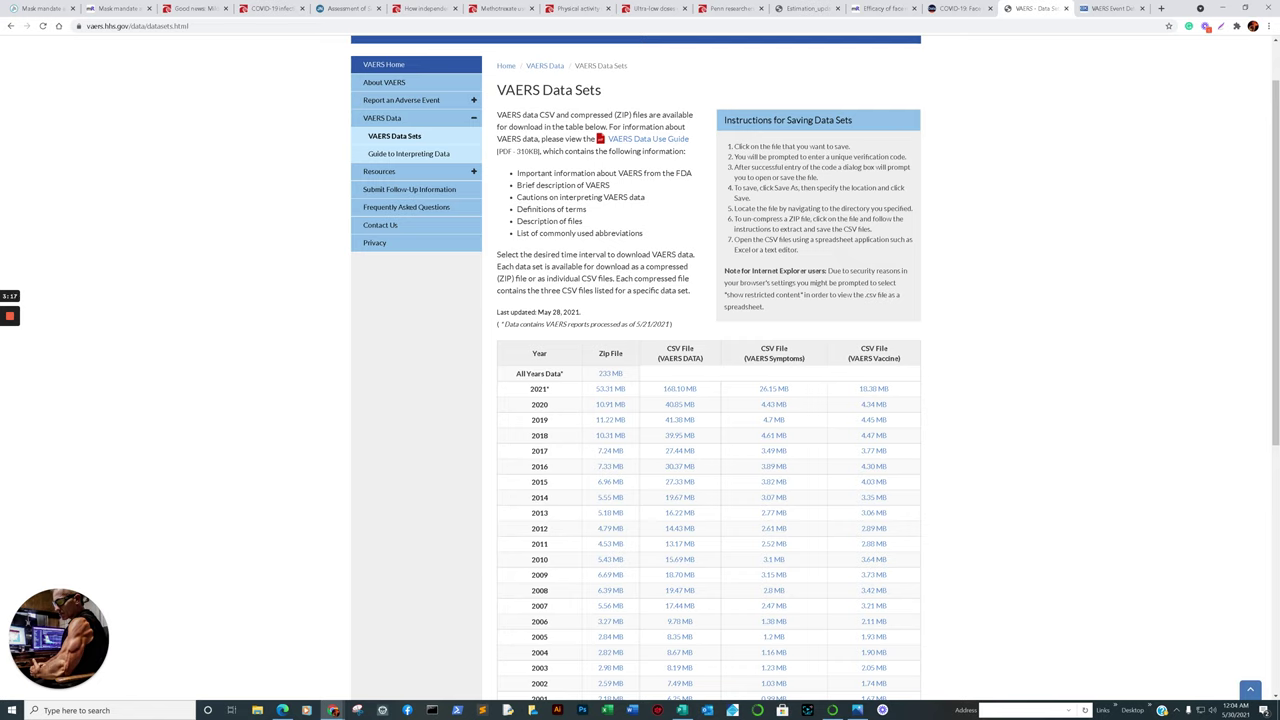
# Highlight All Years Data (233 MB), the 5/21/2021 processing note and the May 28, 2021 update date.
pyautogui.doubleClick(522, 373)
pyautogui.moveTo(575, 373); pyautogui.dragTo(633, 372)
pyautogui.moveTo(545, 324); pyautogui.dragTo(672, 324)
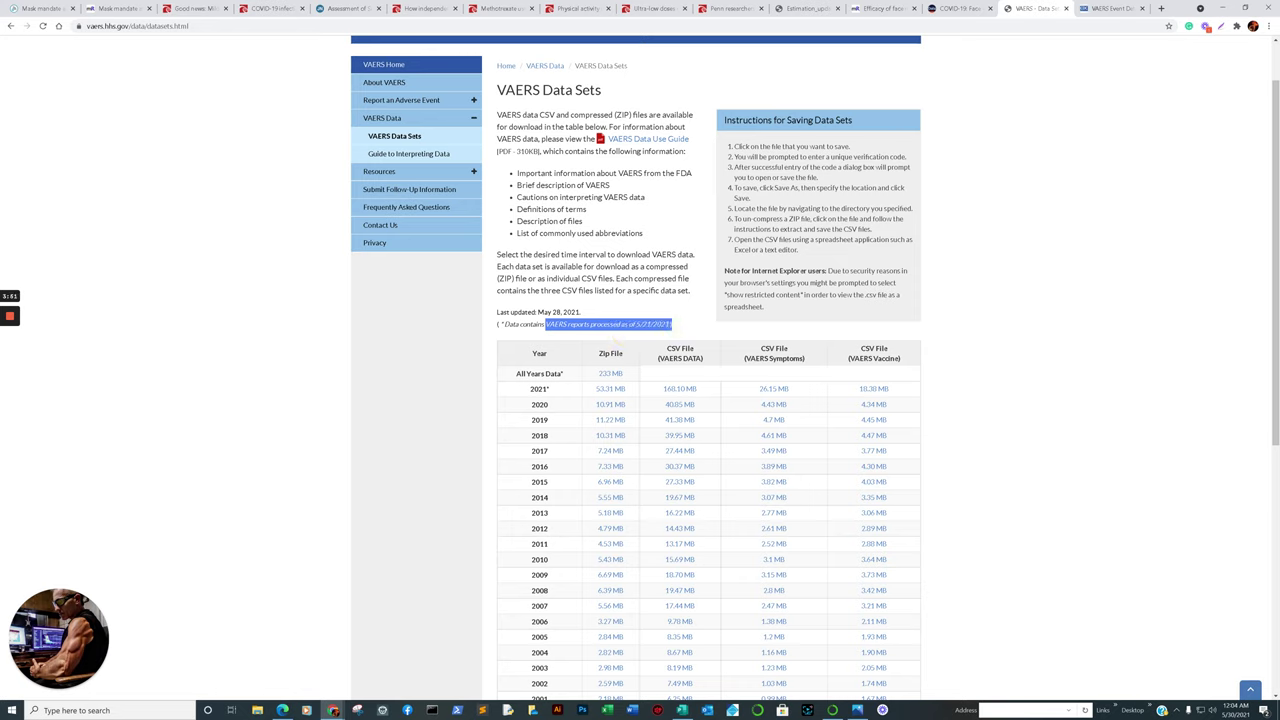
pyautogui.moveTo(538, 312); pyautogui.dragTo(580, 312)
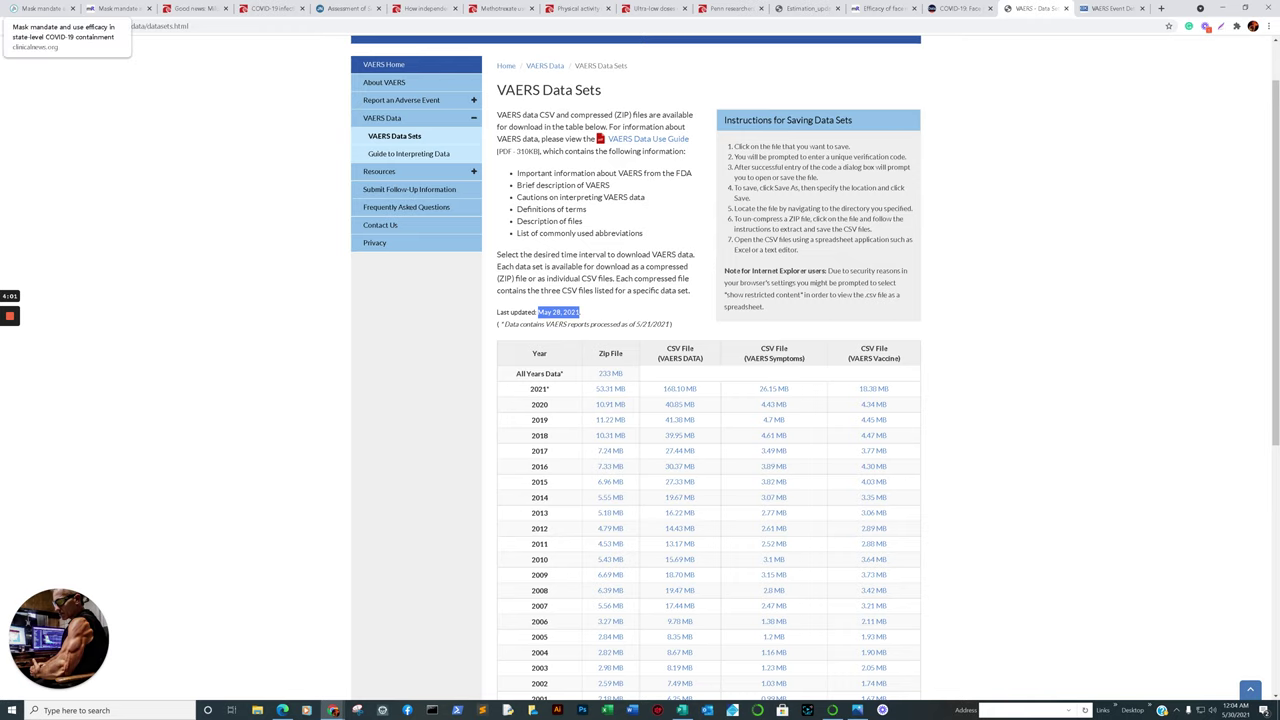
# Read the ClinicalNews mask mandate efficacy article's Conclusions, then move to the medRxiv preprint tab.
pyautogui.click(40, 8)
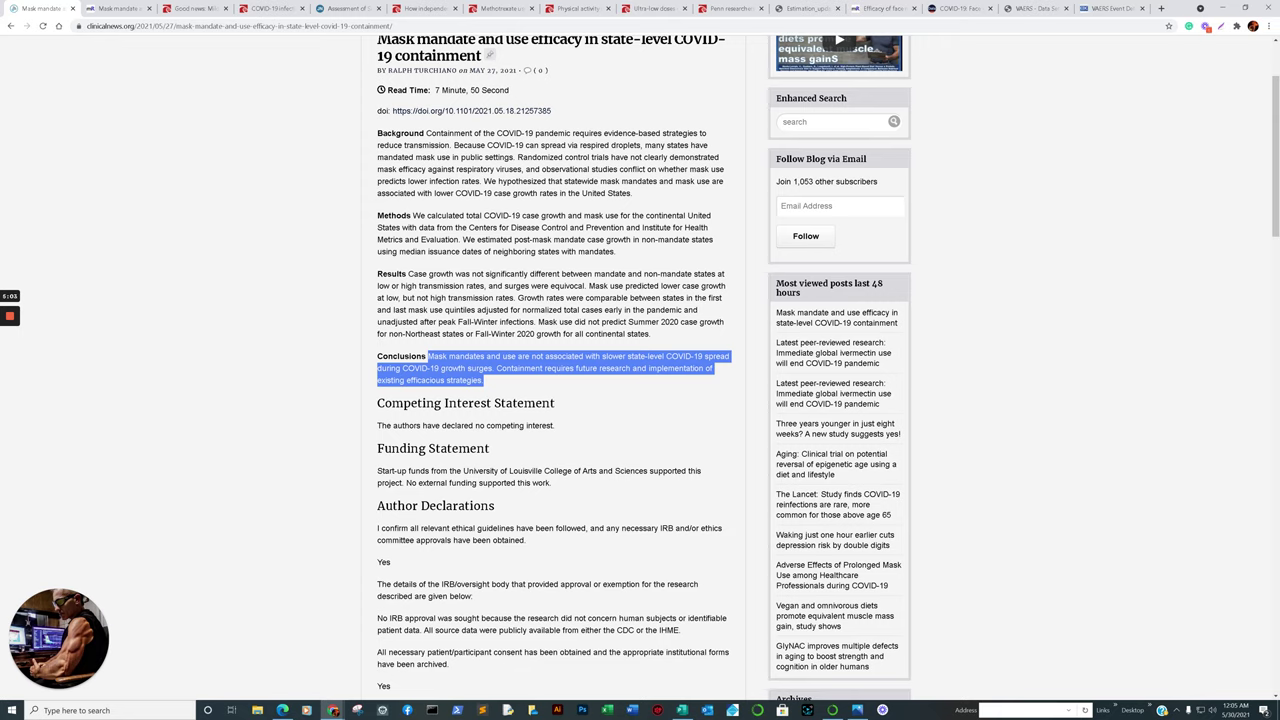
pyautogui.hotkey('ctrl', 'Tab')
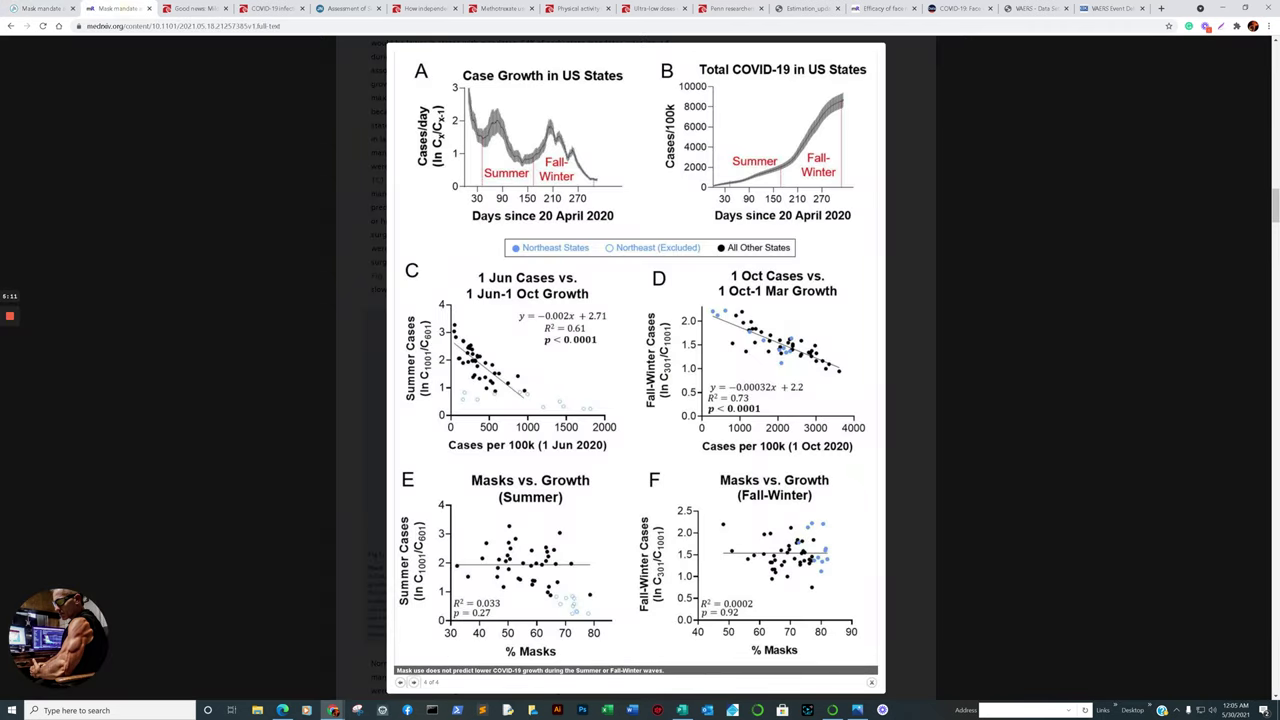
# Close the enlarged Fig 1 and highlight the first Results paragraph on growth rates.
pyautogui.press('Escape')
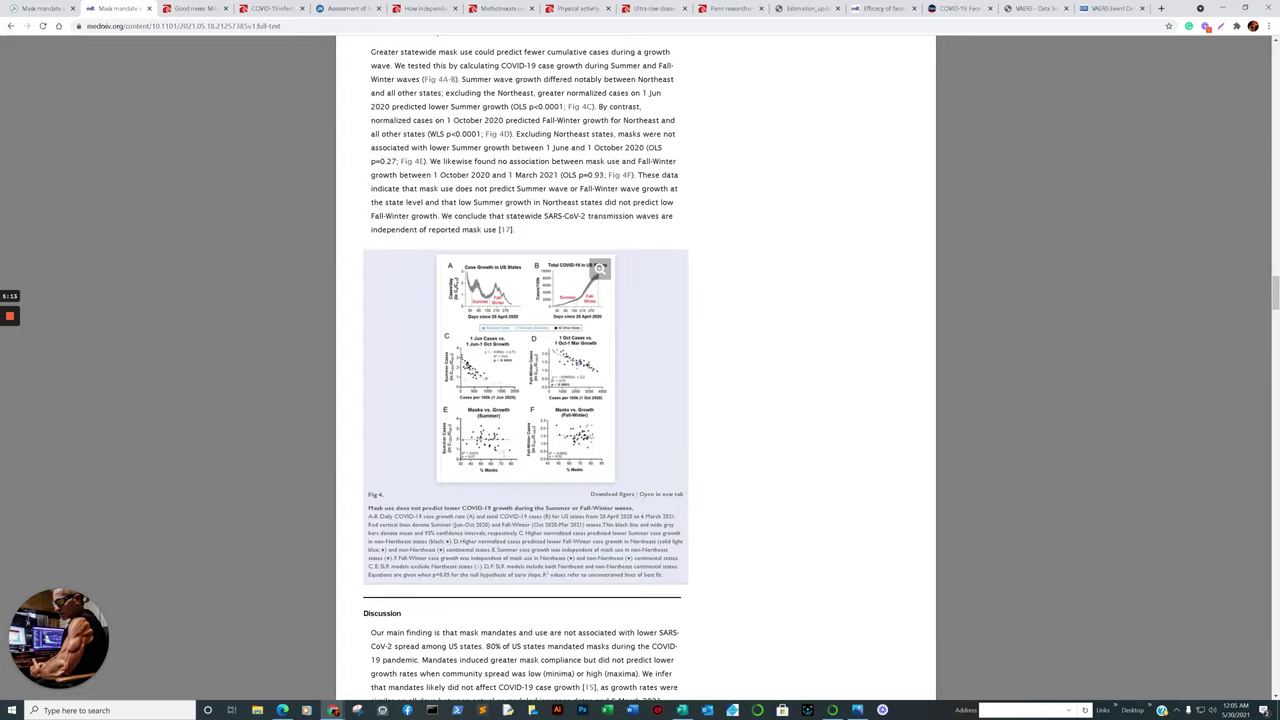
pyautogui.scroll(15, 525, 368)
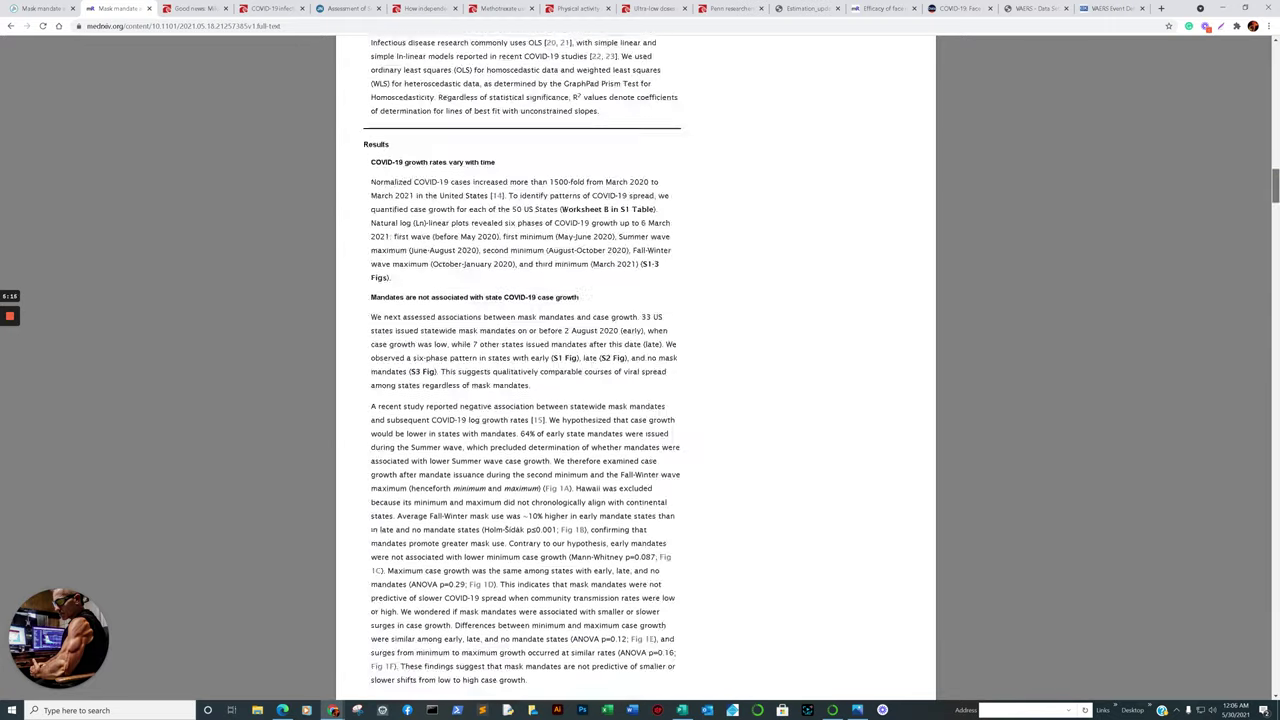
pyautogui.scroll(3, 525, 368)
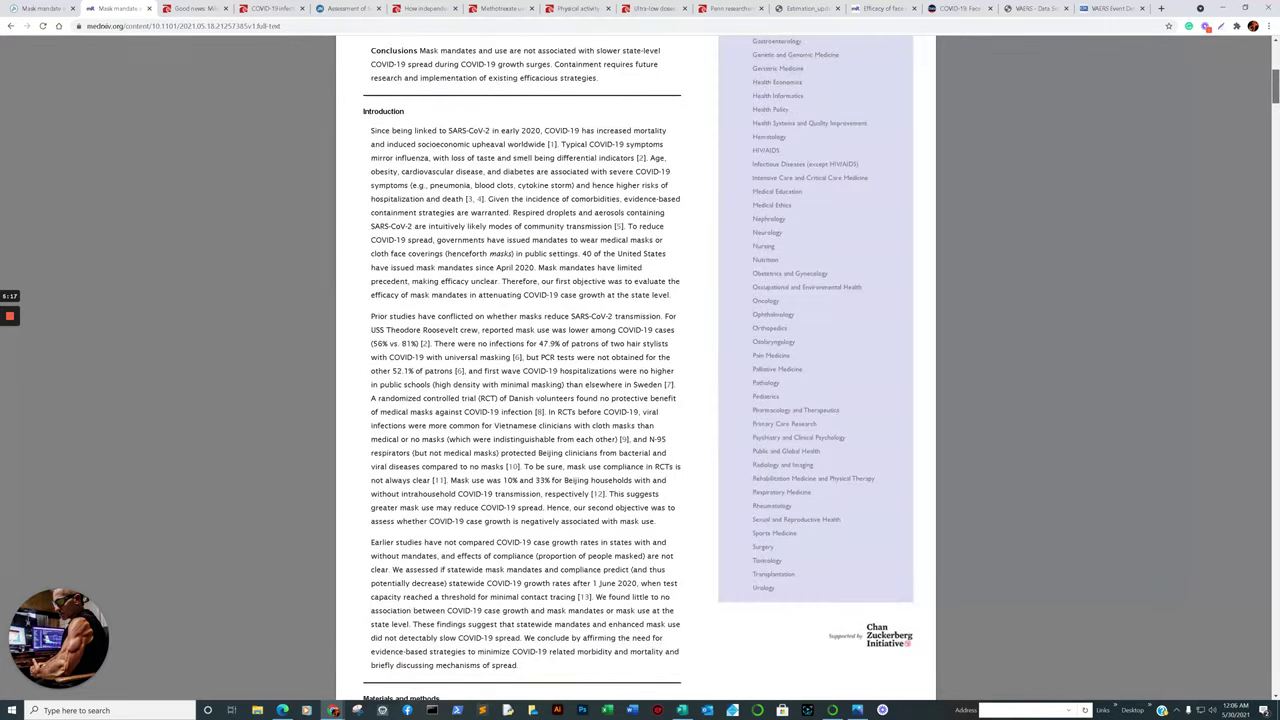
pyautogui.scroll(4, 525, 368)
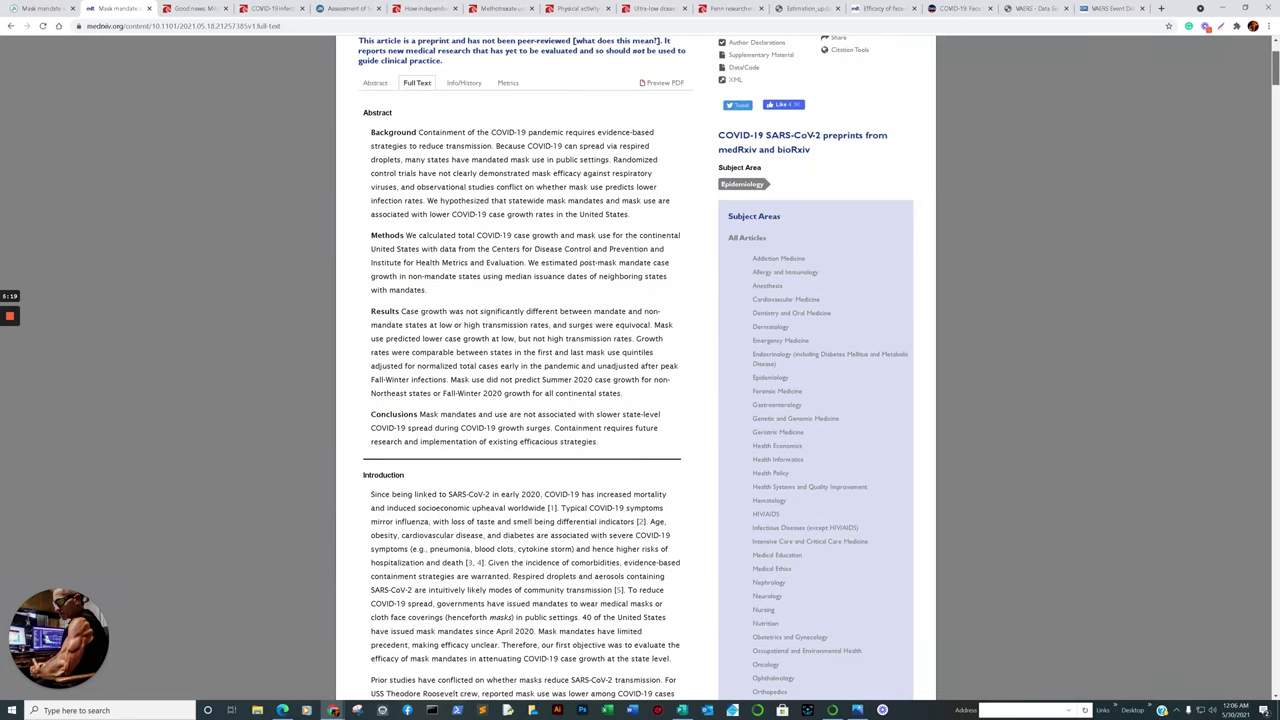
pyautogui.scroll(1, 636, 368)
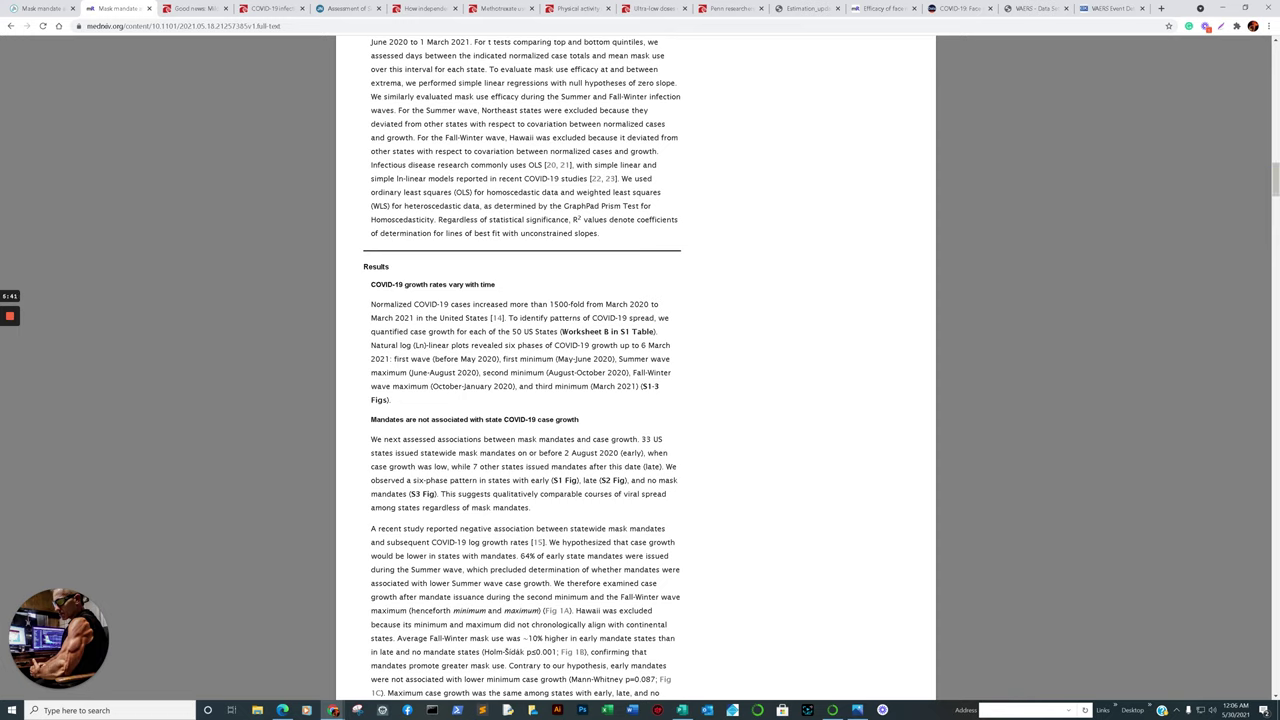
pyautogui.moveTo(374, 304); pyautogui.dragTo(647, 400)
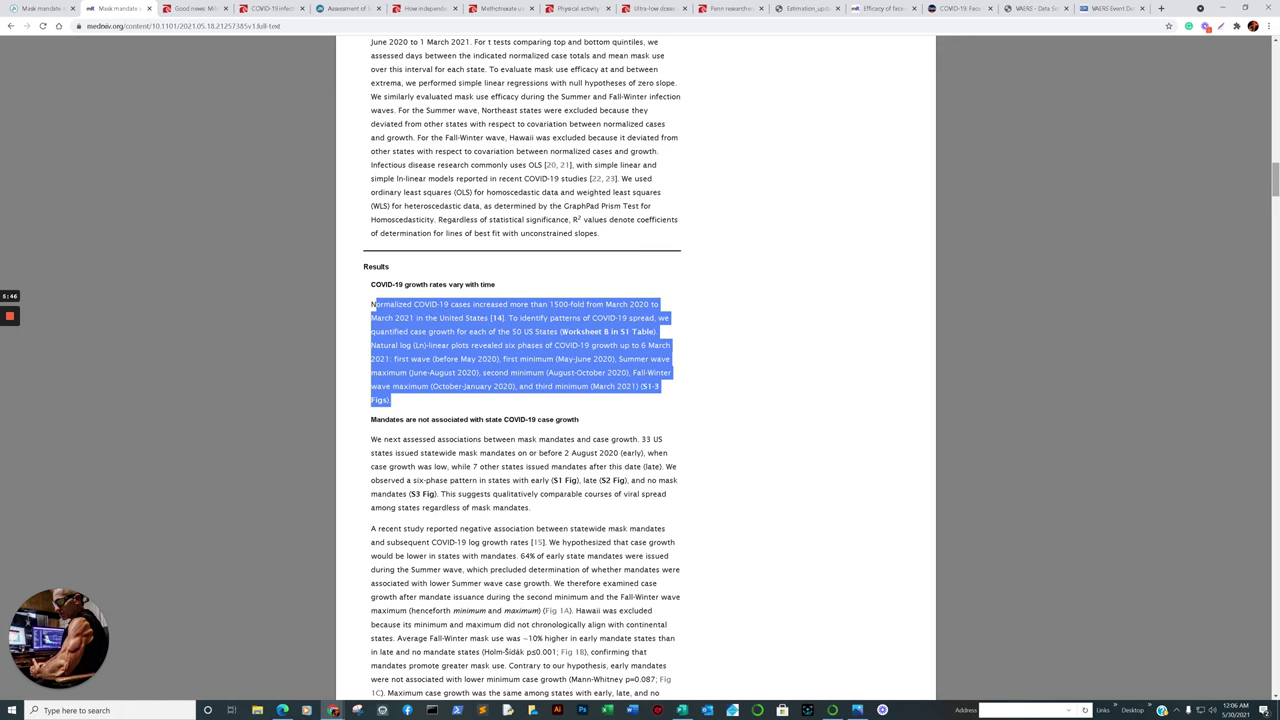
# Scroll down to Fig 4, mask use vs. COVID-19 growth, and enlarge it.
pyautogui.moveTo(1268, 172); pyautogui.dragTo(1268, 173)
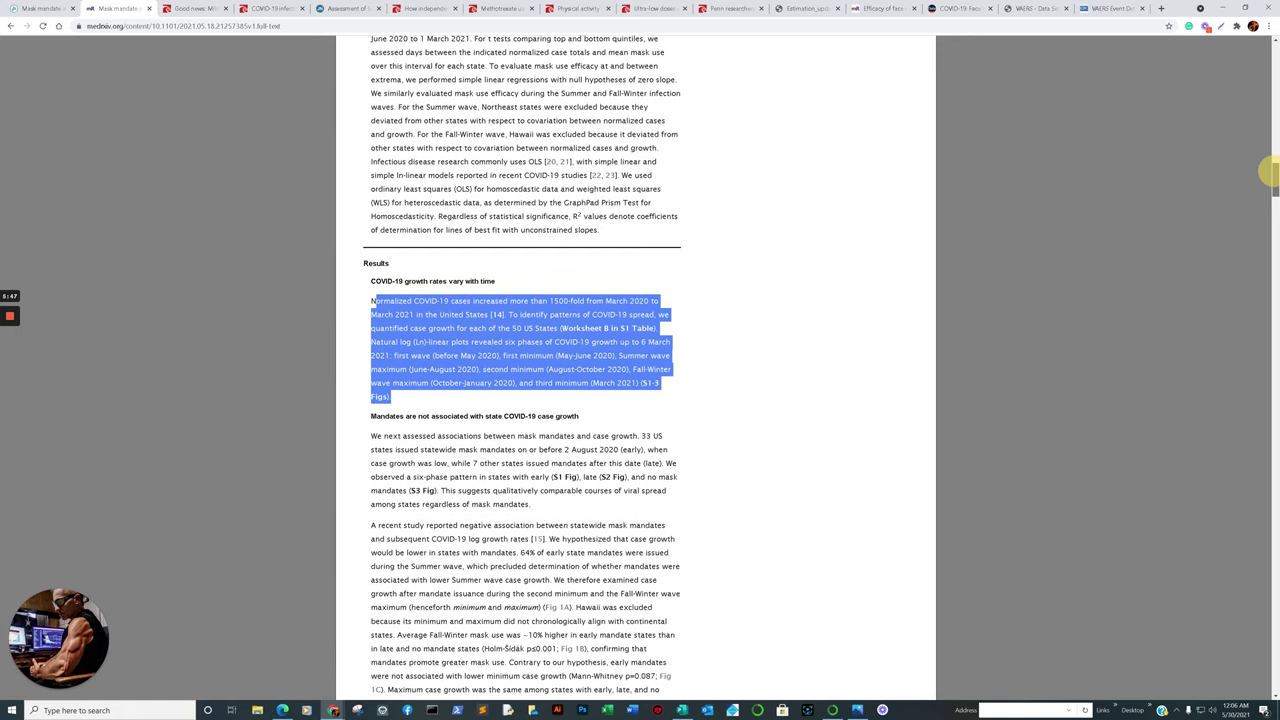
pyautogui.moveTo(1268, 172); pyautogui.dragTo(1270, 205)
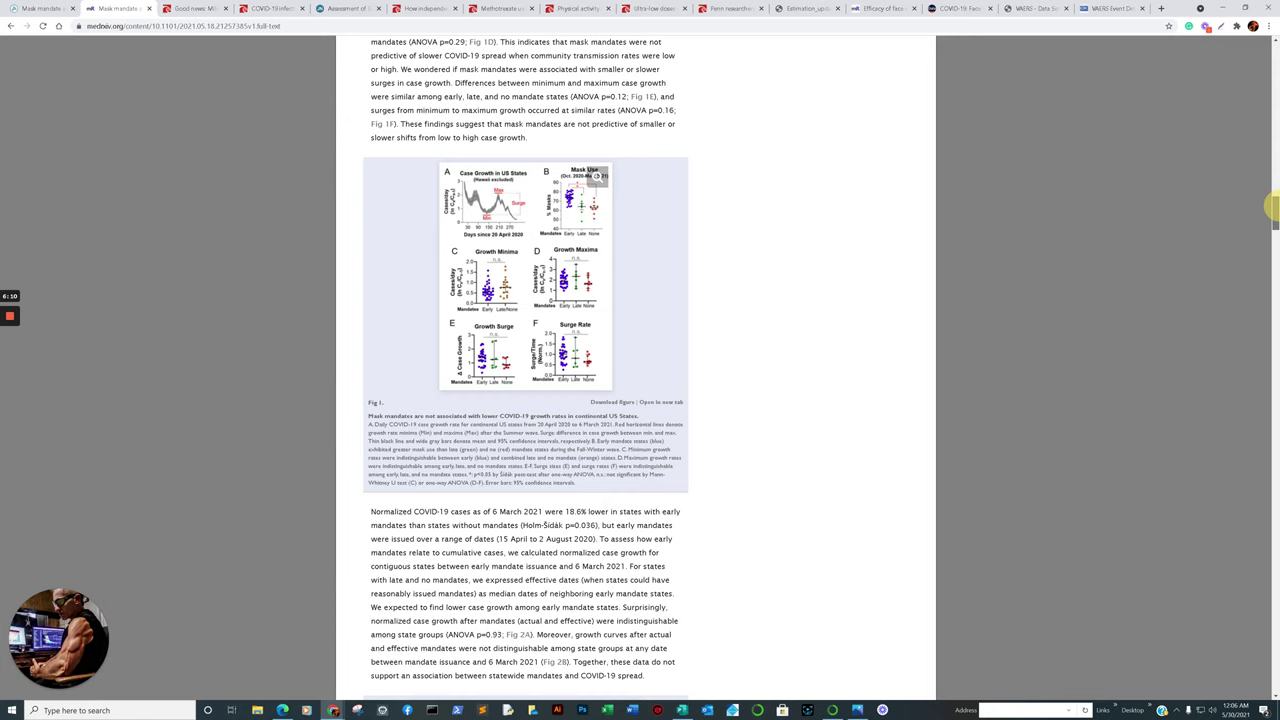
pyautogui.scroll(-3, 1272, 205)
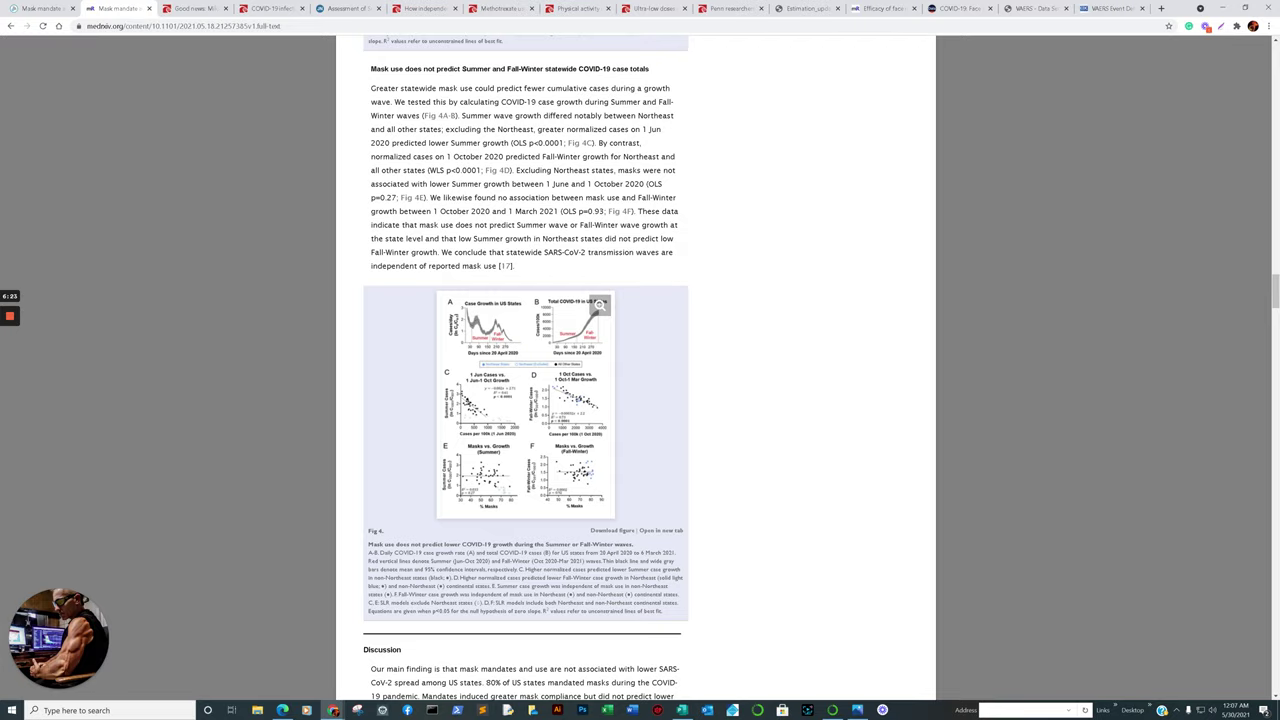
pyautogui.click(594, 383)
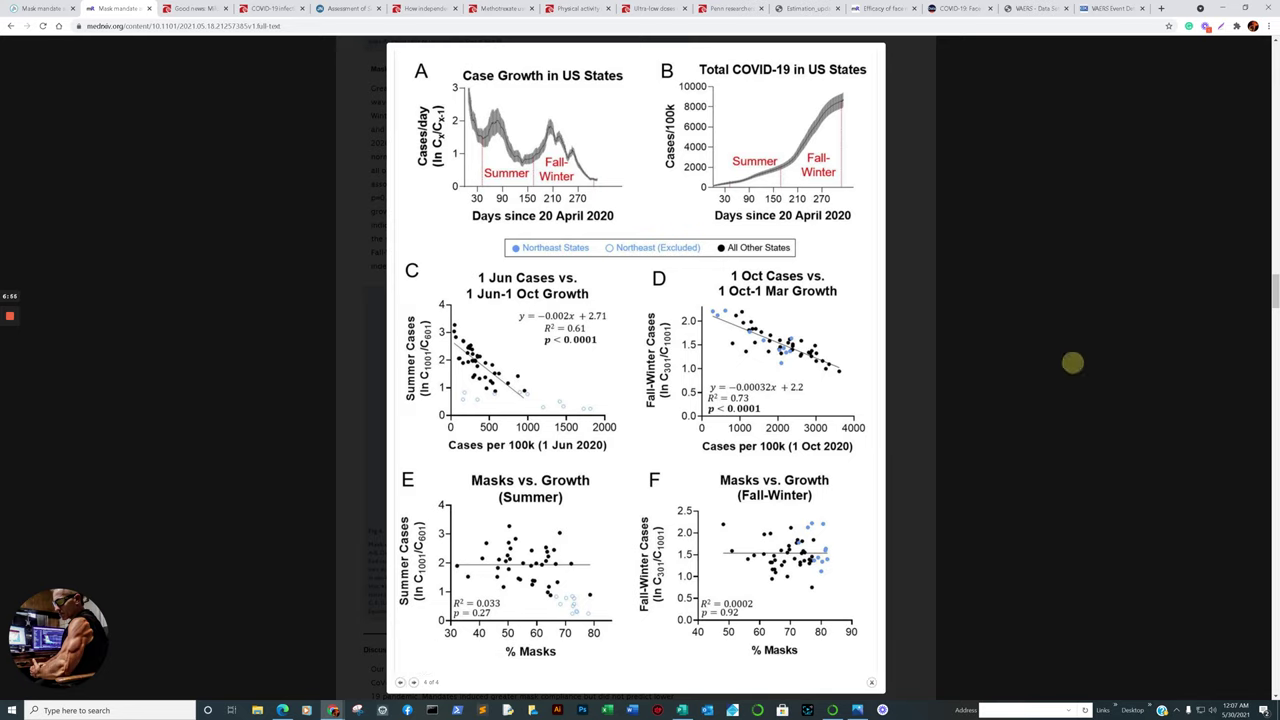
# Close Fig 4, skim the rest of the paper, then open the 'Good news: Mild COVID-19…' EurekAlert release.
pyautogui.click(1073, 362)
pyautogui.scroll(-5, 599, 304)
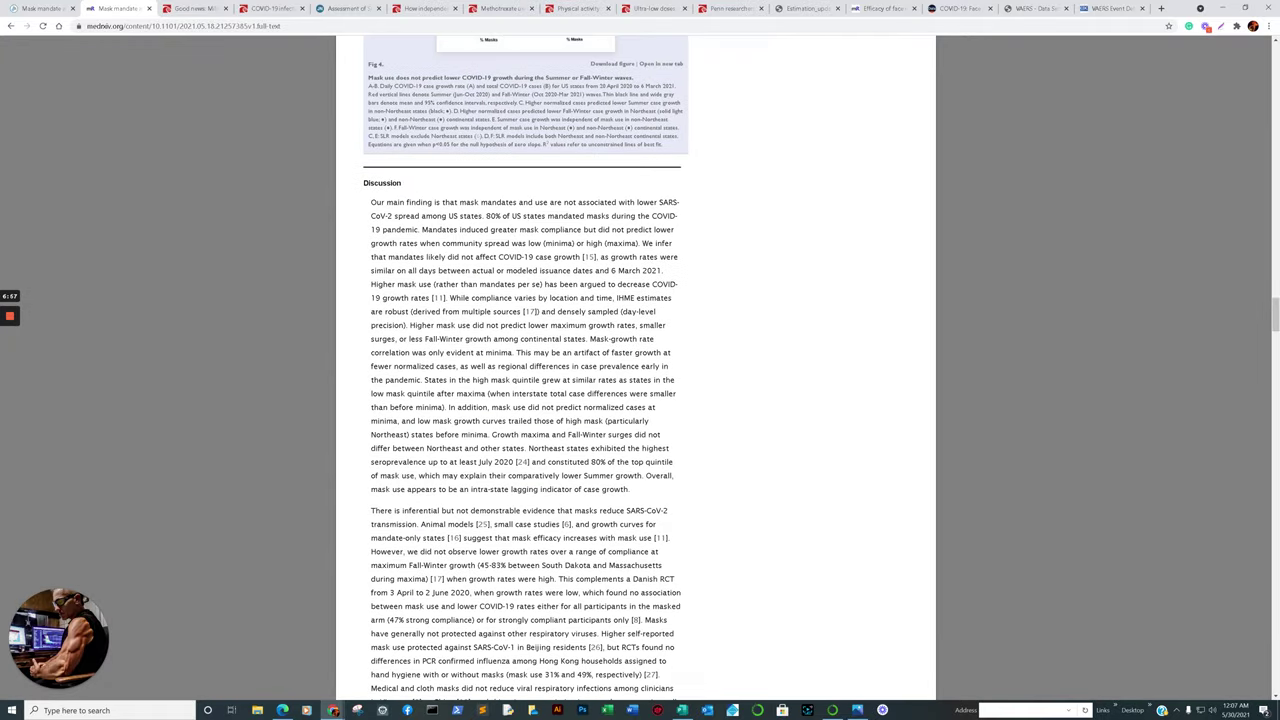
pyautogui.scroll(1, 525, 370)
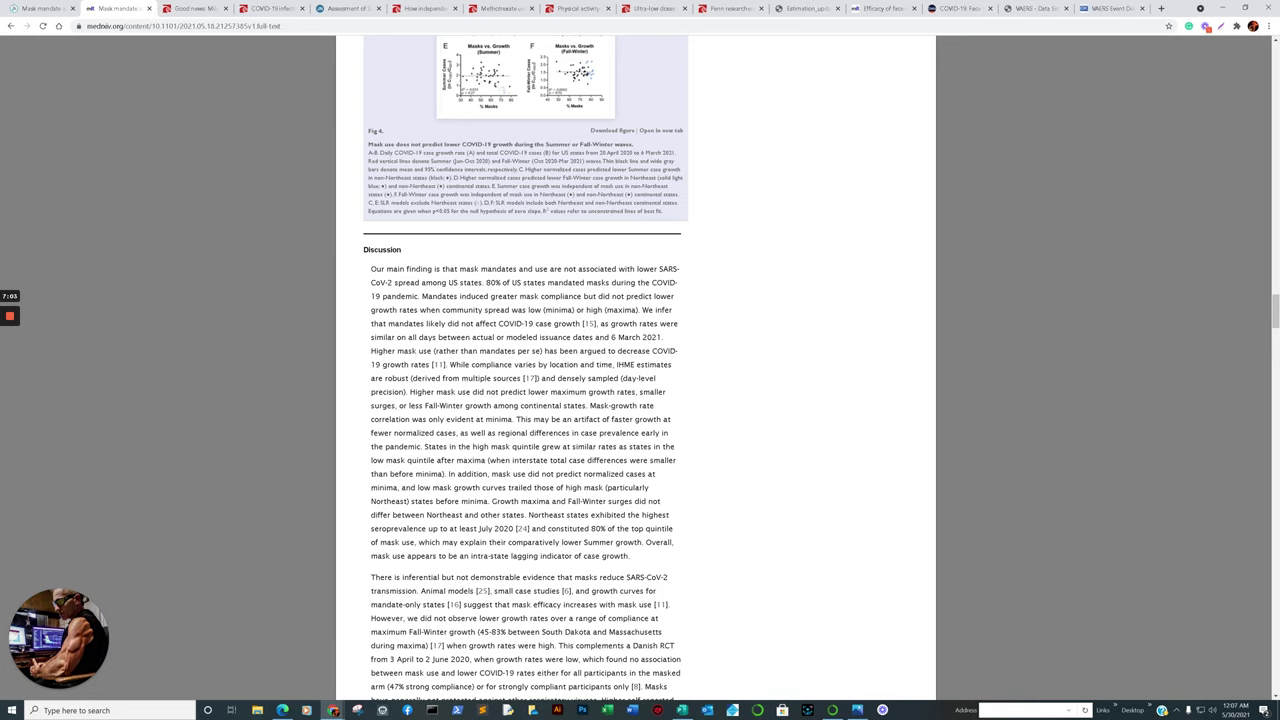
pyautogui.scroll(-6, 525, 370)
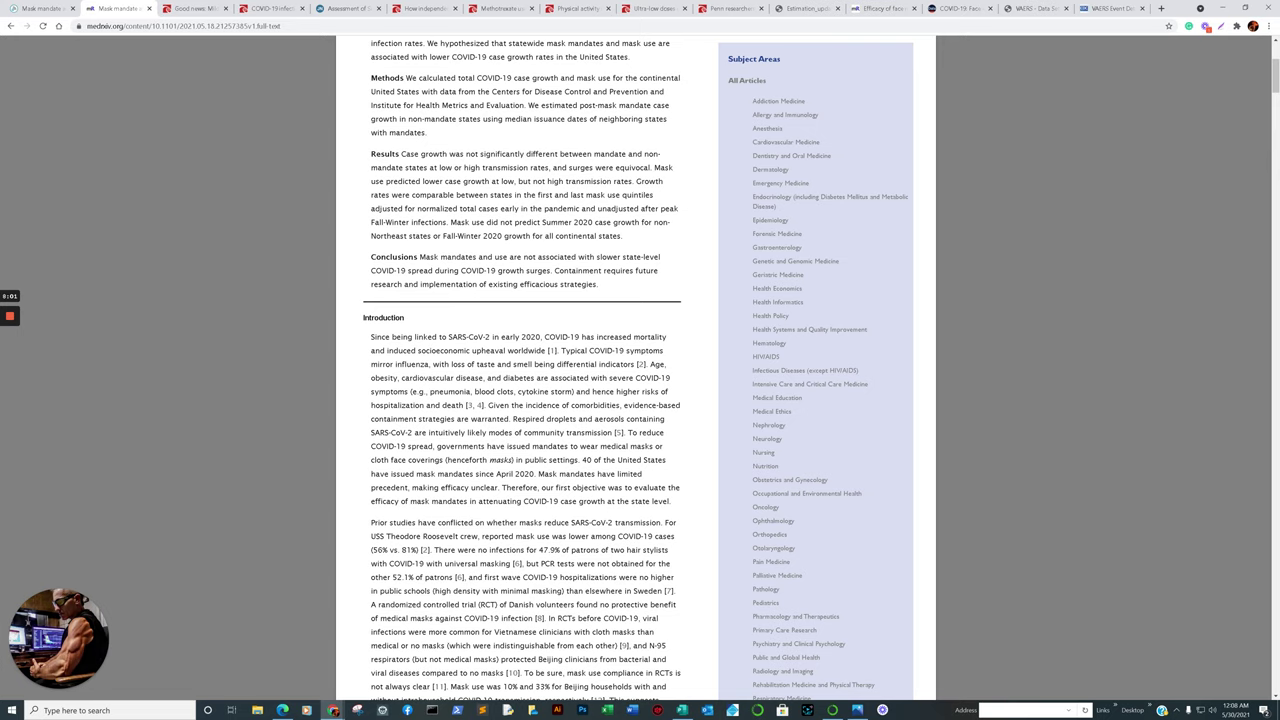
pyautogui.click(192, 8)
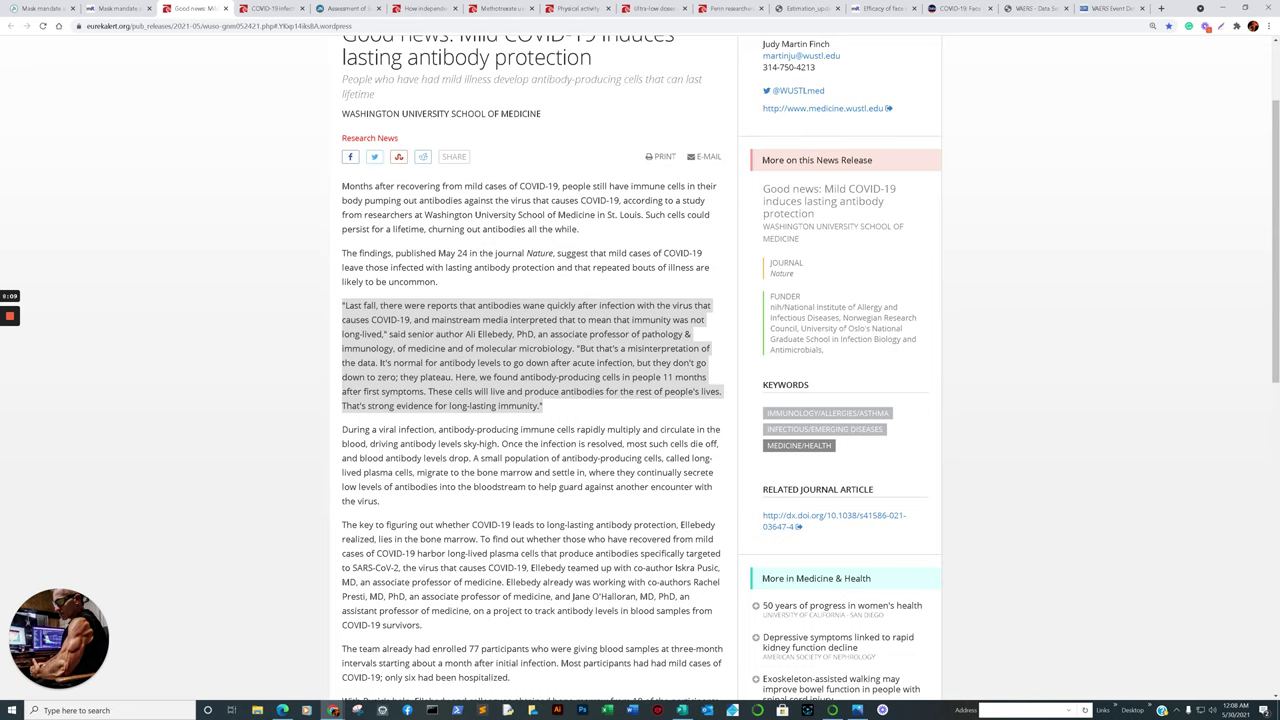
pyautogui.scroll(1, 640, 400)
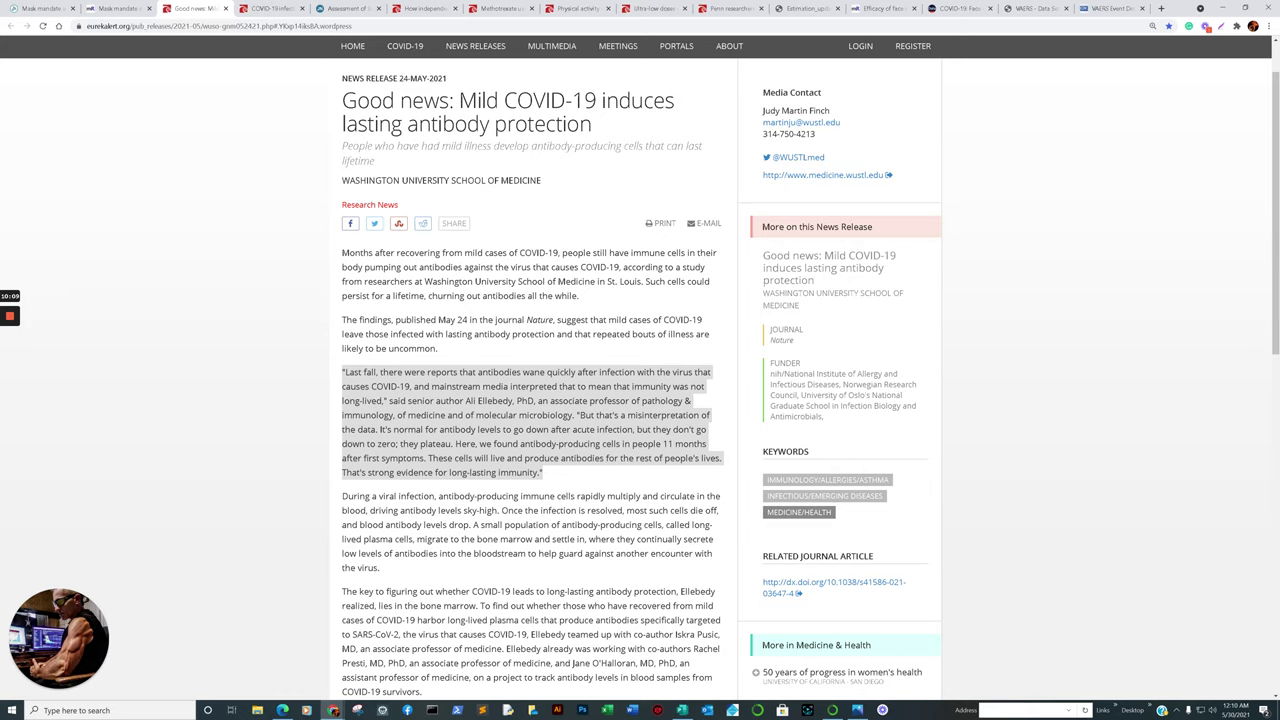
# Highlight only the quote's final words about lifelong antibody production, then move to the hospital staff release.
pyautogui.click(624, 467)
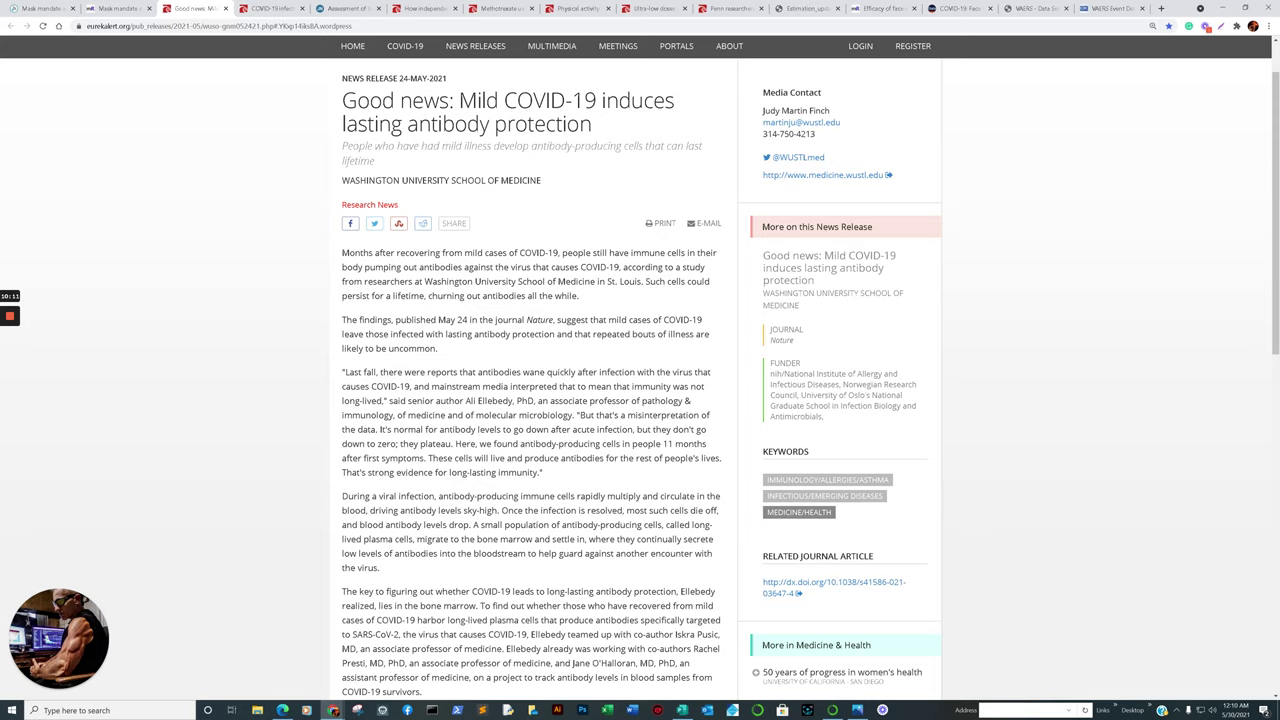
pyautogui.moveTo(606, 458); pyautogui.dragTo(728, 475)
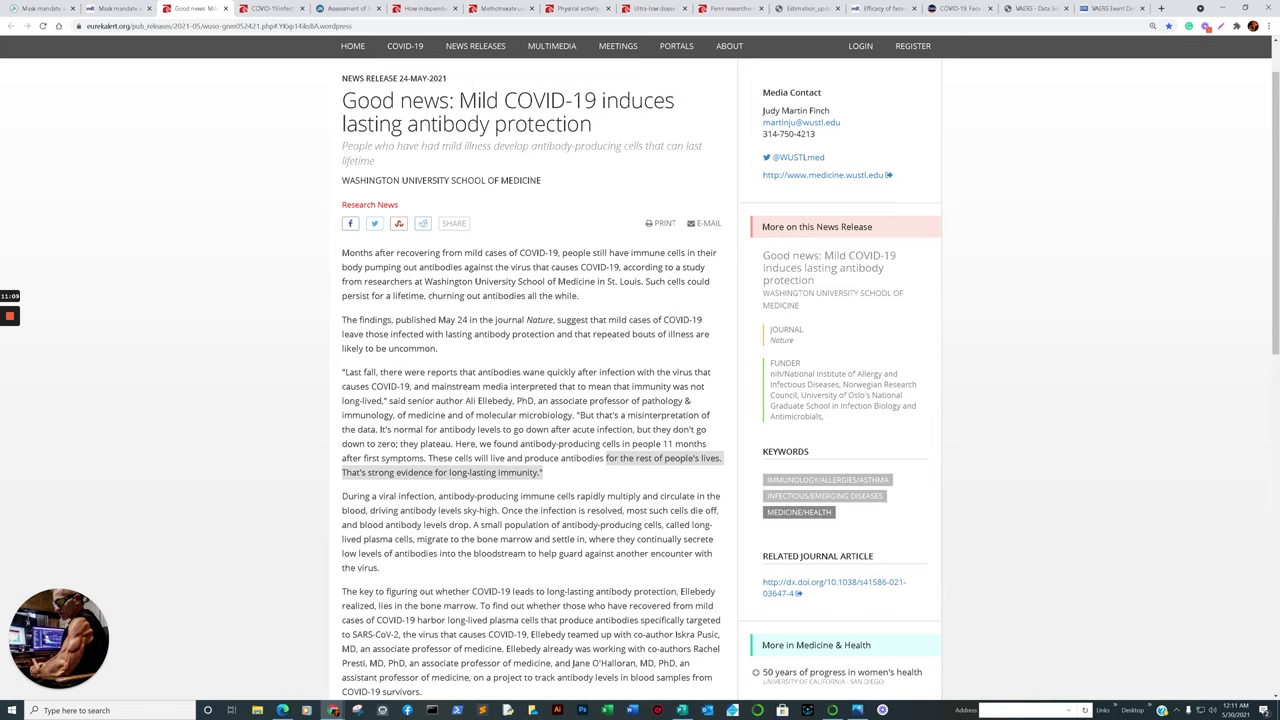
pyautogui.hotkey('ctrl', 'Tab')
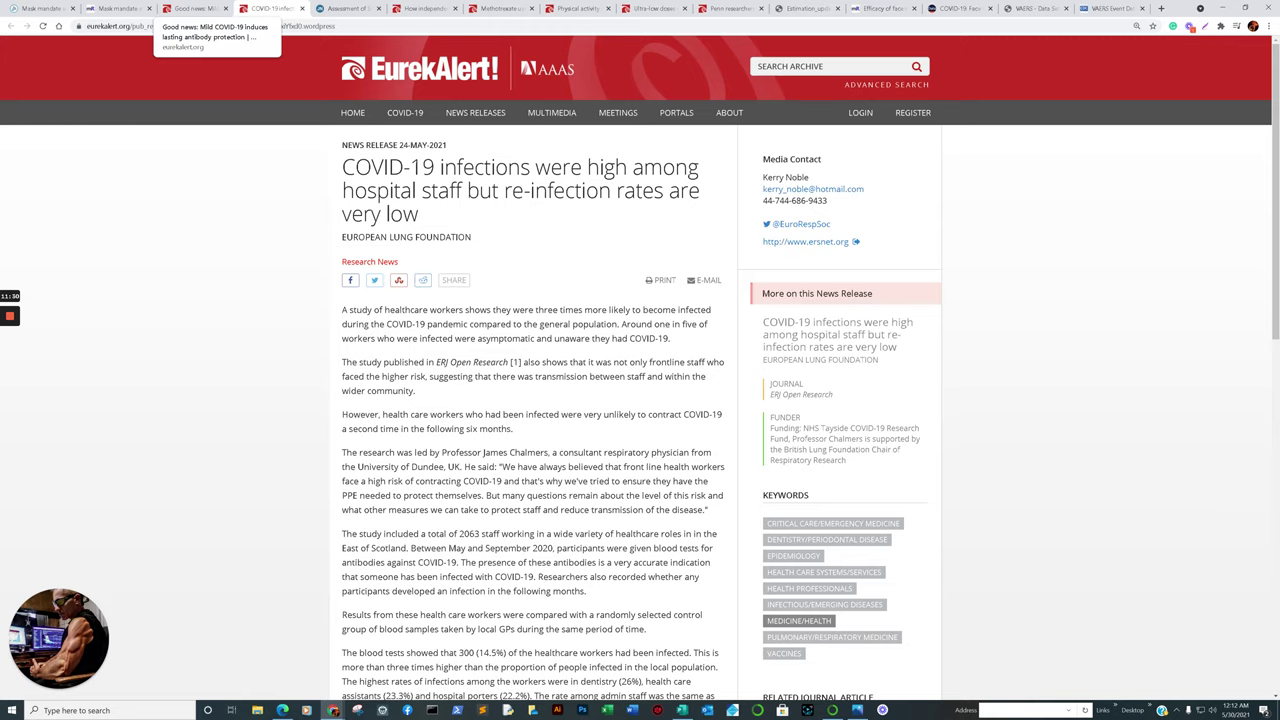
# Scroll through the hospital-staff high infection, low re-infection release, then open the JAMA 'Assessment of…' tab.
pyautogui.click(195, 8)
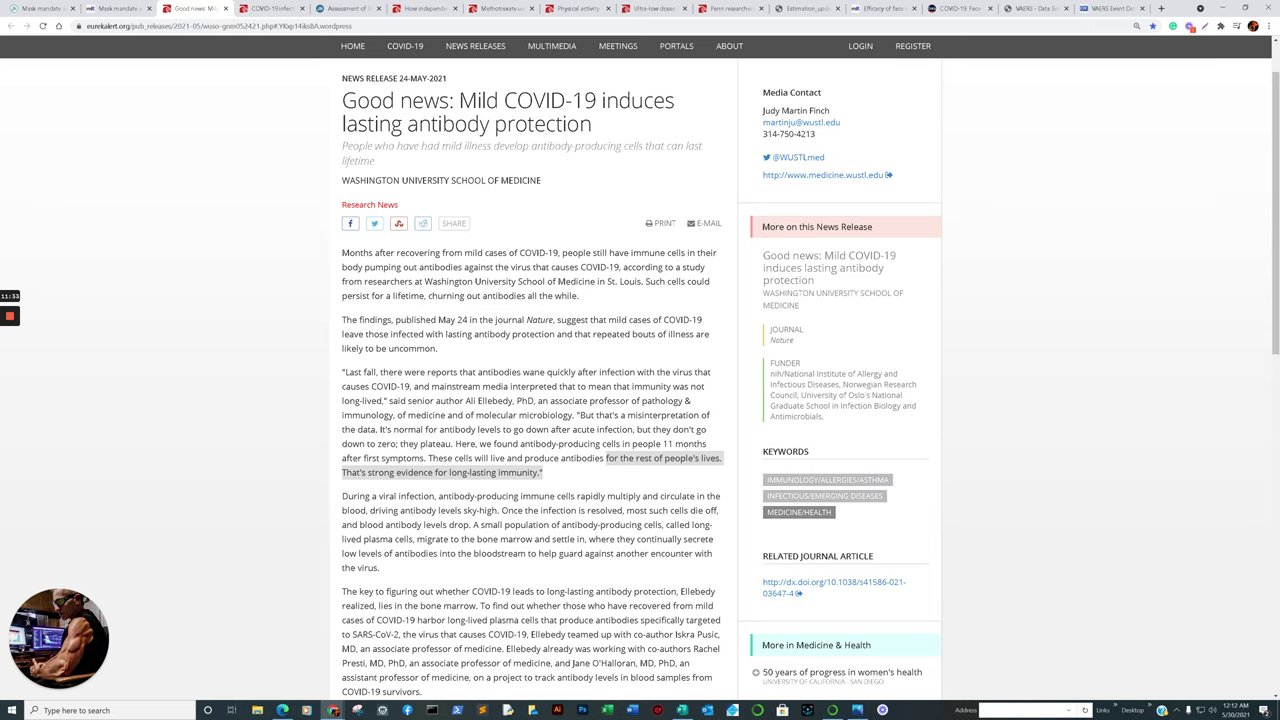
pyautogui.hotkey('ctrl', 'Tab')
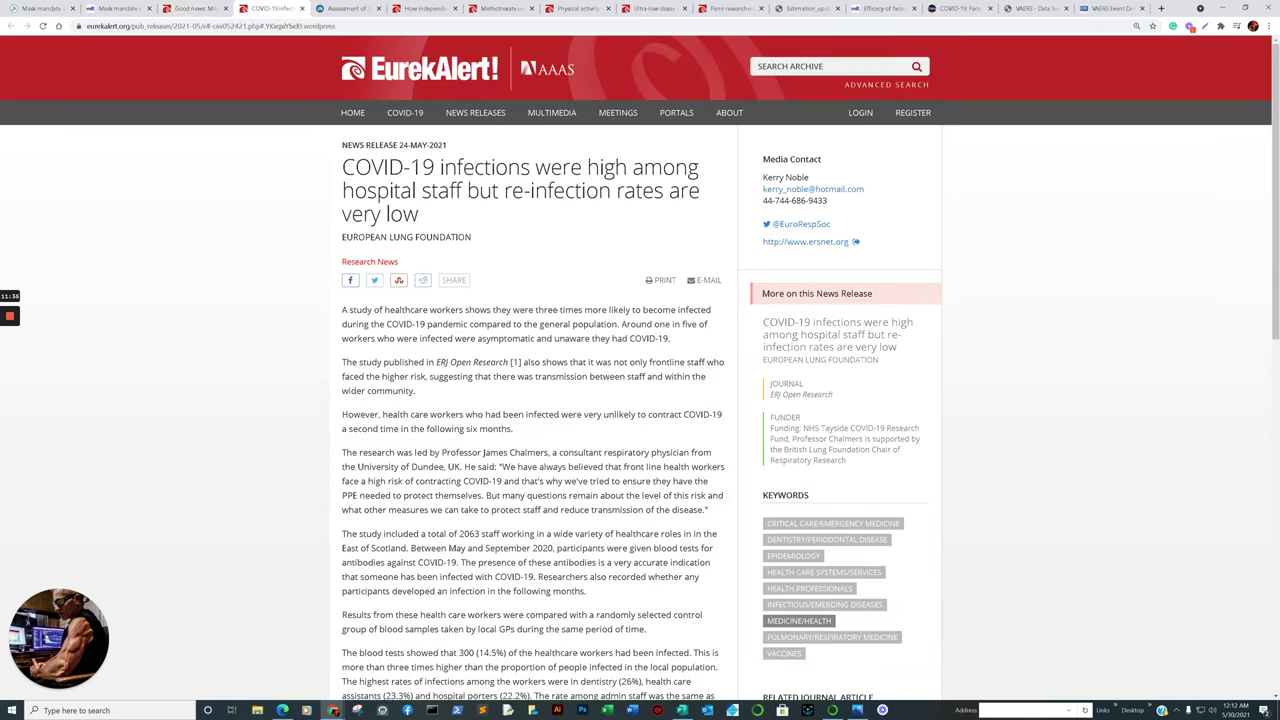
pyautogui.scroll(-3, 640, 370)
pyautogui.scroll(-1, 533, 370)
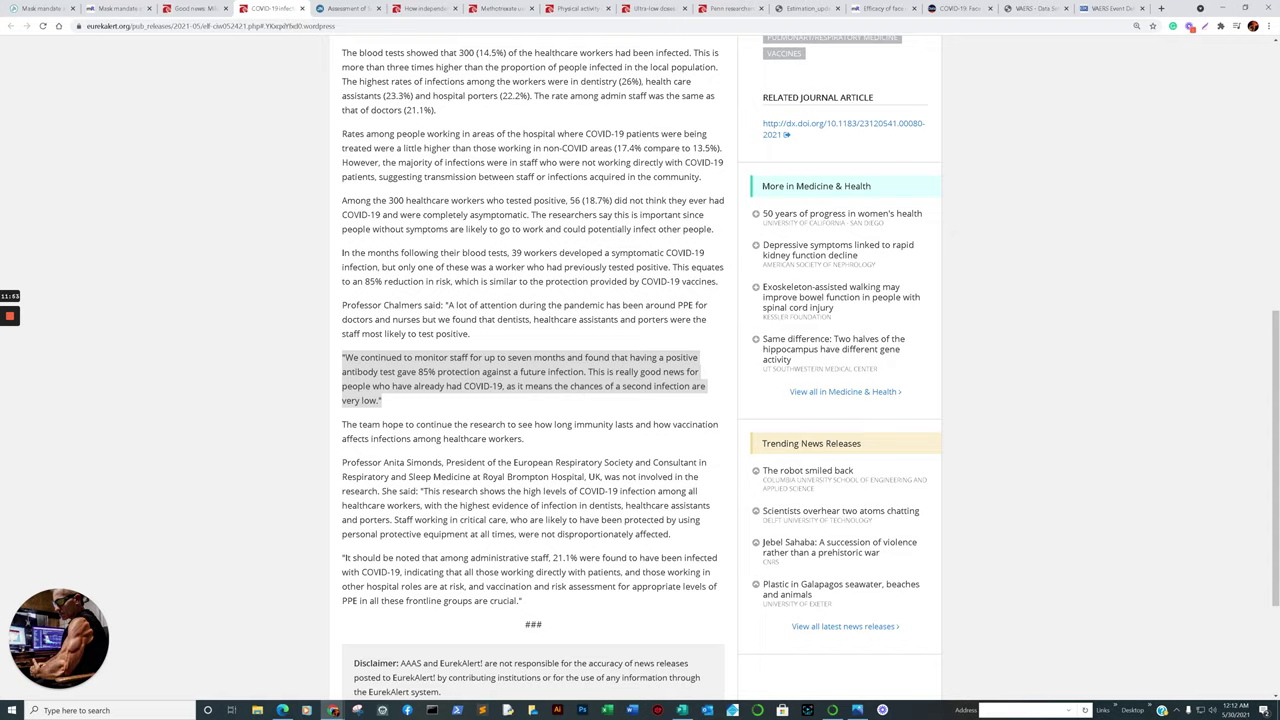
pyautogui.scroll(5, 533, 370)
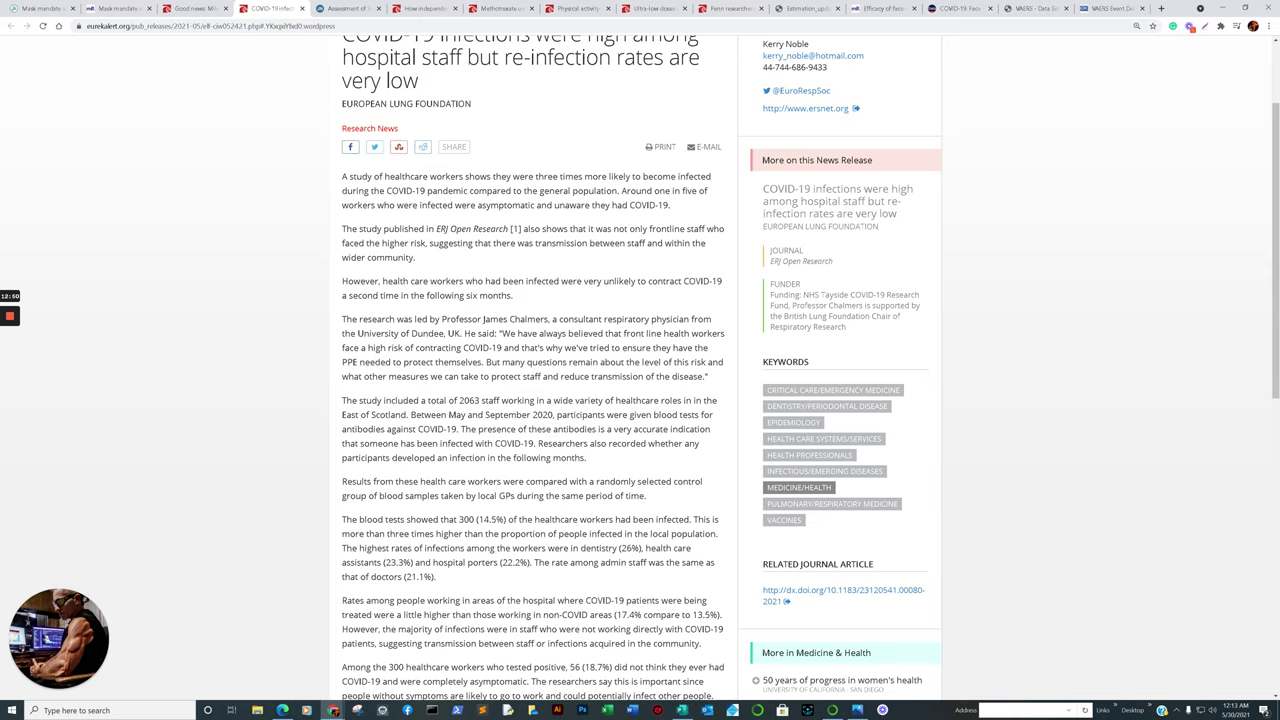
pyautogui.scroll(2, 640, 400)
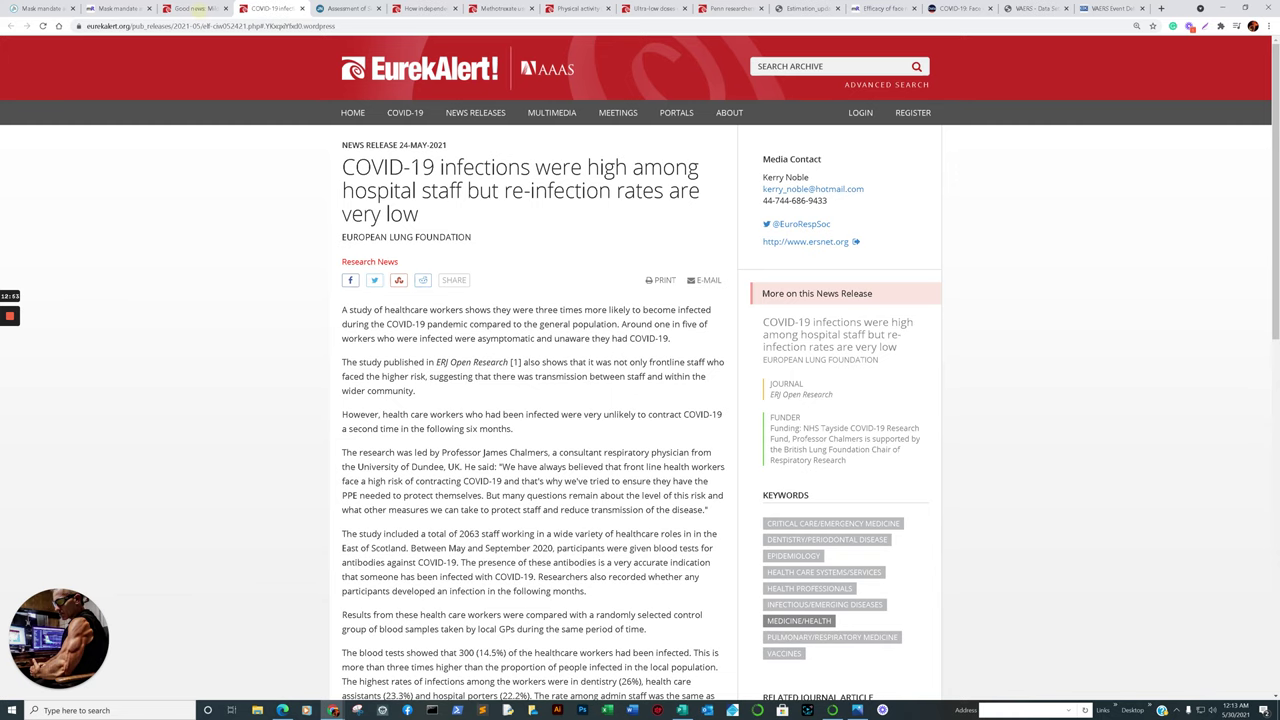
pyautogui.click(197, 8)
# Select the Lombardy reinfection article's Discussion paragraph, scroll back to the title, then return to the EurekAlert release.
pyautogui.click(345, 8)
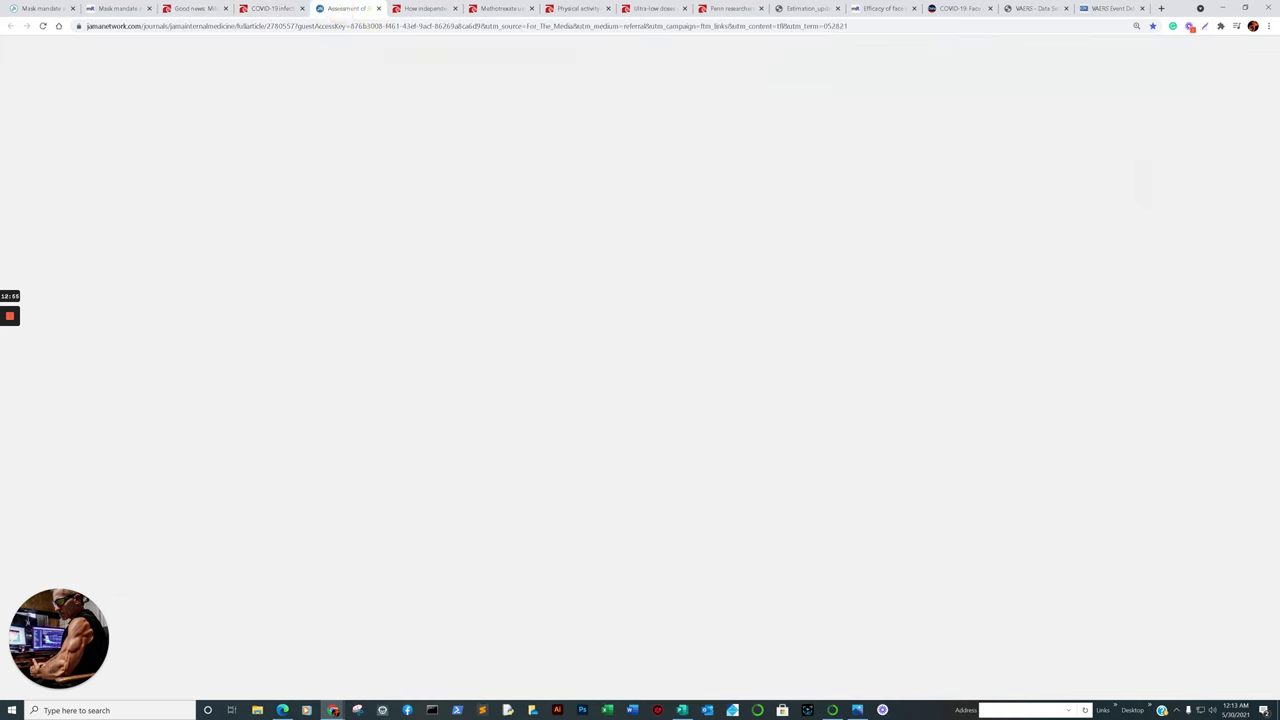
pyautogui.scroll(5, 313, 394)
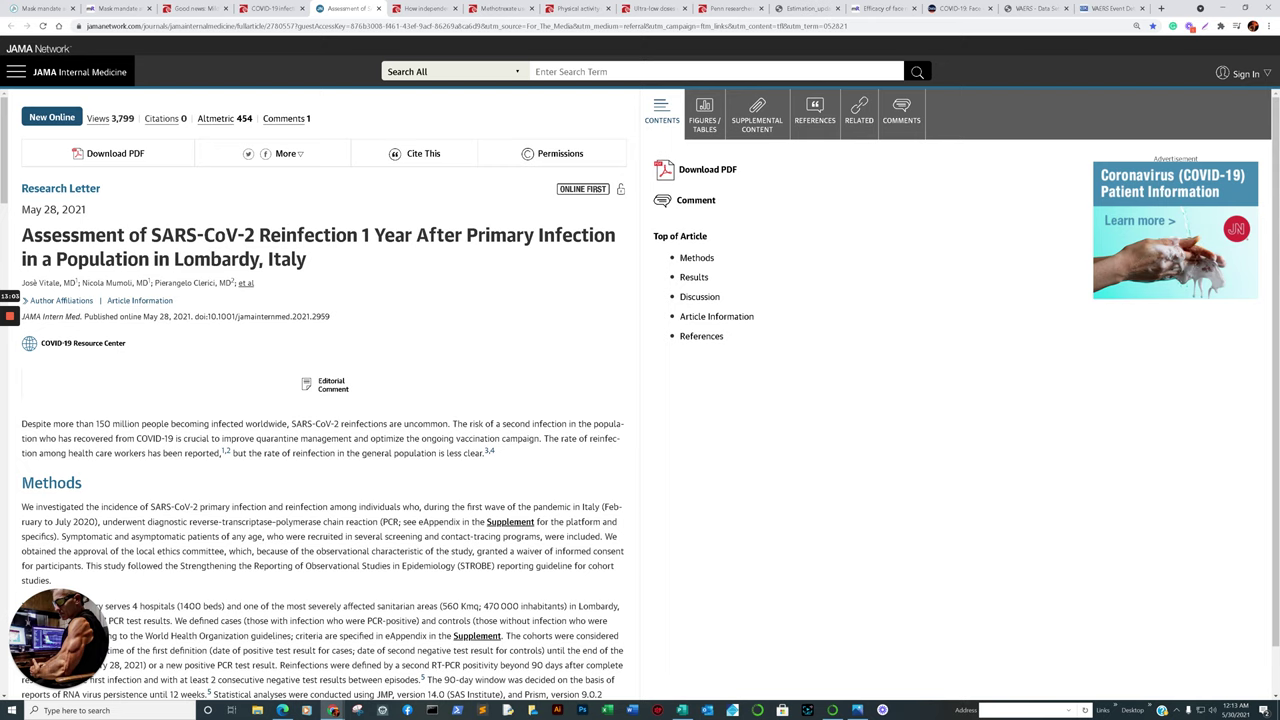
pyautogui.scroll(-5, 313, 394)
pyautogui.tripleClick(300, 655)
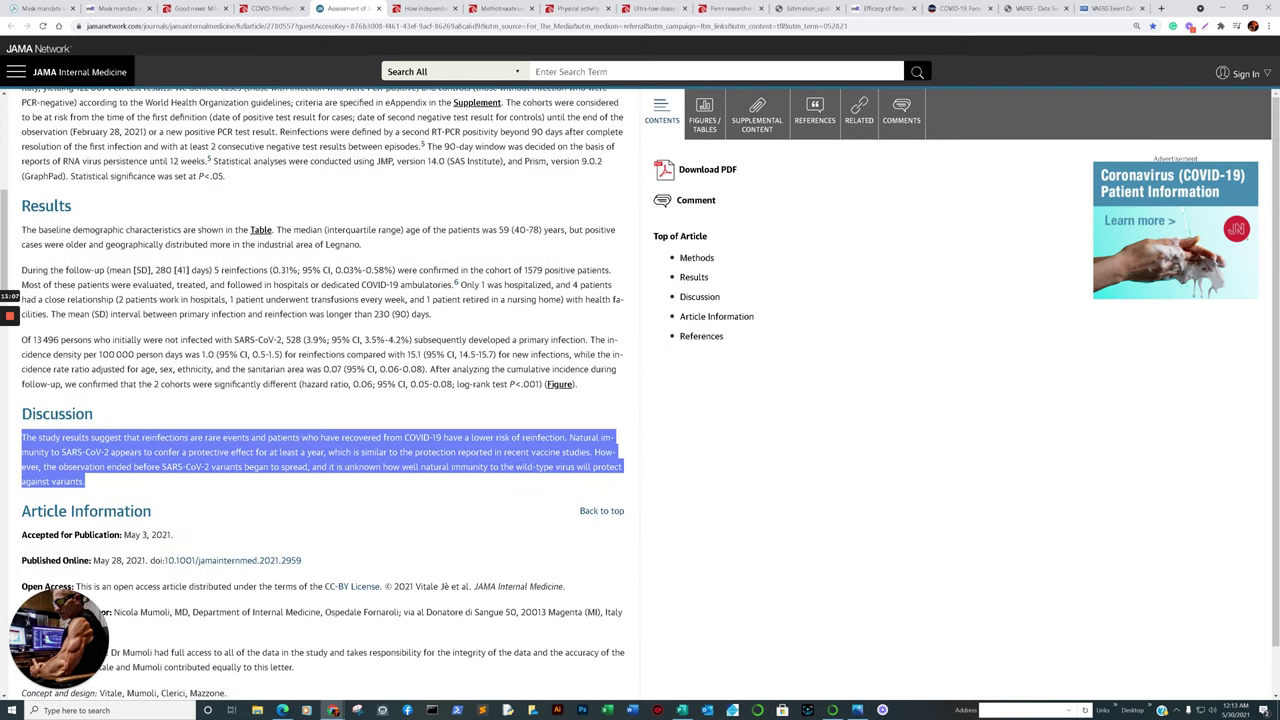
pyautogui.scroll(-1, 313, 394)
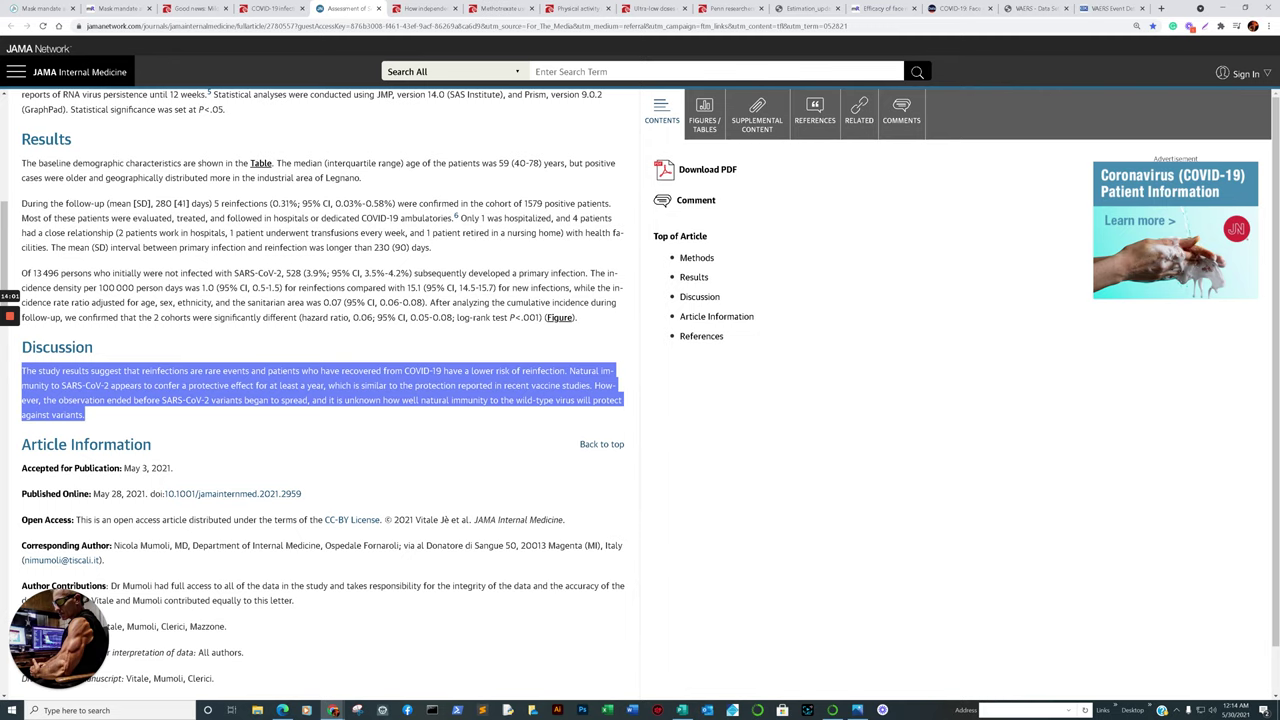
pyautogui.scroll(5, 322, 394)
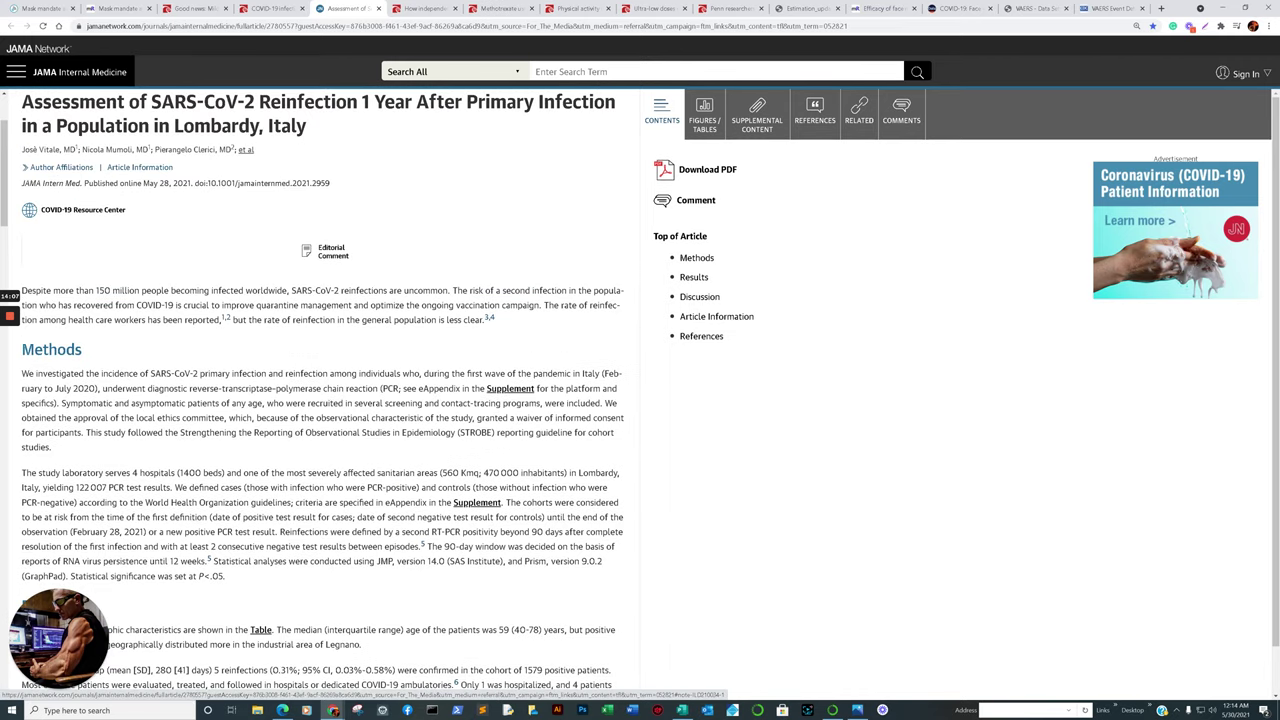
pyautogui.scroll(1, 322, 394)
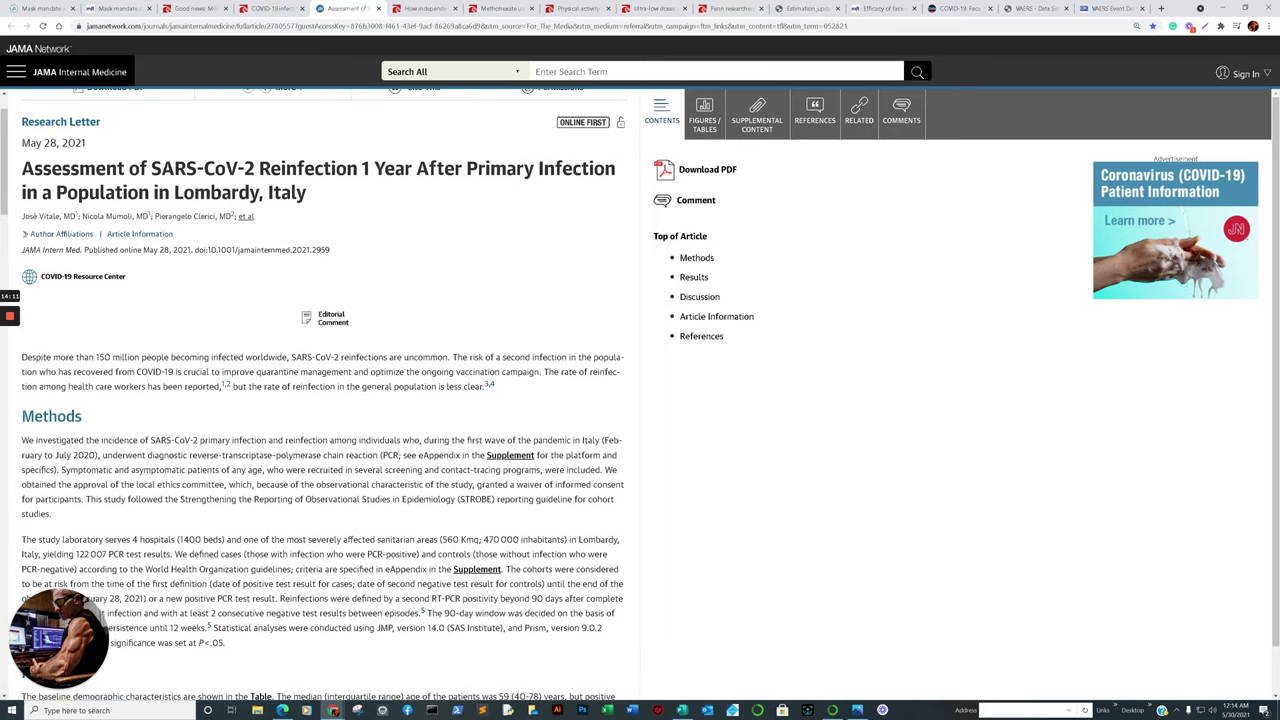
pyautogui.hotkey('ctrl', 'shift', 'Tab')
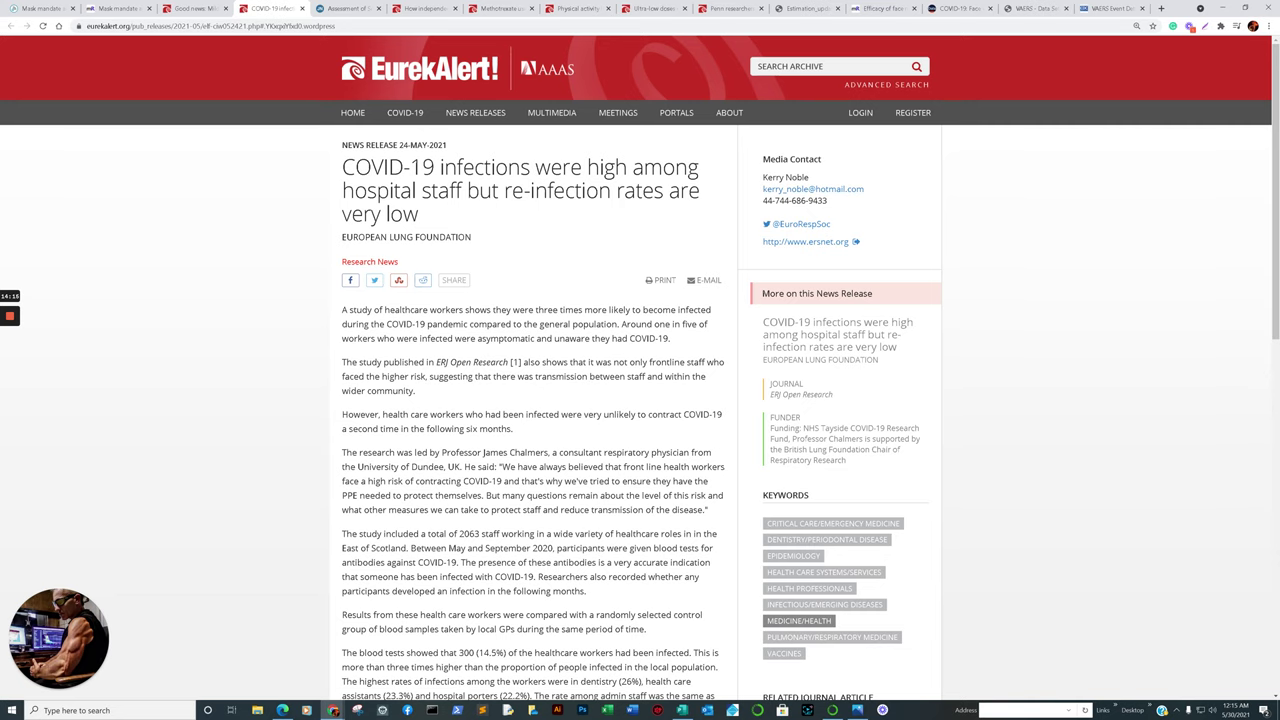
# Flip between the mild COVID-19 antibody and Lombardy reinfection releases, then open the vaccine advisory panel release.
pyautogui.hotkey('ctrl', 'shift', 'Tab')
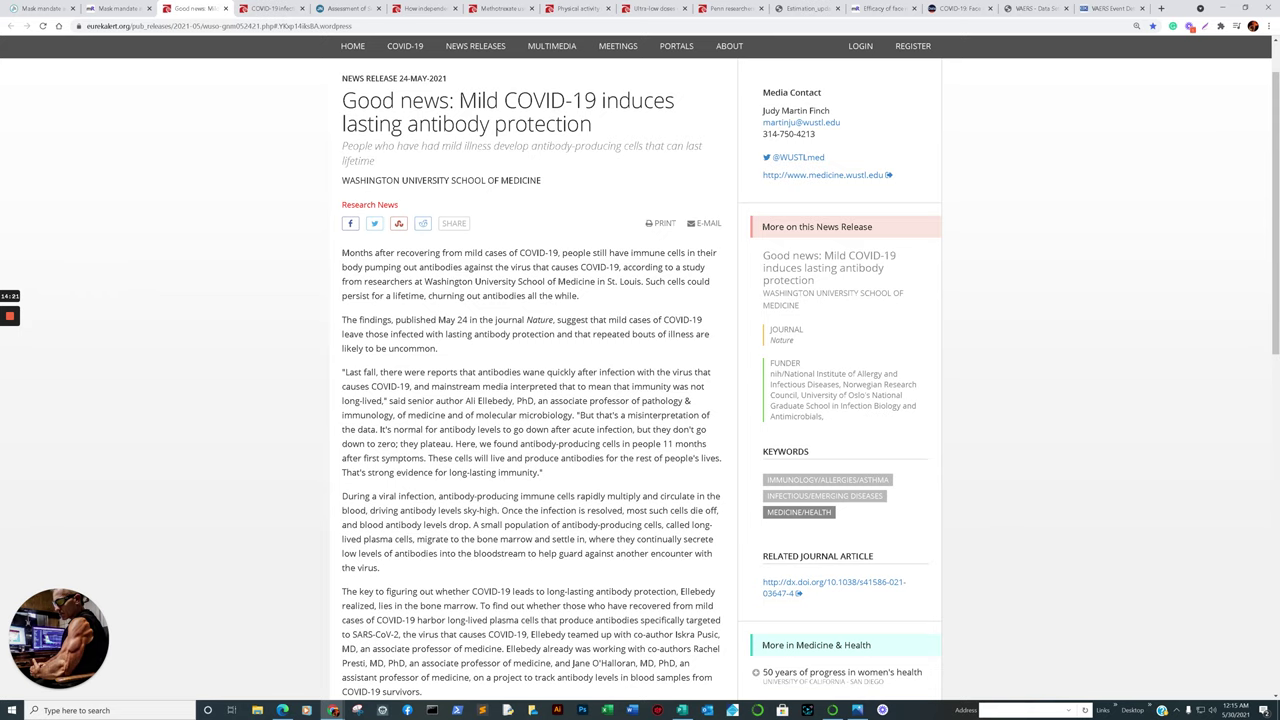
pyautogui.hotkey('ctrl', 'Tab')
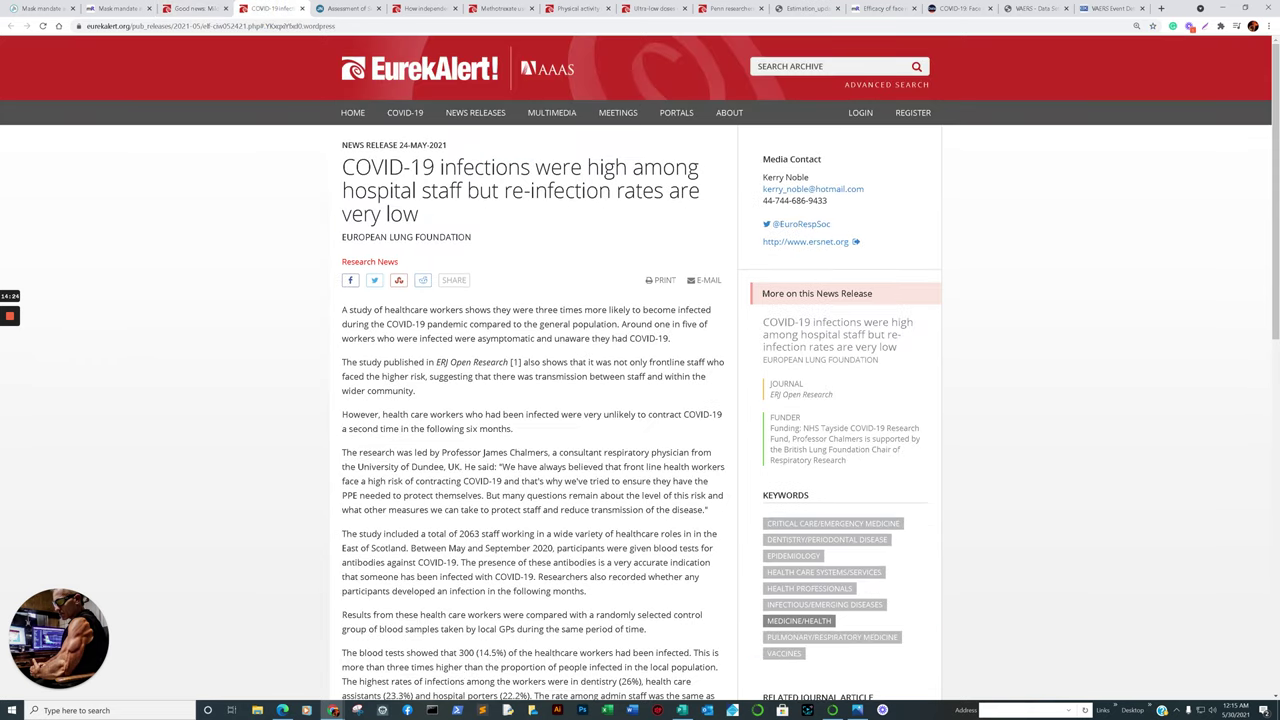
pyautogui.hotkey('ctrl', 'Tab')
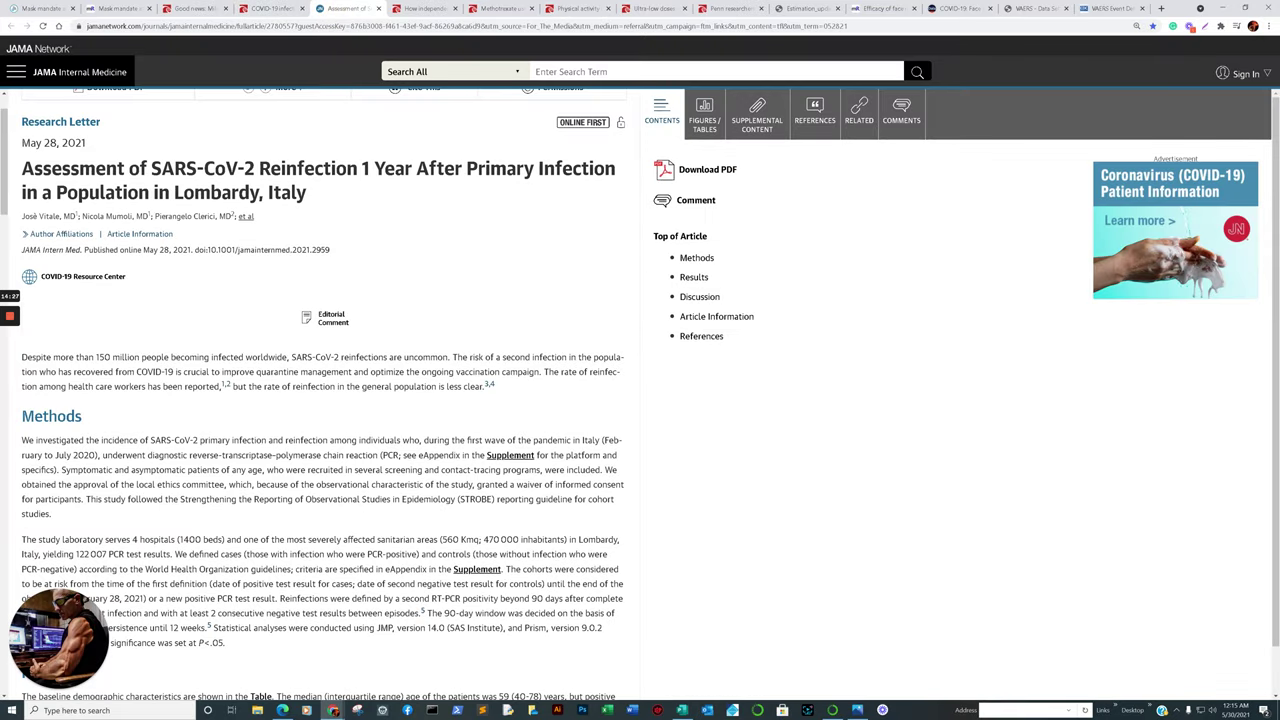
pyautogui.scroll(1, 313, 394)
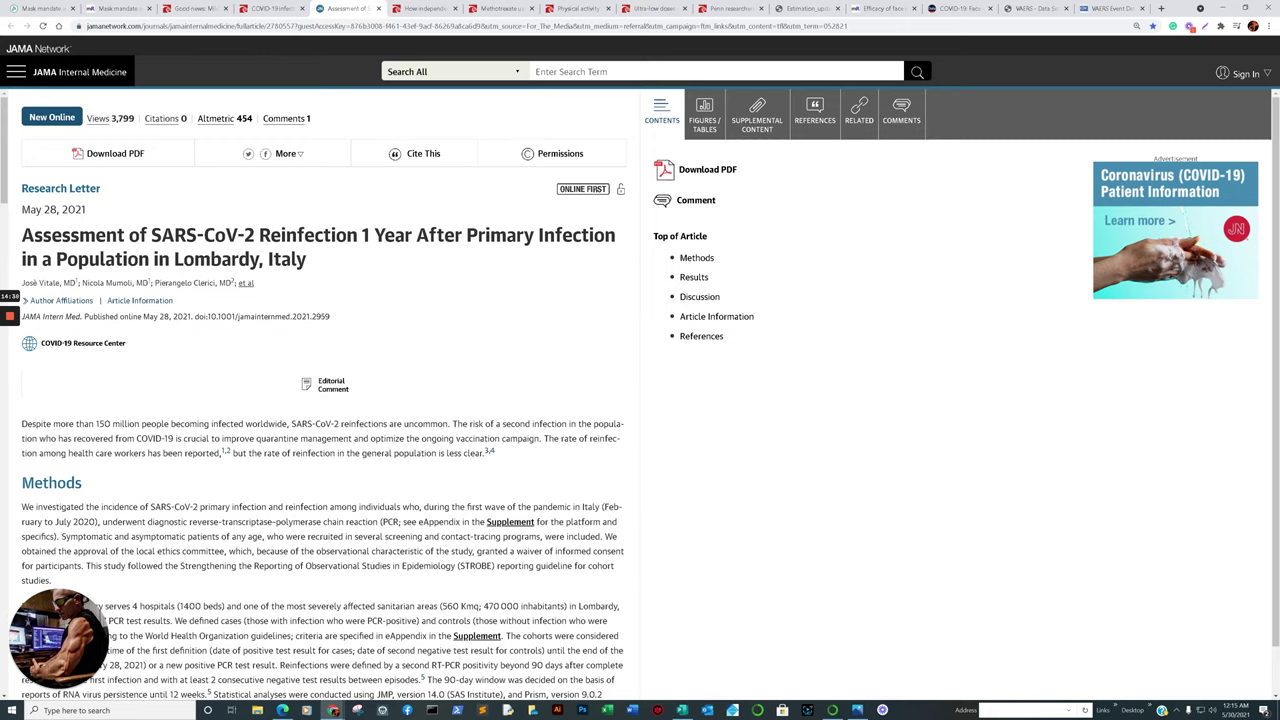
pyautogui.hotkey('ctrl', 'Tab')
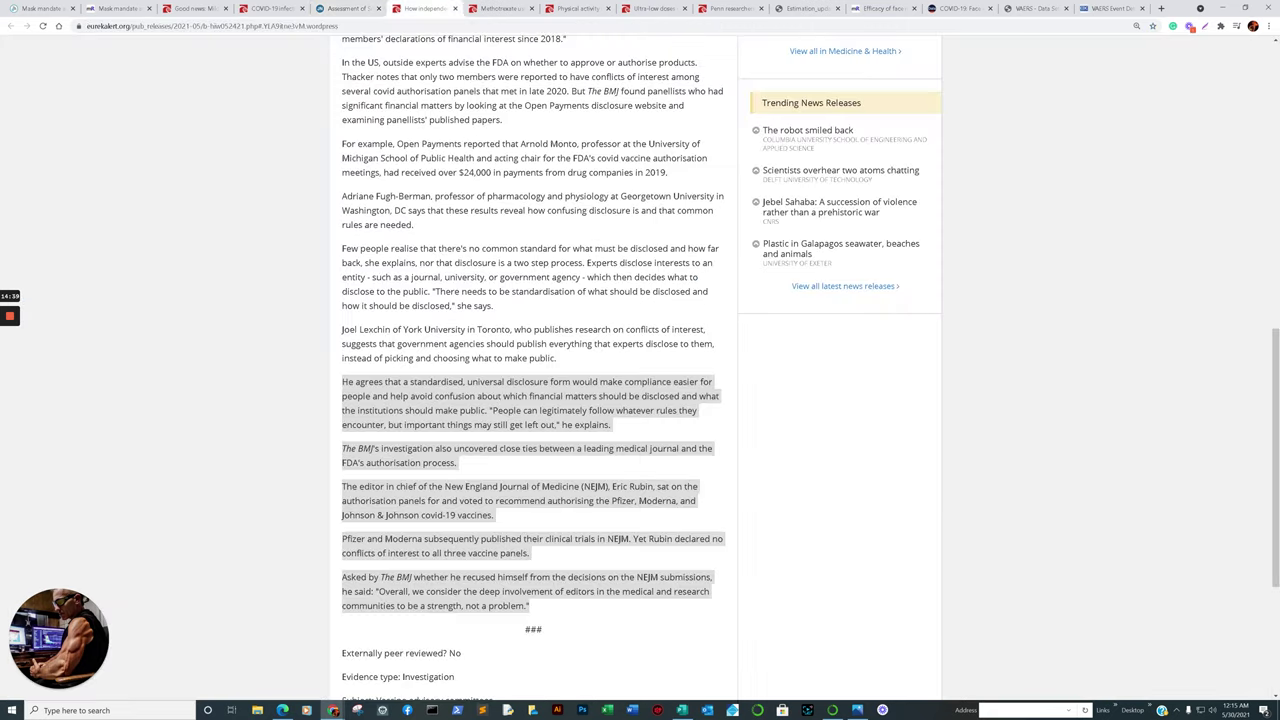
pyautogui.scroll(5, 540, 370)
pyautogui.scroll(3, 540, 370)
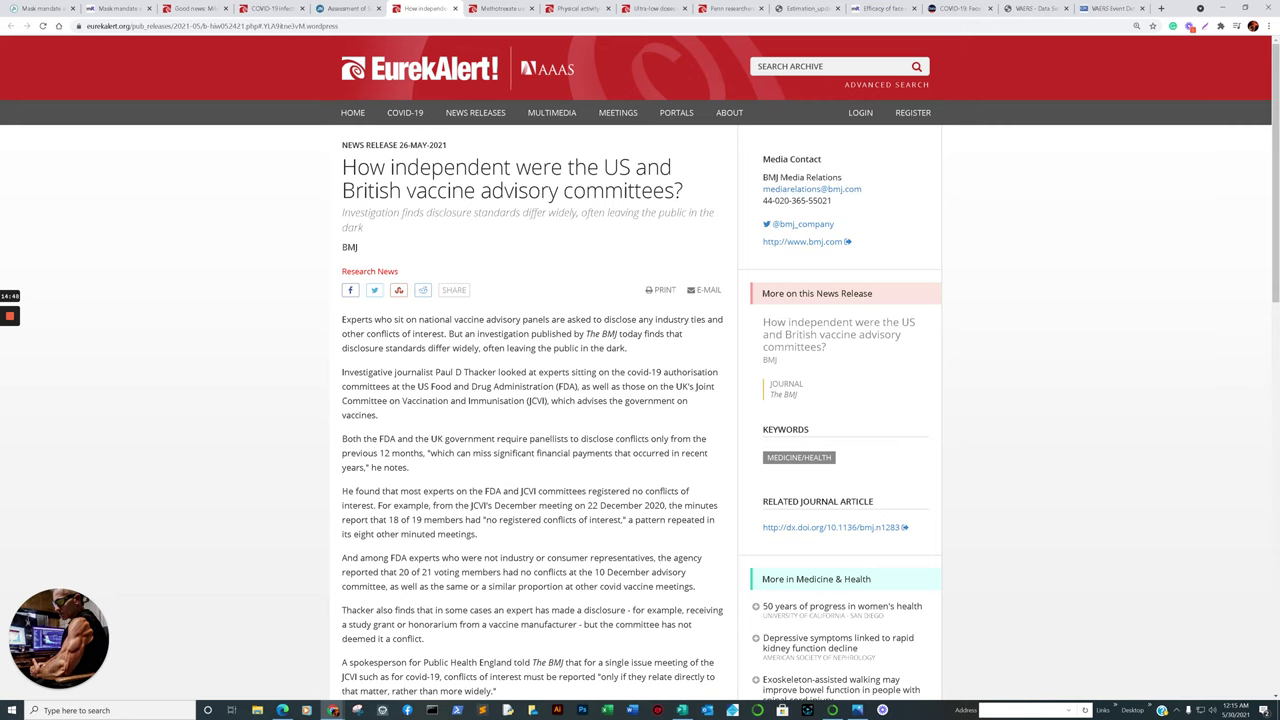
pyautogui.scroll(-1, 640, 400)
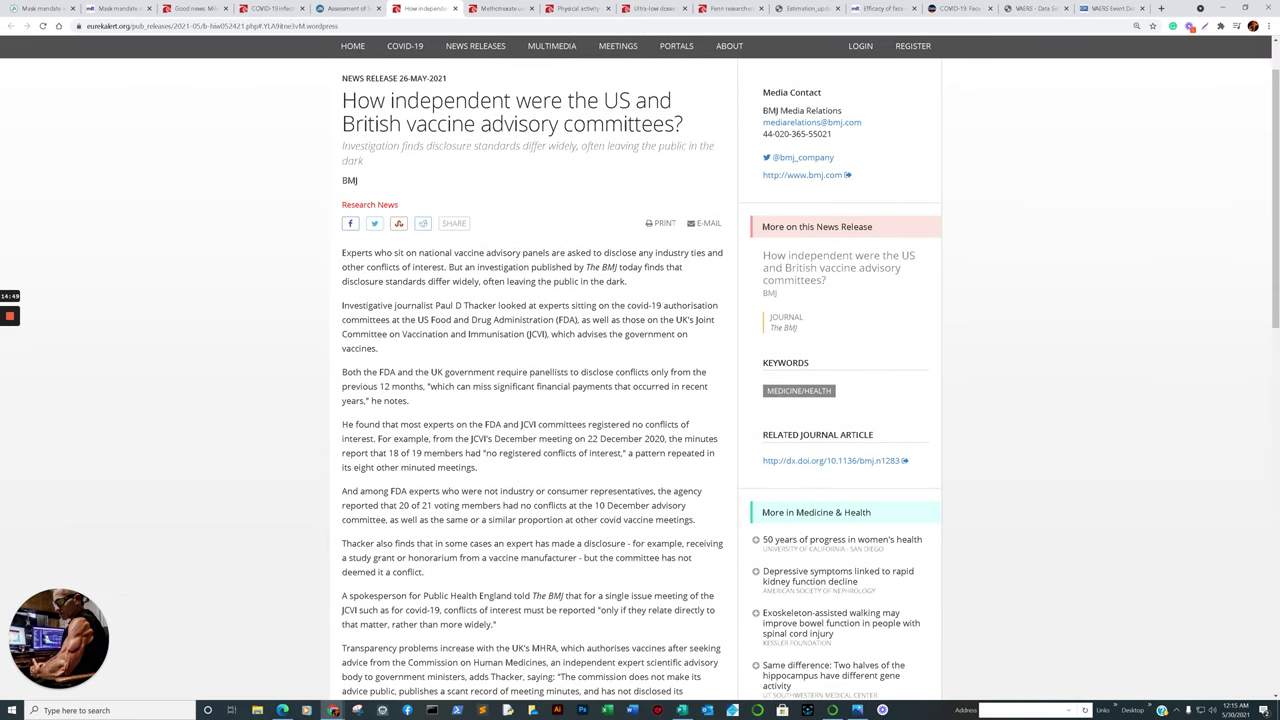
pyautogui.scroll(-2, 640, 400)
pyautogui.scroll(-2, 640, 400)
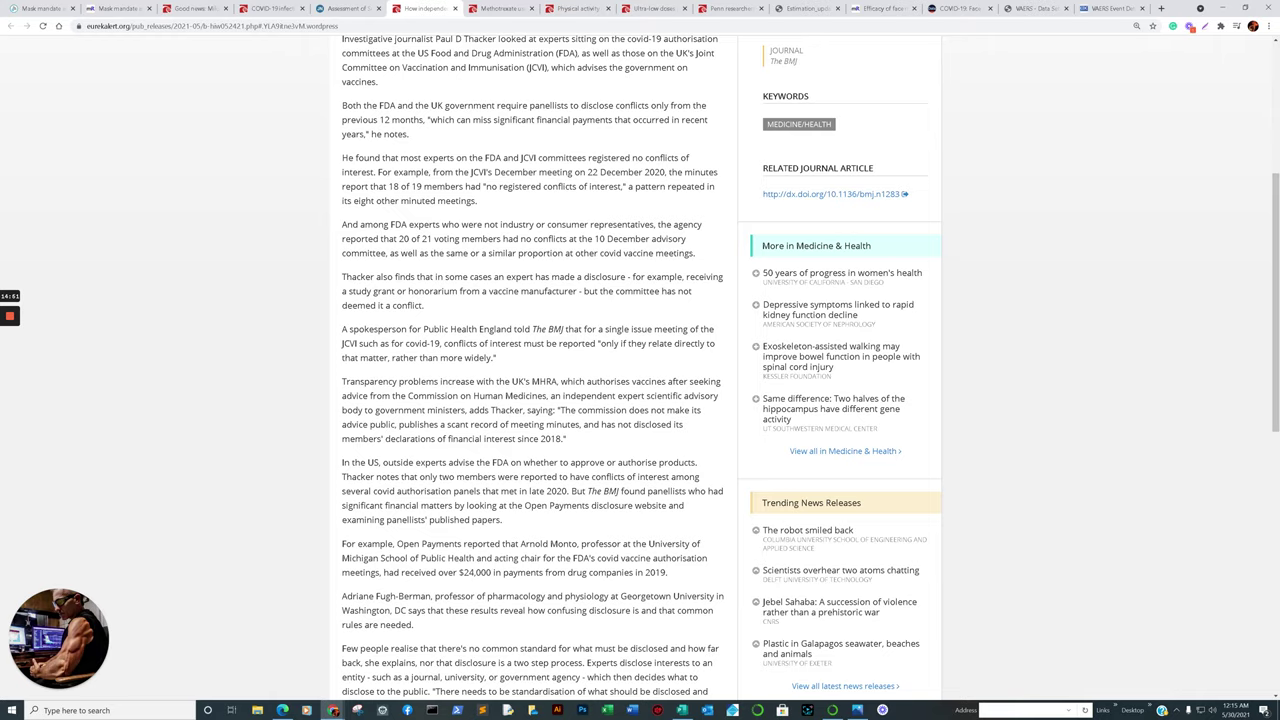
pyautogui.scroll(4, 640, 400)
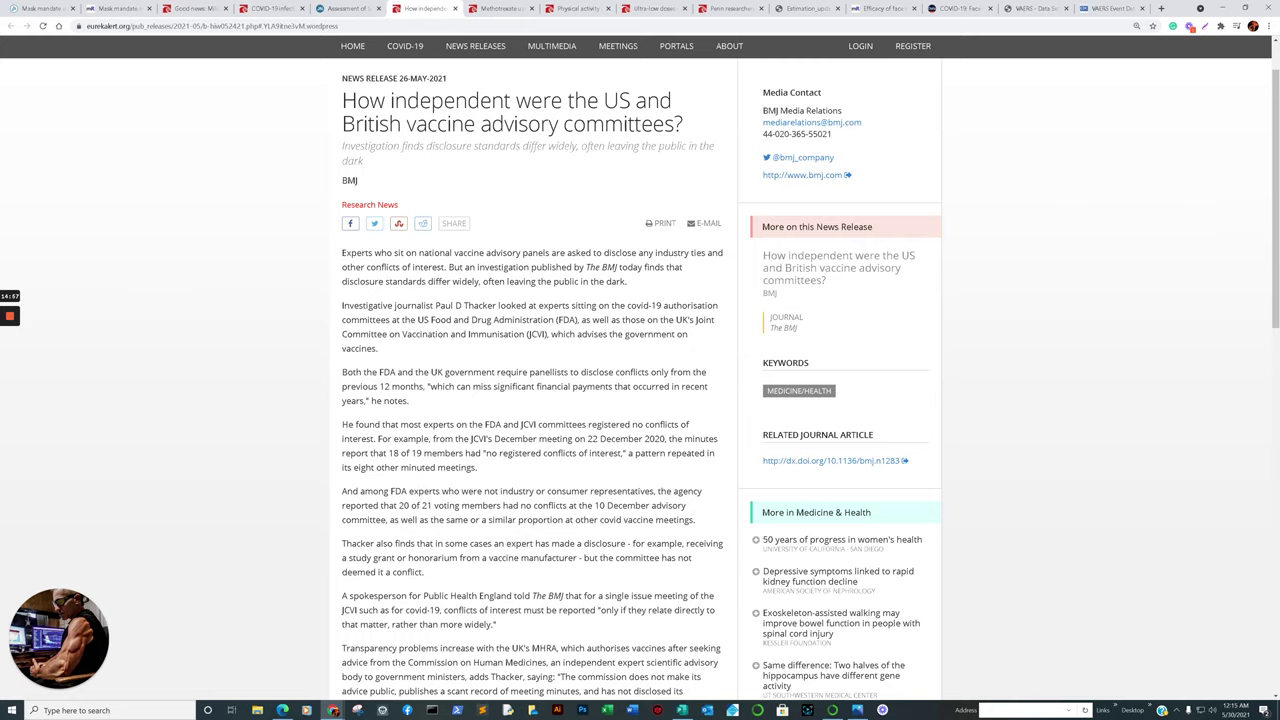
pyautogui.scroll(-7, 640, 400)
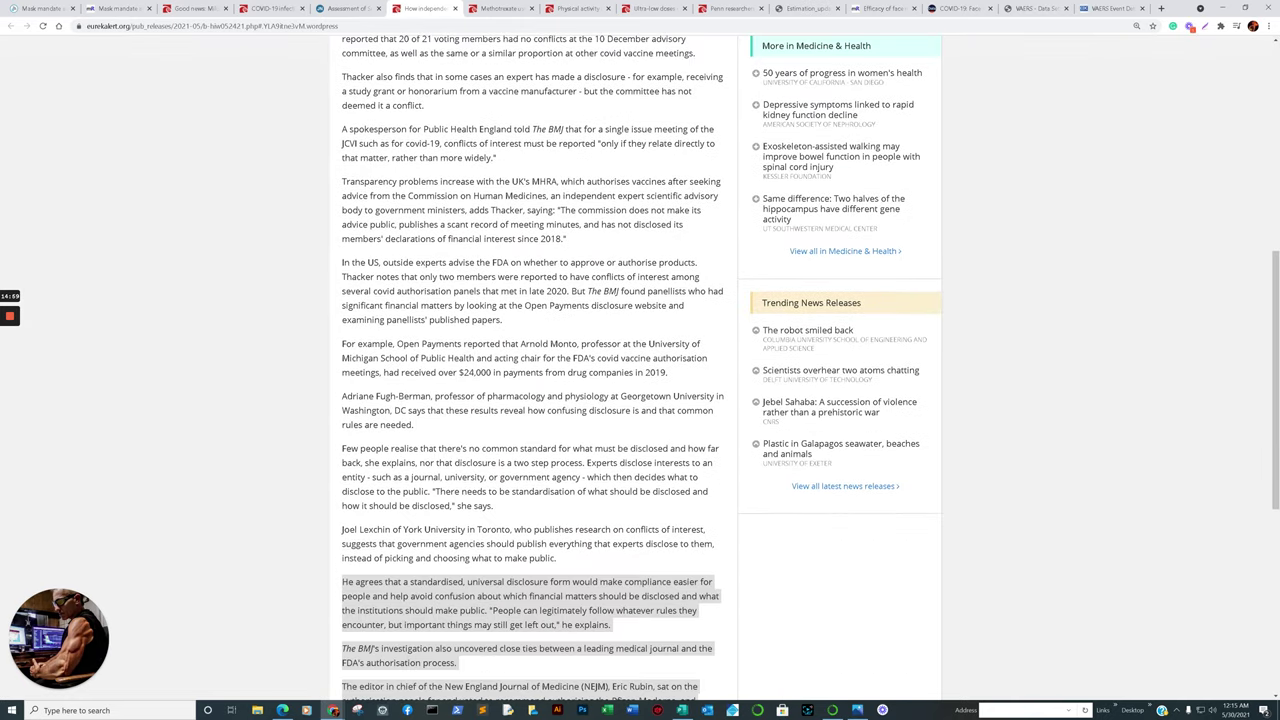
# Read the BMJ advisory committees release past its disclaimer, then switch to the methotrexate vaccine response release.
pyautogui.scroll(-2, 640, 400)
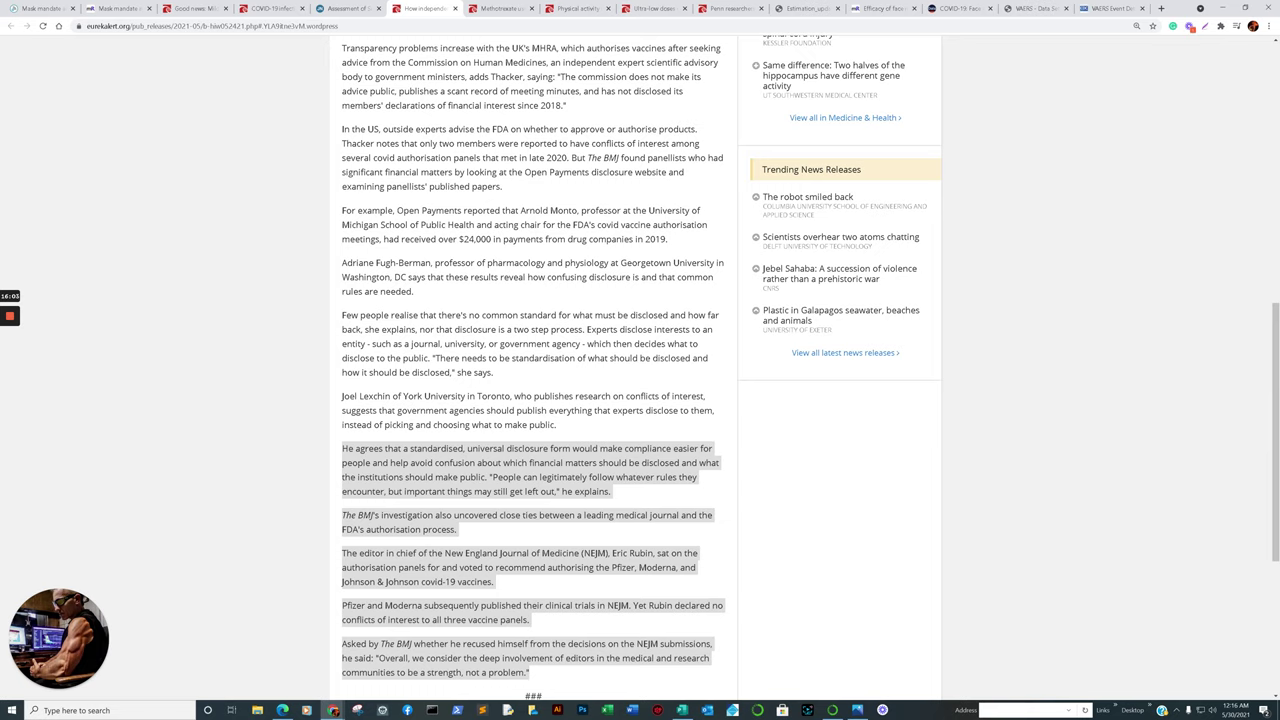
pyautogui.scroll(-1, 640, 400)
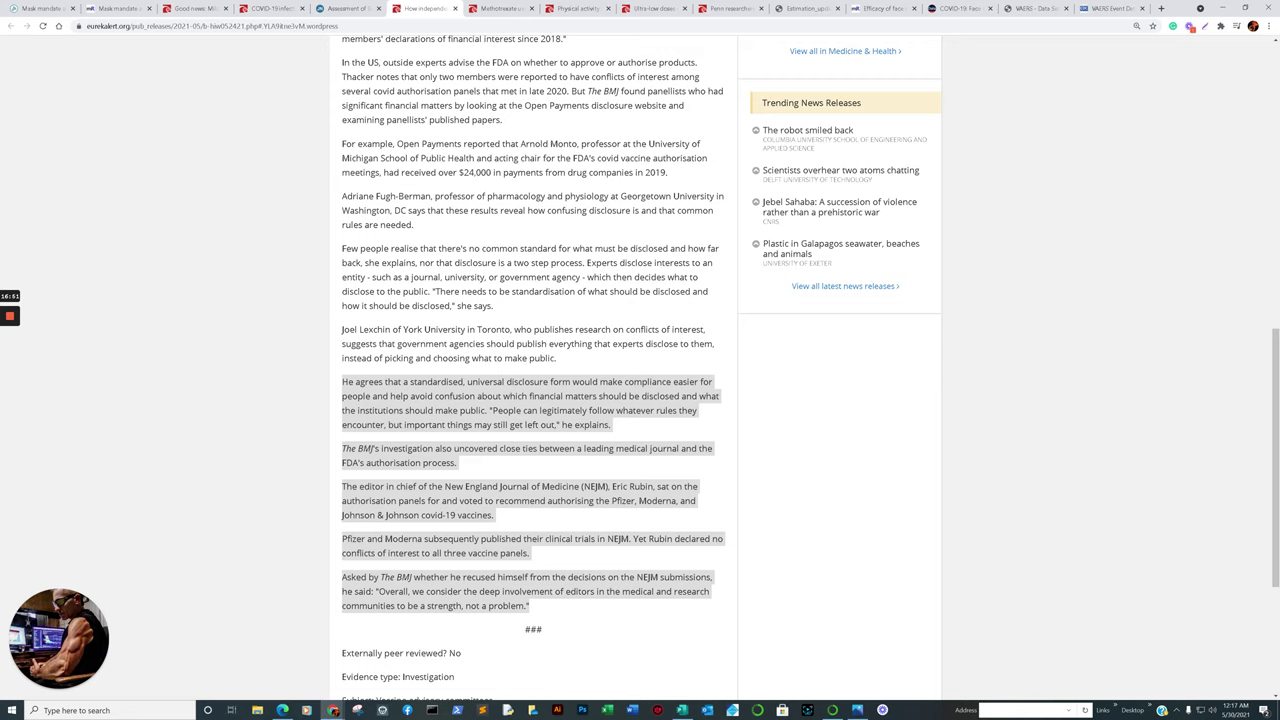
pyautogui.scroll(-1, 640, 370)
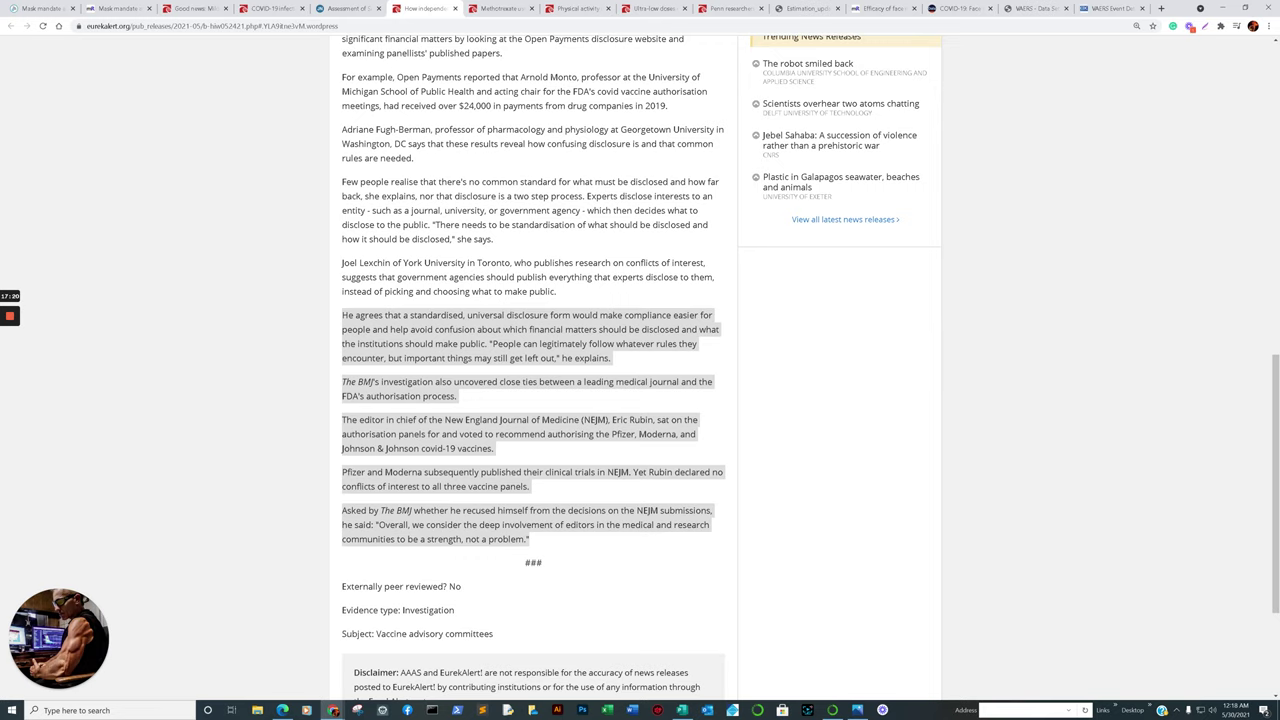
pyautogui.scroll(-1, 640, 360)
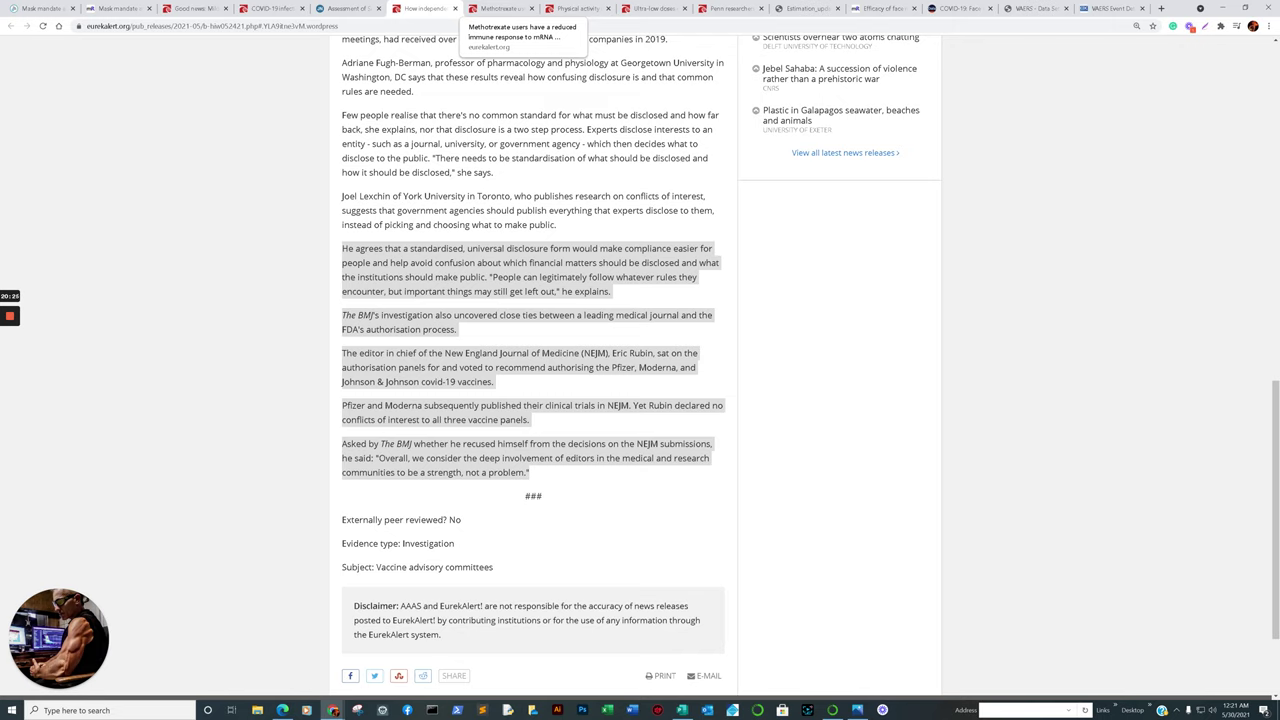
pyautogui.click(497, 8)
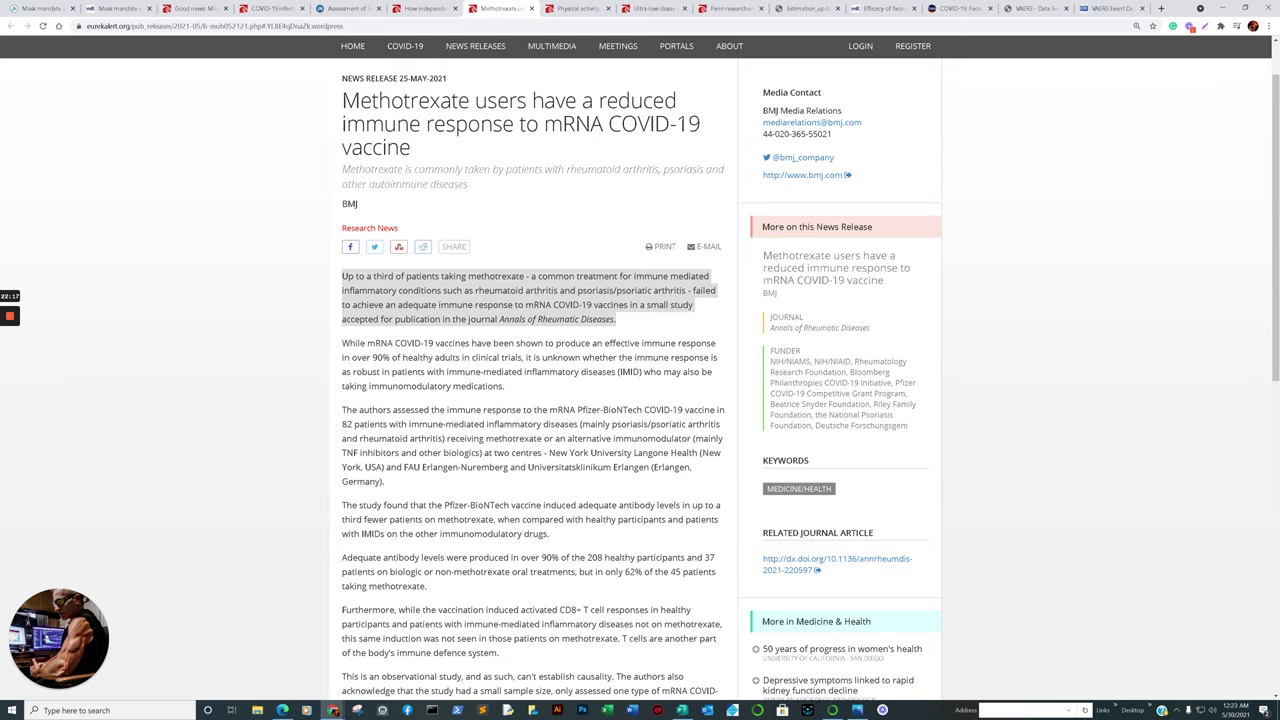
# Glance across the Lombardy, antibody and methotrexate tabs, then open the Goethe University physical activity release.
pyautogui.hotkey('ctrl', 'shift', 'Tab')
pyautogui.hotkey('ctrl', 'shift', 'Tab')
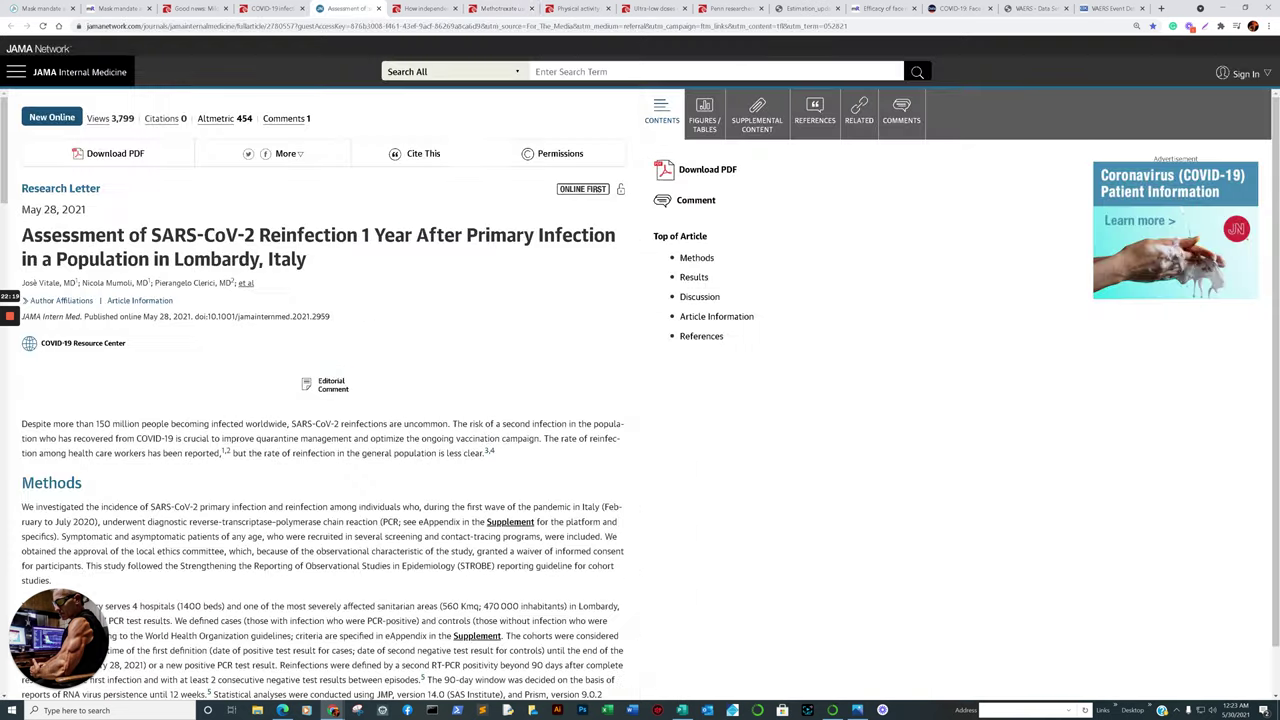
pyautogui.click(275, 8)
pyautogui.click(196, 8)
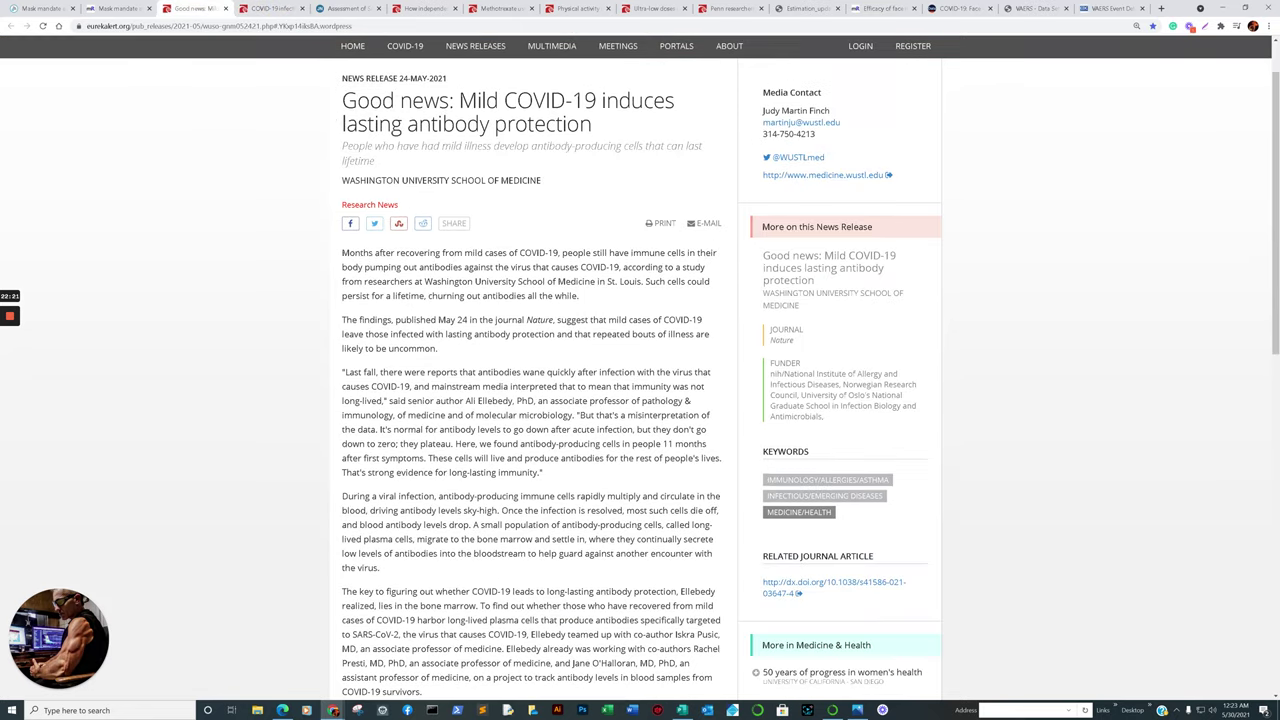
pyautogui.click(322, 8)
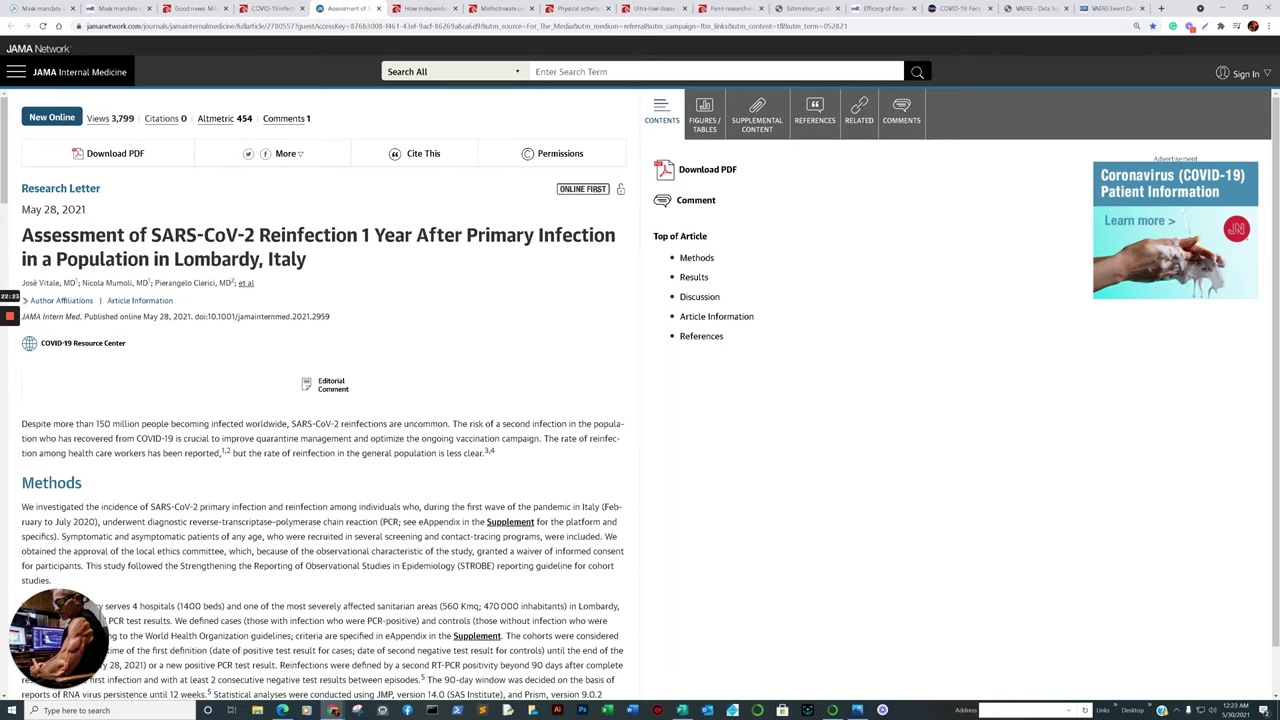
pyautogui.hotkey('ctrl', 'Tab')
pyautogui.hotkey('ctrl', 'Tab')
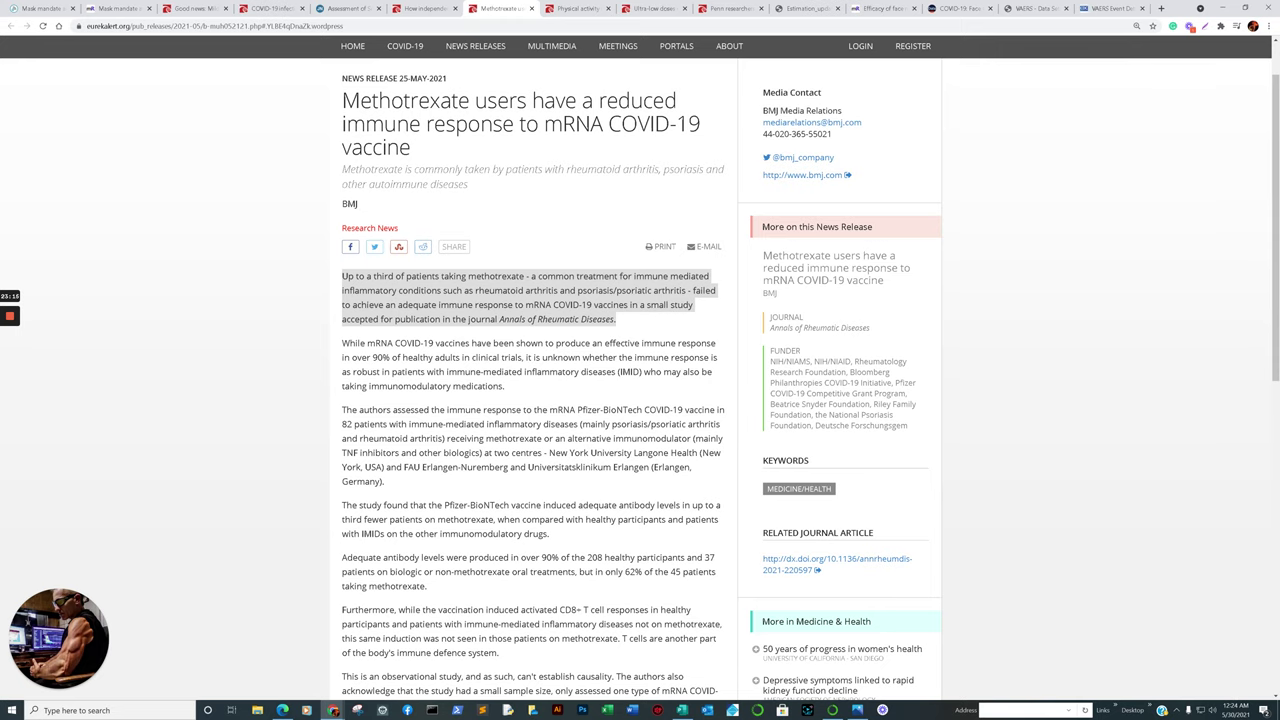
pyautogui.click(575, 9)
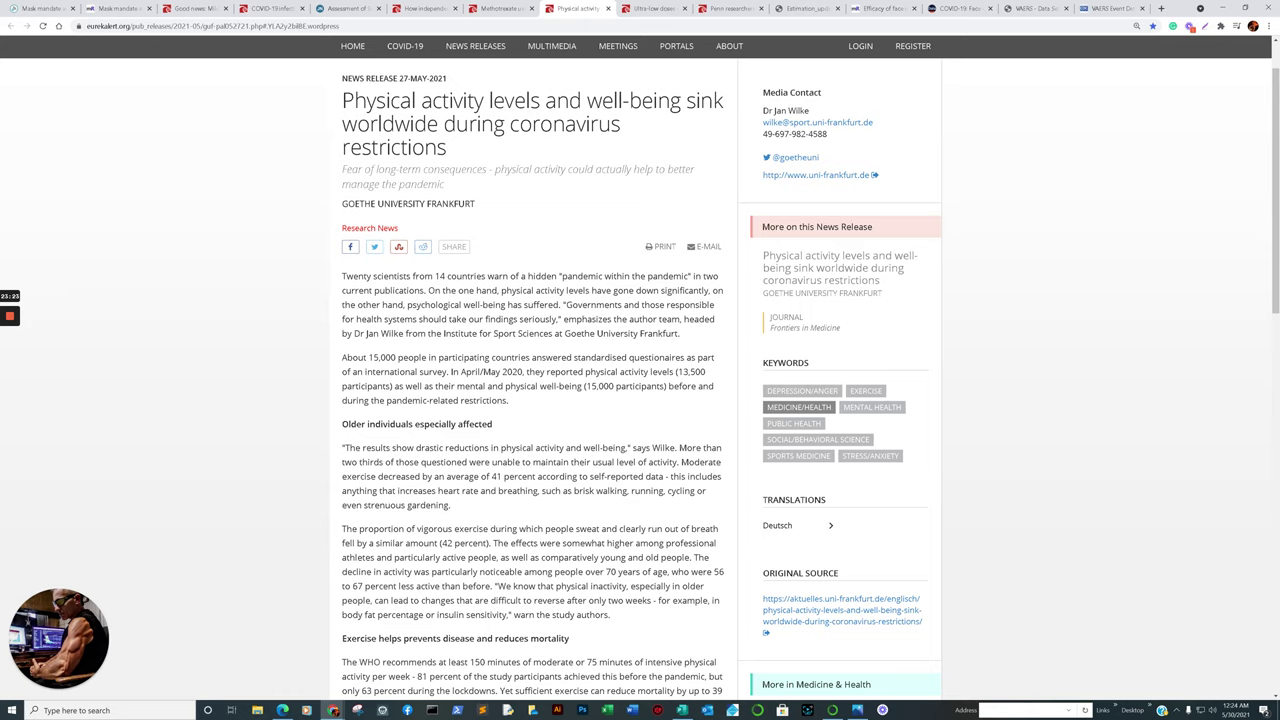
# Highlight the drastic-activity-reductions quote, then the 73 percent well-being deterioration statistic.
pyautogui.scroll(-2, 640, 380)
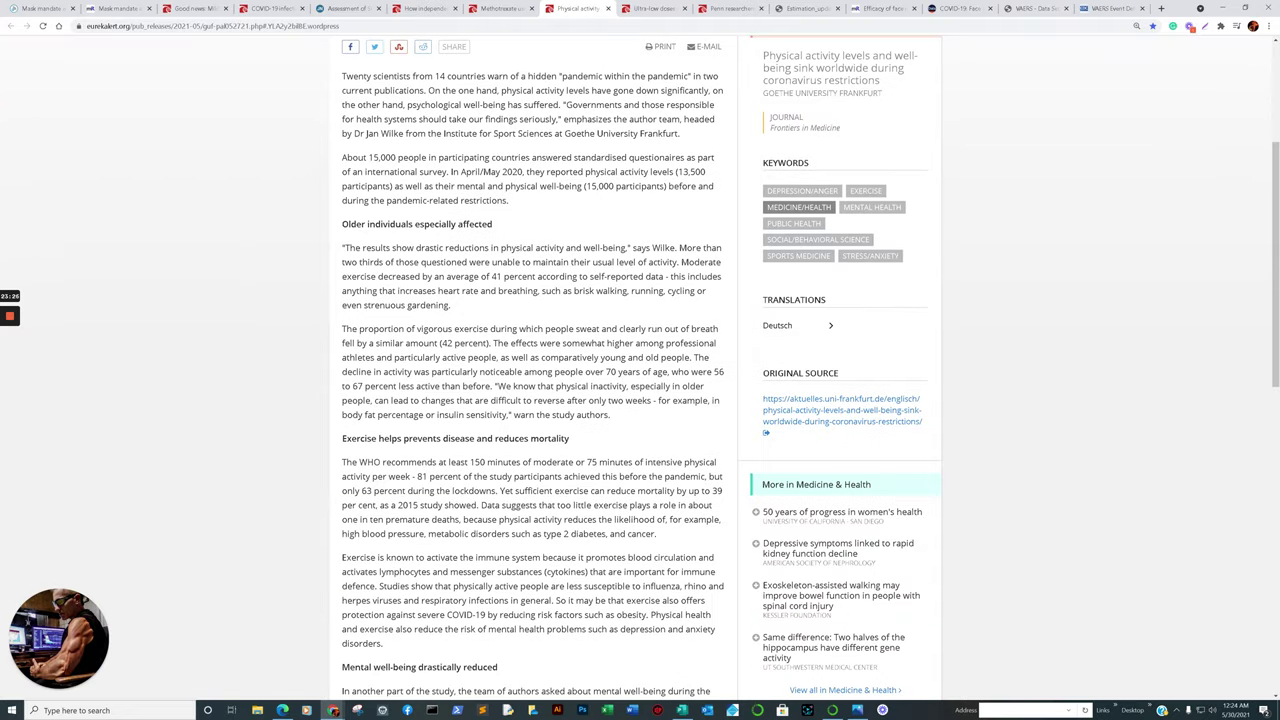
pyautogui.moveTo(342, 247); pyautogui.dragTo(452, 306)
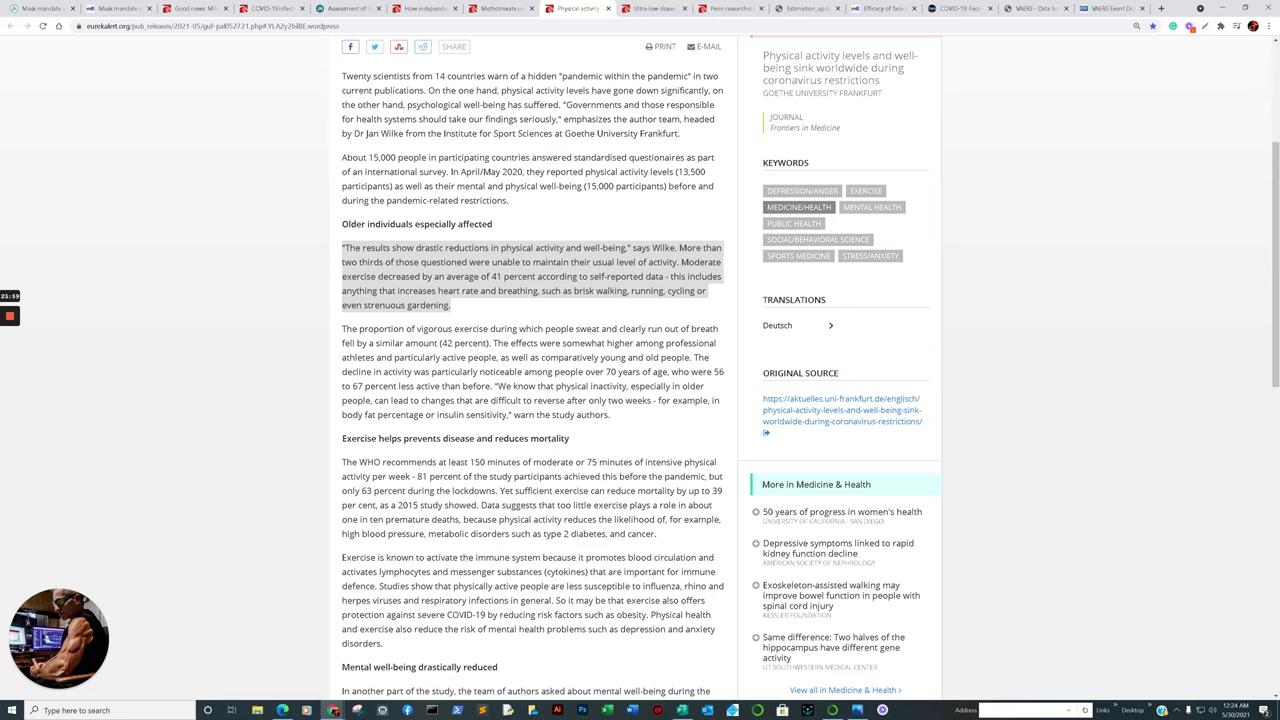
pyautogui.scroll(-7, 533, 400)
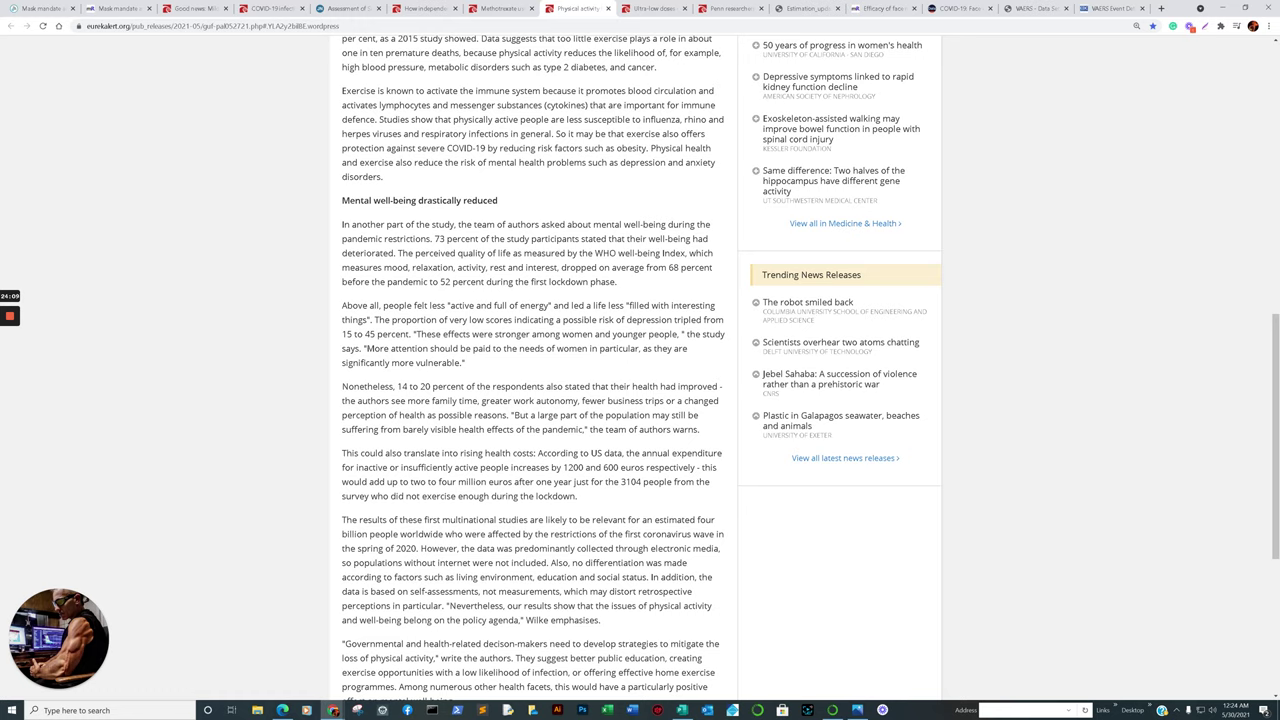
pyautogui.moveTo(435, 238); pyautogui.dragTo(708, 248)
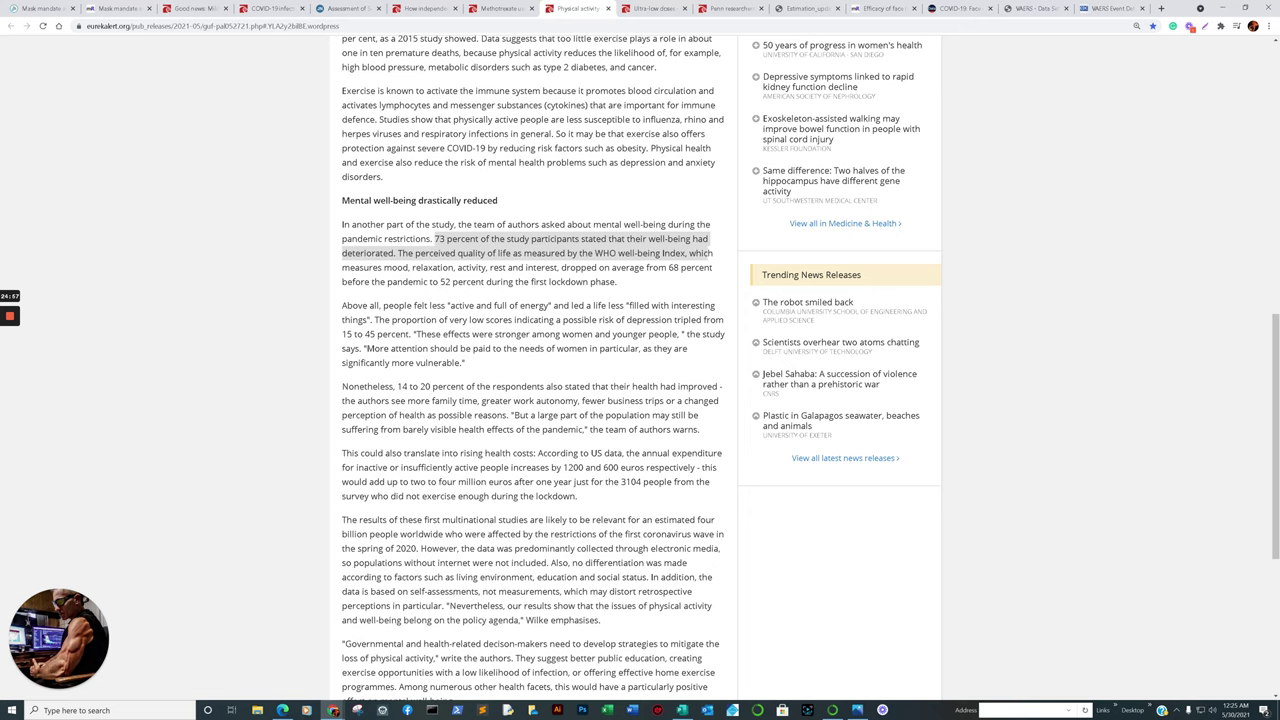
# Scroll further down past the marked 73 percent well-being finding.
pyautogui.scroll(-1, 640, 360)
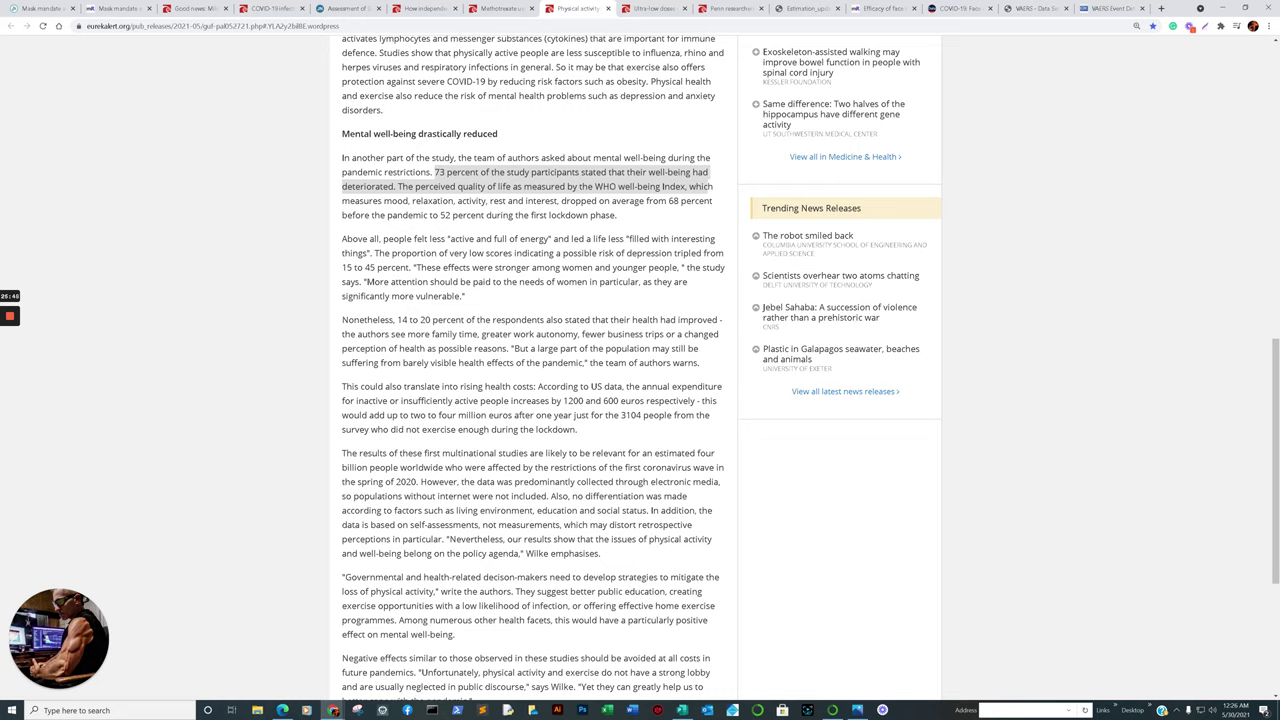
# Switch to the Pitt release on inhaled PiN-21 nanobodies protecting hamsters.
pyautogui.click(655, 8)
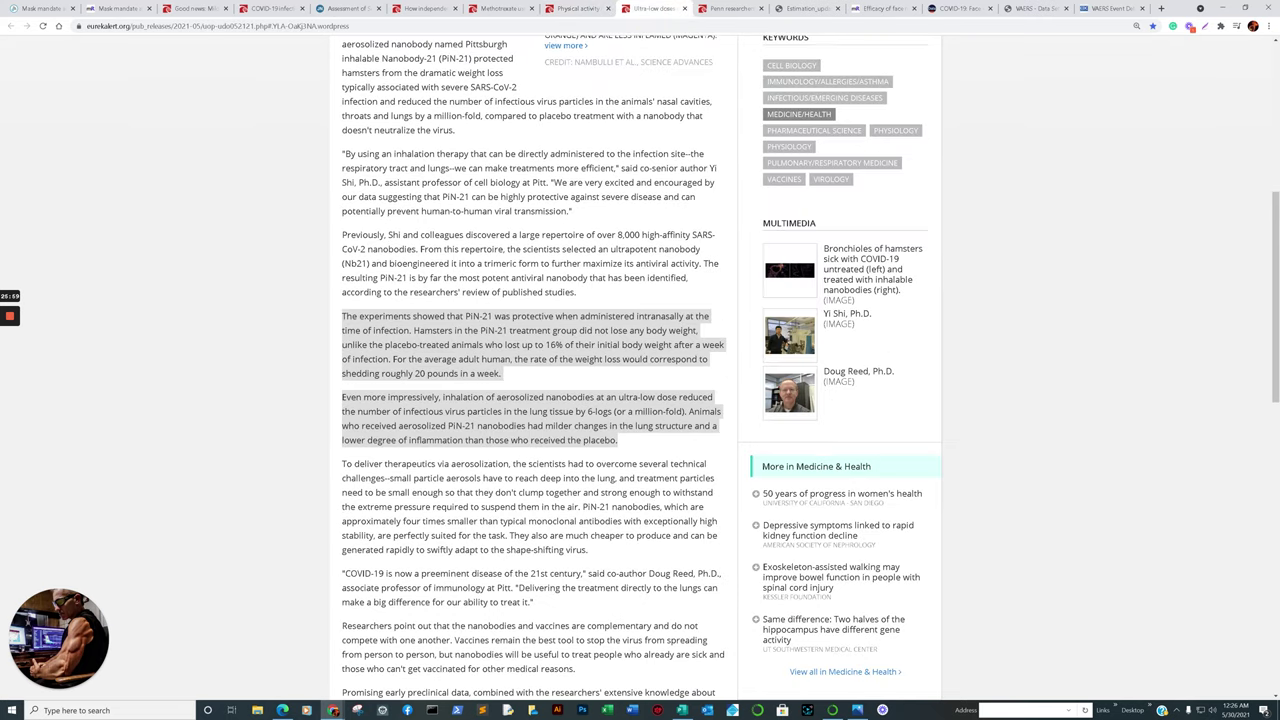
# From the article top, highlight 'Pittsburgh inhalable Nanobody-21' and the inhalation-therapy efficiency quote.
pyautogui.press('Home')
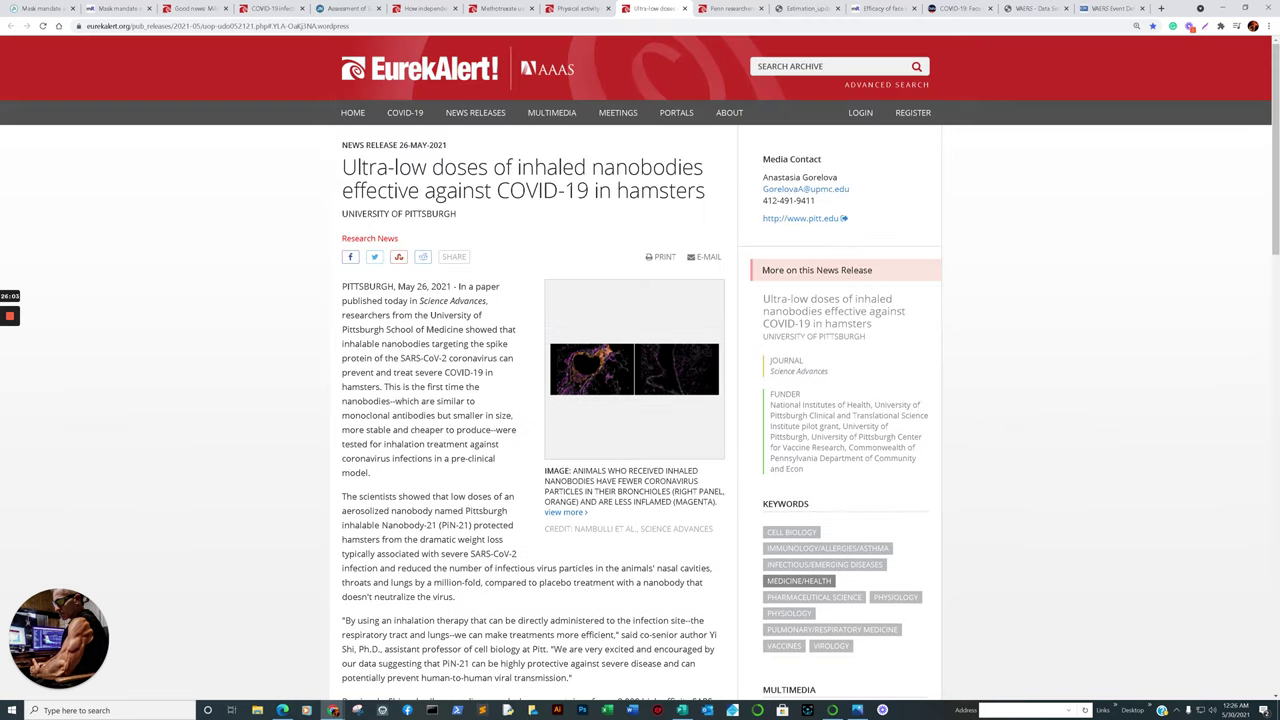
pyautogui.scroll(-3, 640, 400)
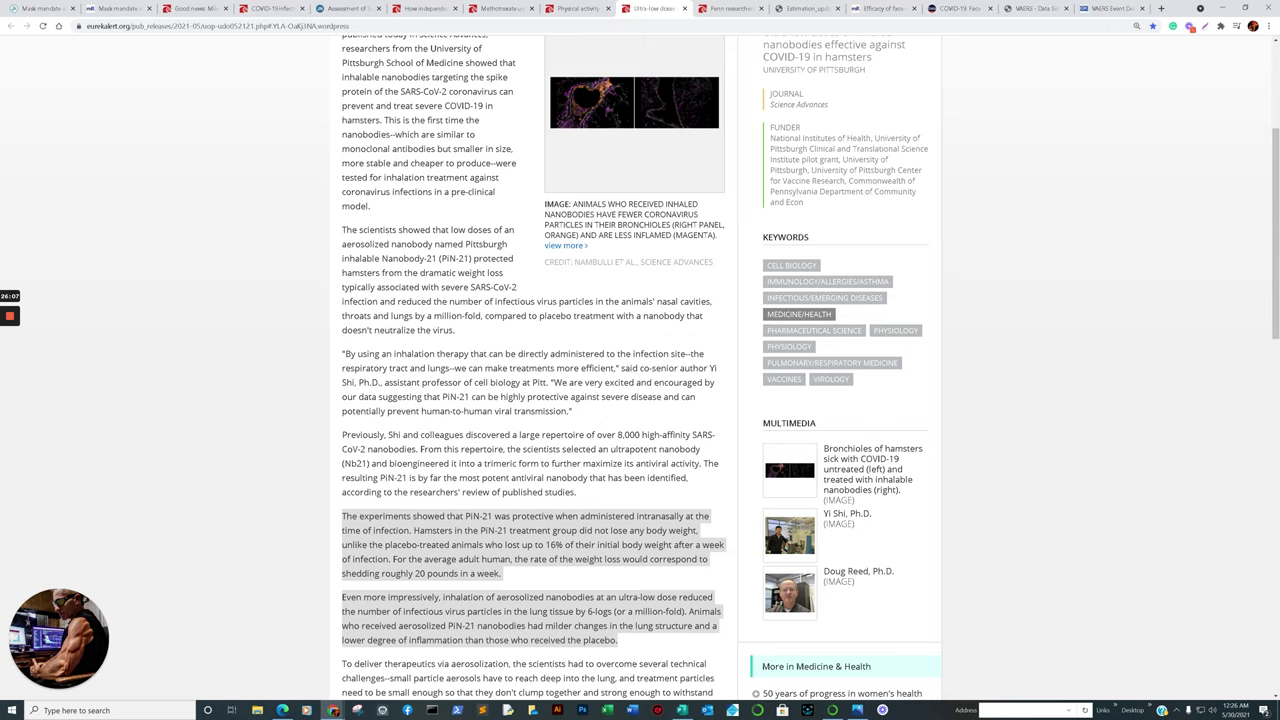
pyautogui.moveTo(476, 244); pyautogui.dragTo(437, 258)
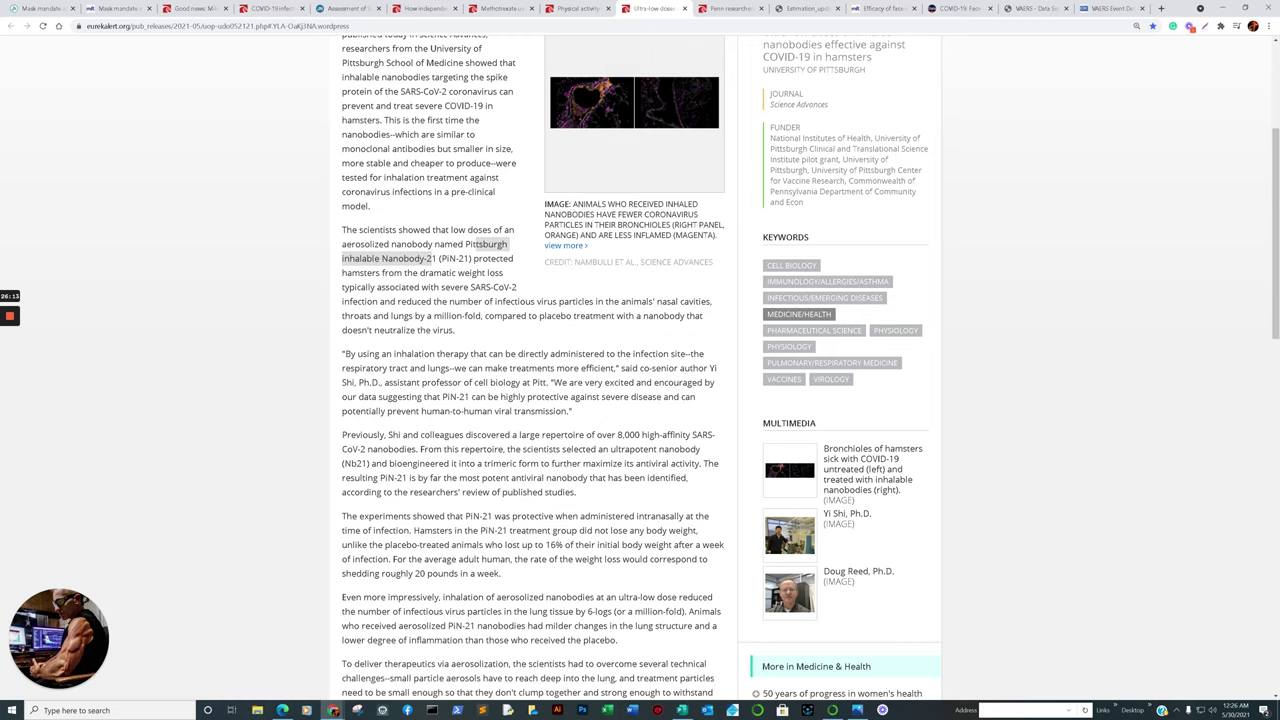
pyautogui.moveTo(342, 354); pyautogui.dragTo(706, 409)
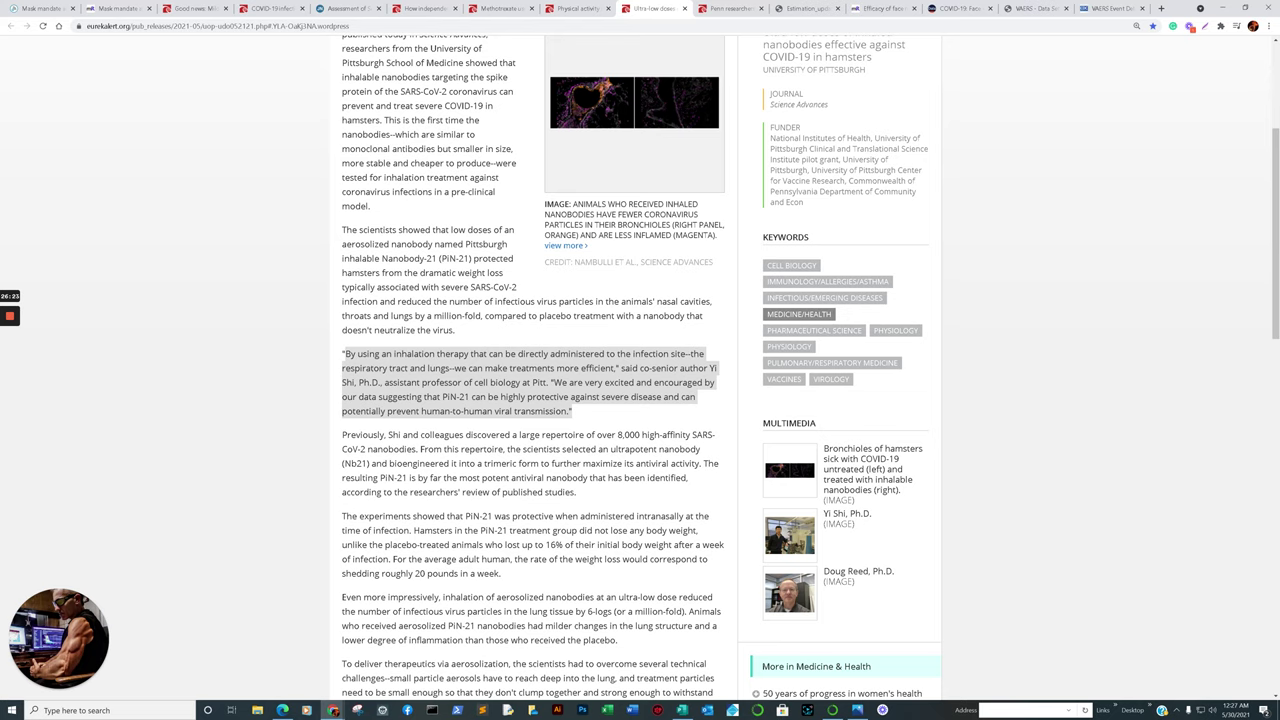
pyautogui.scroll(-1, 533, 380)
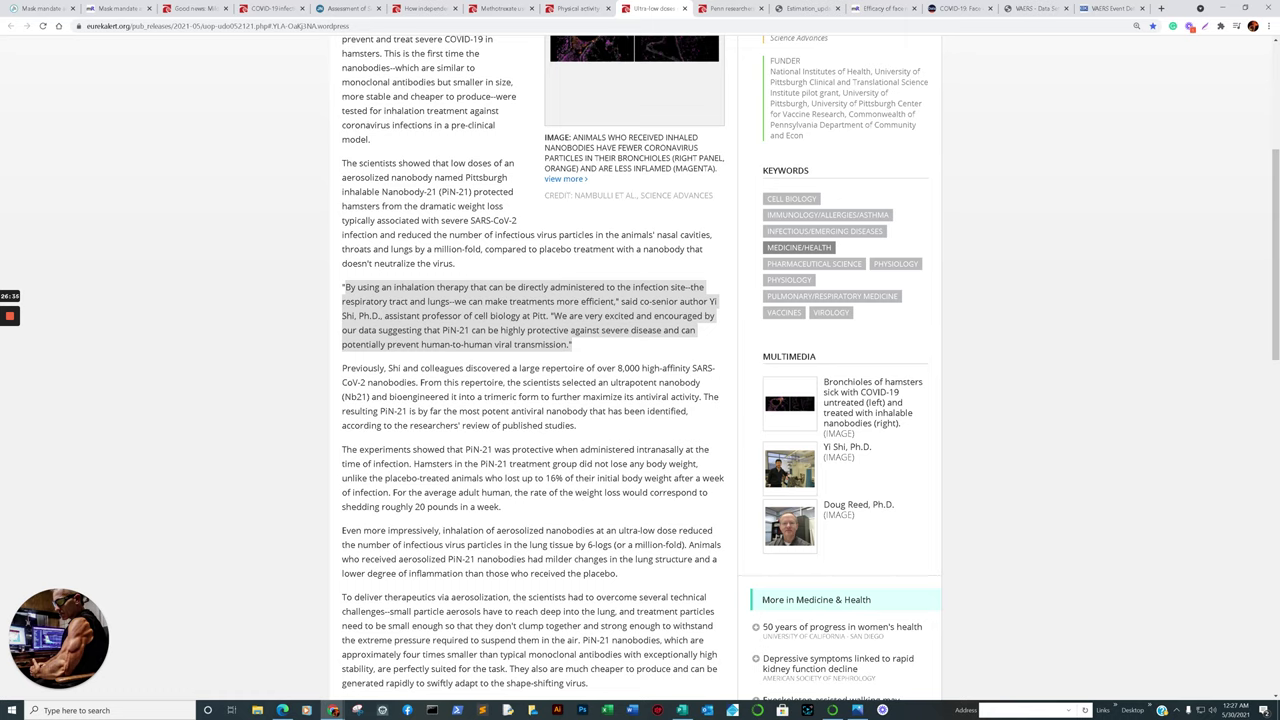
pyautogui.scroll(-2, 640, 400)
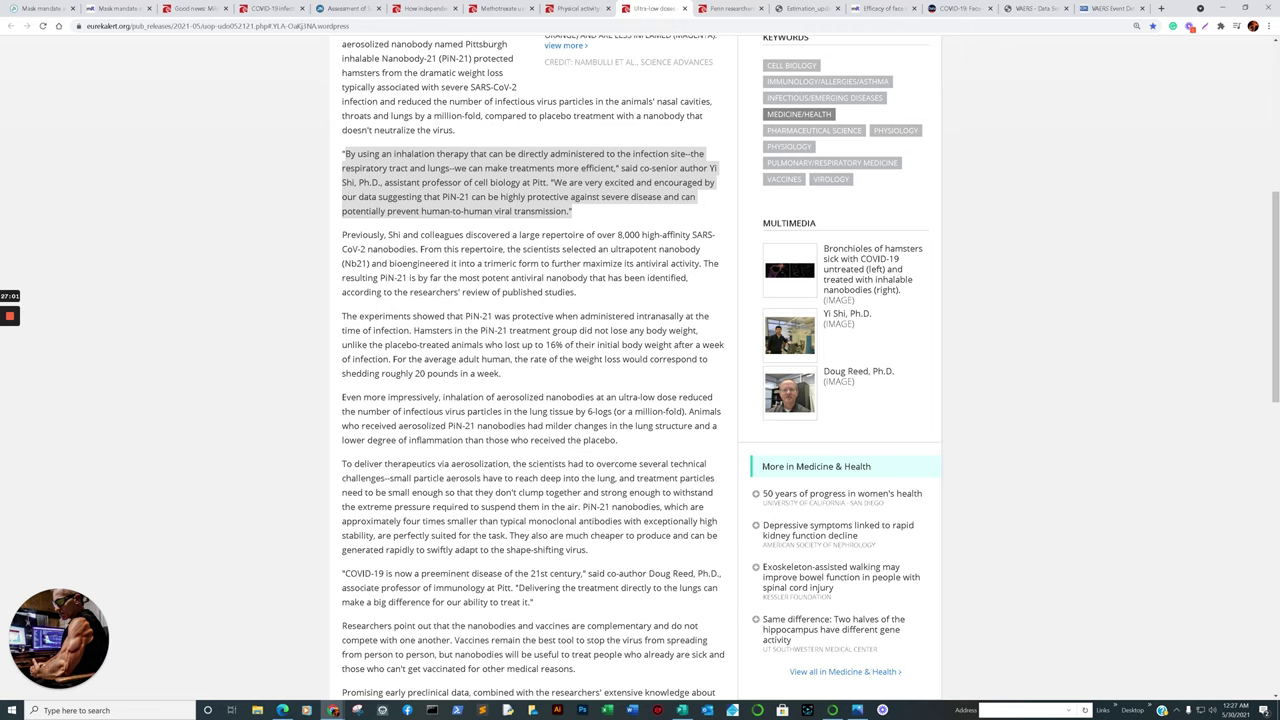
# Scroll back up the nanobody release, then move on to the Penn diABZI variants release.
pyautogui.scroll(3, 533, 370)
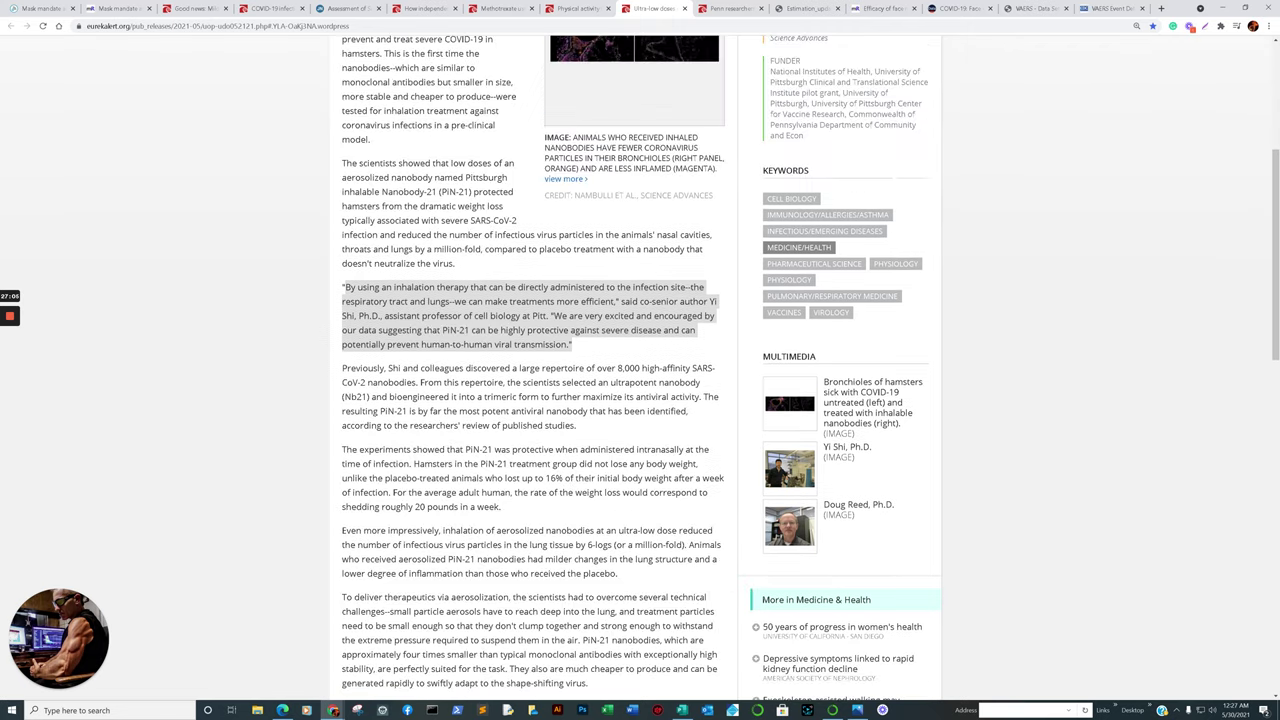
pyautogui.scroll(3, 533, 400)
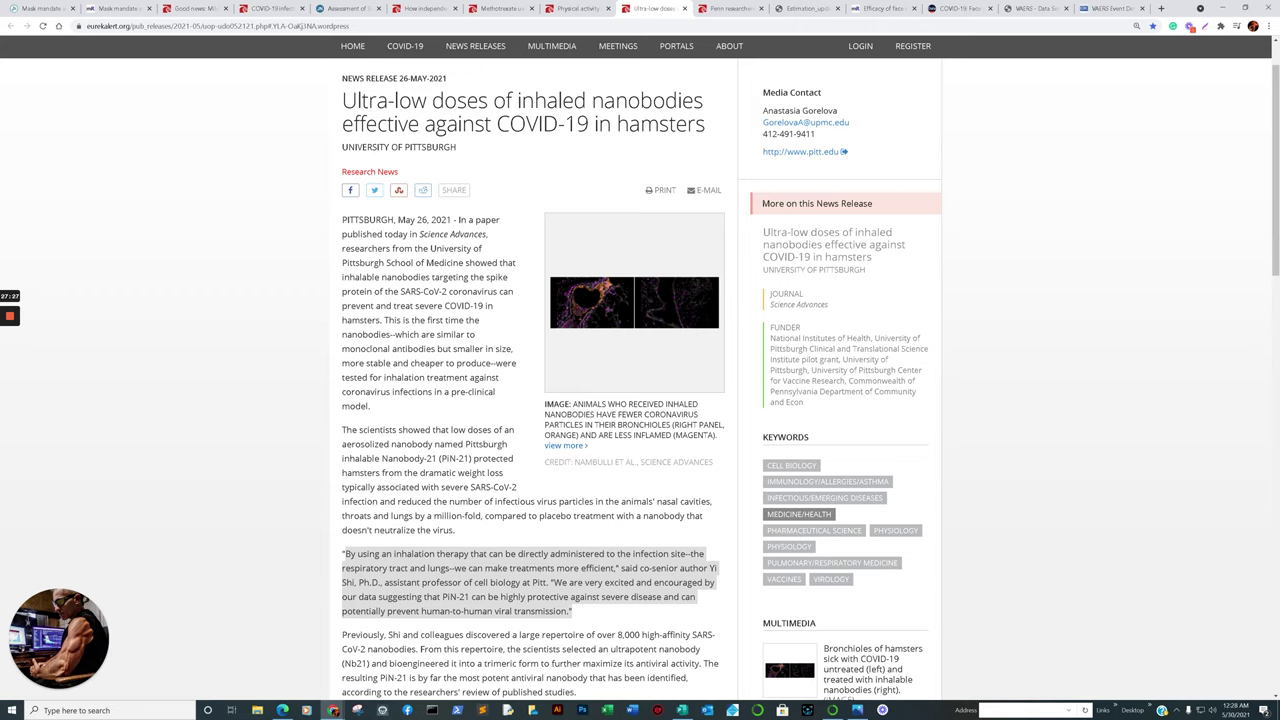
pyautogui.hotkey('ctrl', 'Tab')
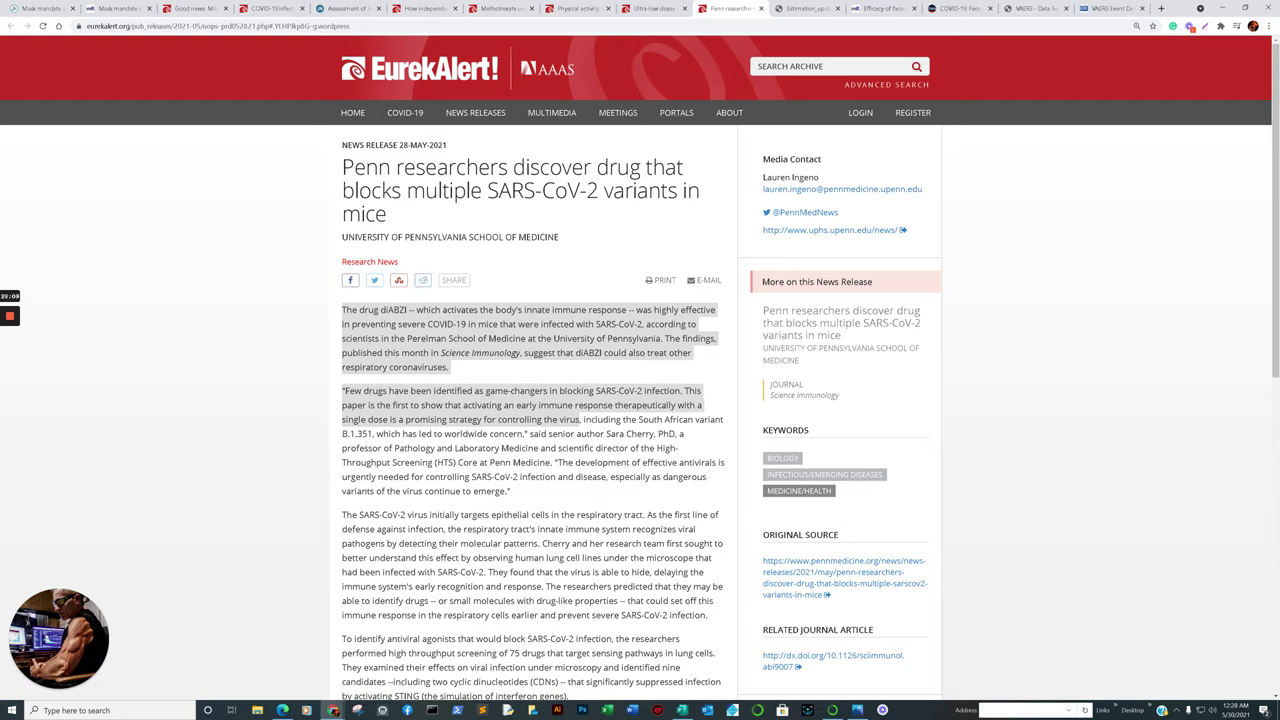
# Mark 'single dose' in the Penn quote, then return to the JupyterLab vaccine reactions bar chart.
pyautogui.click(344, 419)
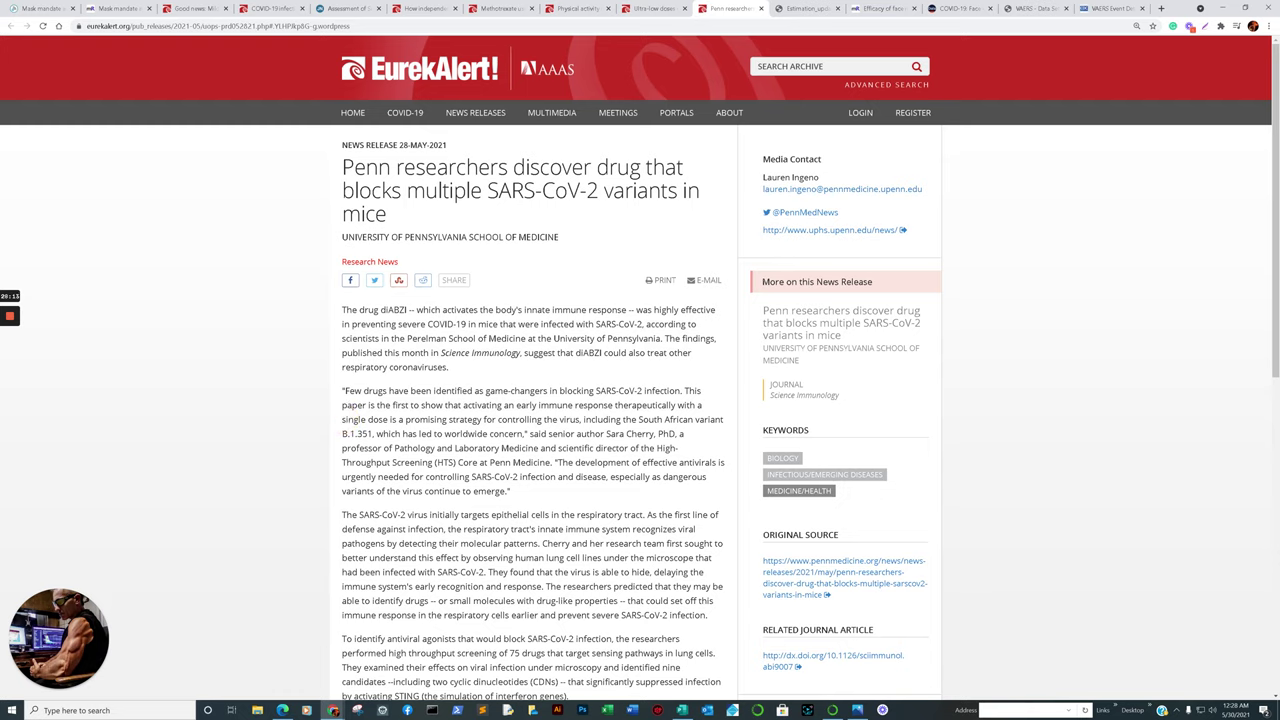
pyautogui.moveTo(344, 419); pyautogui.dragTo(389, 420)
pyautogui.click(282, 710)
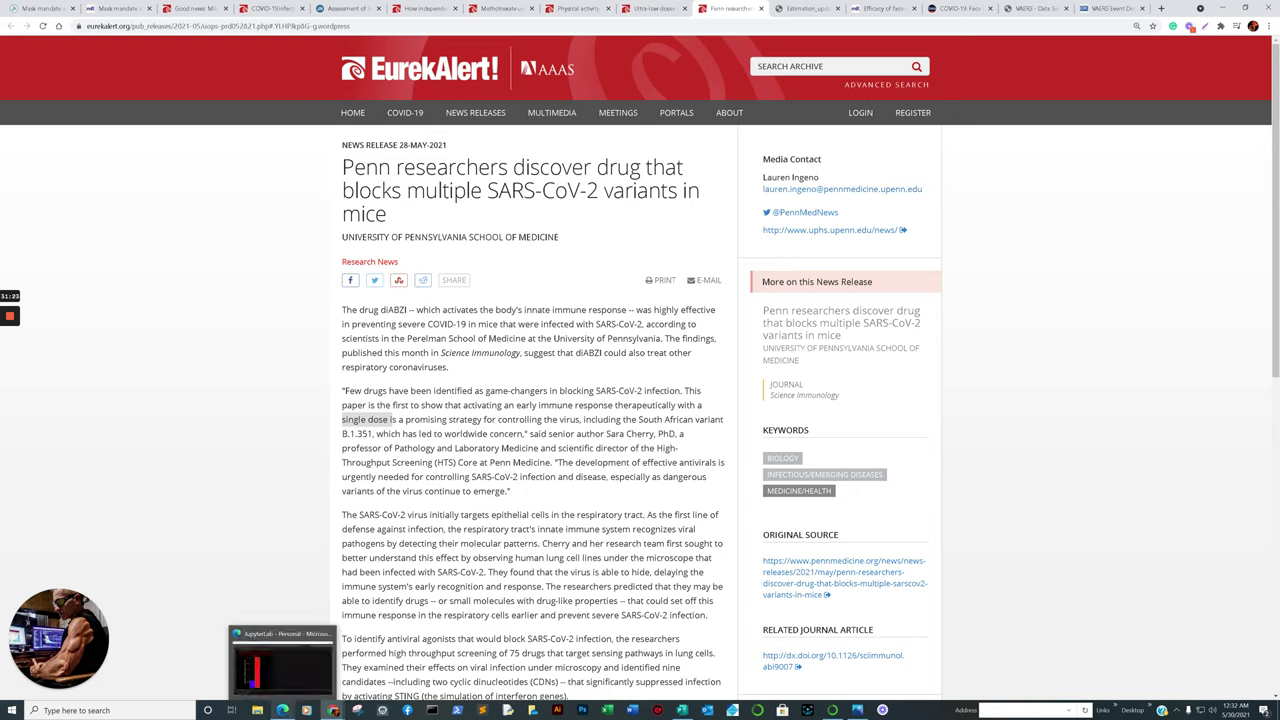
pyautogui.click(284, 662)
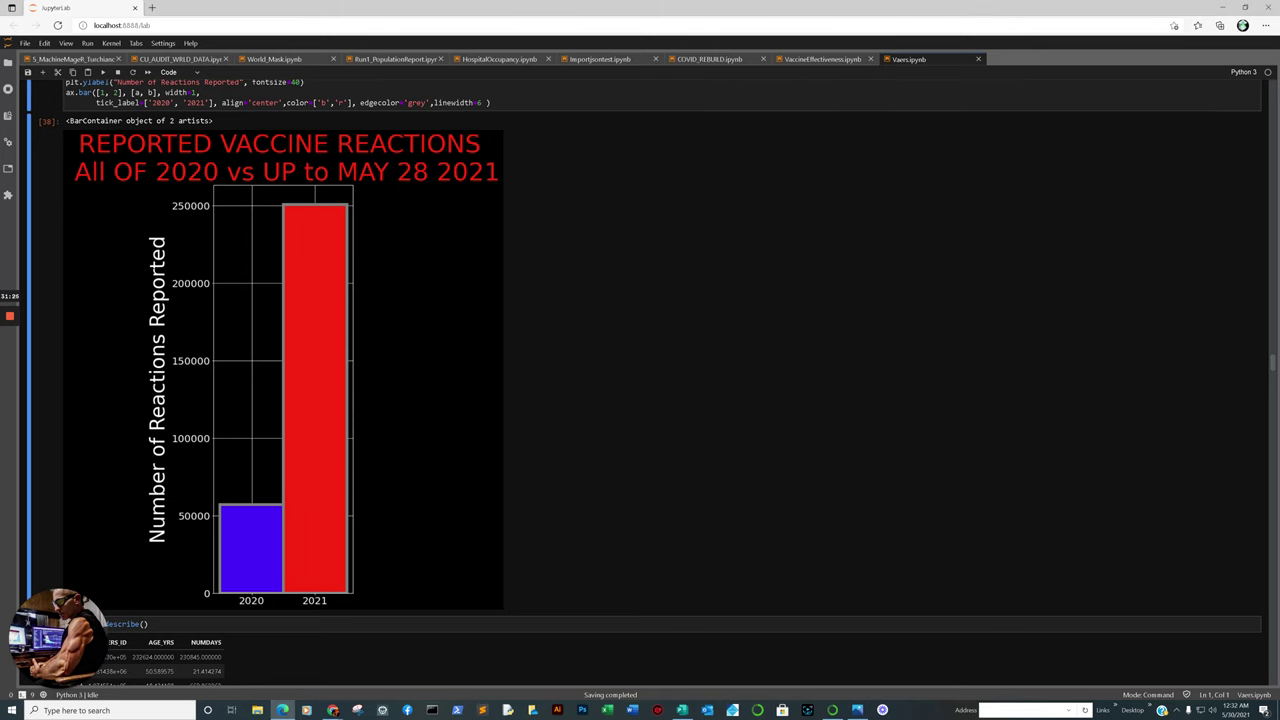
# Scroll Vaers.ipynb to its VAERS data-loading cells, then go back to the diABZI release.
pyautogui.moveTo(1270, 360); pyautogui.dragTo(1268, 88)
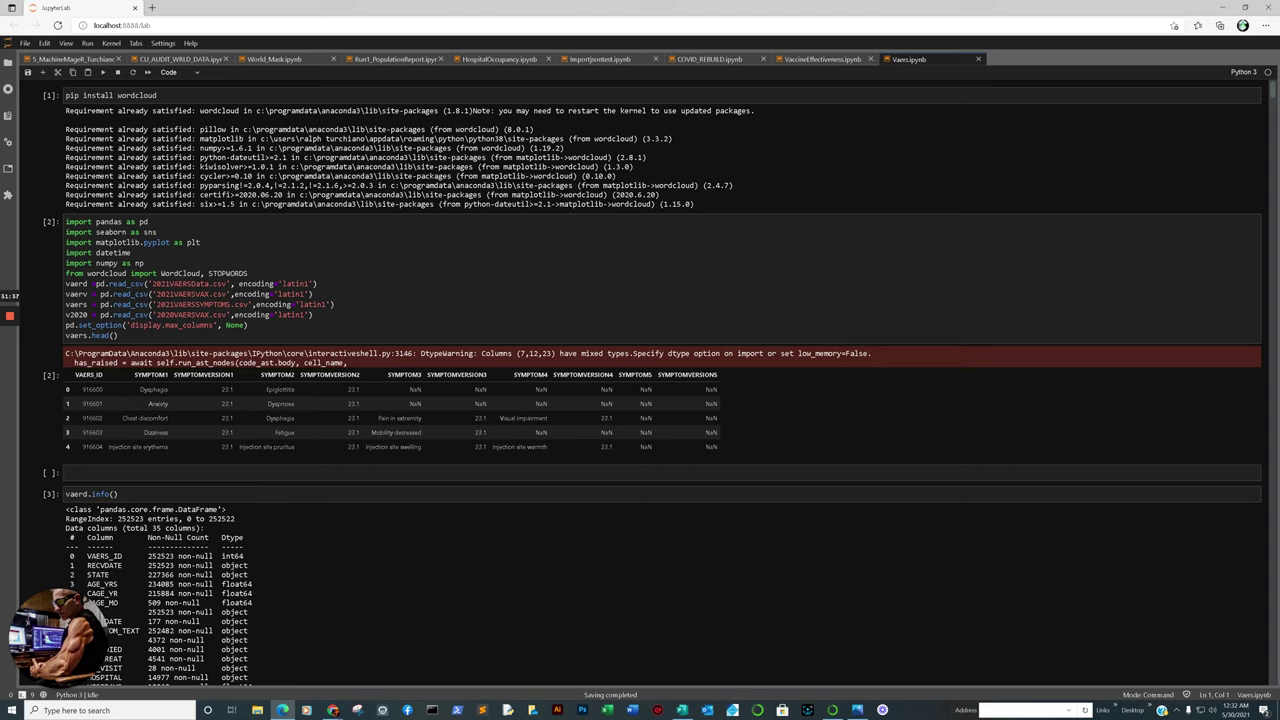
pyautogui.moveTo(333, 708)
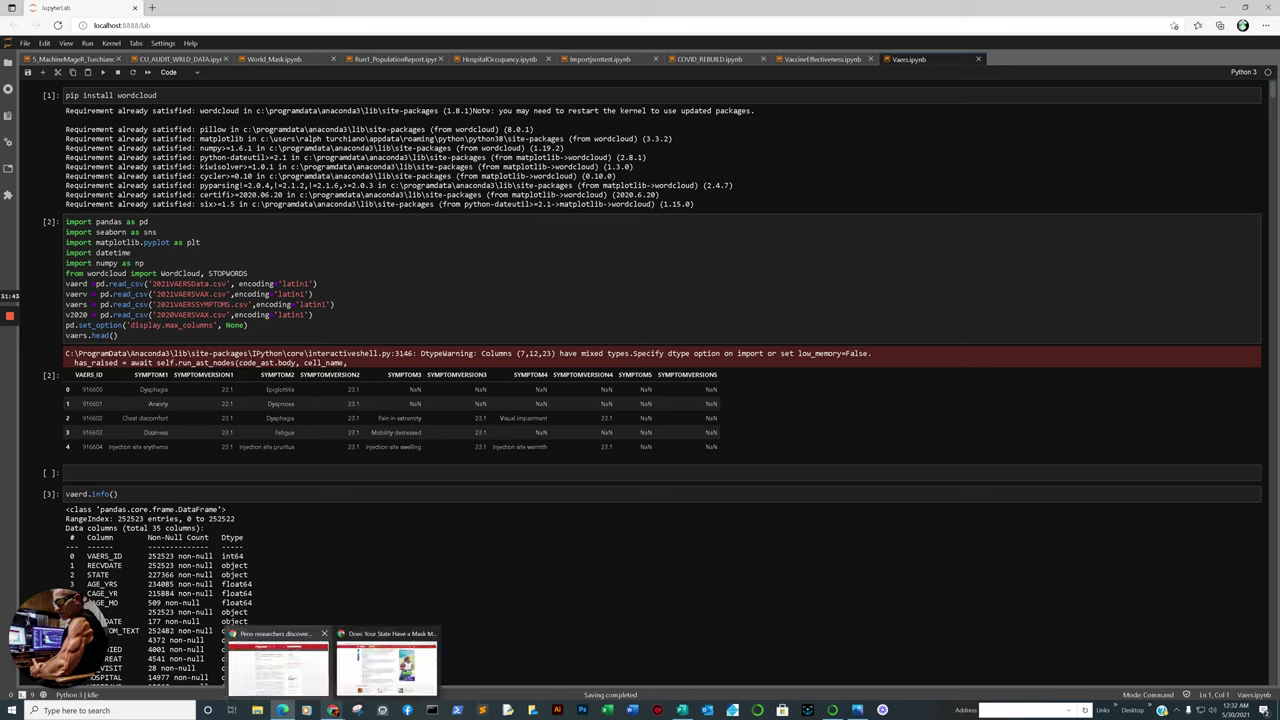
pyautogui.click(278, 660)
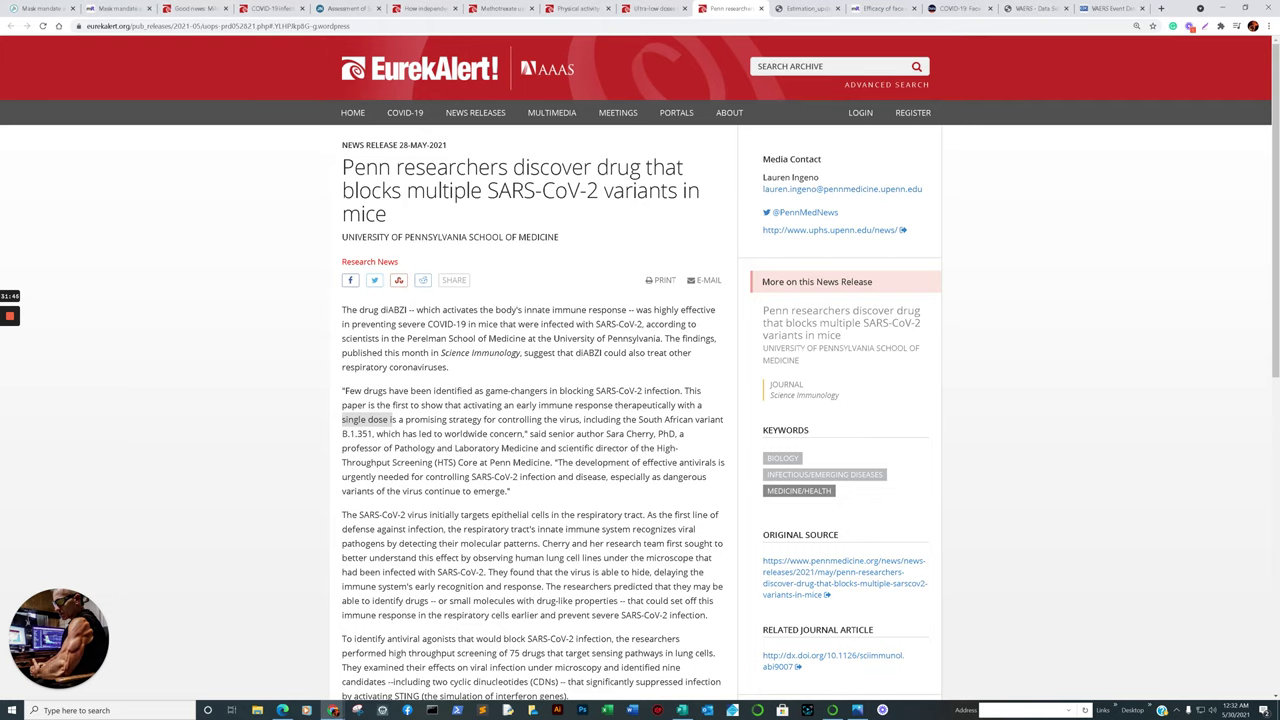
pyautogui.click(1108, 8)
pyautogui.click(1035, 8)
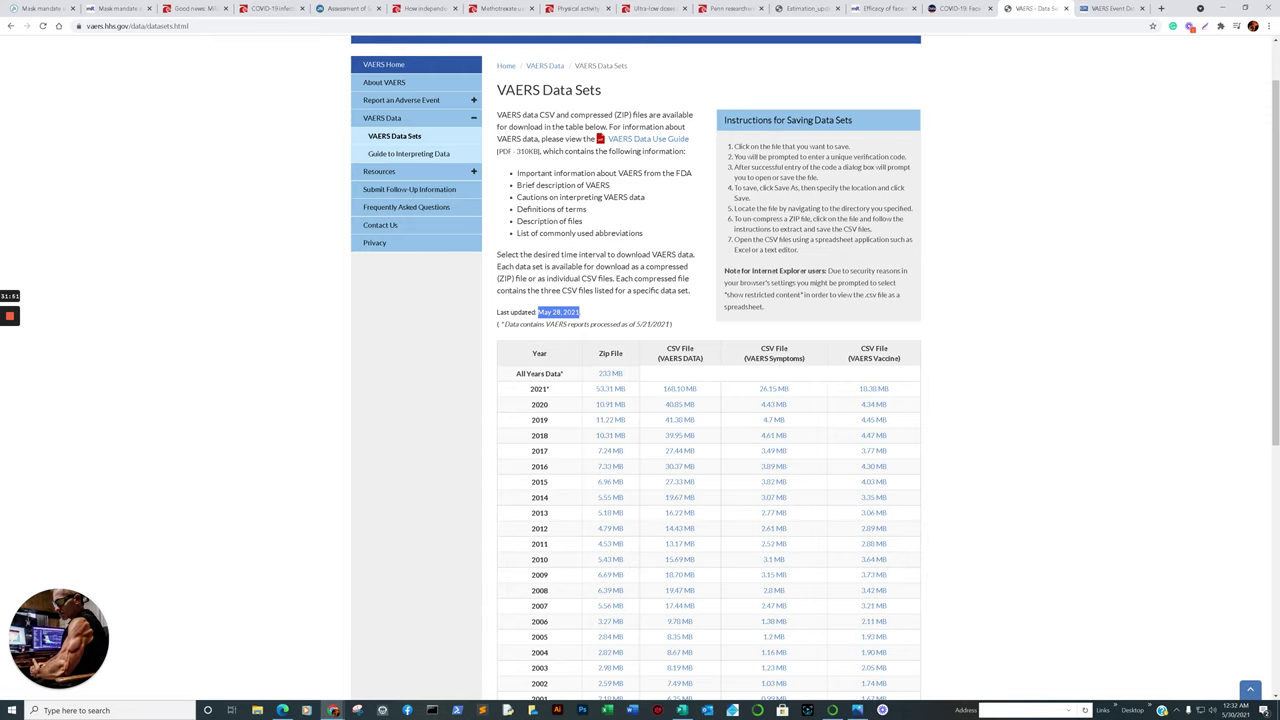
pyautogui.moveTo(333, 708)
pyautogui.click(297, 686)
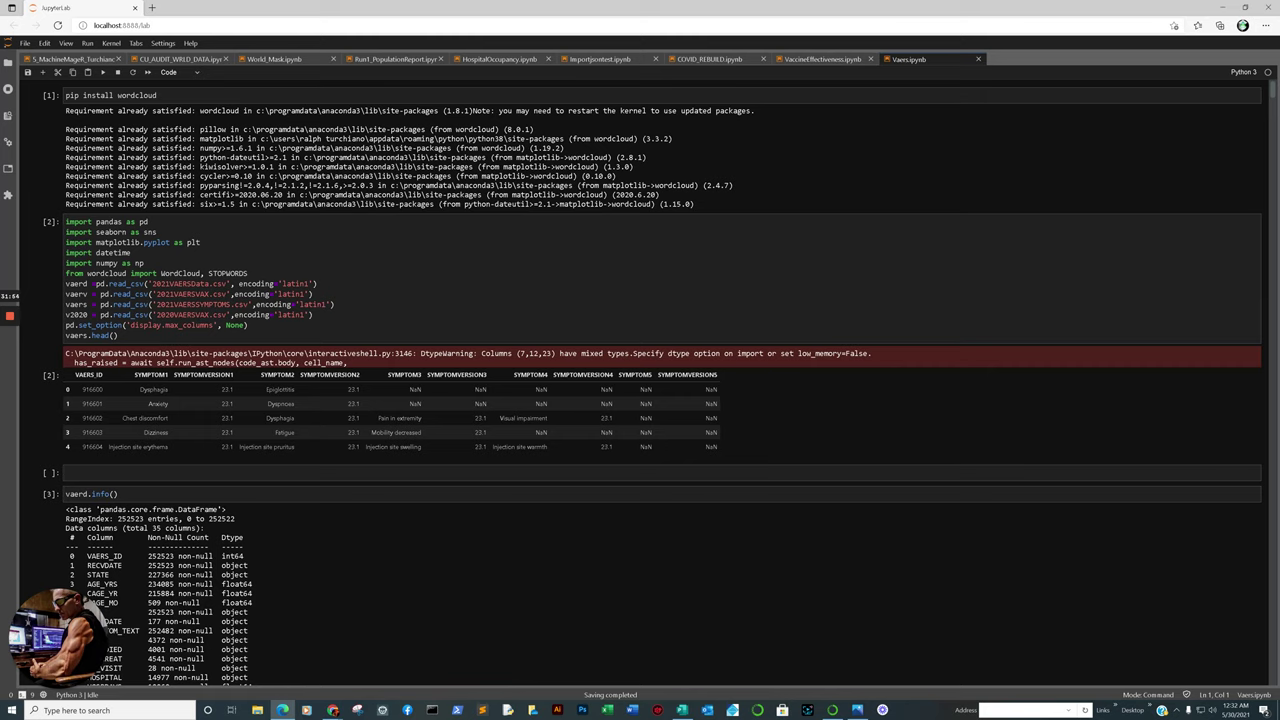
# Scroll Vaers.ipynb past the merge cells and vaccine bar chart to the age histogram, then switch to the VAERS Data Sets page.
pyautogui.scroll(-20, 650, 380)
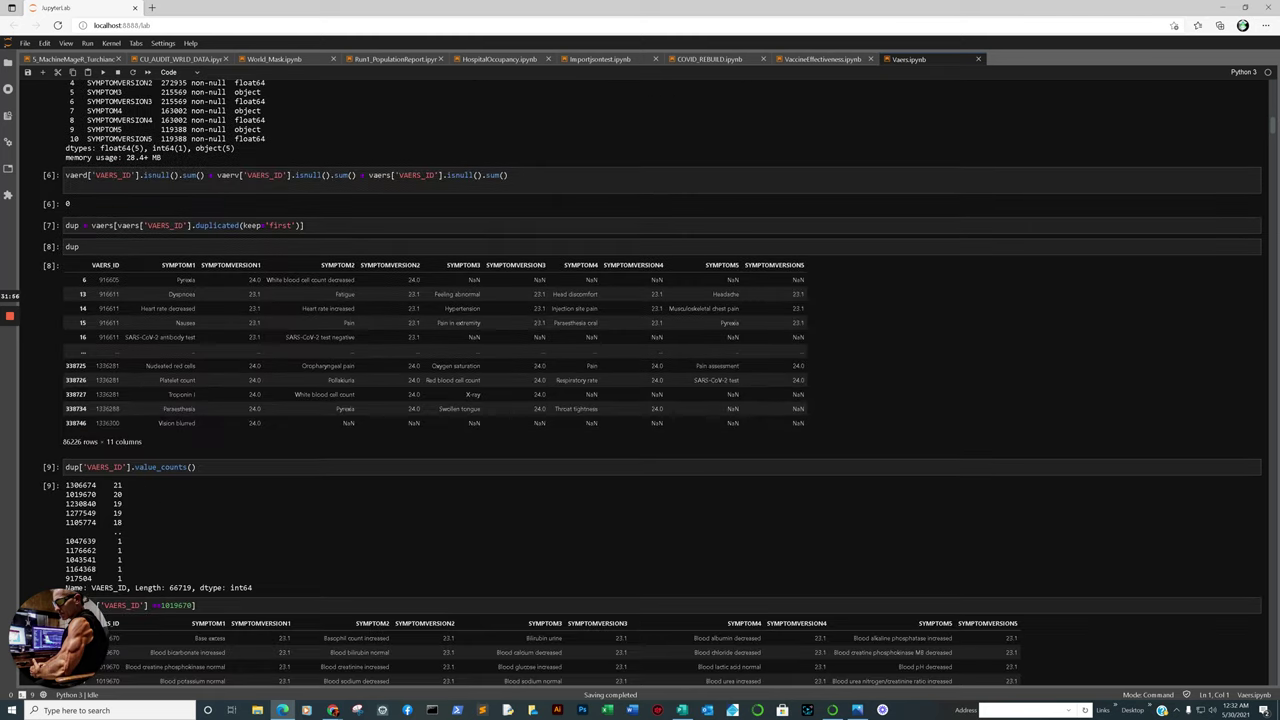
pyautogui.scroll(-20, 650, 245)
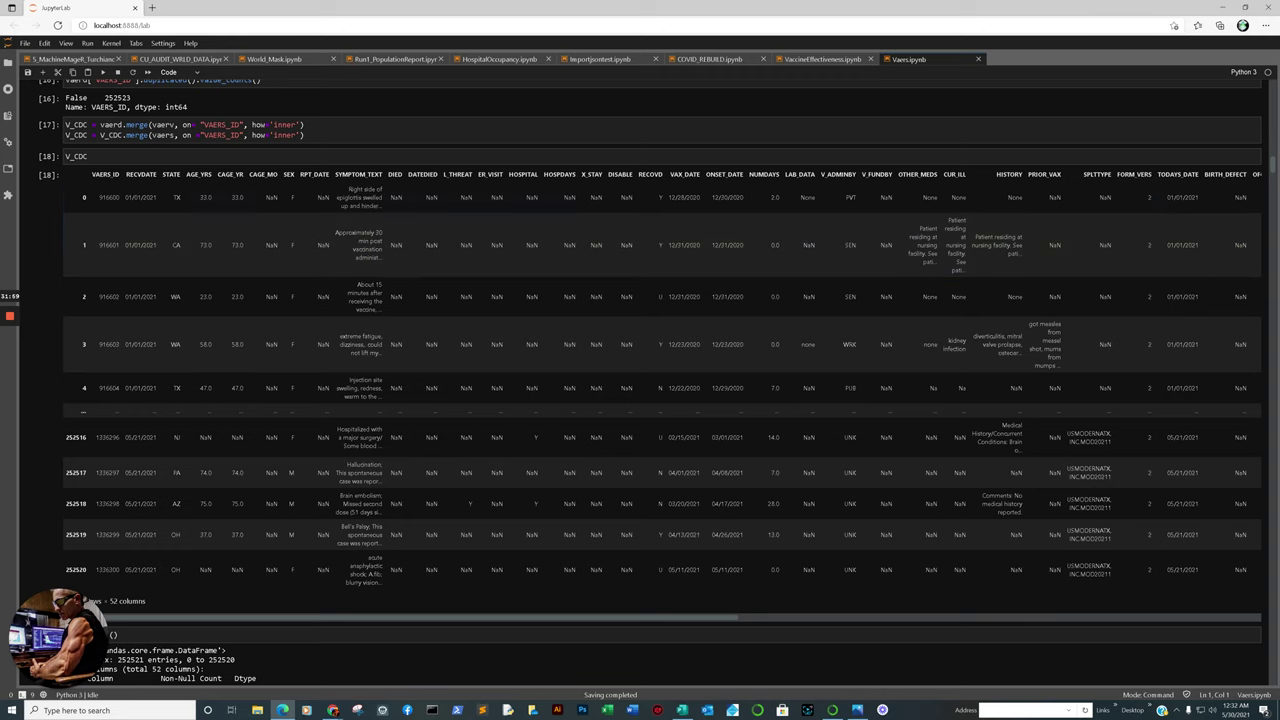
pyautogui.scroll(-20, 650, 345)
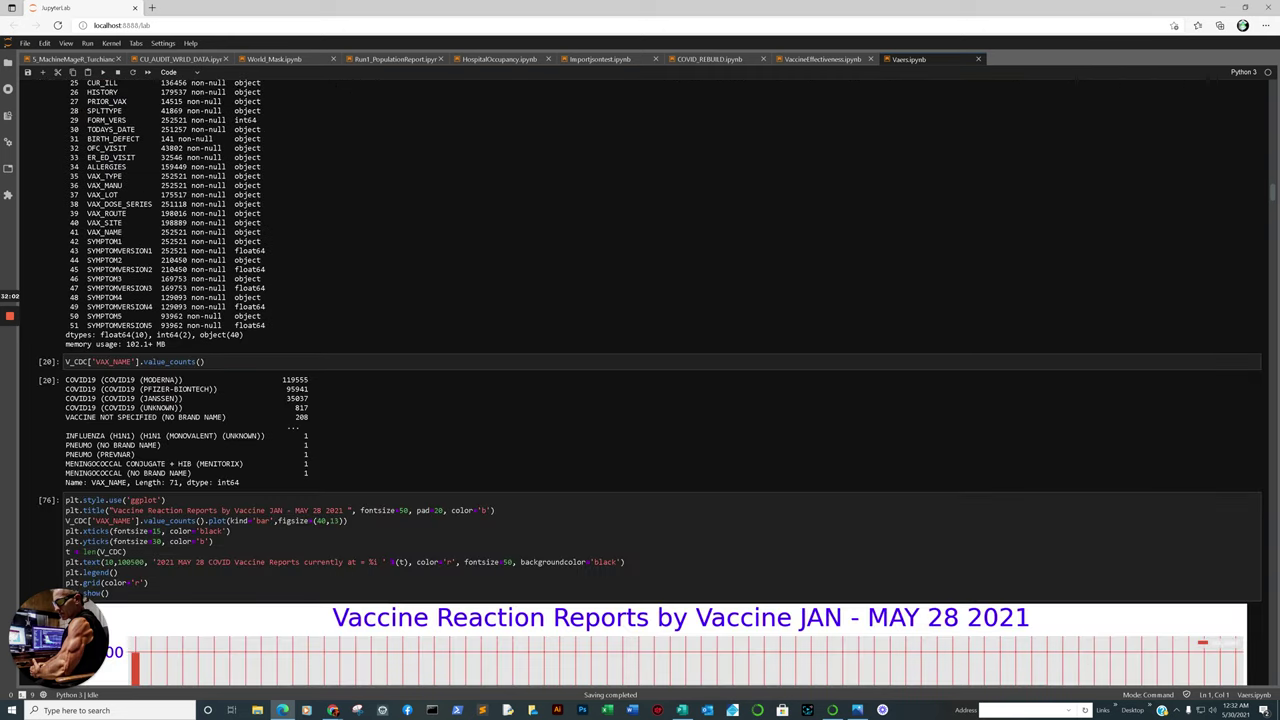
pyautogui.scroll(-6, 650, 345)
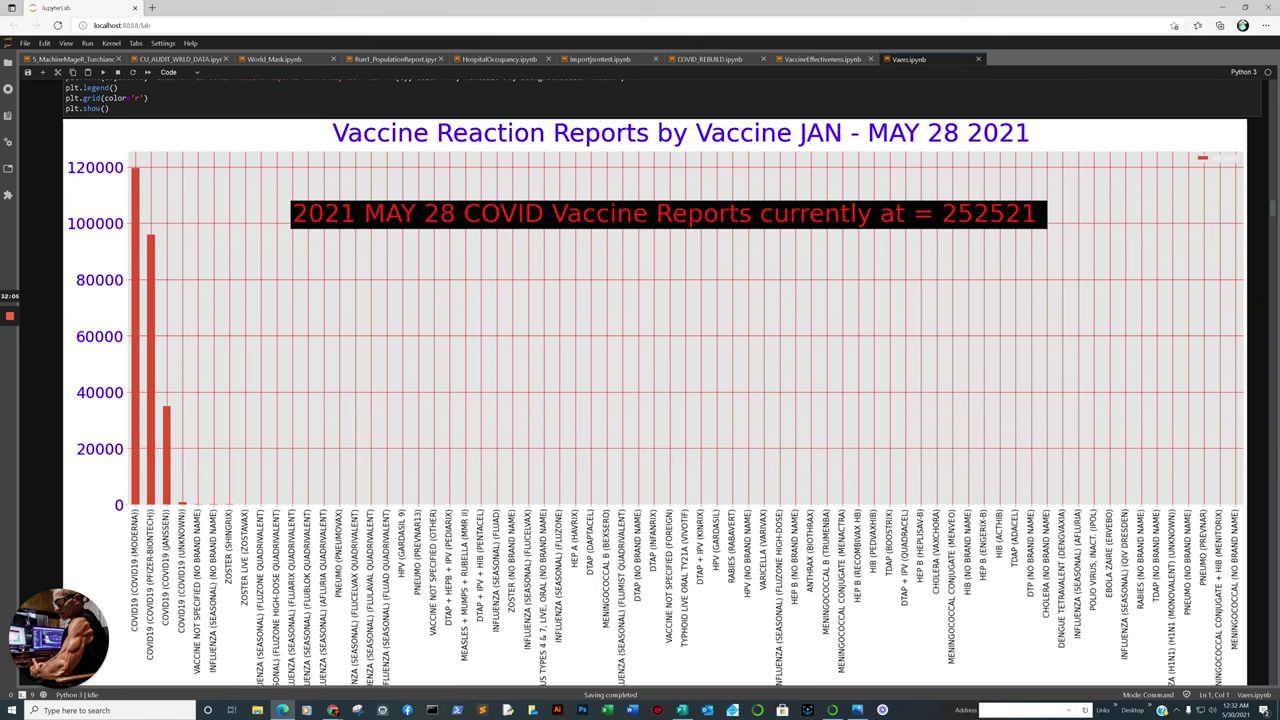
pyautogui.scroll(-20, 650, 345)
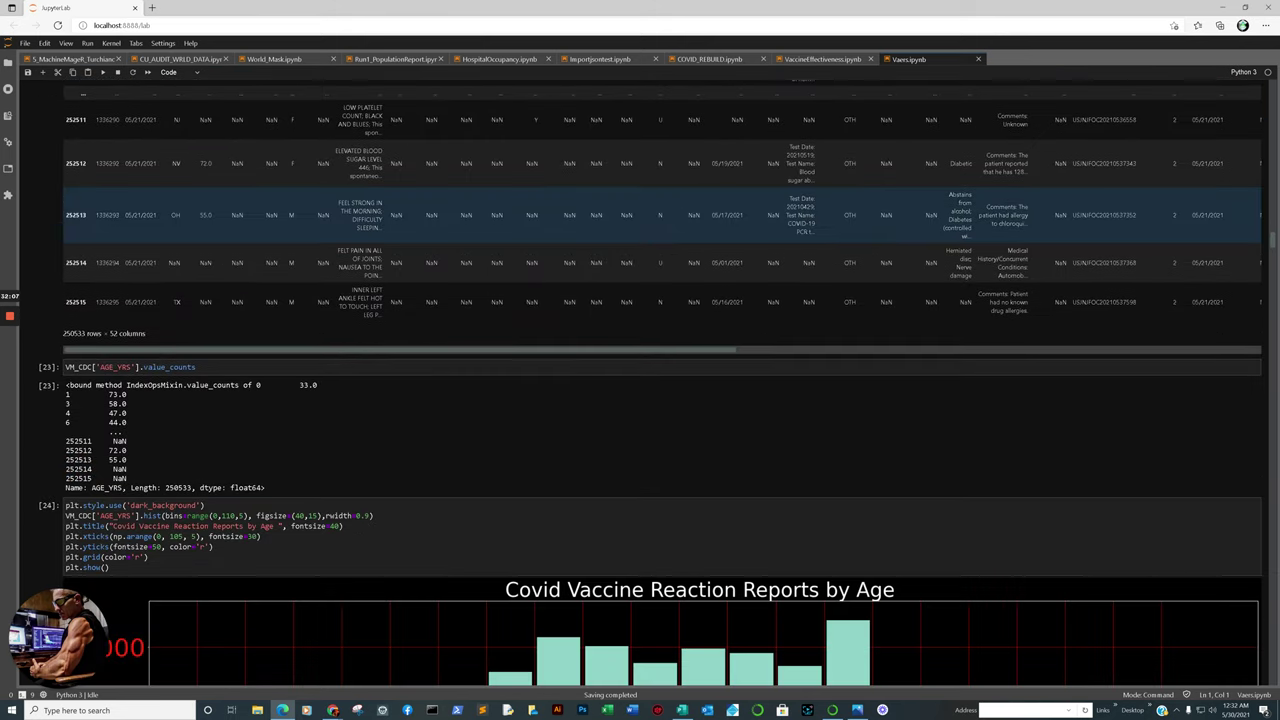
pyautogui.scroll(6, 650, 380)
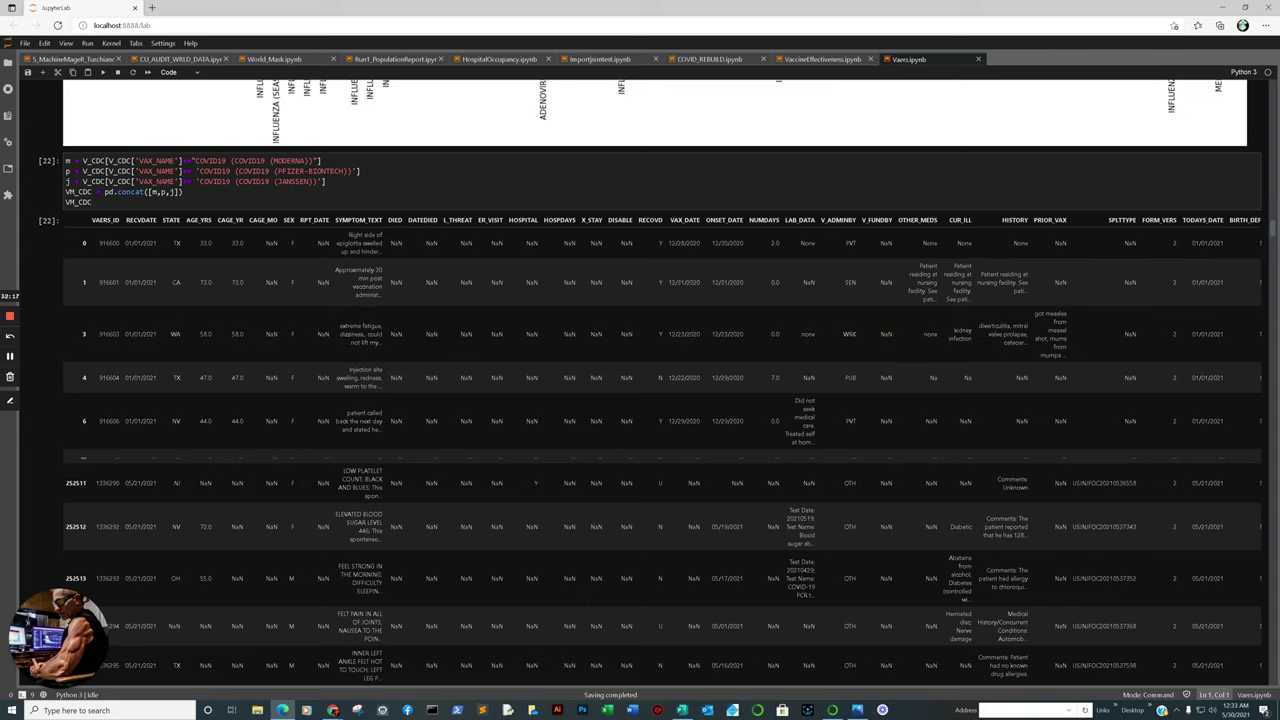
pyautogui.scroll(-2, 640, 300)
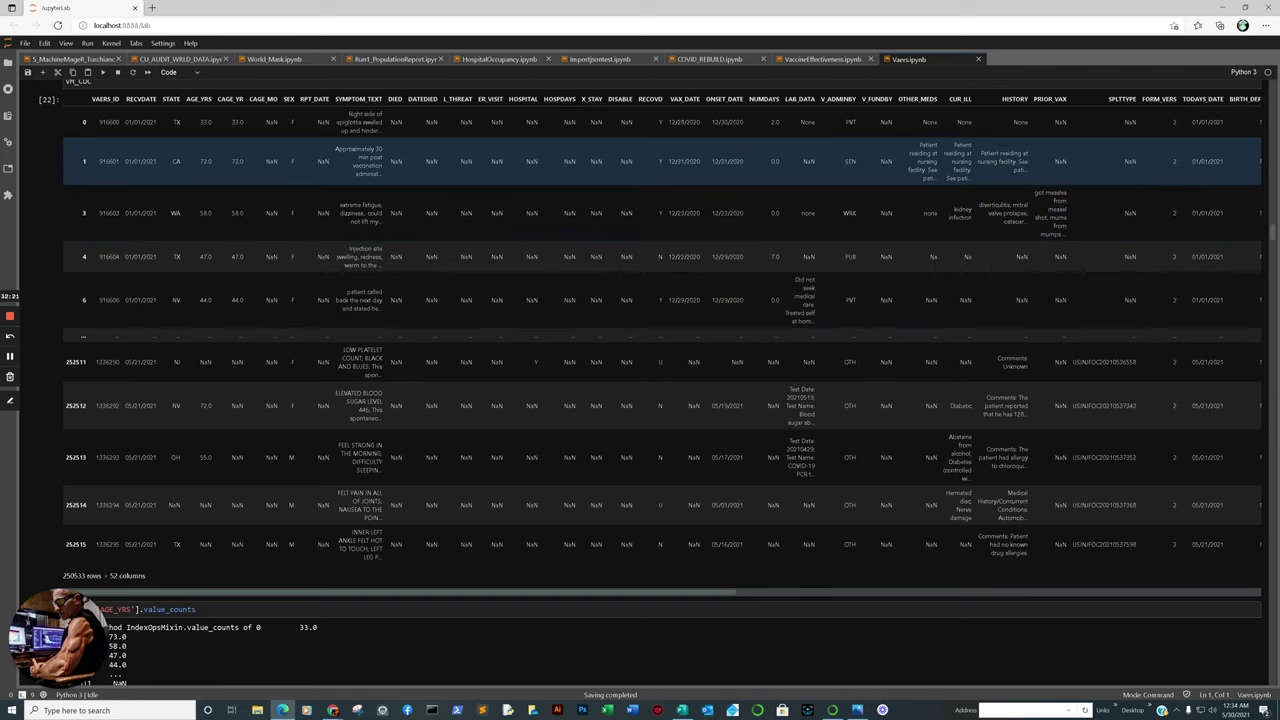
pyautogui.scroll(-10, 640, 160)
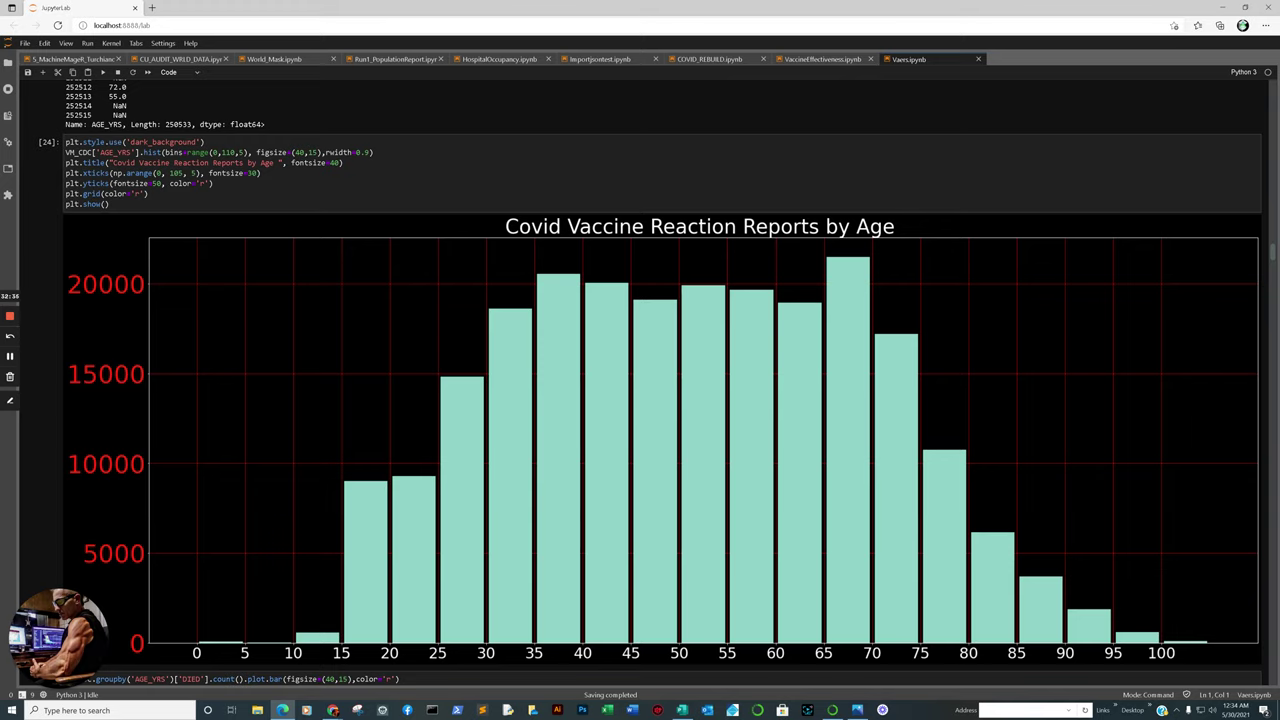
pyautogui.scroll(-2, 660, 380)
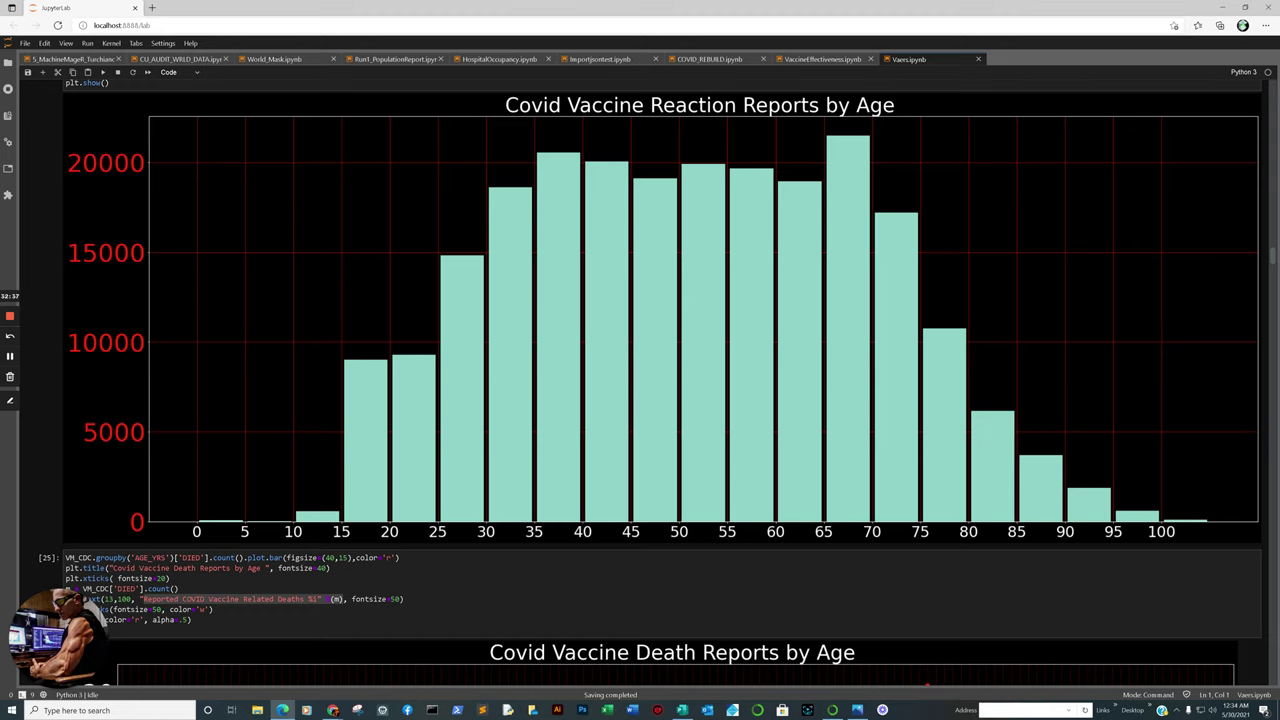
pyautogui.moveTo(333, 710)
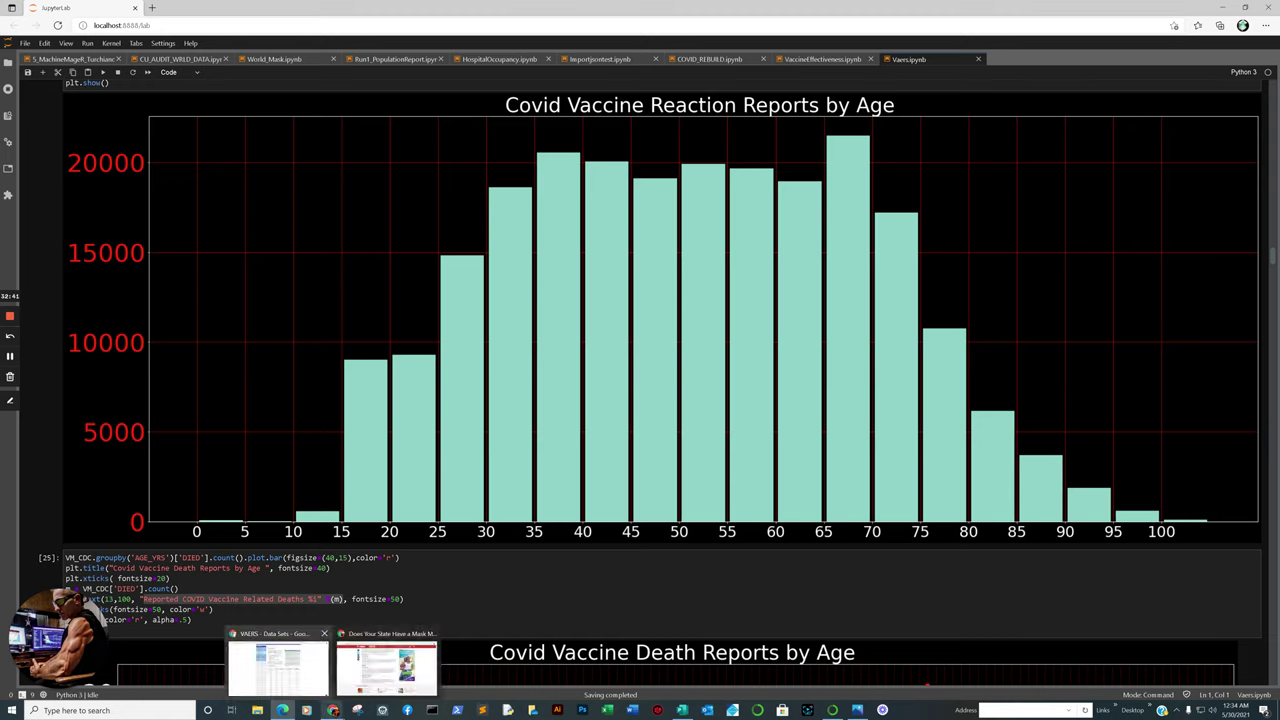
pyautogui.click(320, 685)
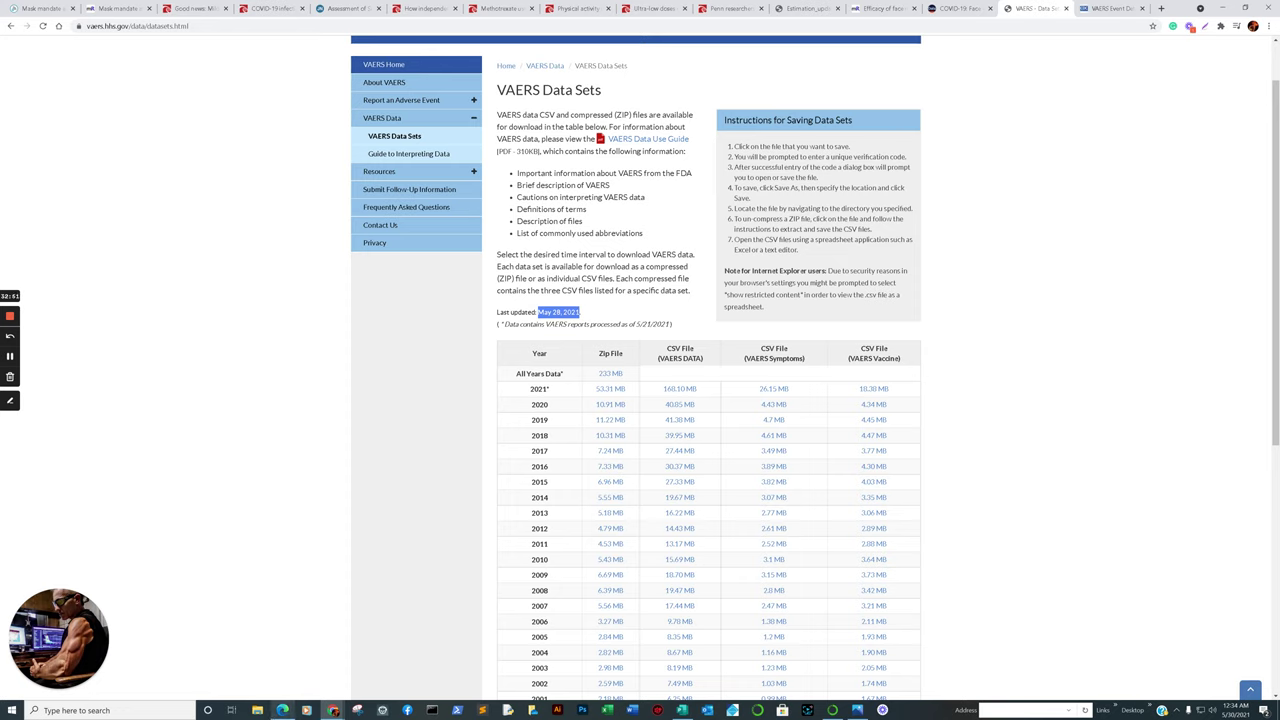
pyautogui.click(282, 662)
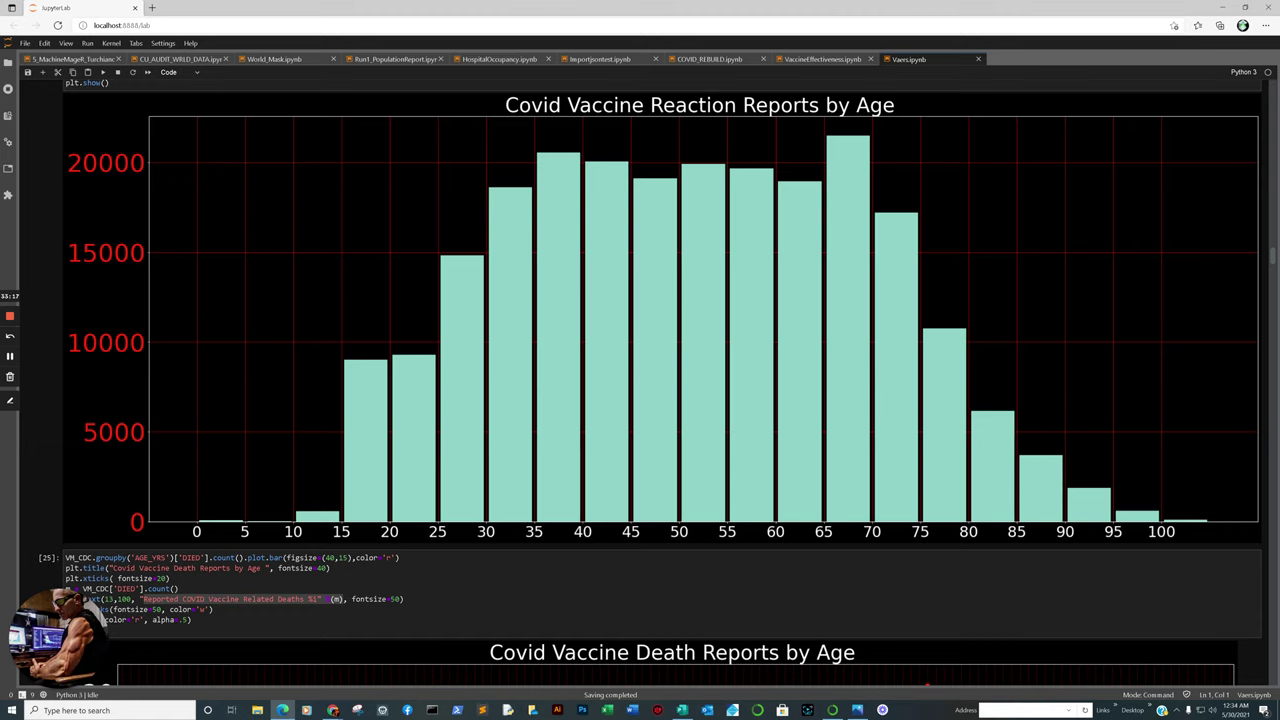
# Select the reaction-reports-by-age chart, then scroll to the Death Reports by Age chart showing 4227 deaths.
pyautogui.click(366, 446)
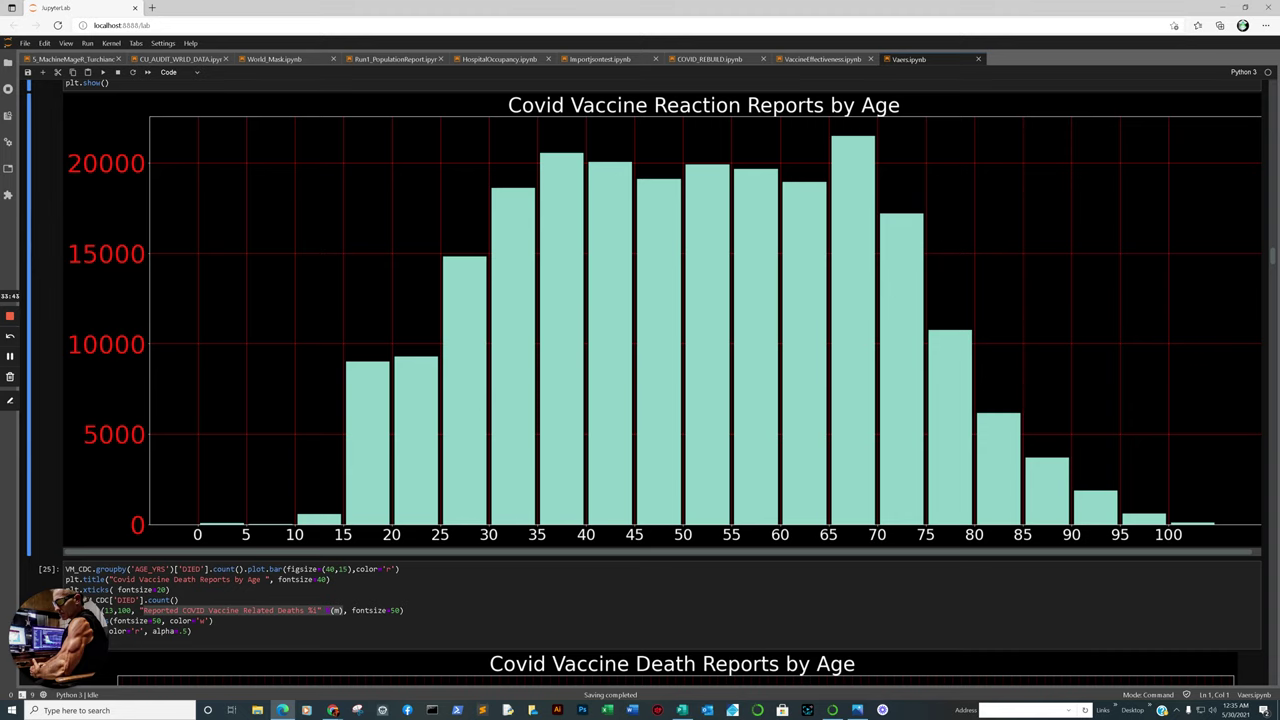
pyautogui.click(553, 386)
pyautogui.scroll(-5, 660, 400)
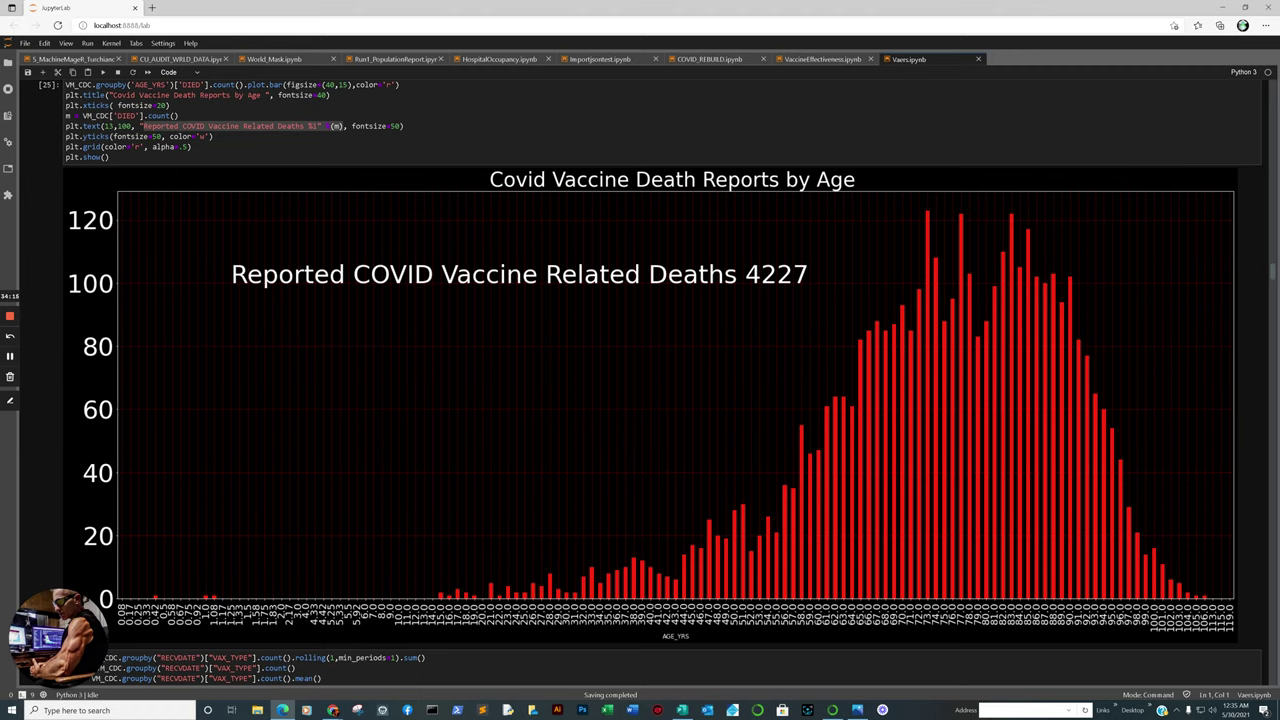
pyautogui.scroll(-3, 662, 384)
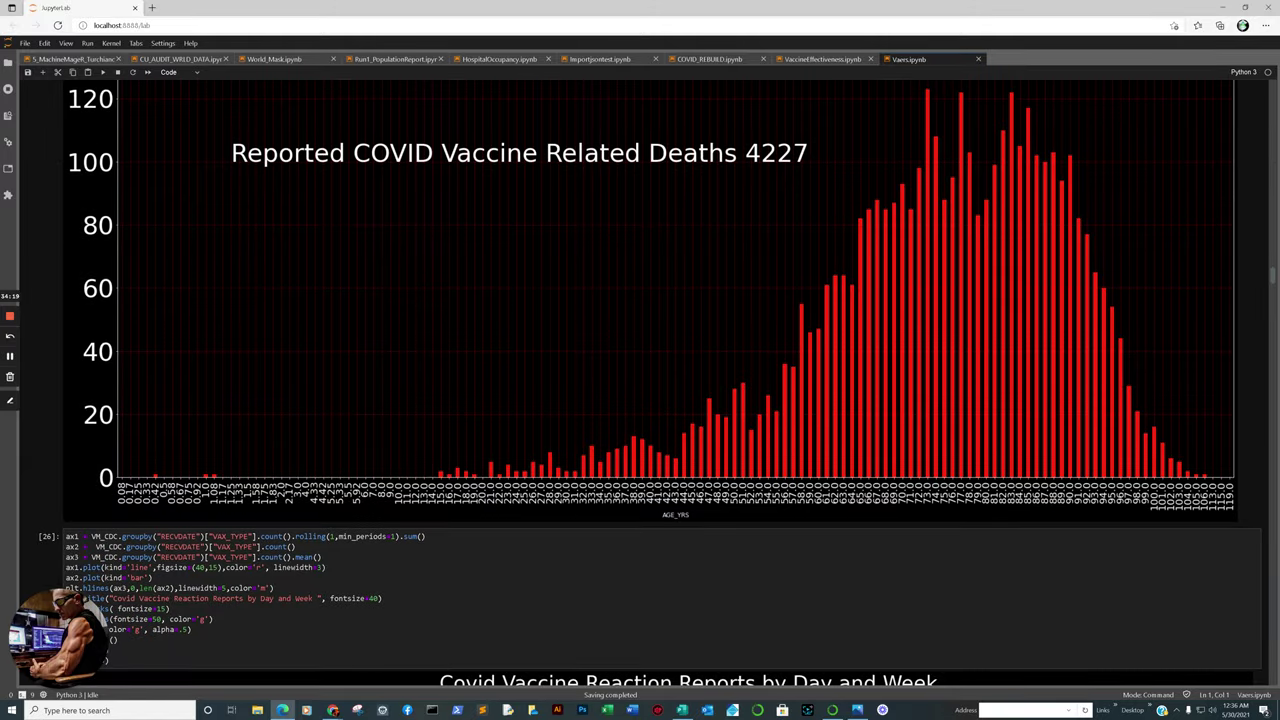
pyautogui.scroll(3, 662, 384)
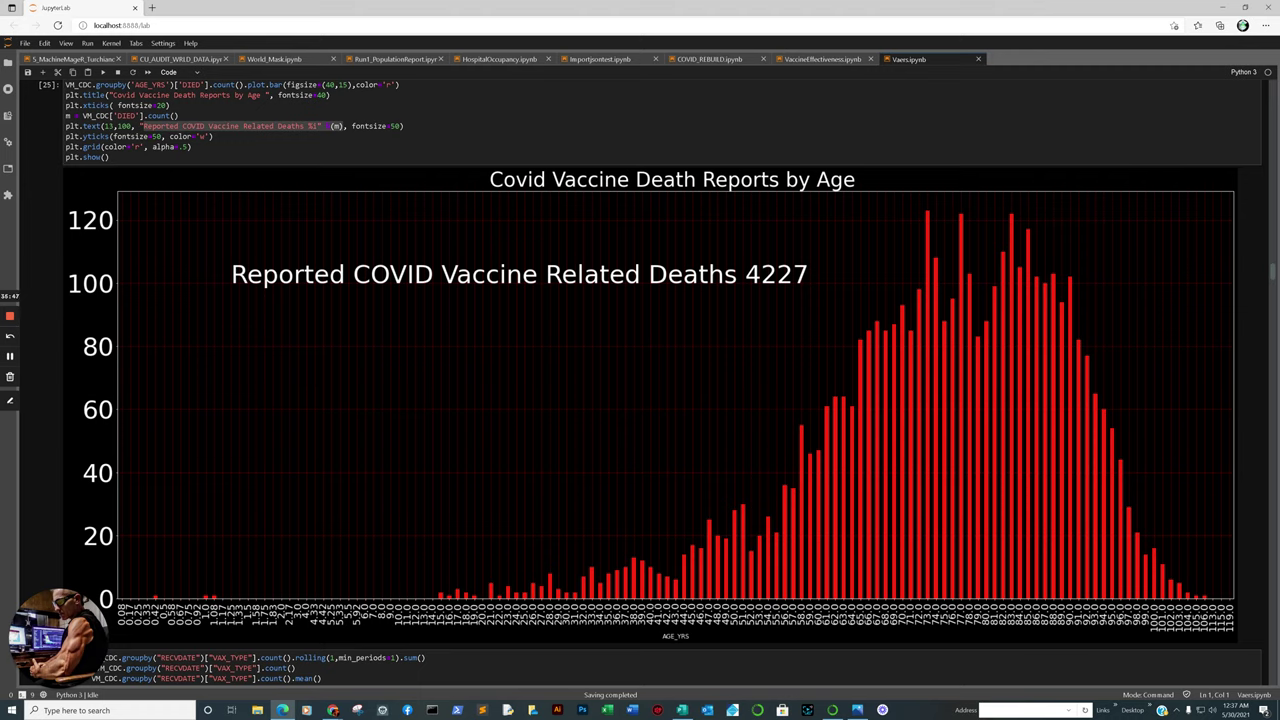
pyautogui.click(157, 595)
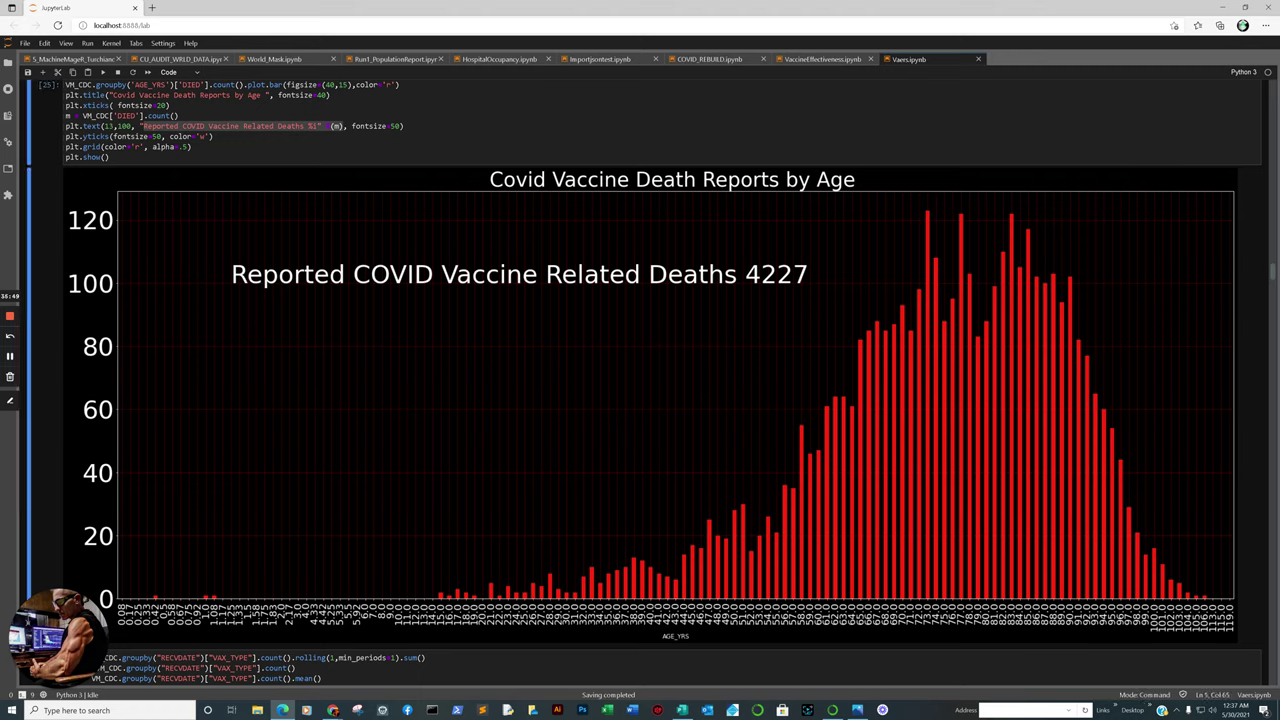
# Point out bars on the age chart, then scroll to the Reaction Reports by Day and Week chart.
pyautogui.click(207, 597)
pyautogui.click(447, 592)
pyautogui.click(453, 591)
pyautogui.click(462, 595)
pyautogui.click(157, 596)
pyautogui.scroll(-5, 660, 400)
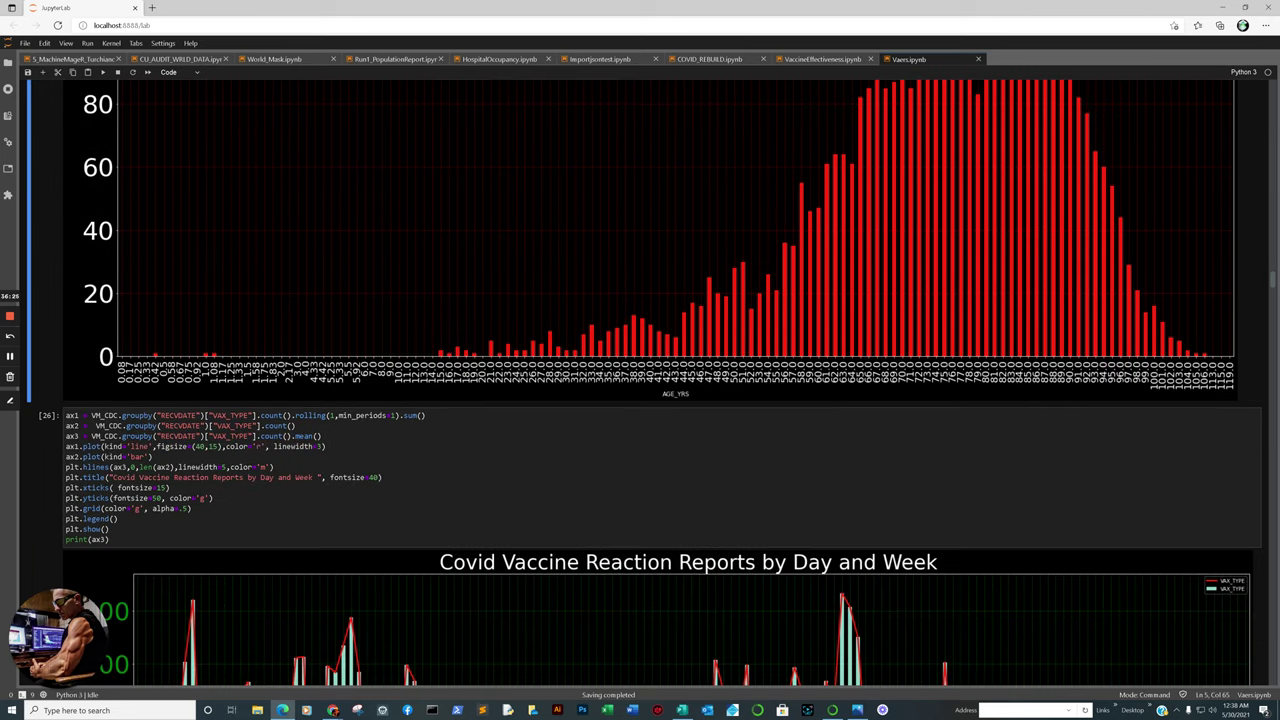
# Scroll past the daily reactions chart to the Week Rolling 7 chart peaking near 20000.
pyautogui.scroll(-2, 660, 400)
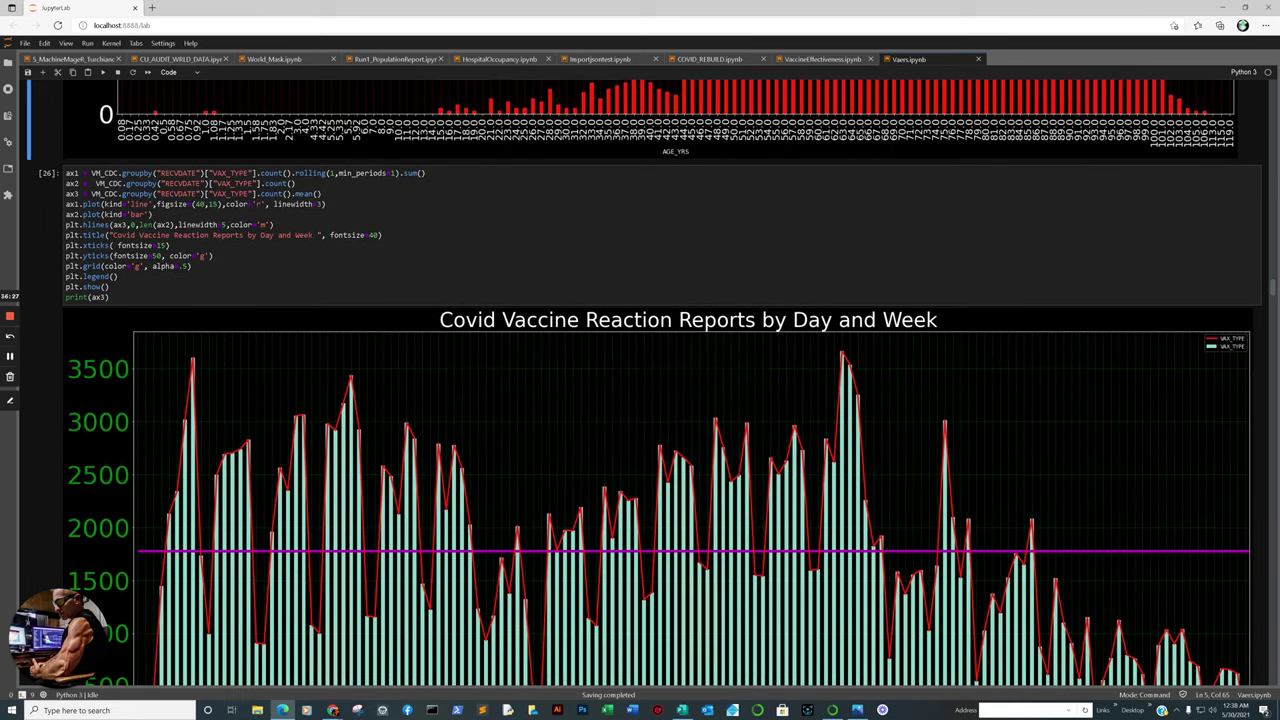
pyautogui.scroll(-2, 660, 400)
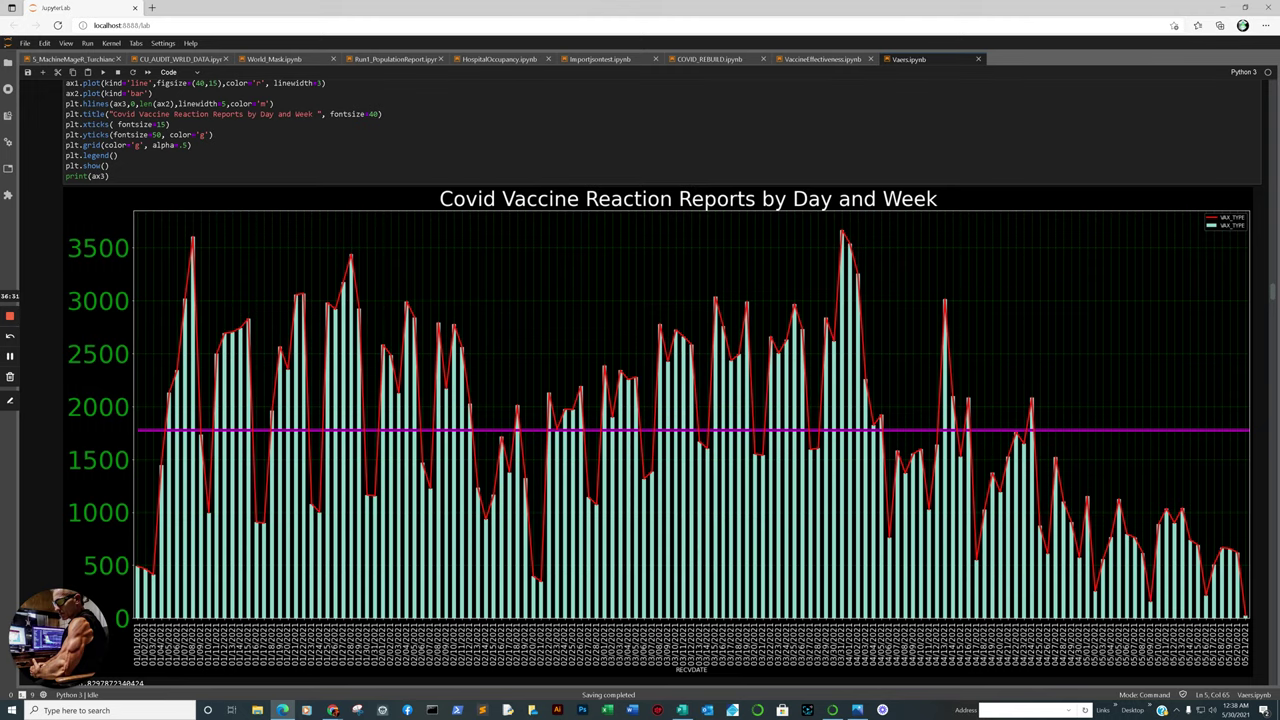
pyautogui.scroll(-14, 660, 400)
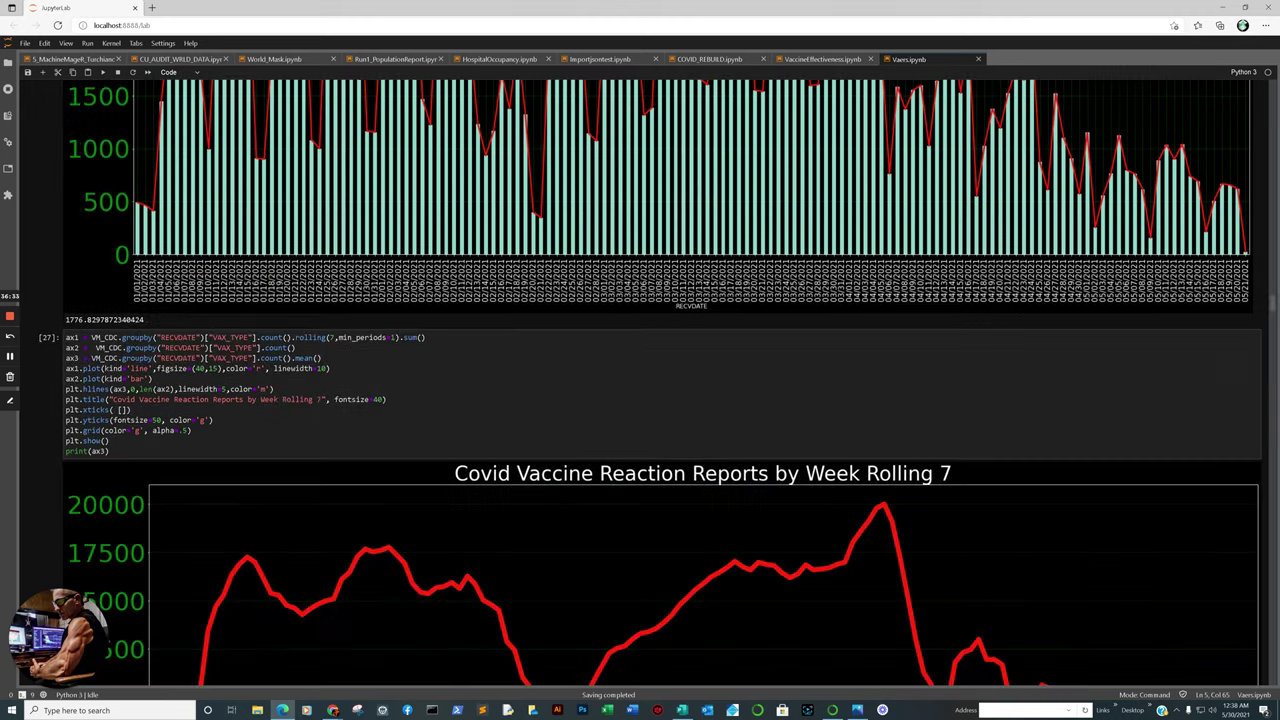
pyautogui.scroll(2, 660, 400)
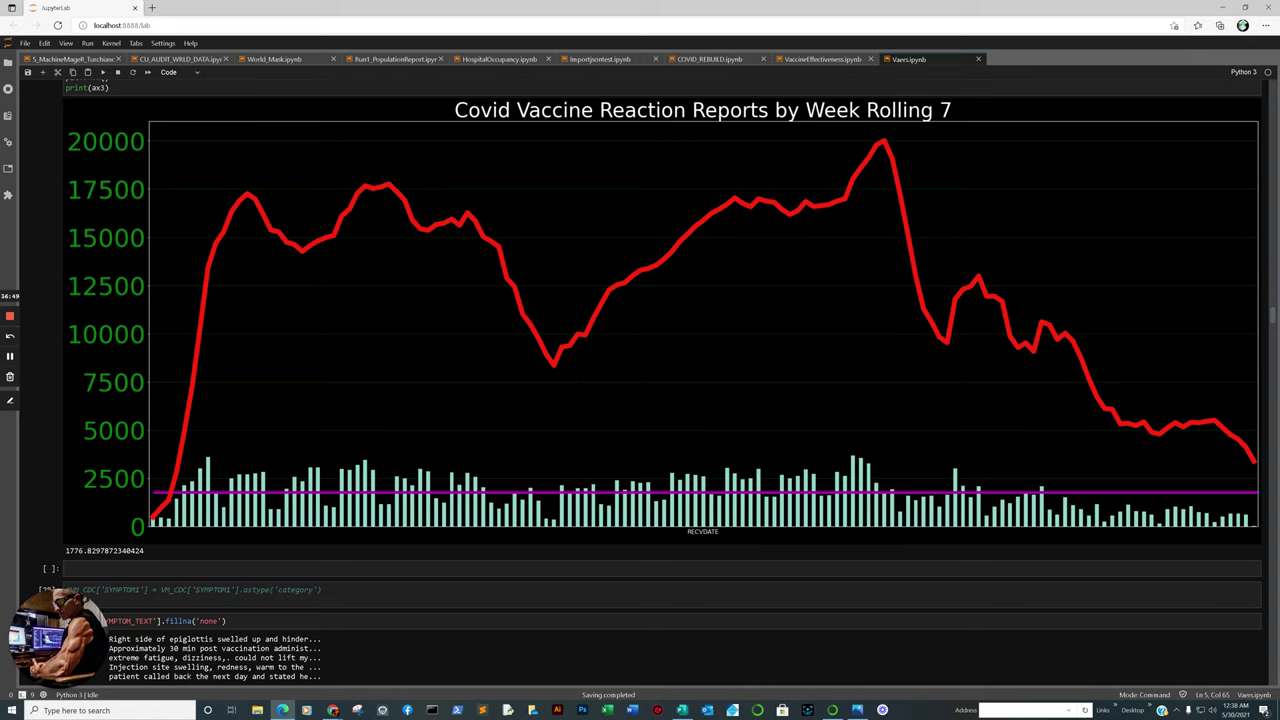
# Scroll past cells [28]–[37], dragging the table and cell [35] scrollbars, to cell [38]'s 2020 vs 2021 chart.
pyautogui.scroll(-3, 660, 380)
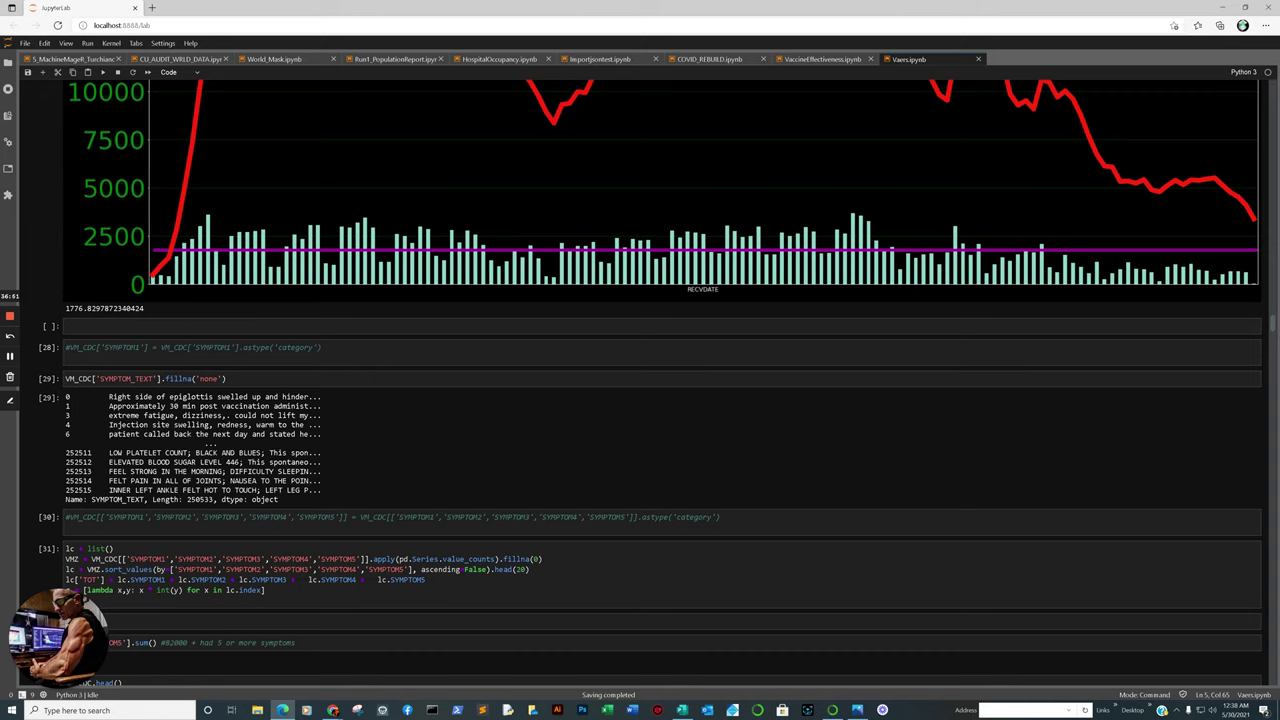
pyautogui.scroll(-3, 660, 380)
pyautogui.scroll(-2, 660, 380)
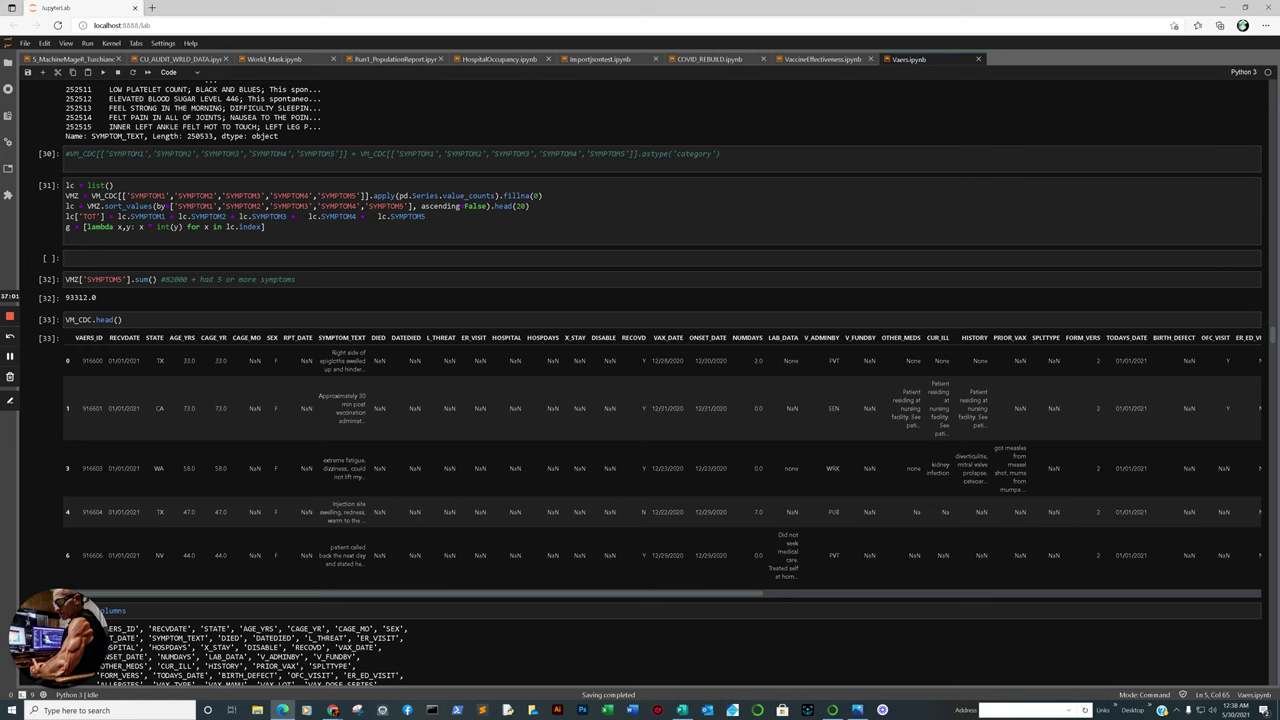
pyautogui.moveTo(757, 592); pyautogui.dragTo(646, 614)
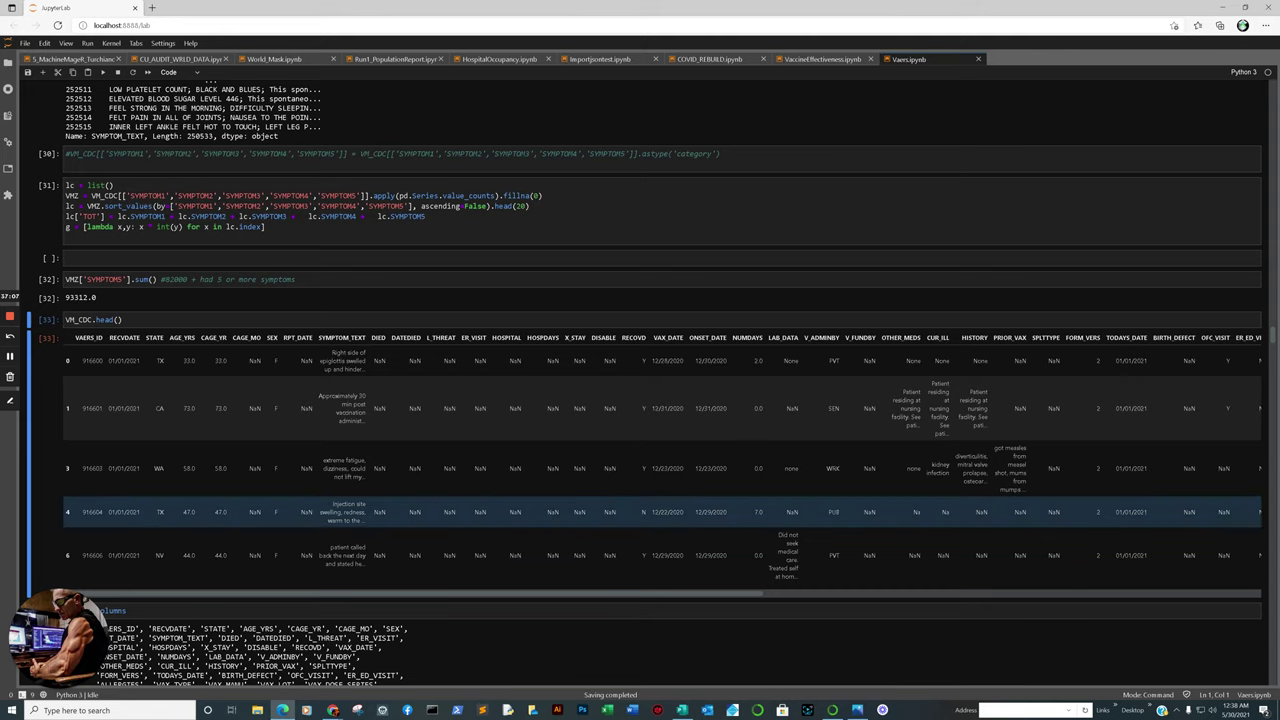
pyautogui.scroll(-5, 667, 511)
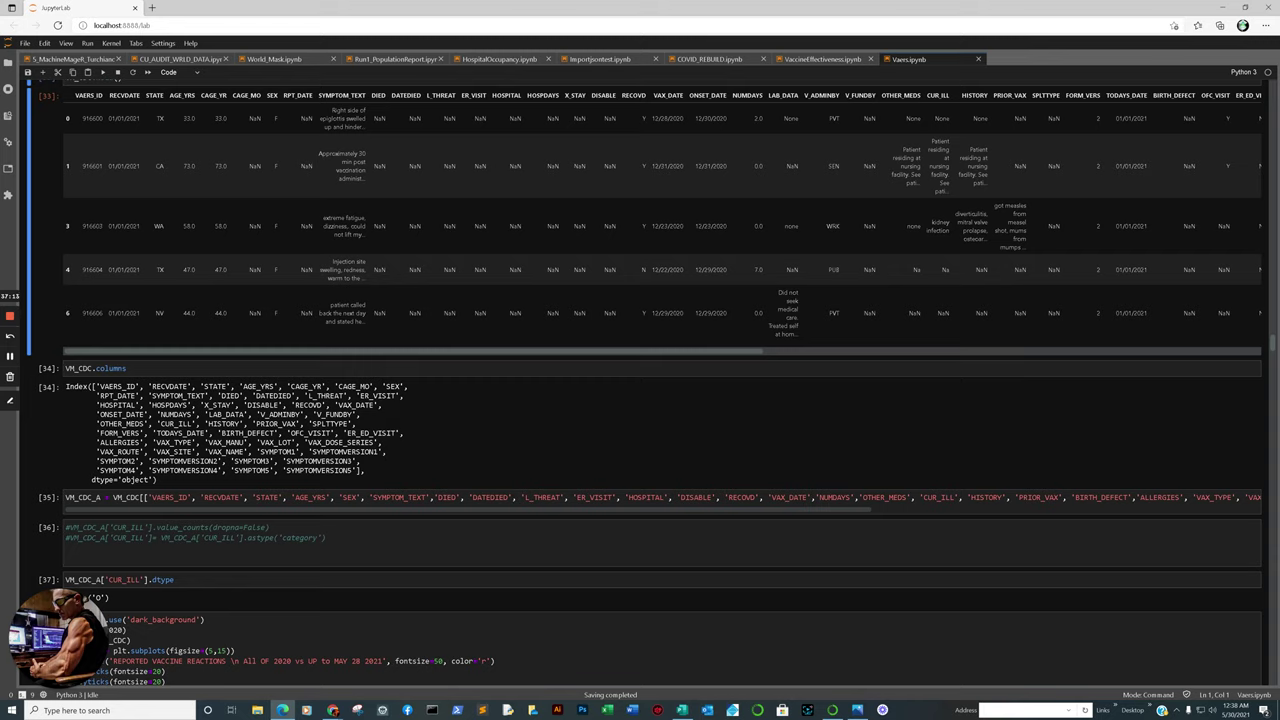
pyautogui.moveTo(657, 509); pyautogui.dragTo(506, 540)
pyautogui.scroll(-5, 506, 540)
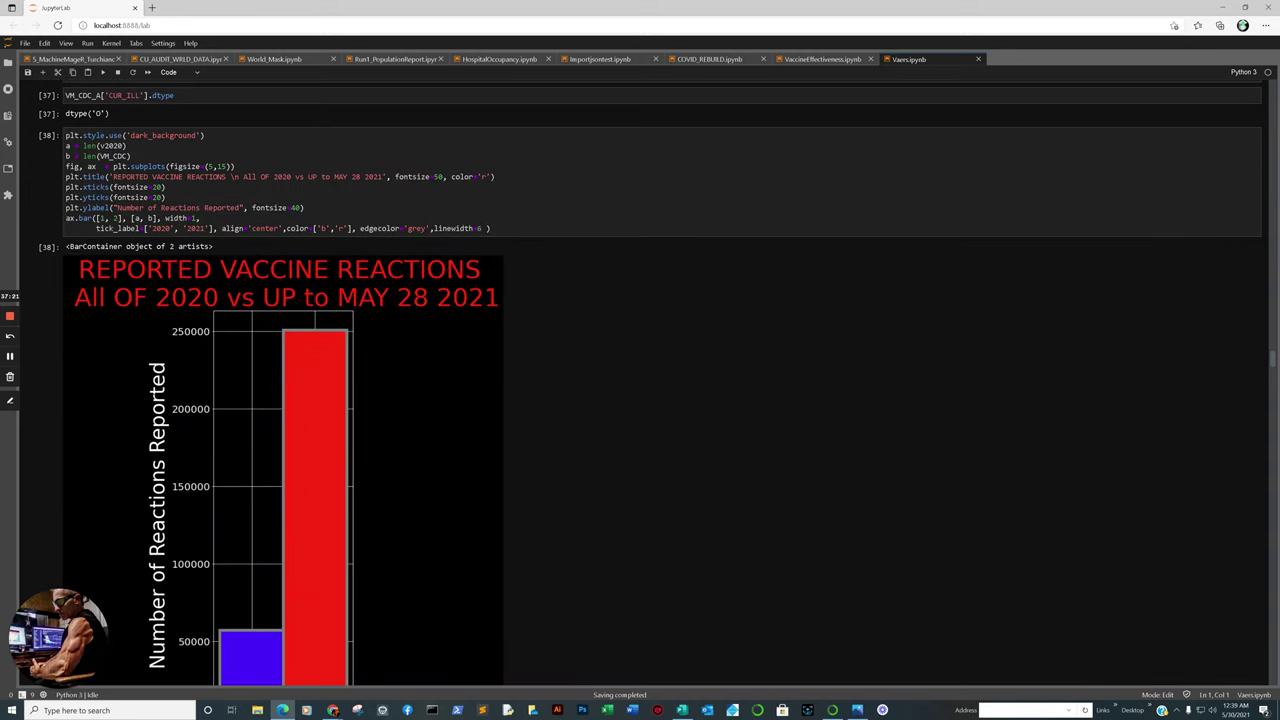
# Show the whole 2020 vs 2021 reactions chart and click the cell margin to return to Command mode.
pyautogui.scroll(-2, 506, 540)
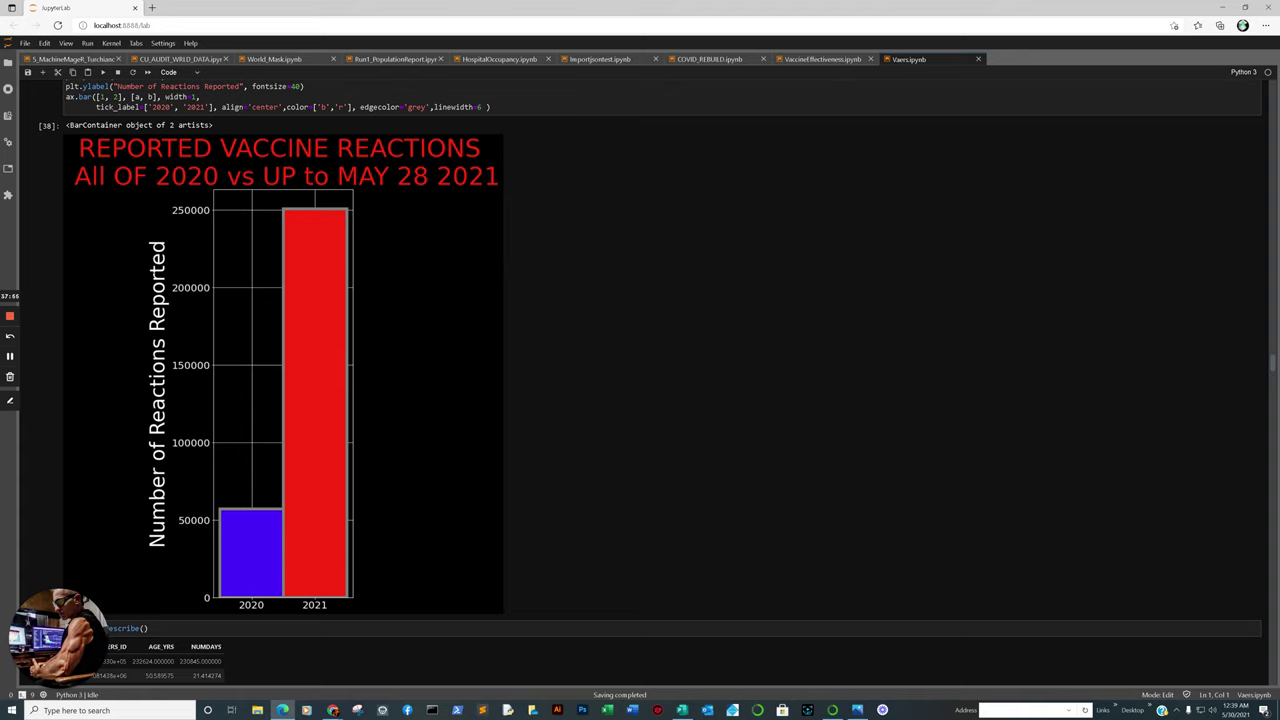
pyautogui.click(285, 264)
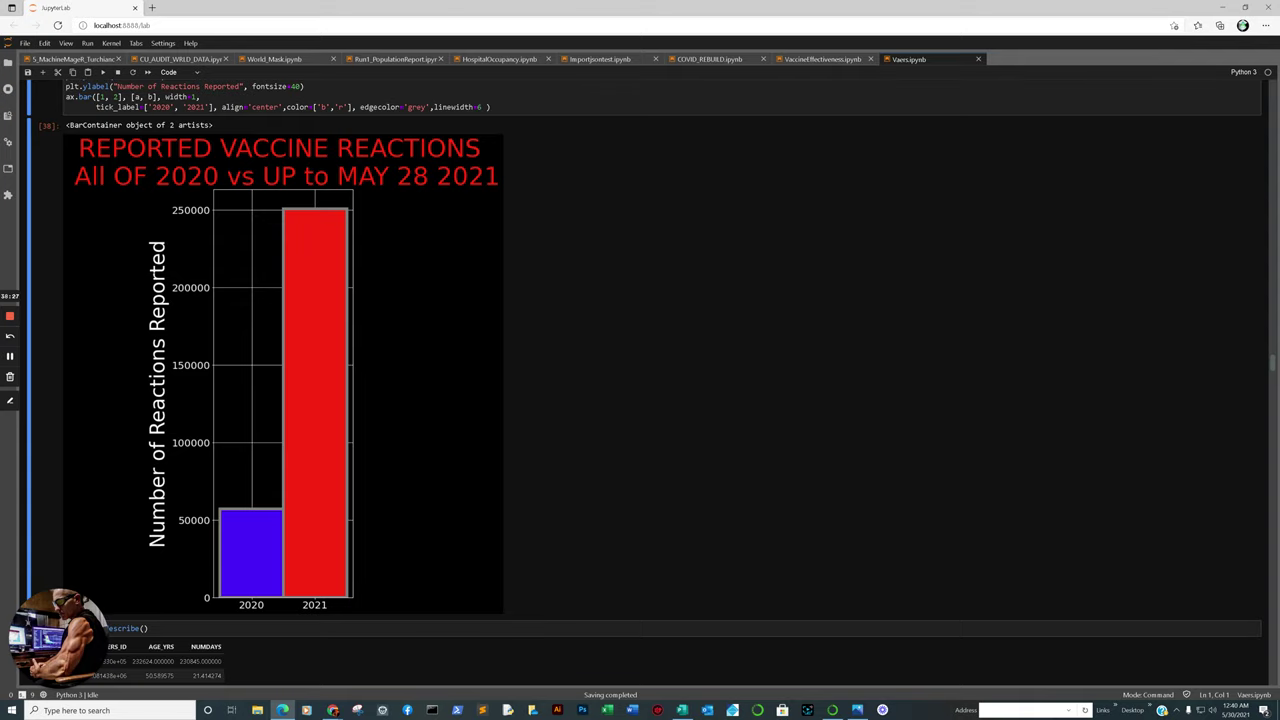
pyautogui.scroll(-5, 640, 400)
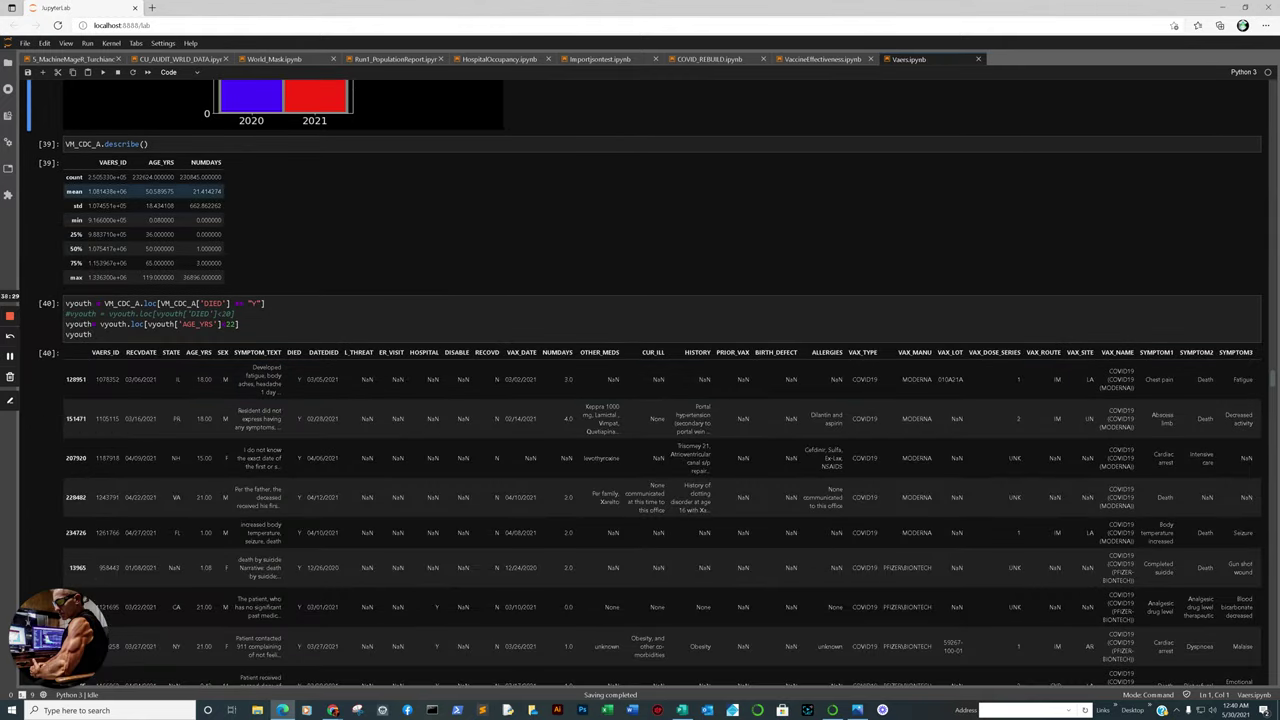
pyautogui.scroll(-1, 640, 258)
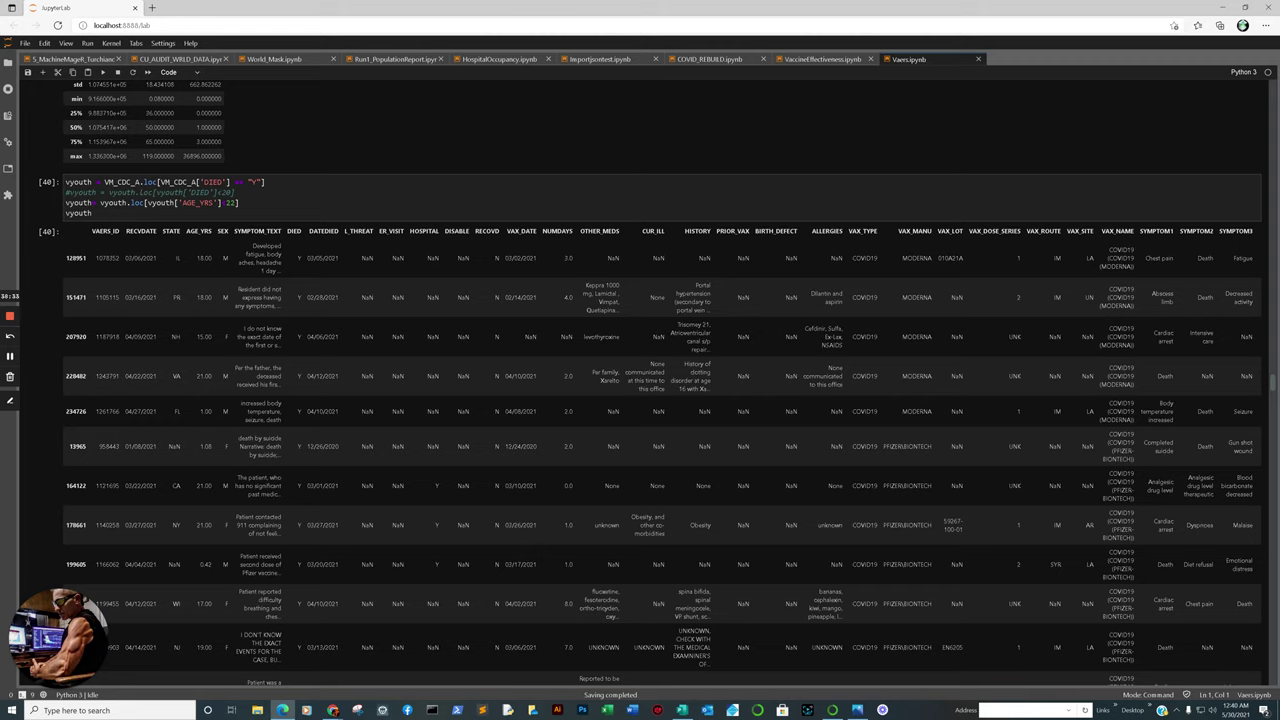
pyautogui.scroll(-1, 640, 258)
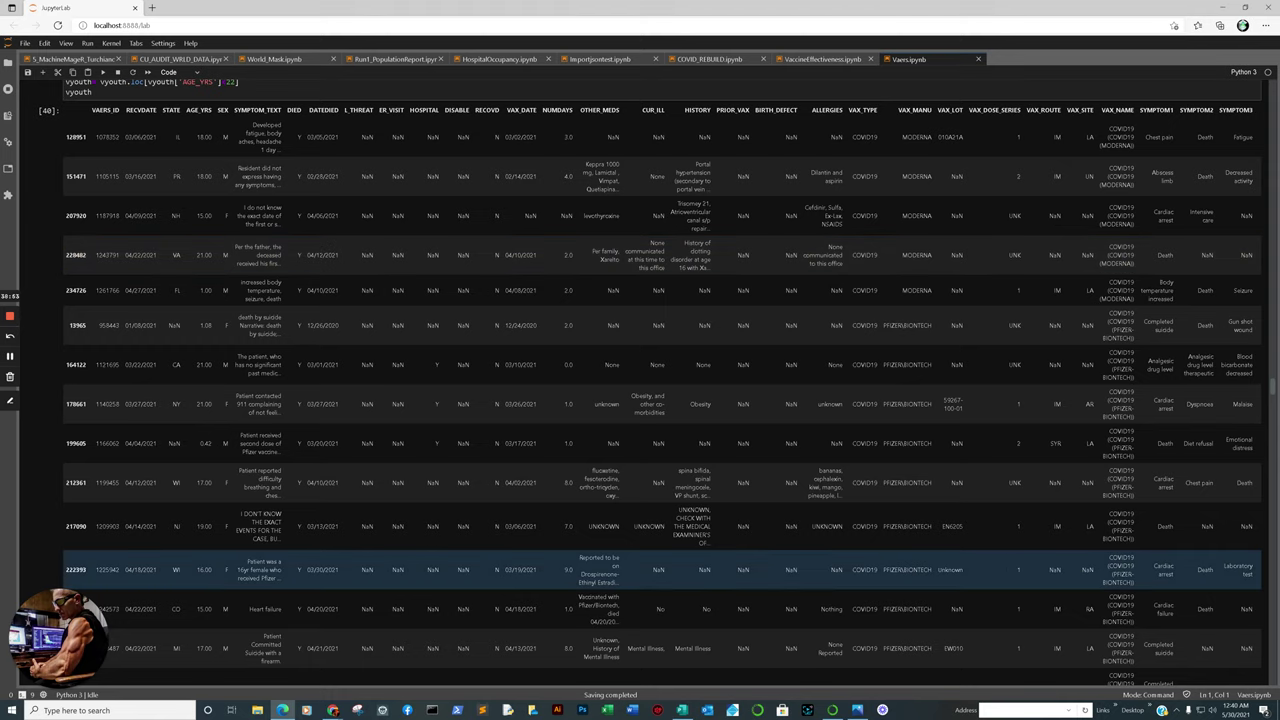
pyautogui.scroll(-3, 660, 445)
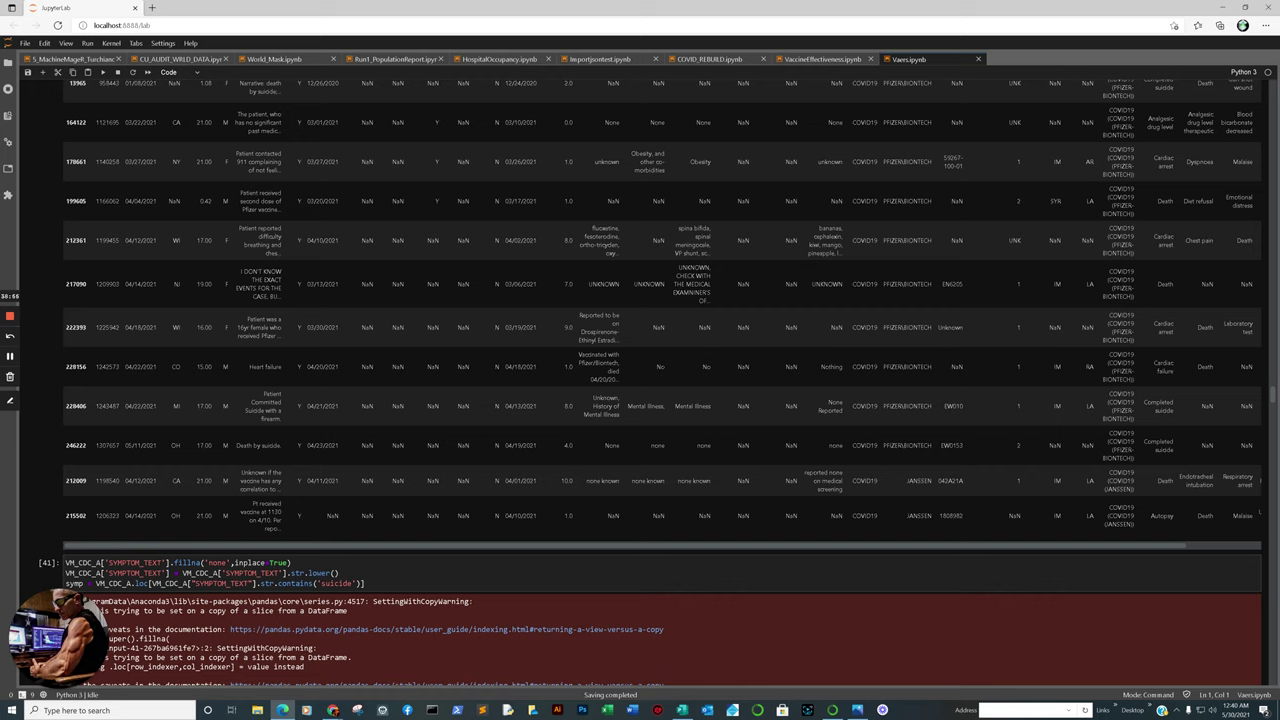
pyautogui.moveTo(770, 545); pyautogui.dragTo(931, 543)
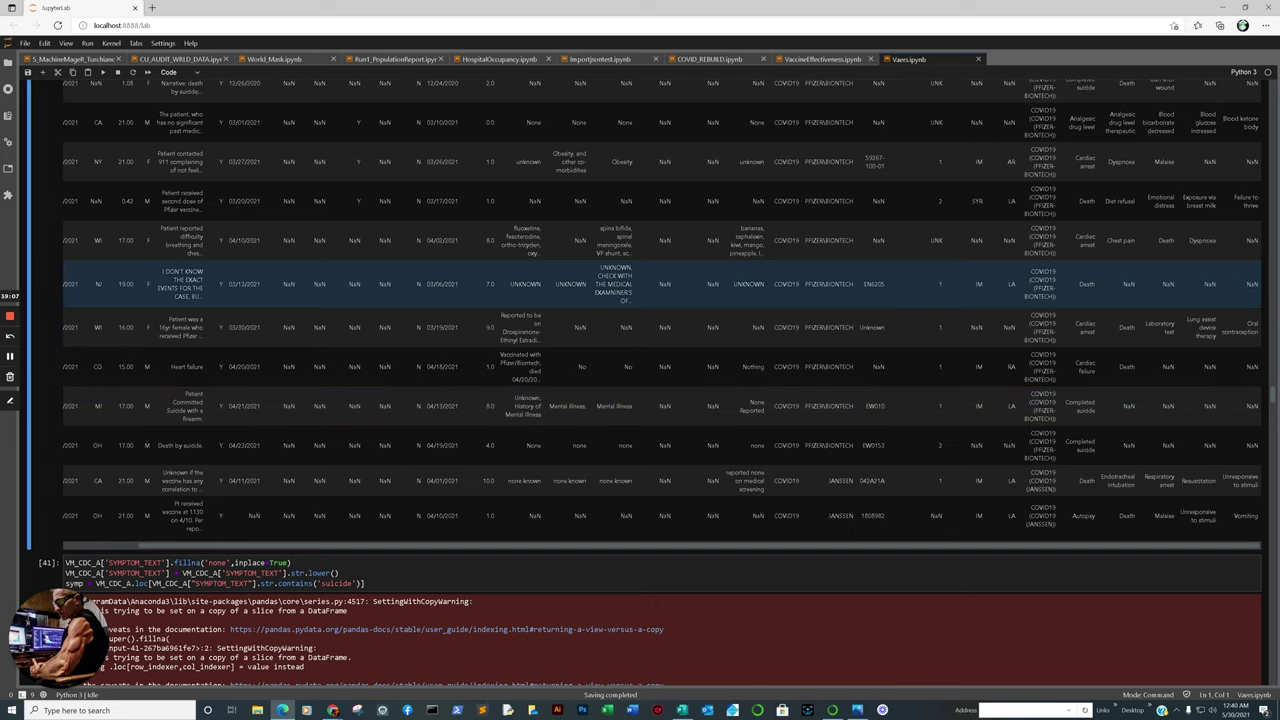
pyautogui.scroll(3, 640, 407)
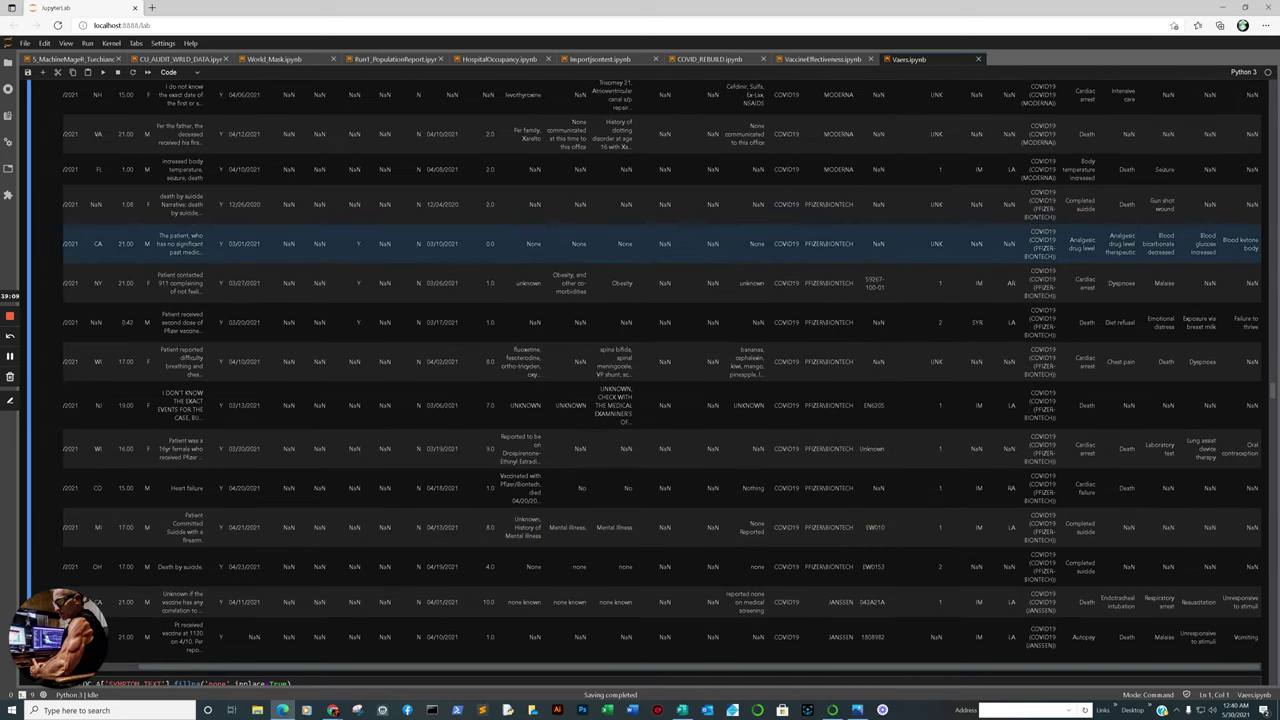
pyautogui.scroll(1, 640, 204)
pyautogui.scroll(-1, 640, 204)
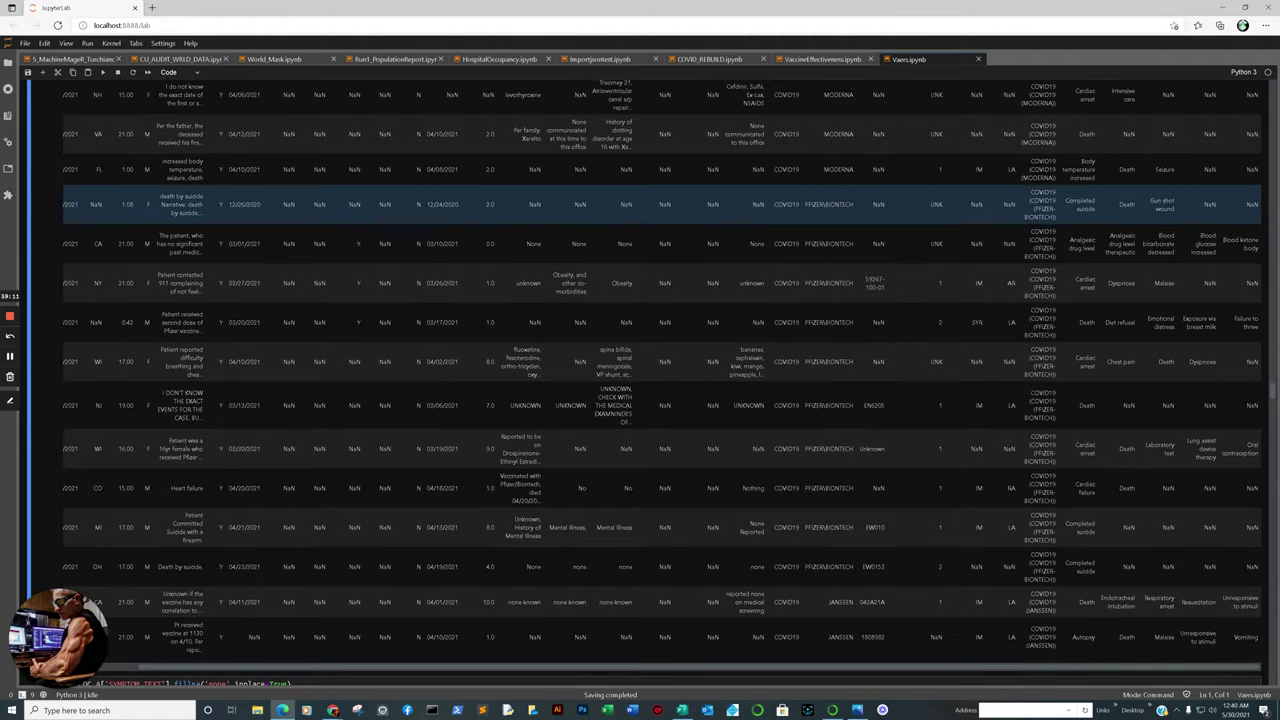
pyautogui.scroll(-3, 640, 204)
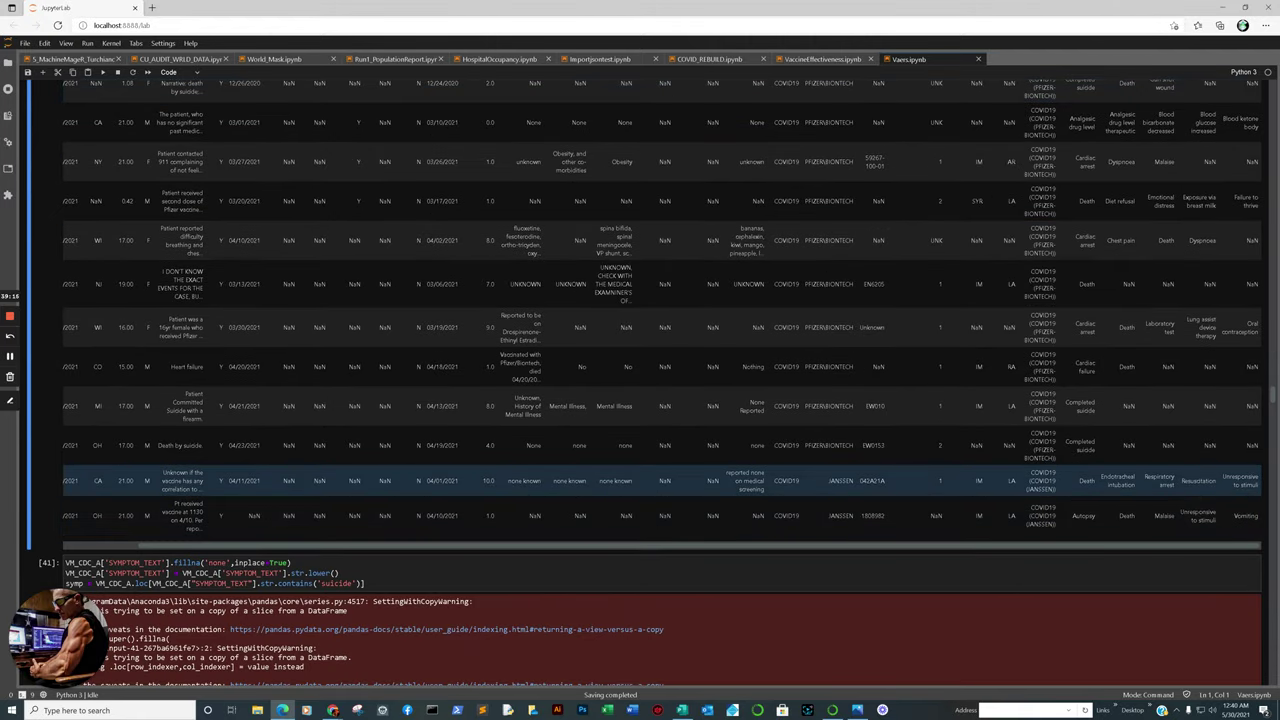
pyautogui.scroll(5, 640, 445)
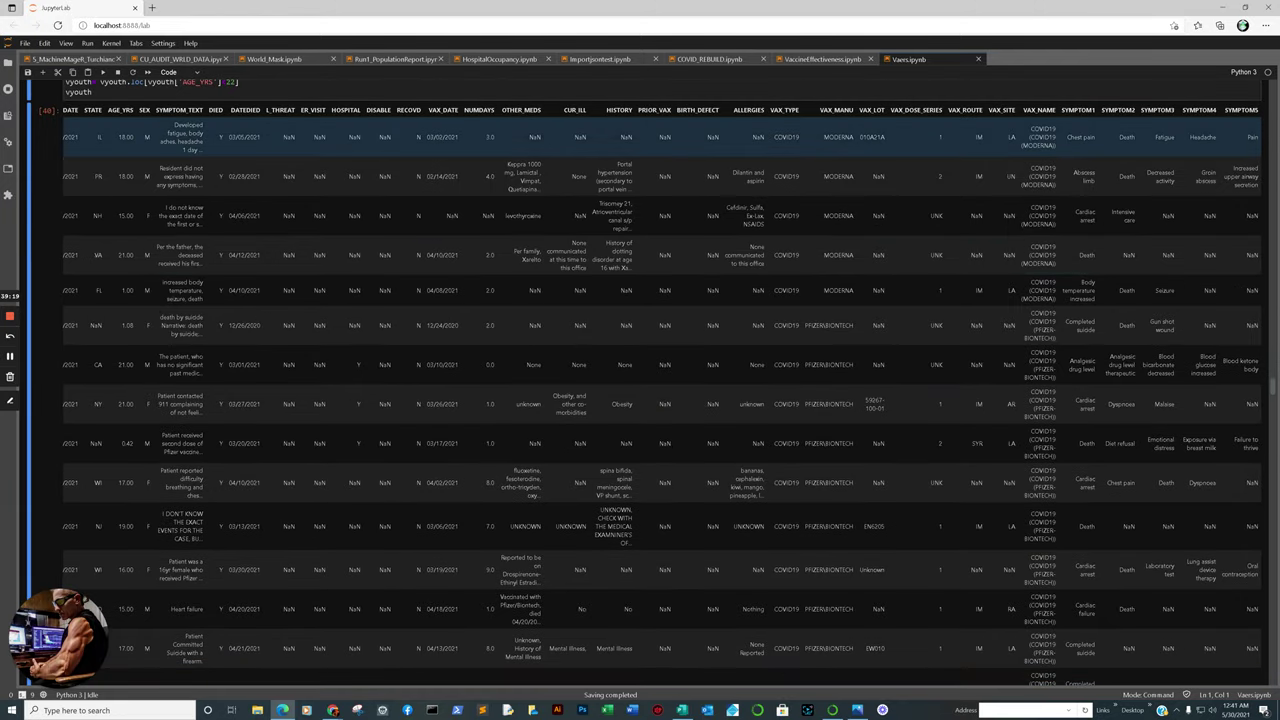
pyautogui.scroll(-3, 640, 135)
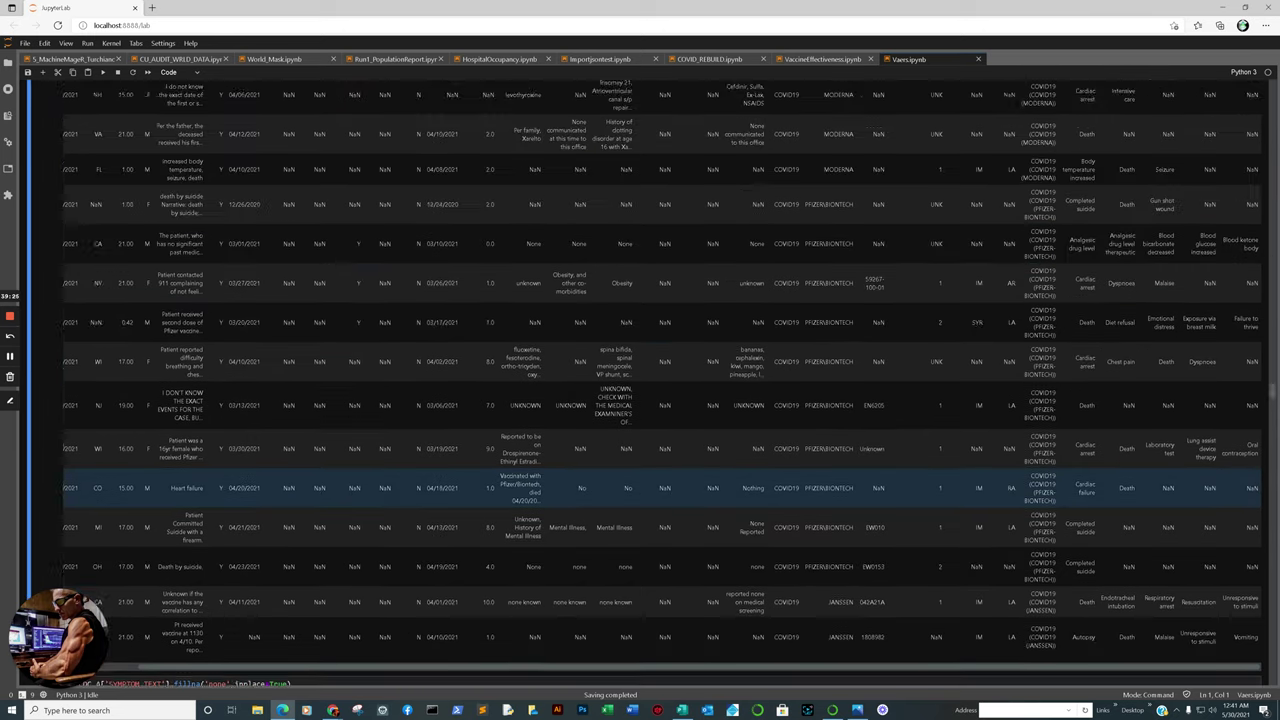
pyautogui.scroll(-3, 640, 360)
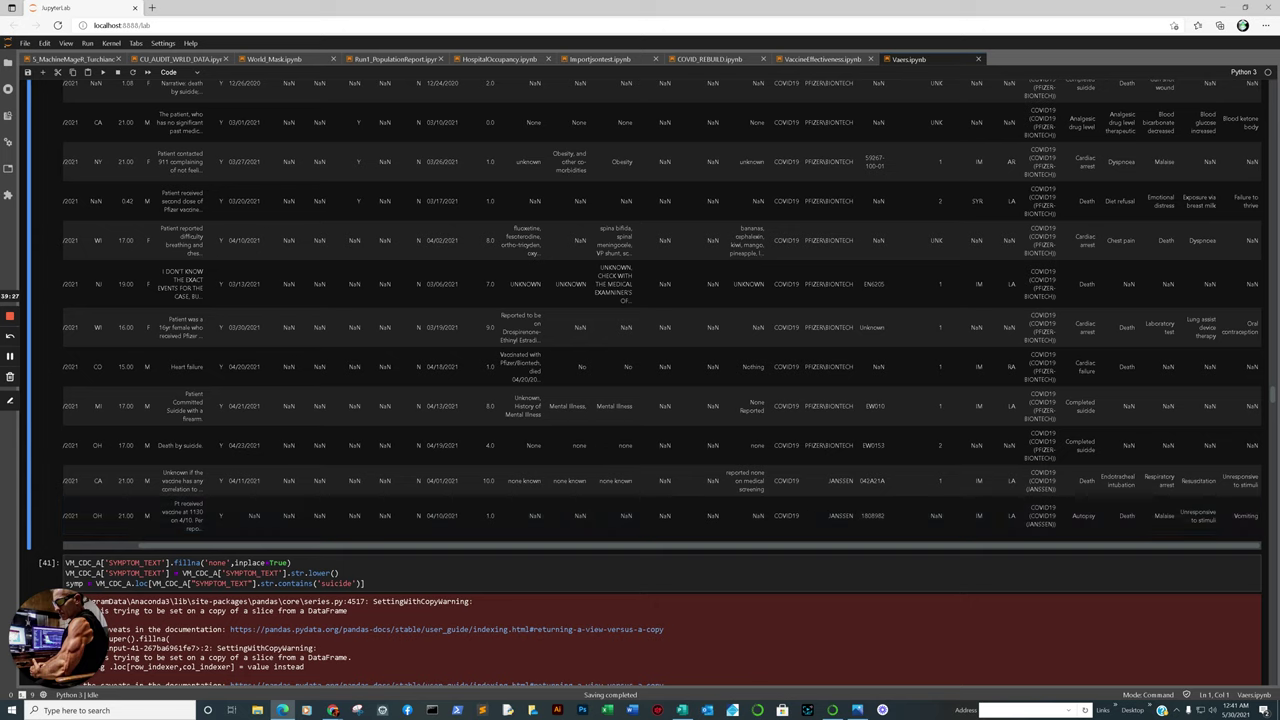
pyautogui.moveTo(1031, 541); pyautogui.dragTo(843, 557)
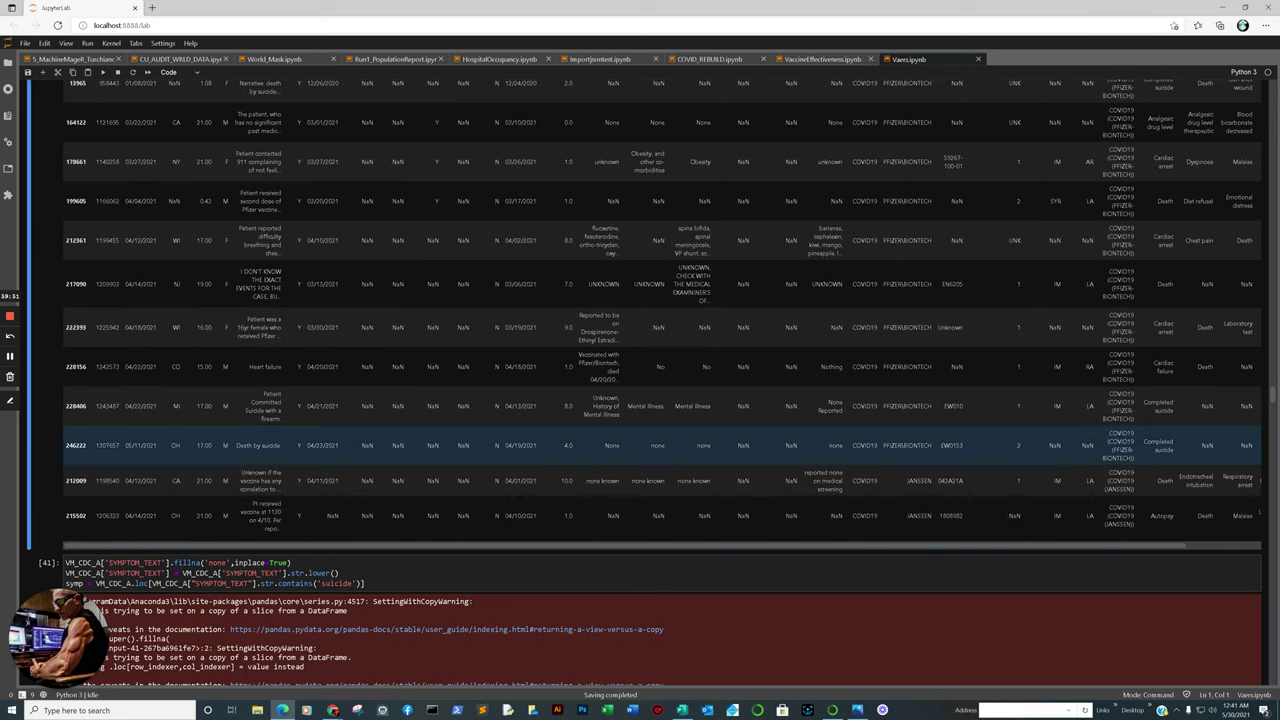
pyautogui.scroll(3, 640, 400)
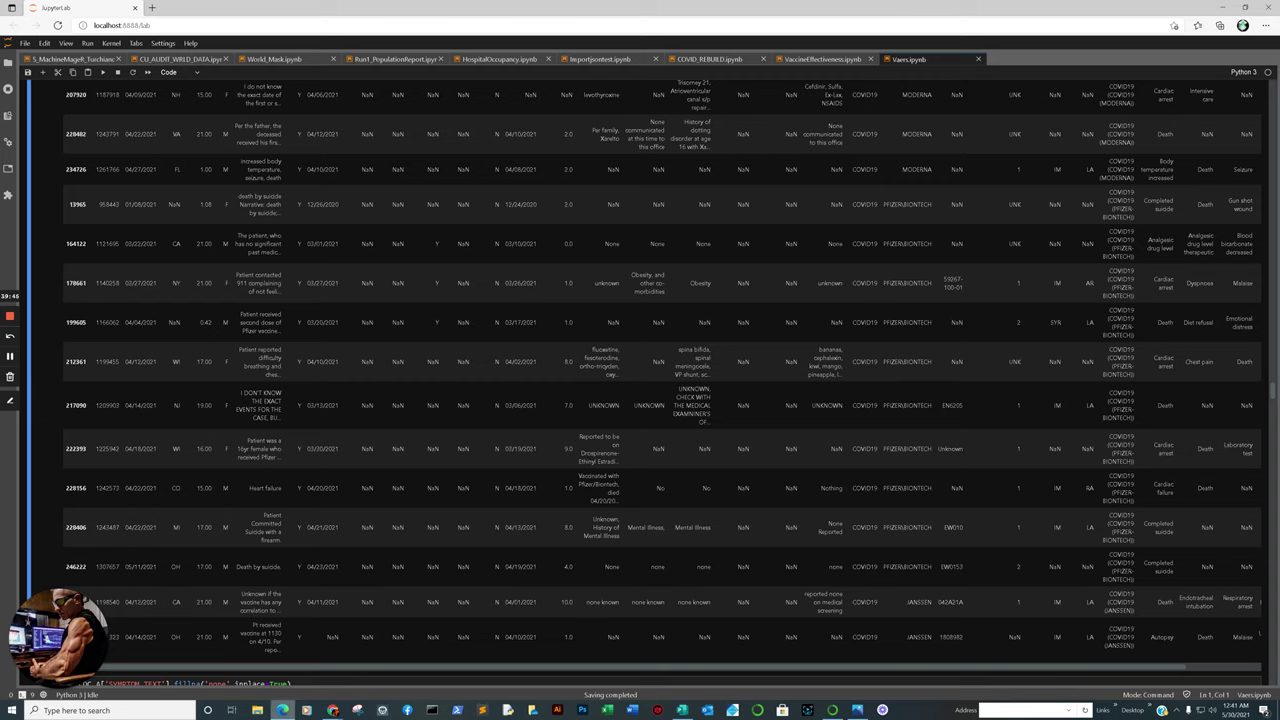
pyautogui.moveTo(282, 708)
pyautogui.moveTo(333, 710)
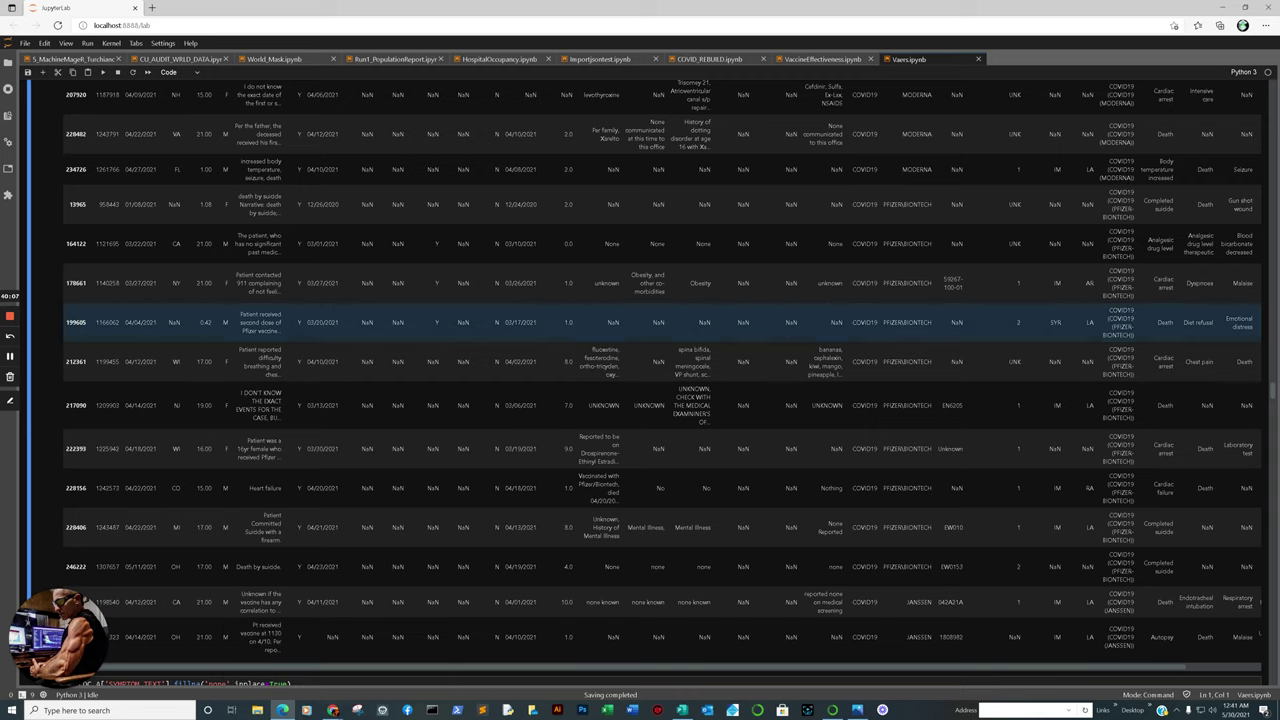
pyautogui.moveTo(282, 708)
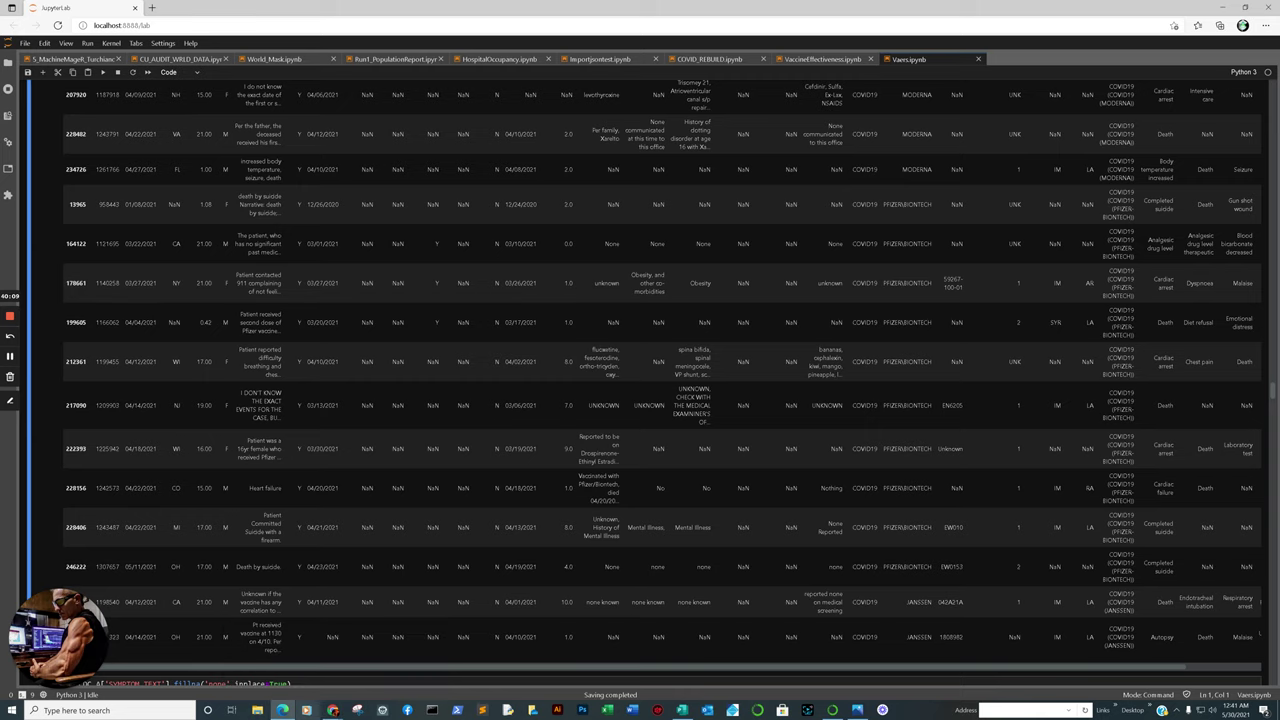
pyautogui.moveTo(333, 709)
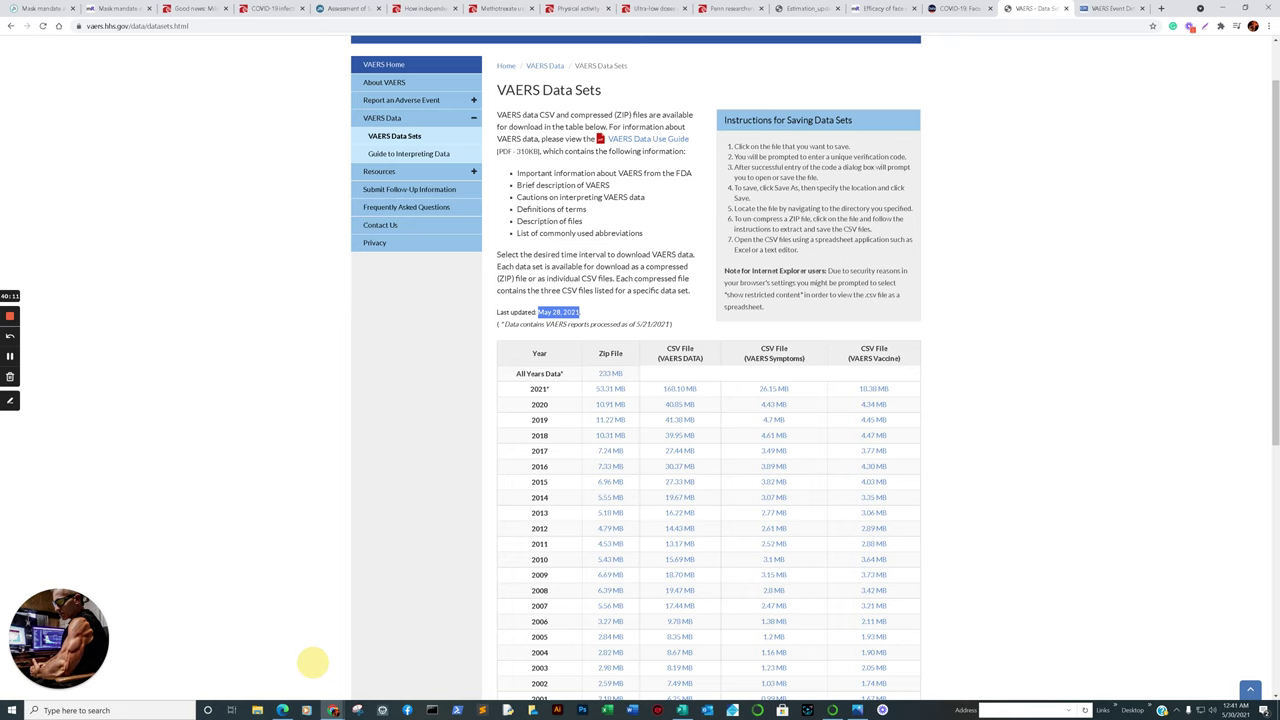
# Bring the VAERS browser window forward and switch to the infant death's VAERS Event Details report.
pyautogui.click(305, 662)
pyautogui.hotkey('ctrl', 'Tab')
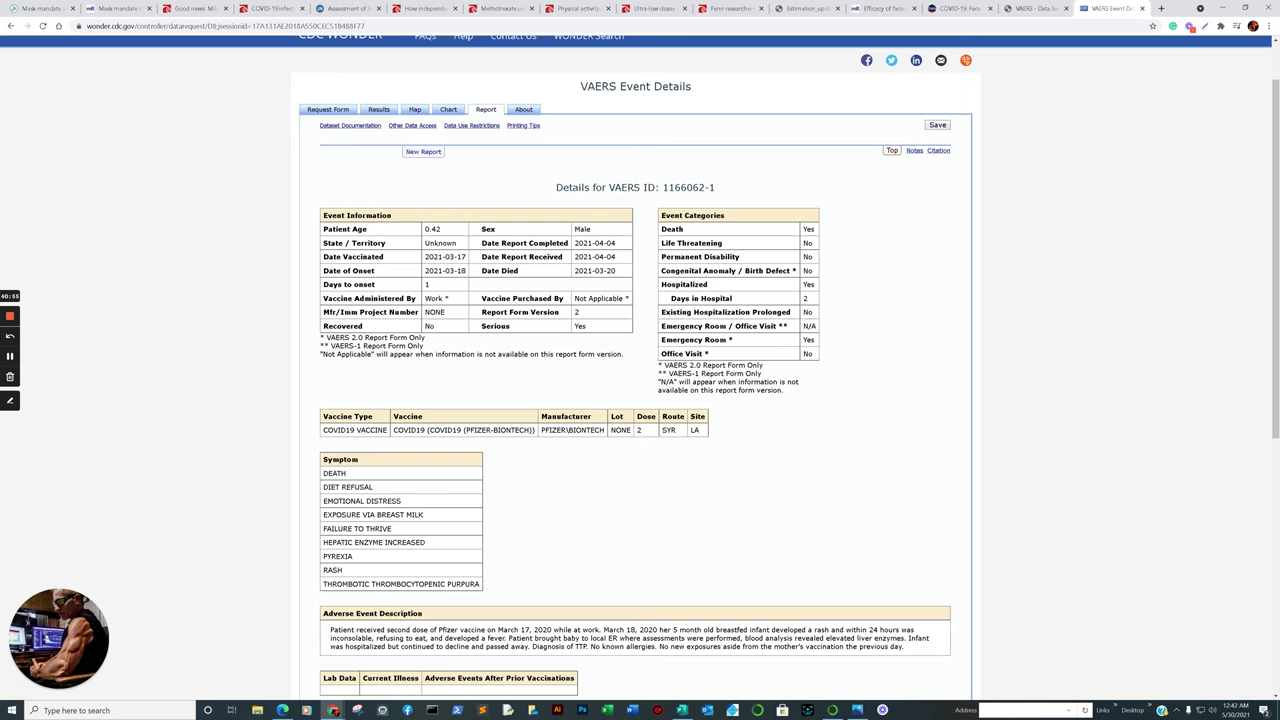
pyautogui.scroll(-1, 640, 400)
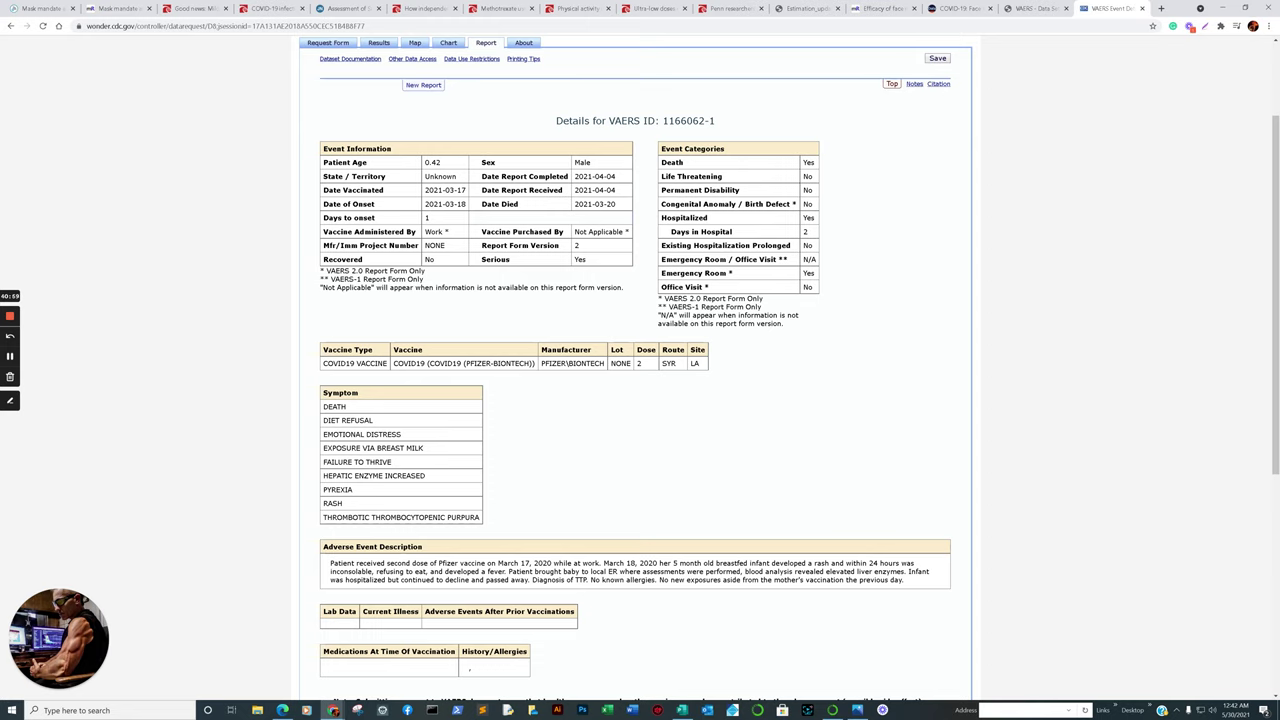
pyautogui.scroll(-1, 635, 400)
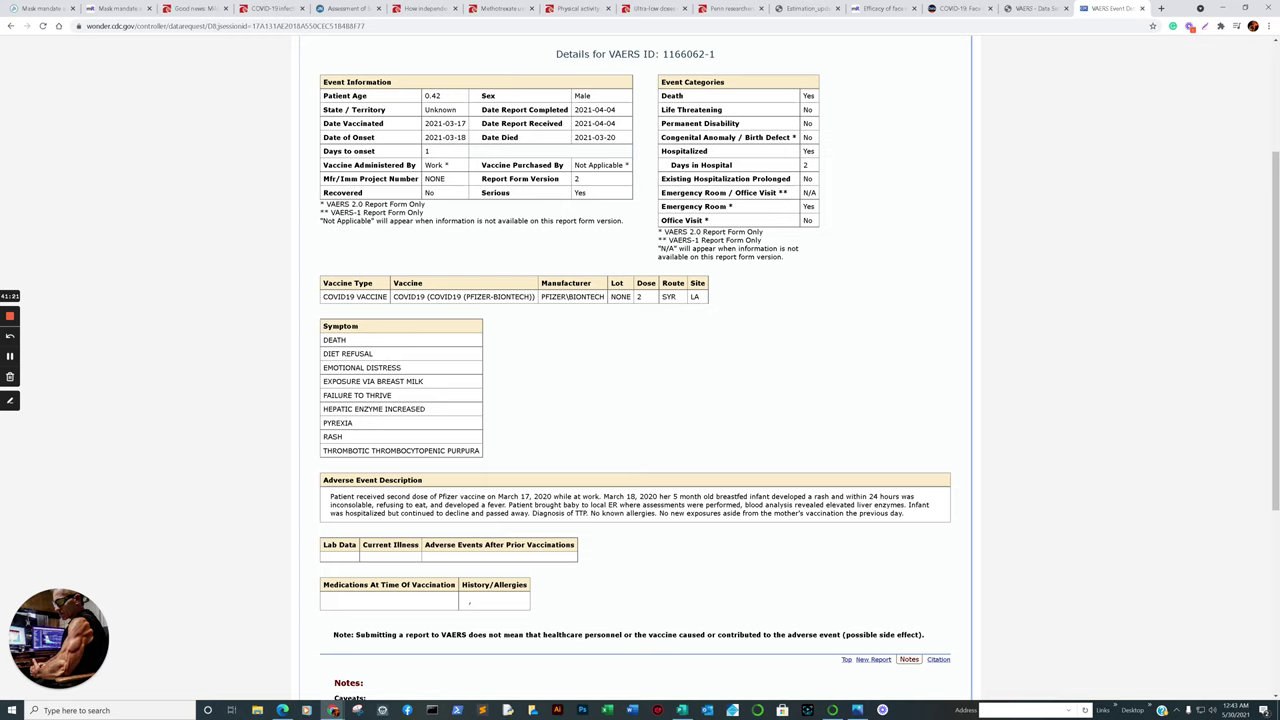
pyautogui.scroll(-1, 640, 370)
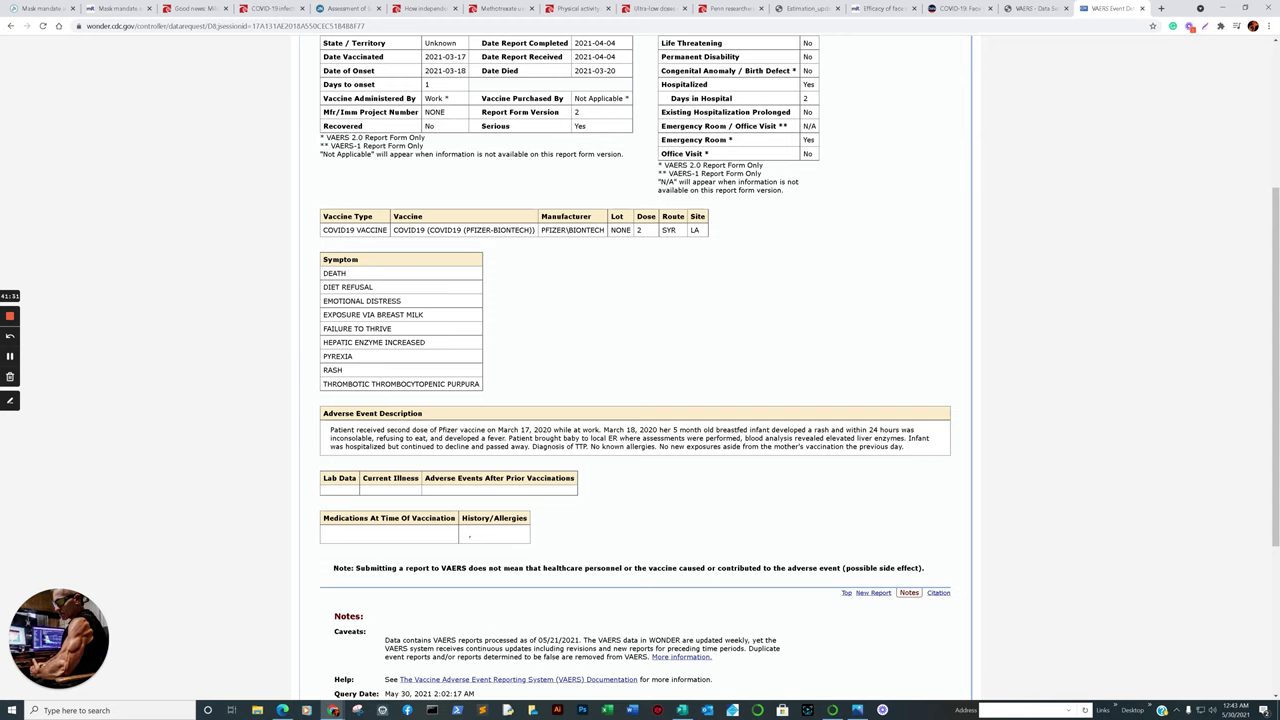
# Highlight 'rash and within 24 hours was' in the Adverse Event Description.
pyautogui.moveTo(800, 438); pyautogui.dragTo(914, 430)
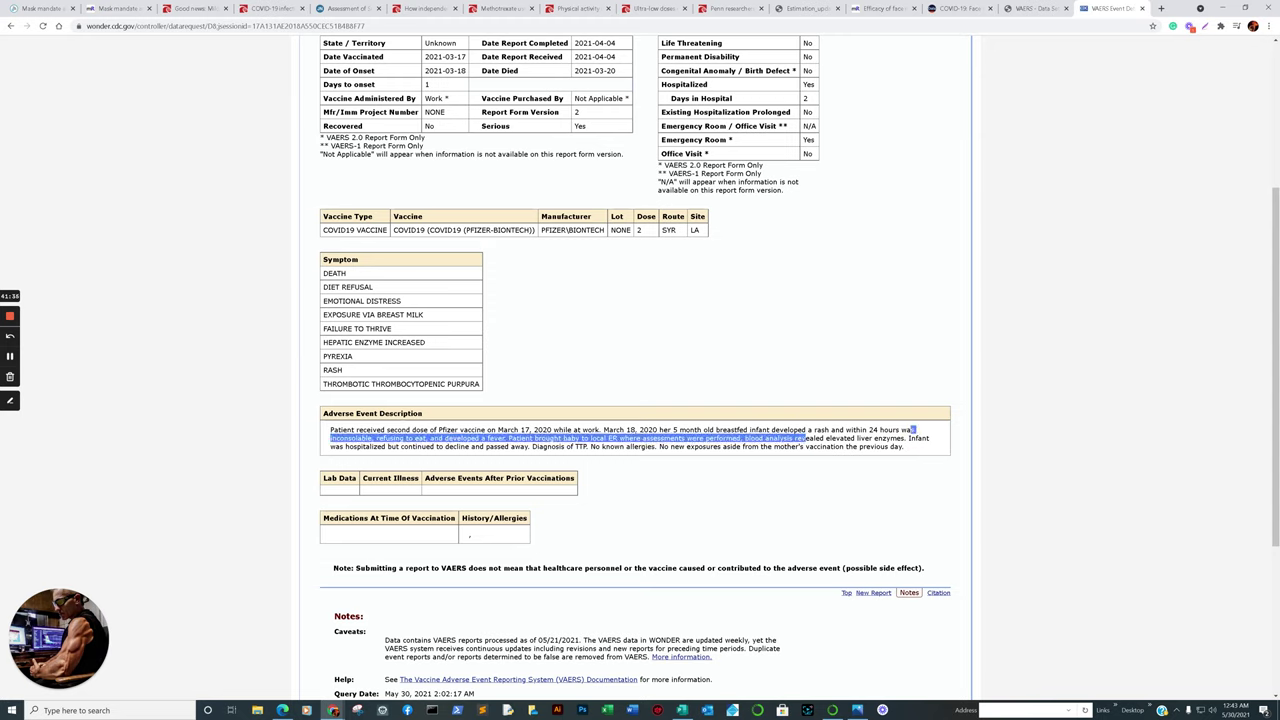
pyautogui.moveTo(815, 430); pyautogui.dragTo(940, 432)
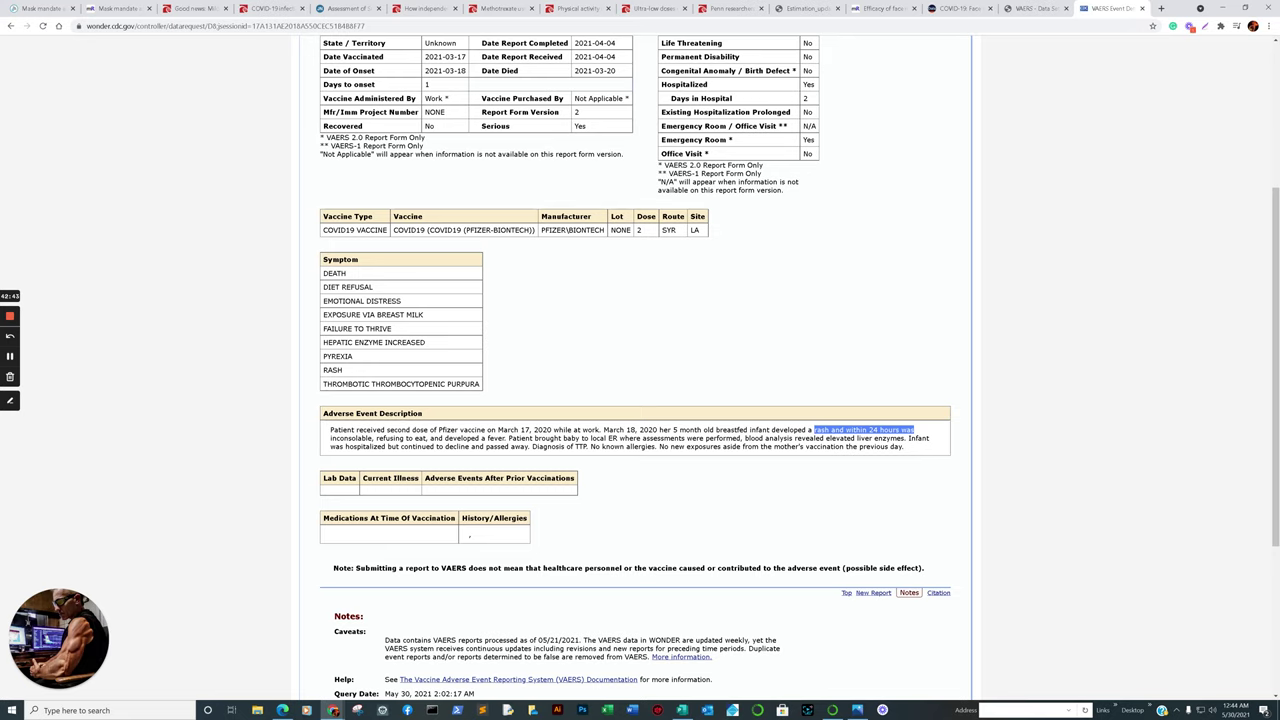
# Return to the Vaers notebook and look over the 2020-vs-2021 reactions bar chart.
pyautogui.moveTo(282, 710)
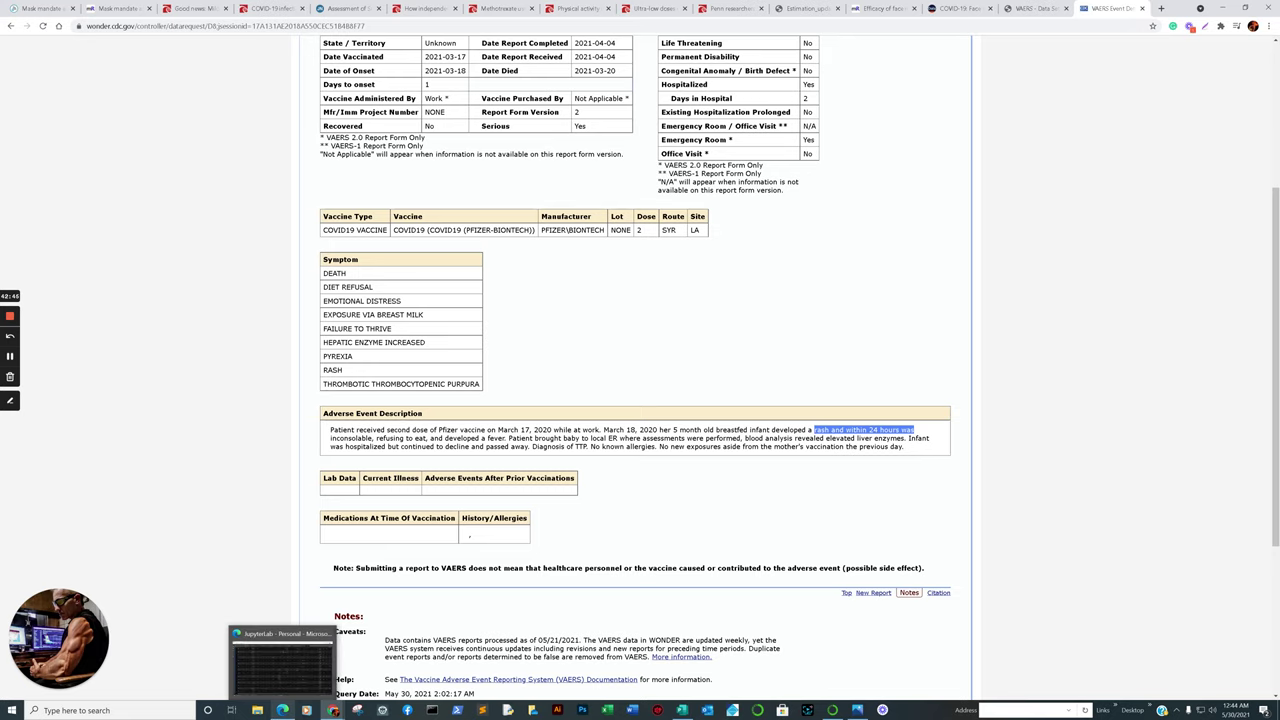
pyautogui.click(278, 683)
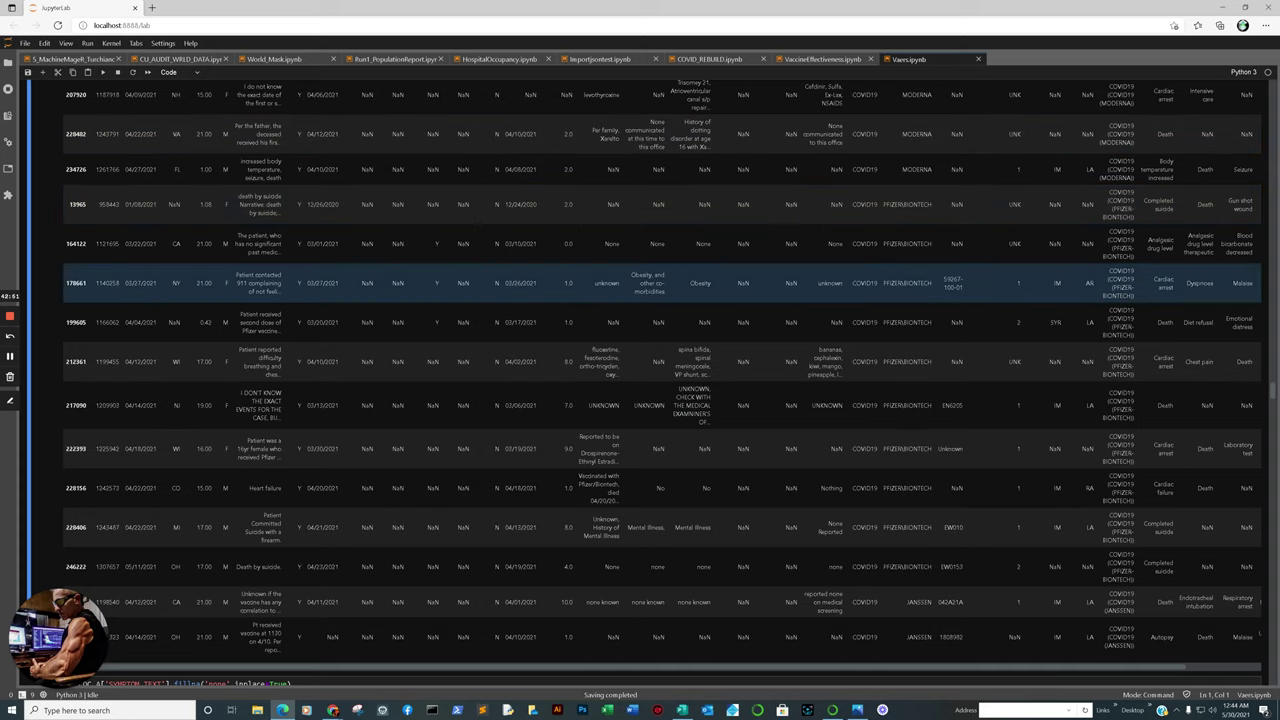
pyautogui.scroll(3, 660, 380)
pyautogui.scroll(-2, 660, 257)
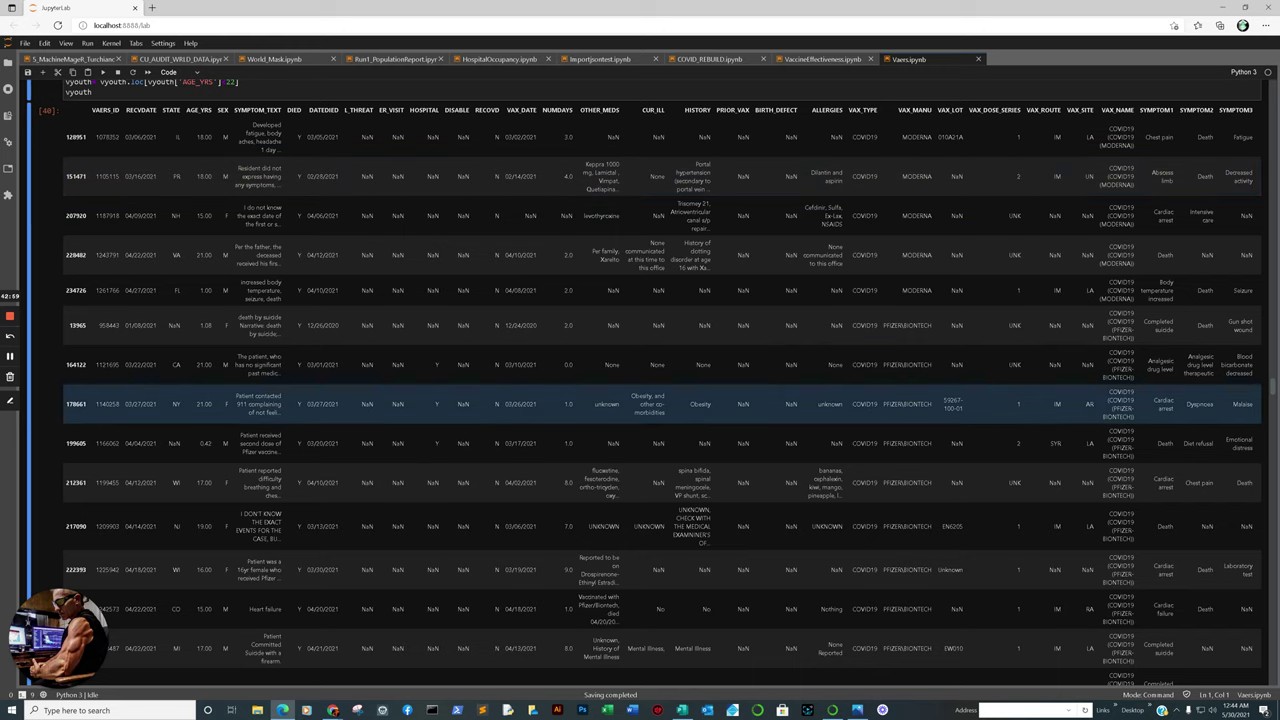
pyautogui.scroll(-2, 660, 400)
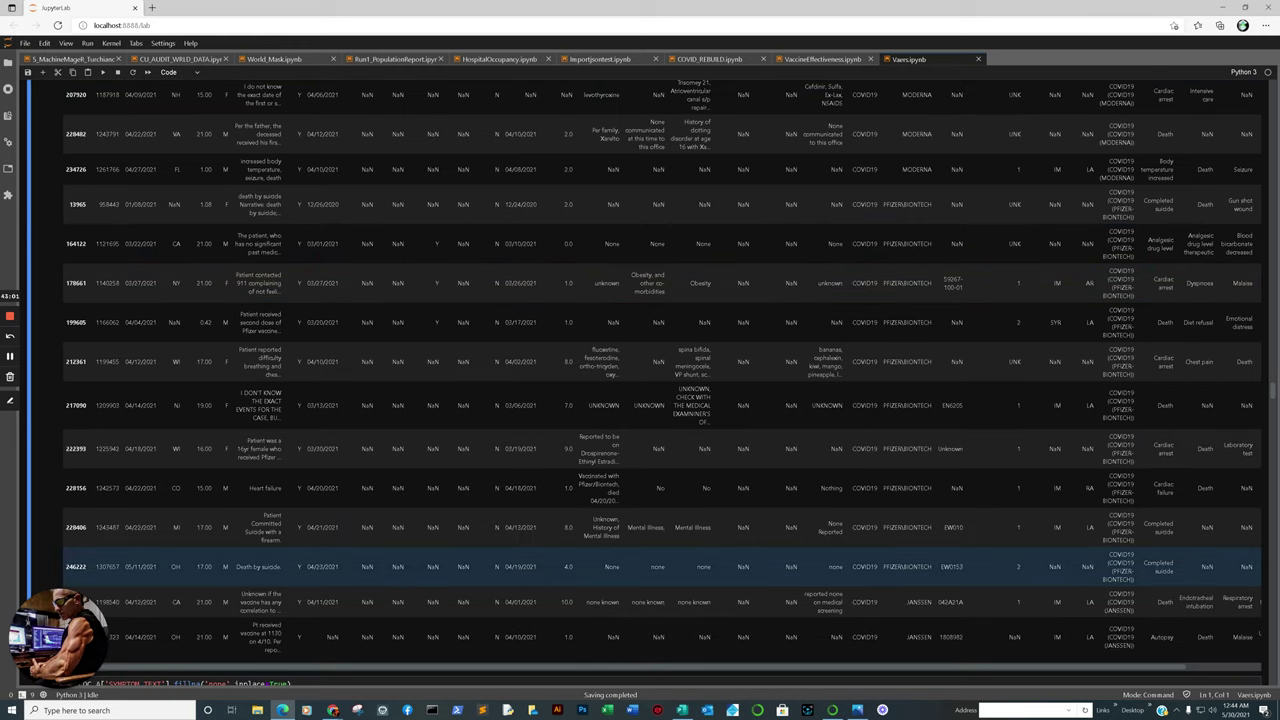
pyautogui.scroll(-2, 660, 480)
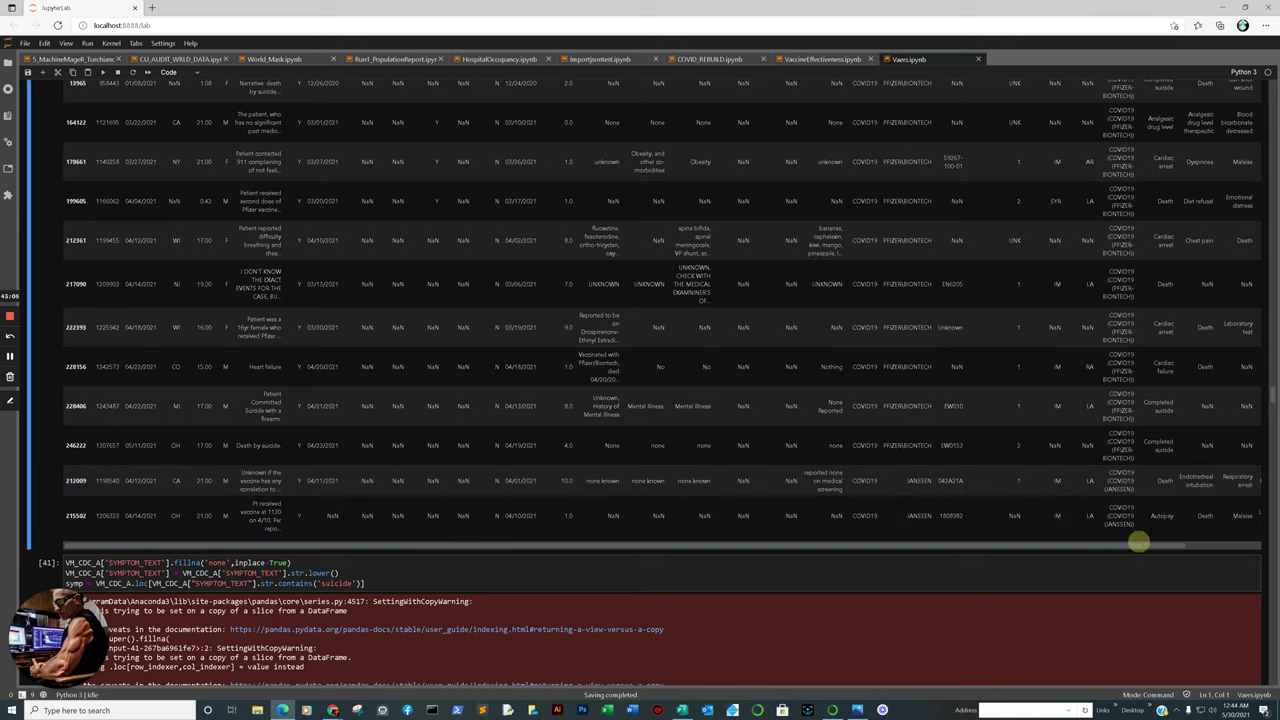
# Browse the long symptom-text output rows down to the symptoms word cloud.
pyautogui.moveTo(1135, 543); pyautogui.dragTo(1231, 547)
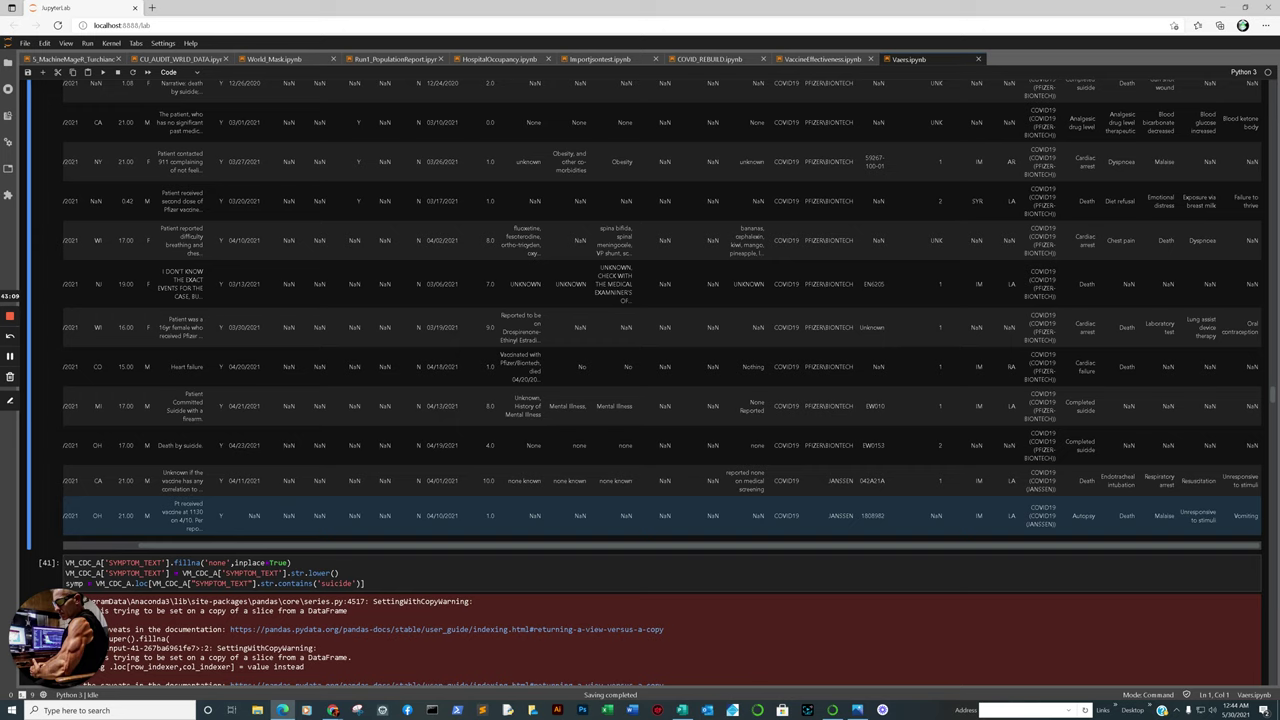
pyautogui.scroll(5, 640, 515)
pyautogui.scroll(-5, 640, 515)
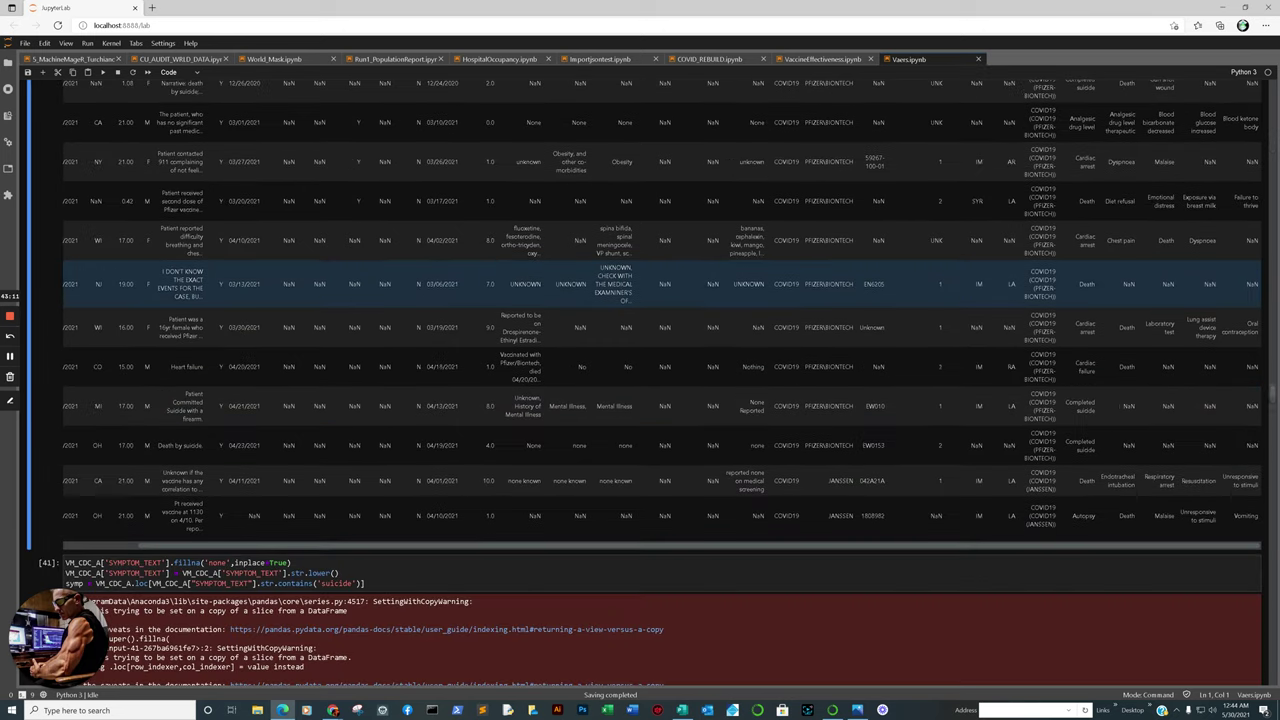
pyautogui.scroll(-5, 640, 480)
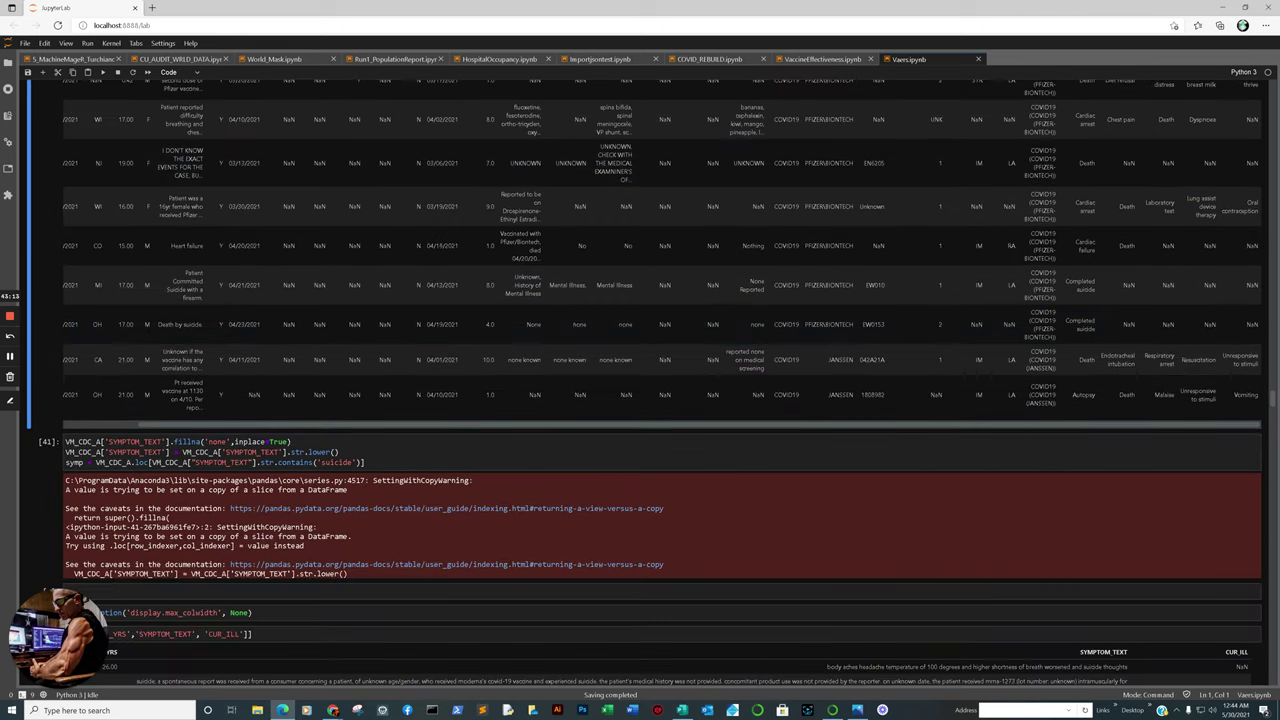
pyautogui.scroll(-5, 640, 400)
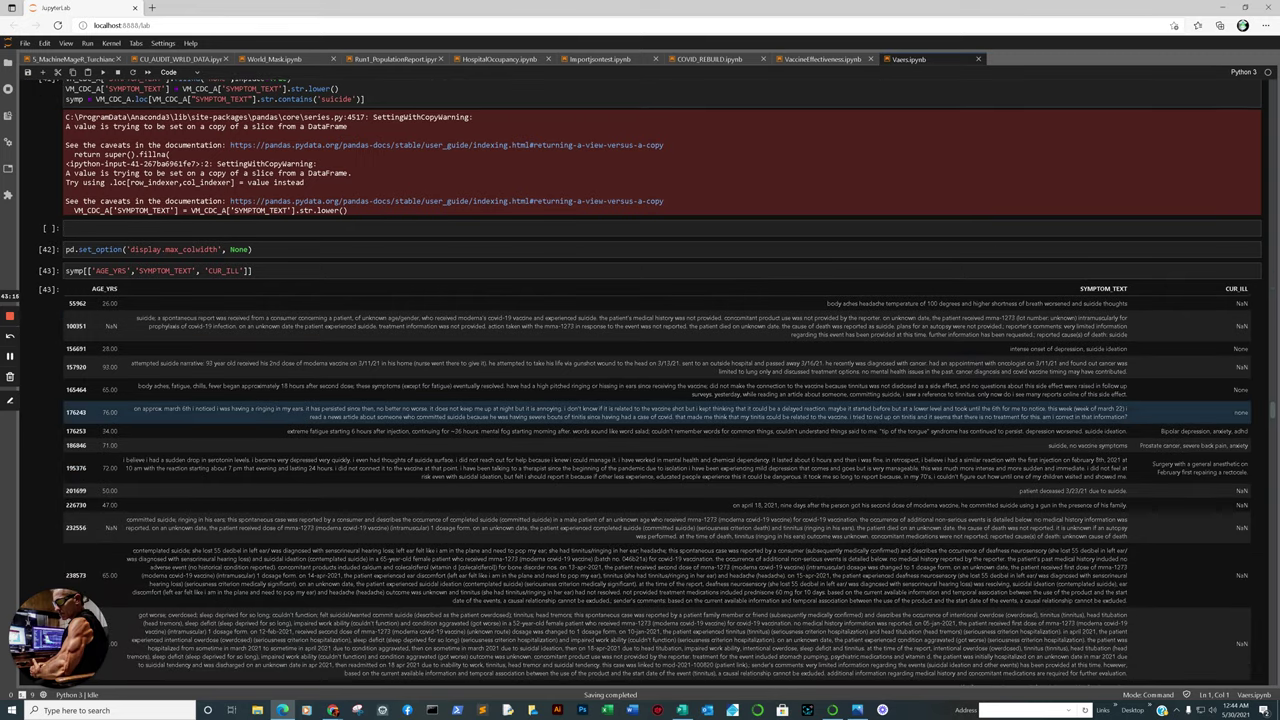
pyautogui.scroll(-15, 640, 300)
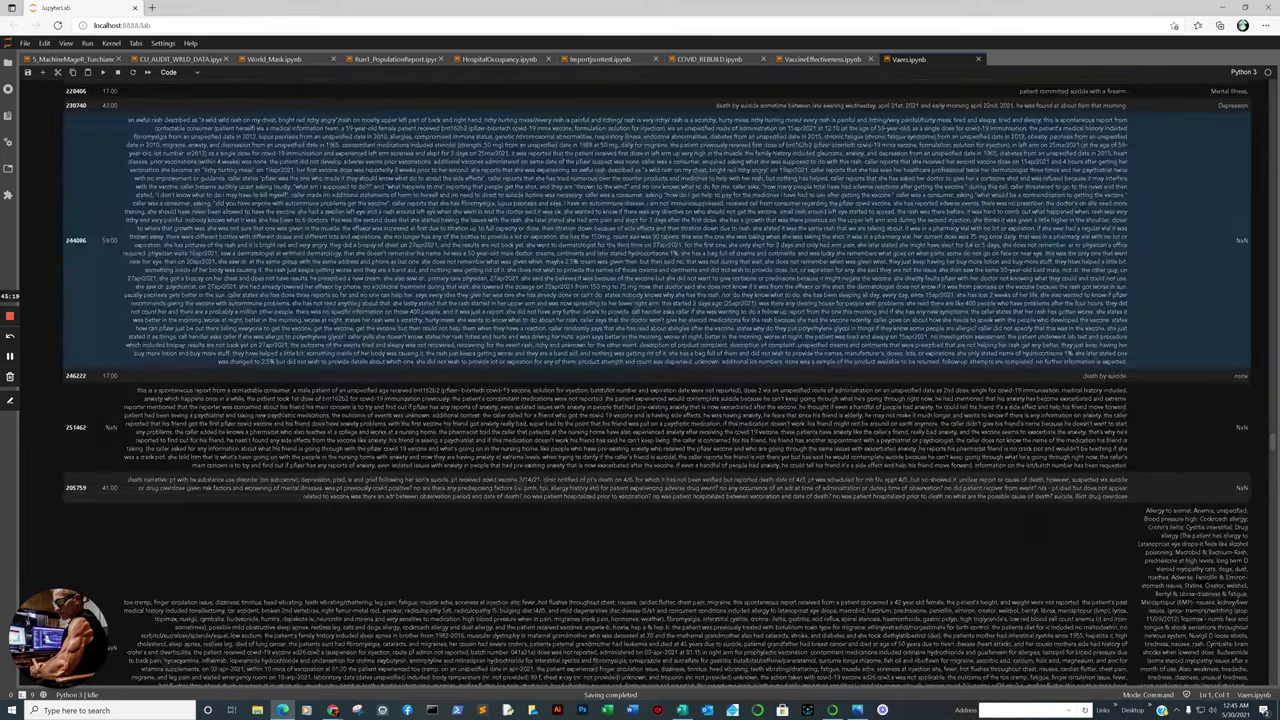
pyautogui.scroll(-10, 660, 380)
pyautogui.scroll(15, 660, 380)
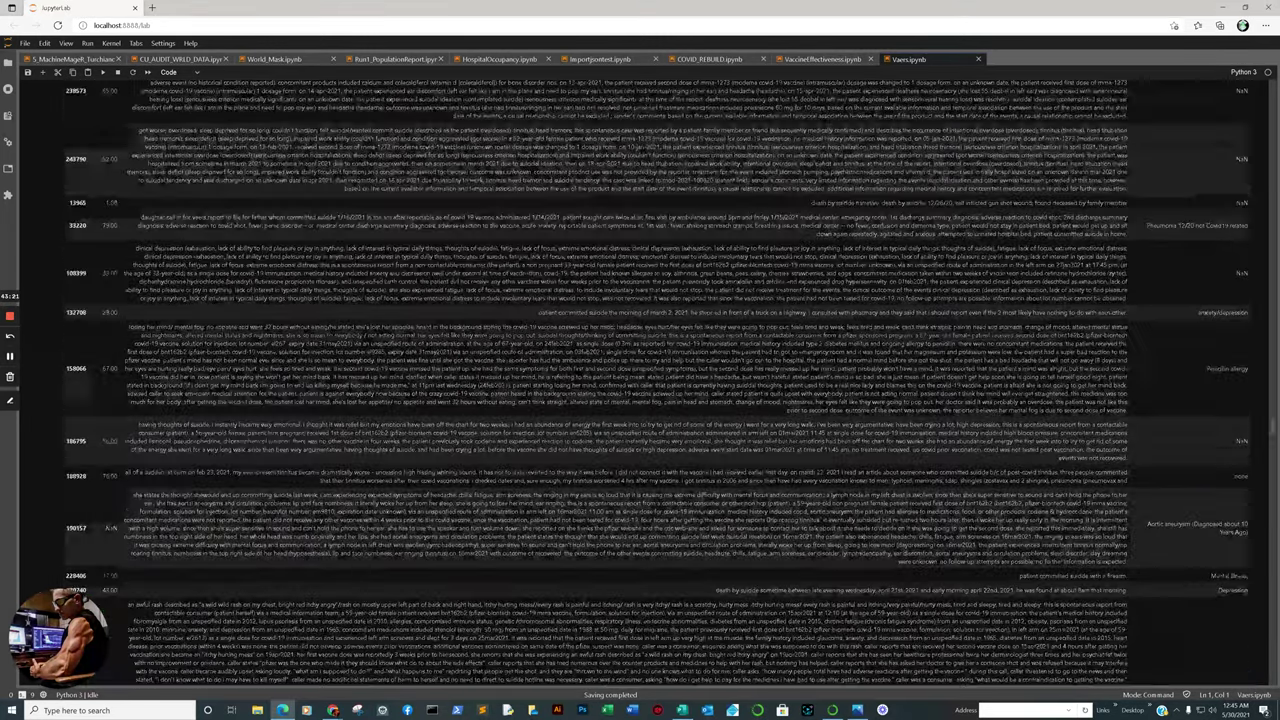
pyautogui.scroll(20, 660, 380)
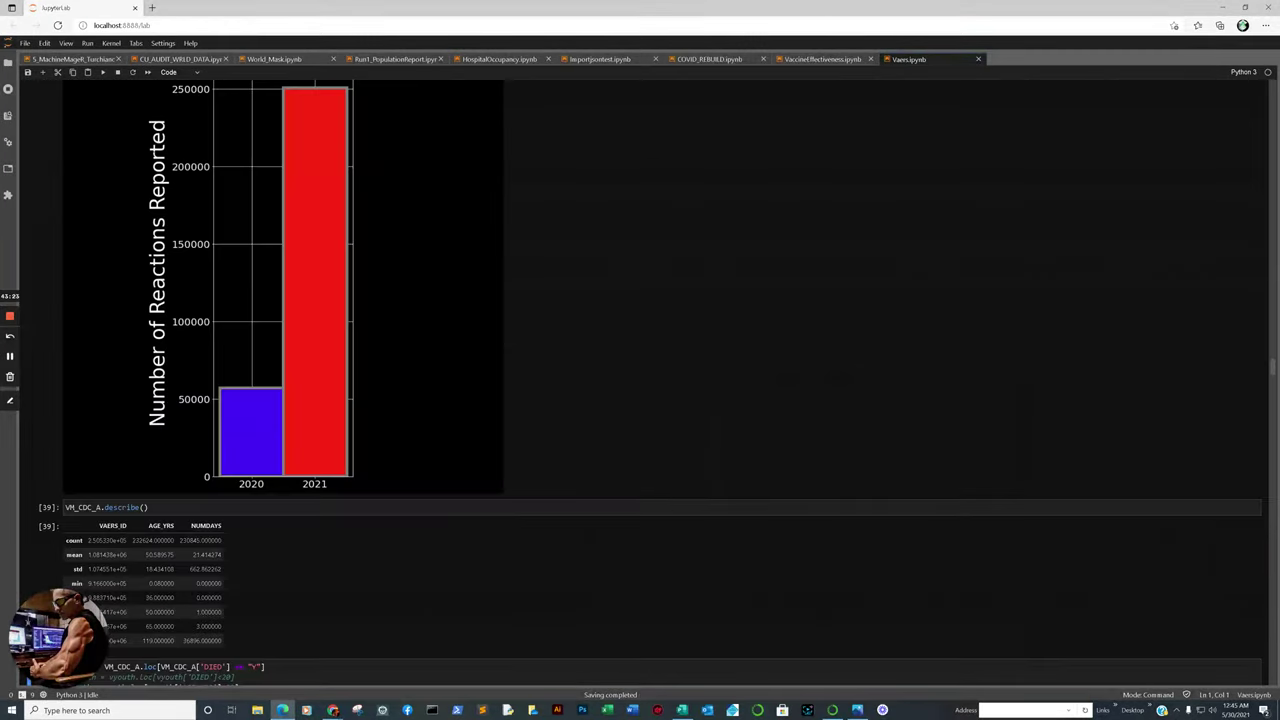
pyautogui.scroll(8, 660, 380)
pyautogui.scroll(-2, 660, 380)
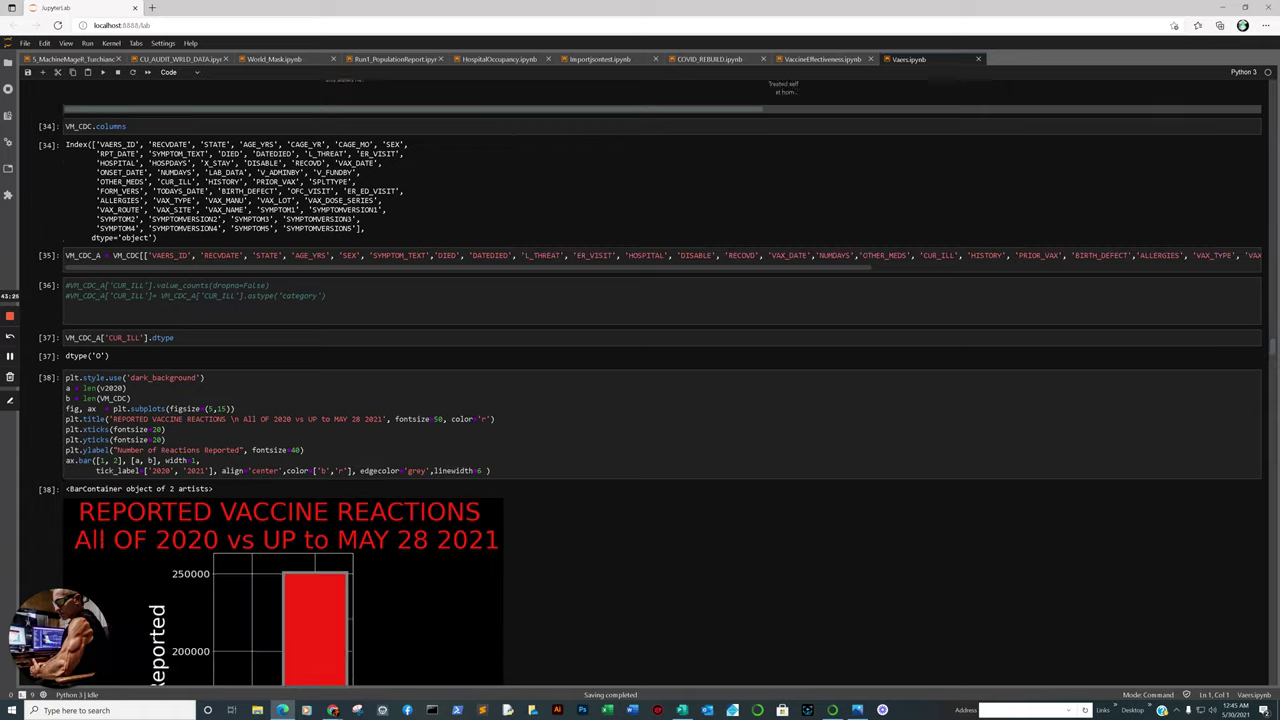
pyautogui.scroll(-20, 660, 380)
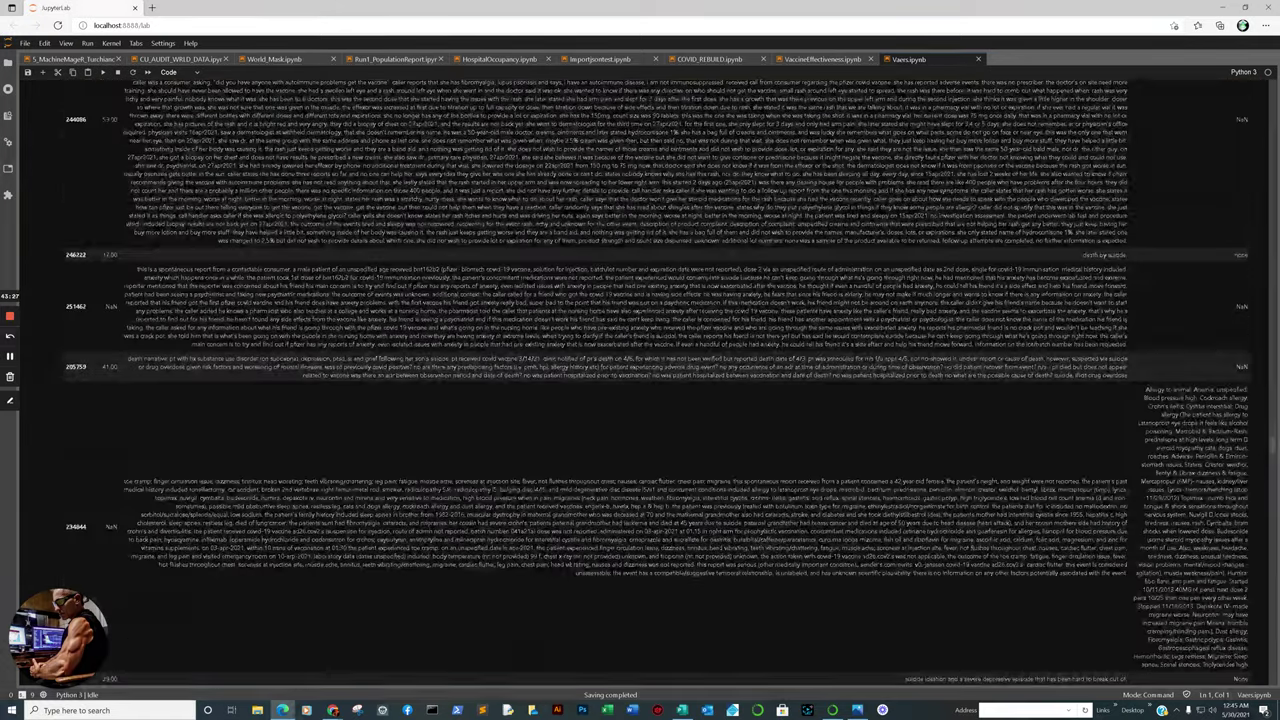
pyautogui.scroll(-15, 660, 380)
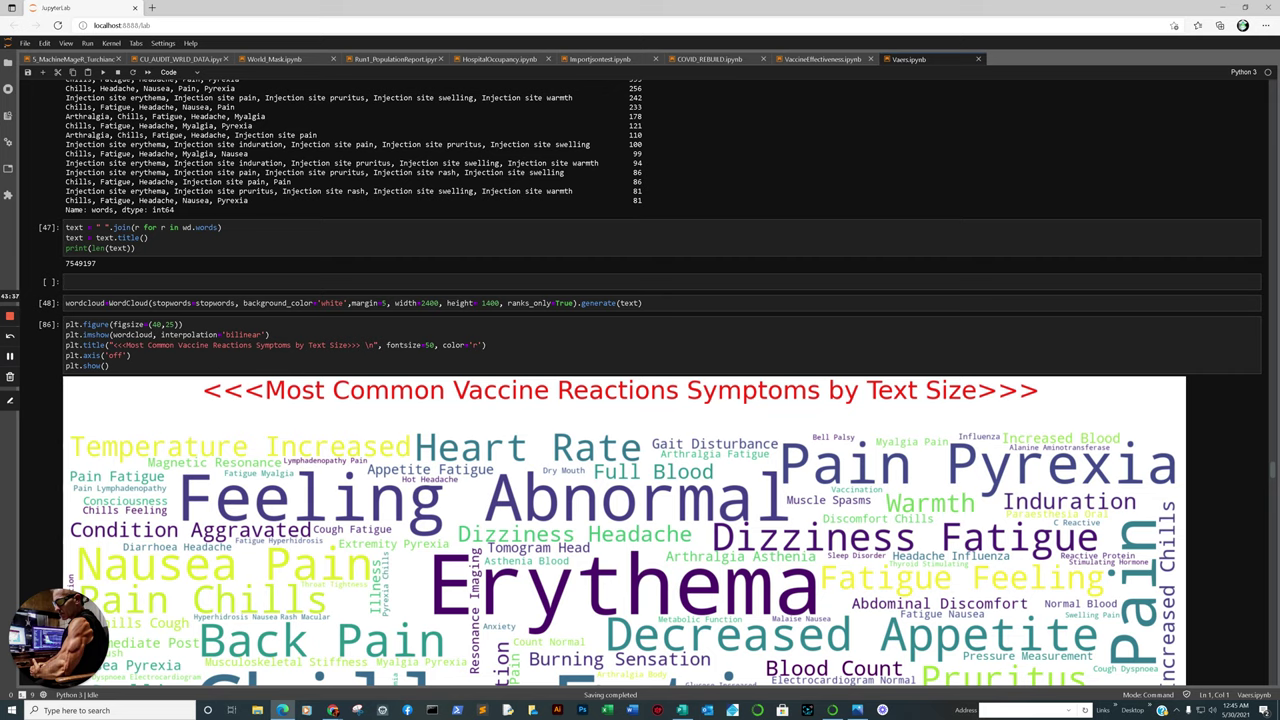
# Zoom out with Ctrl+minus to study the word cloud, then restore 100% and reach the Top 30 Reported Symptoms chart.
pyautogui.scroll(-5, 640, 400)
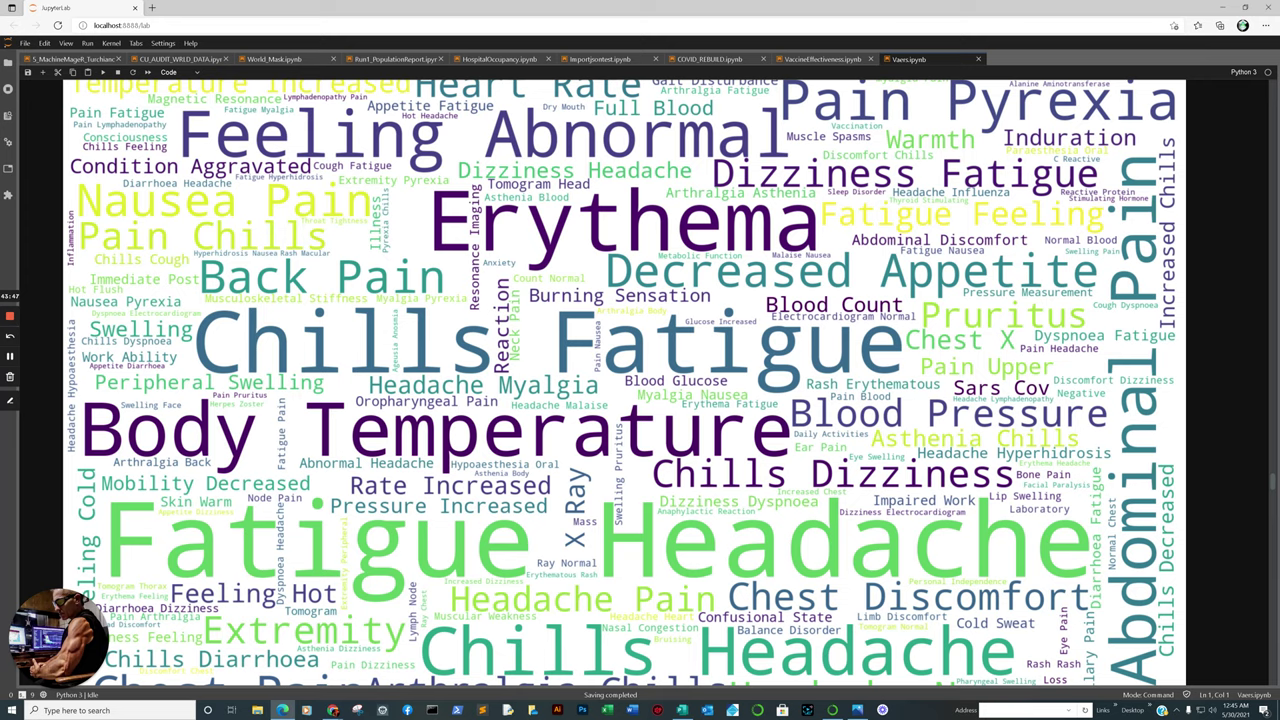
pyautogui.hotkey('ctrl', '-')
pyautogui.hotkey('ctrl', '-')
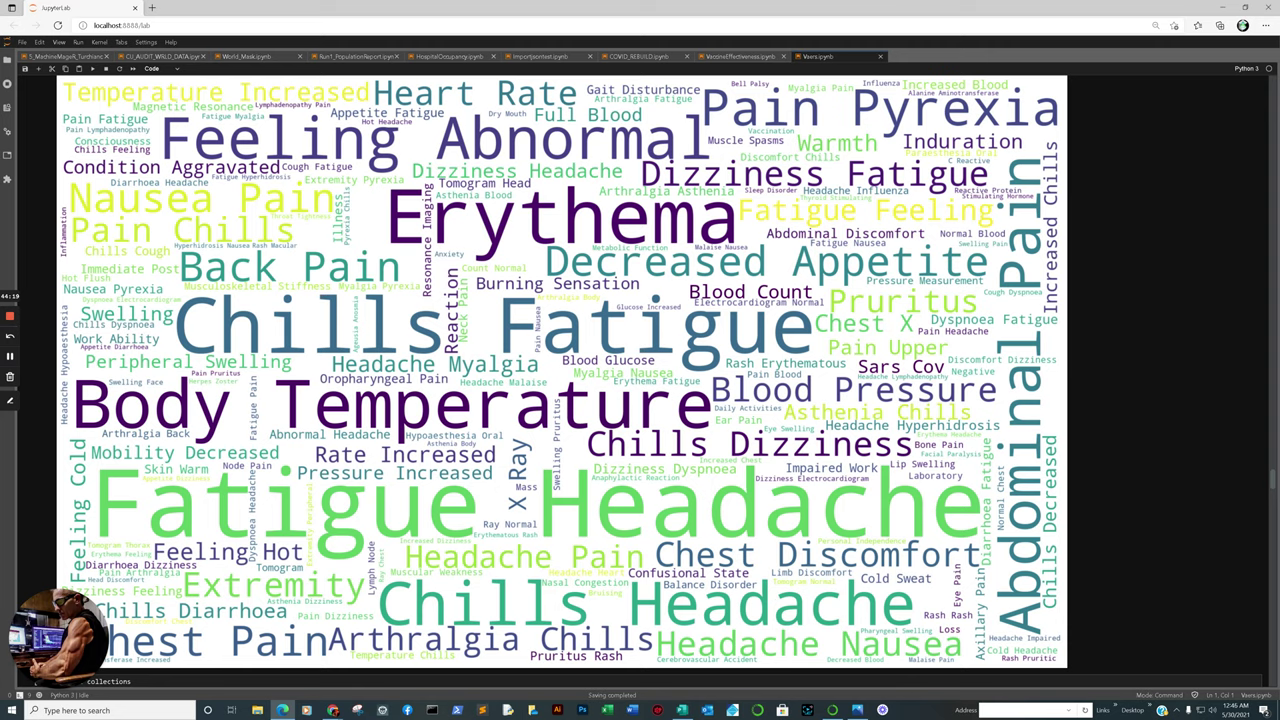
pyautogui.scroll(-3, 660, 380)
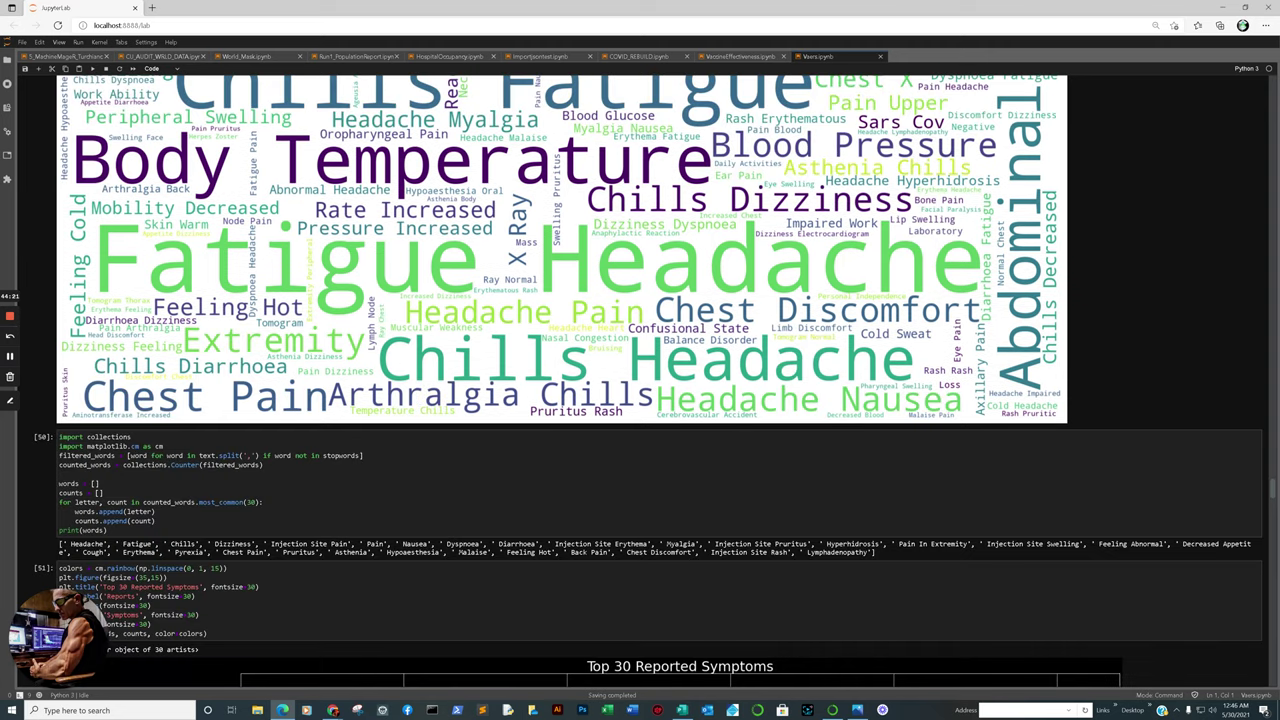
pyautogui.scroll(-2, 660, 380)
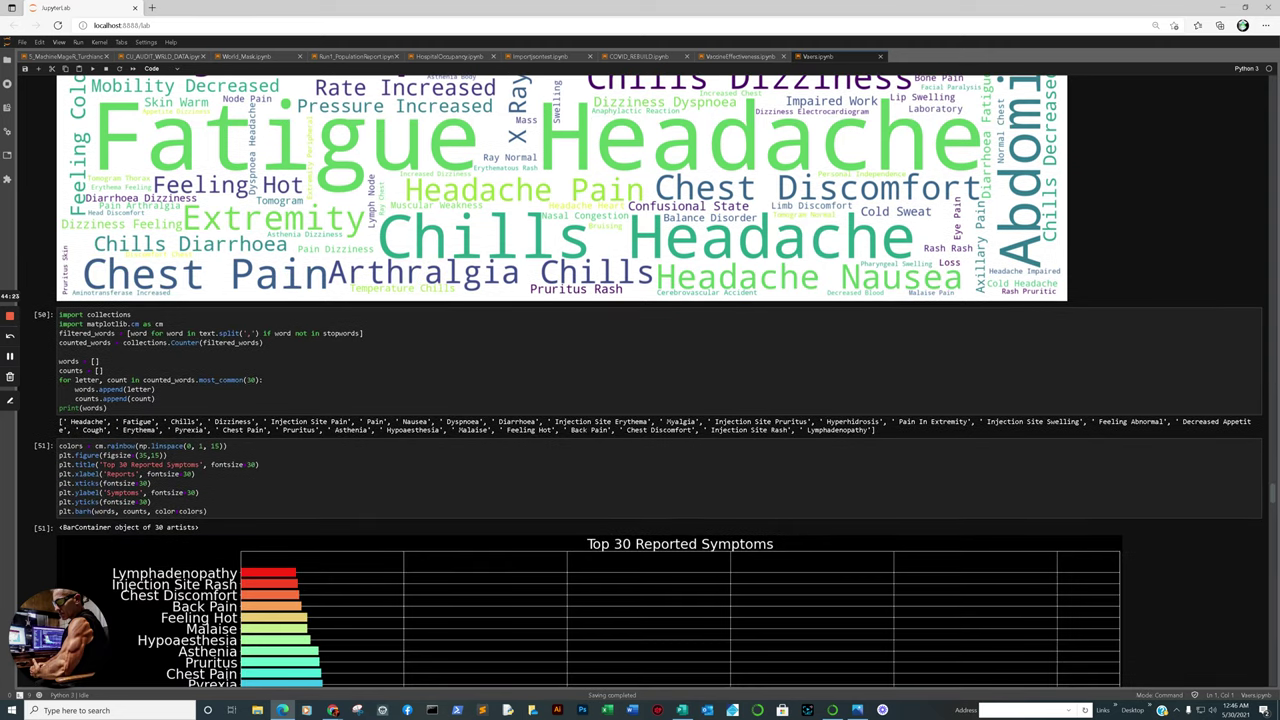
pyautogui.hotkey('ctrl', '+')
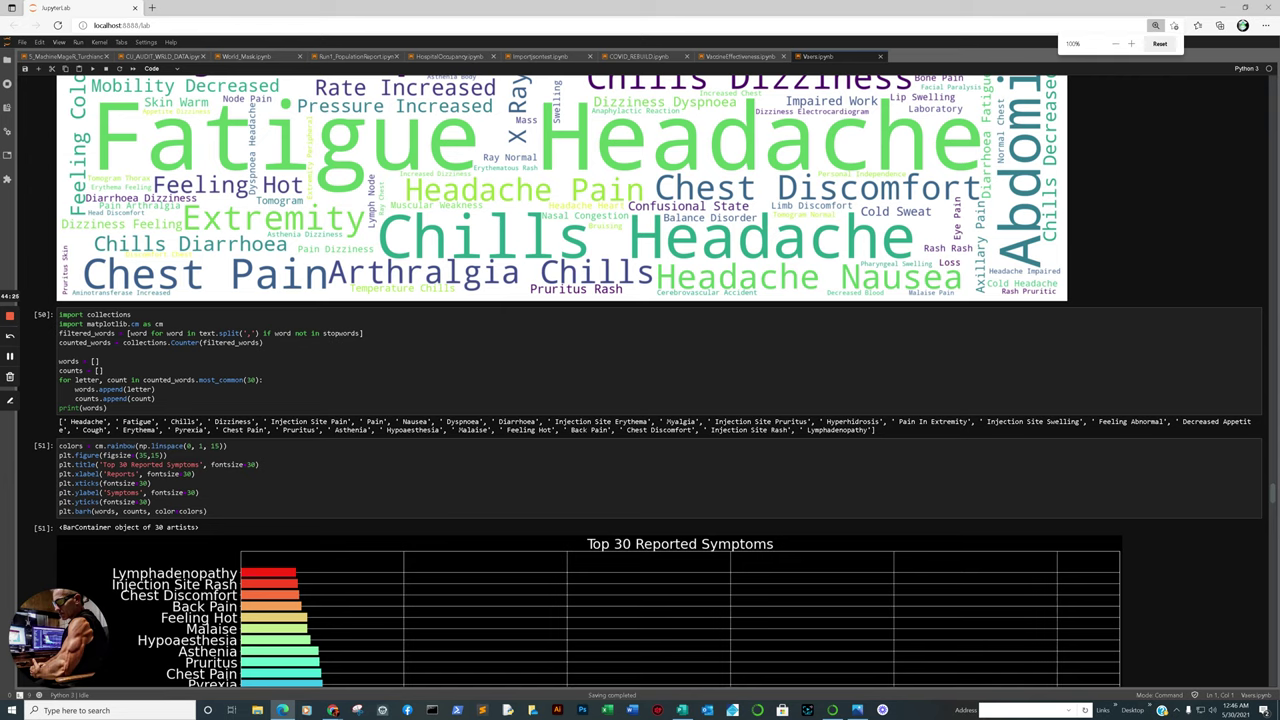
pyautogui.scroll(-10, 660, 380)
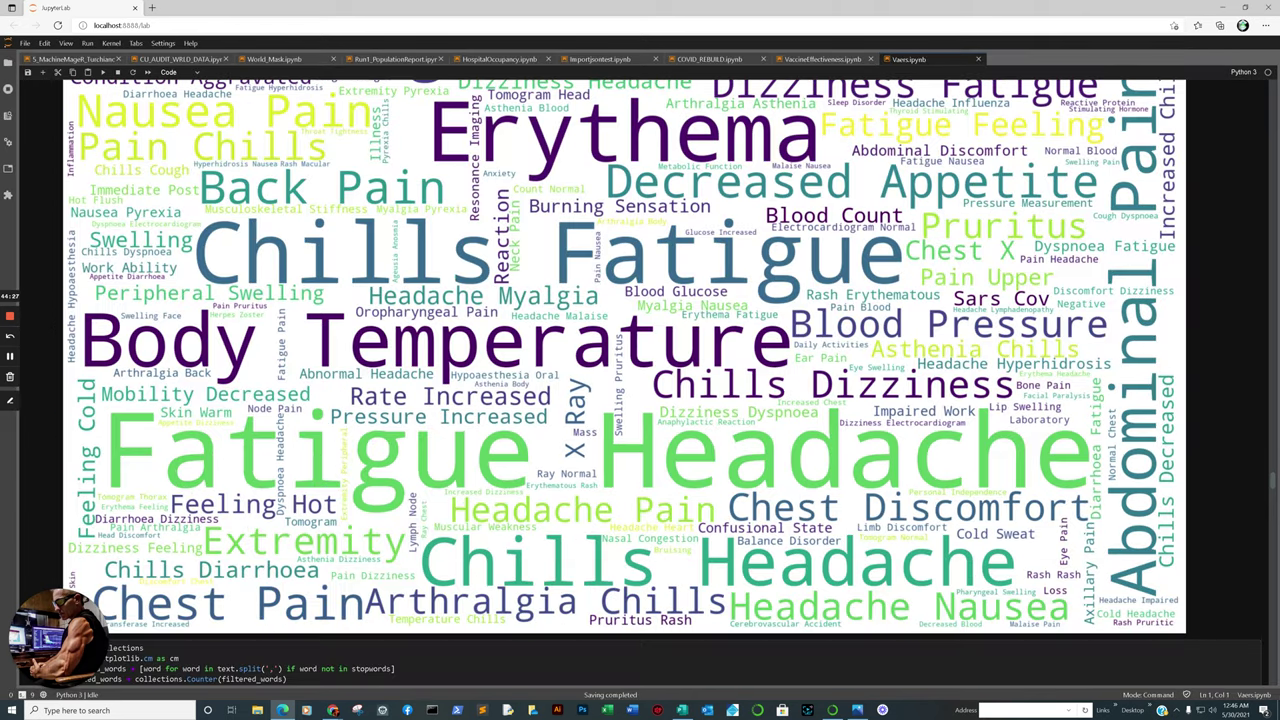
pyautogui.scroll(-2, 660, 380)
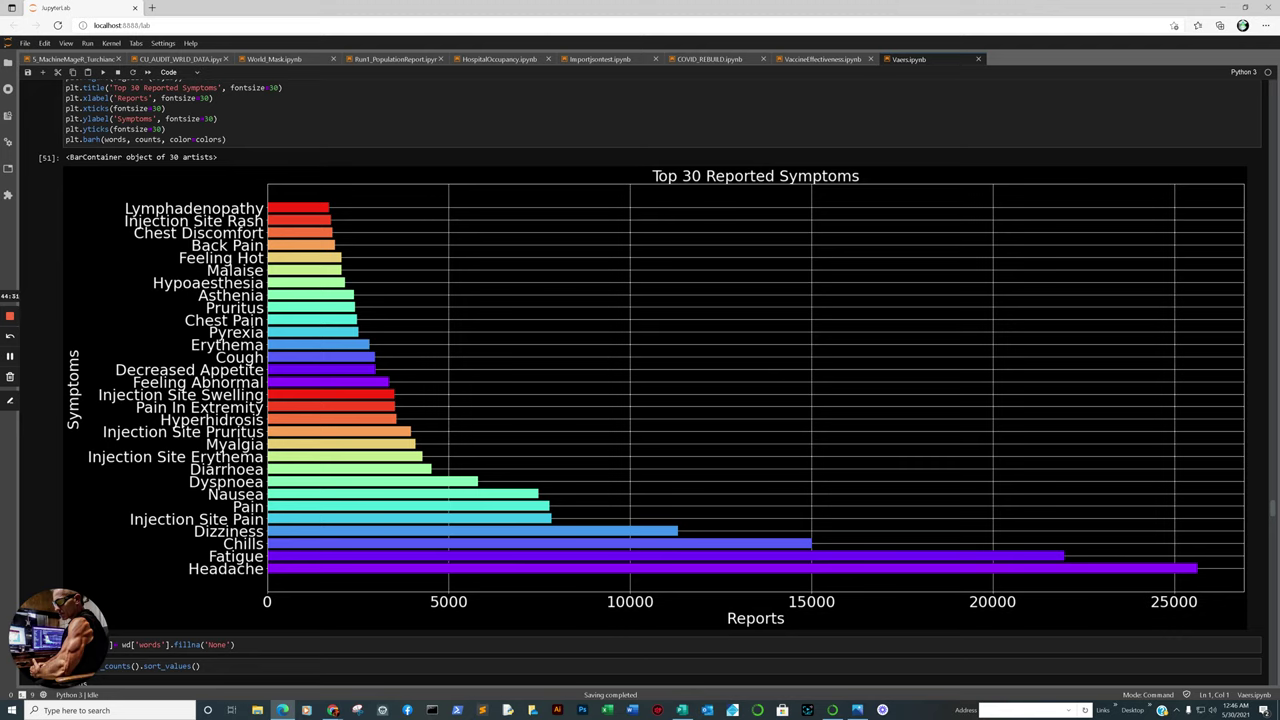
# Select the Top 30 Reported Symptoms chart cell and click its Headache and Chills bars.
pyautogui.click(211, 205)
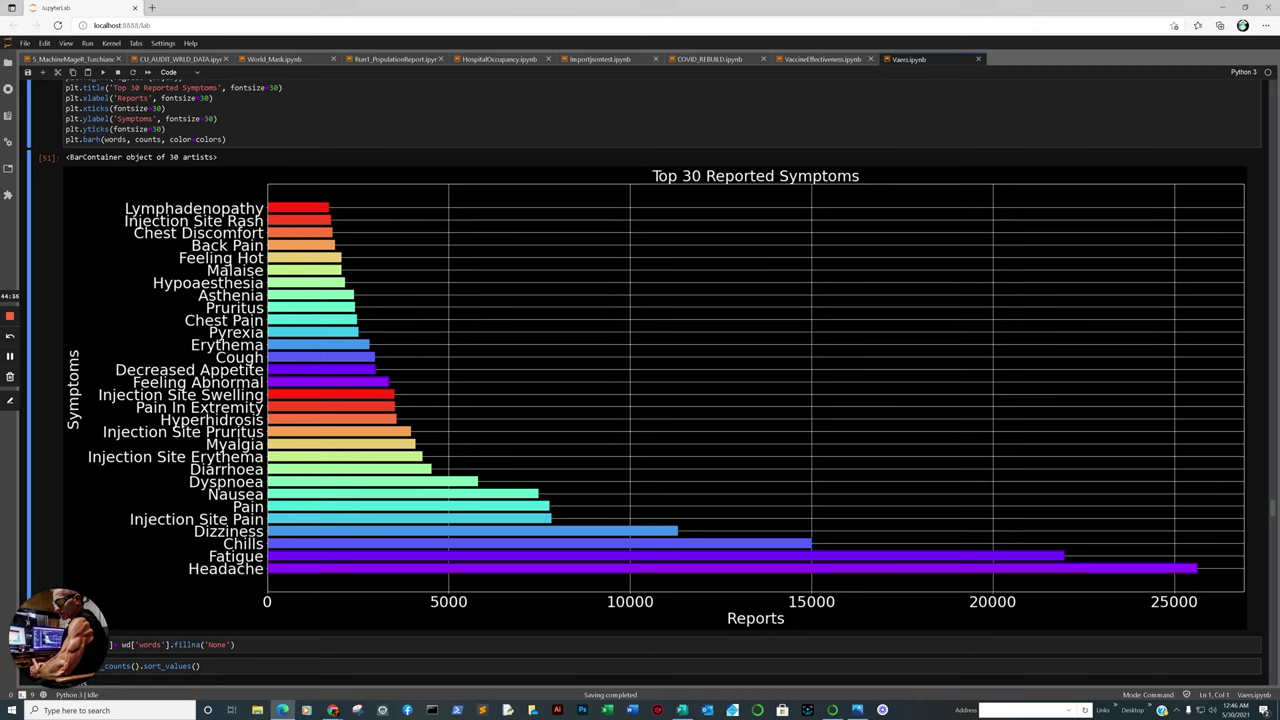
pyautogui.click(487, 567)
pyautogui.click(416, 551)
pyautogui.click(401, 542)
pyautogui.scroll(-2, 660, 380)
# Scroll between the word cloud and cell [54]'s minors age histogram peaking at 16–17.
pyautogui.scroll(-2, 660, 380)
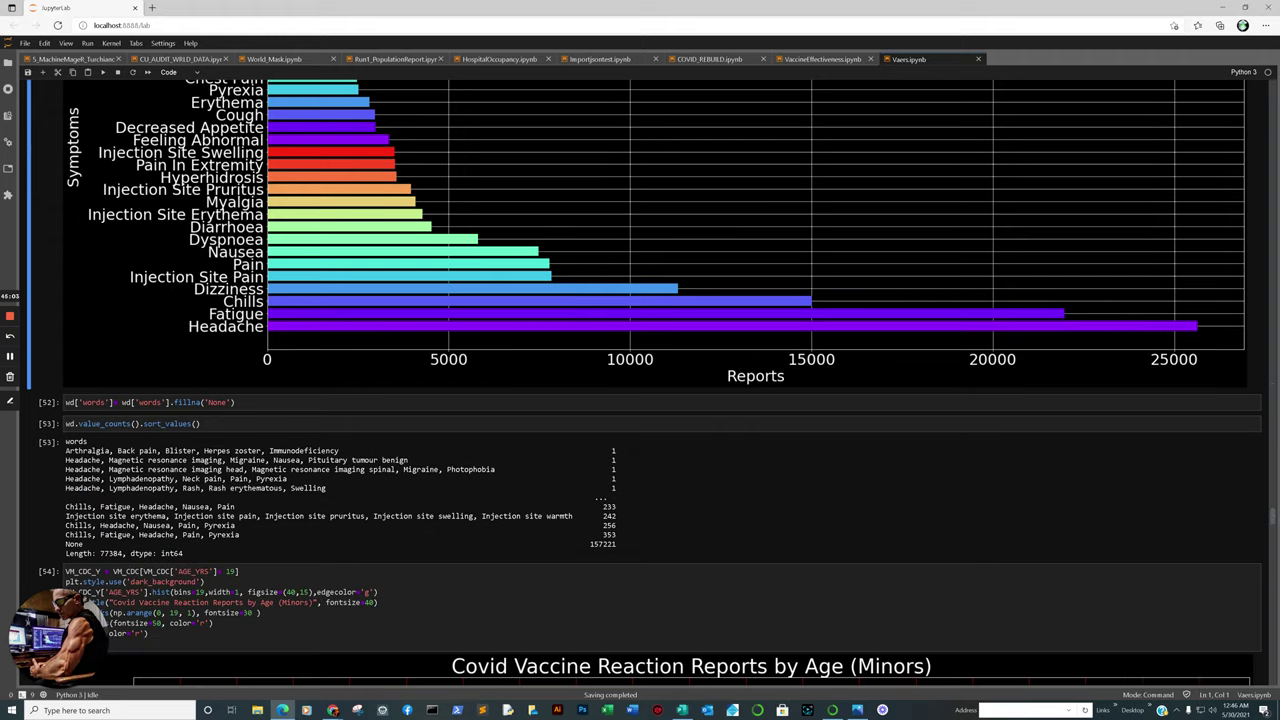
pyautogui.scroll(-2, 660, 380)
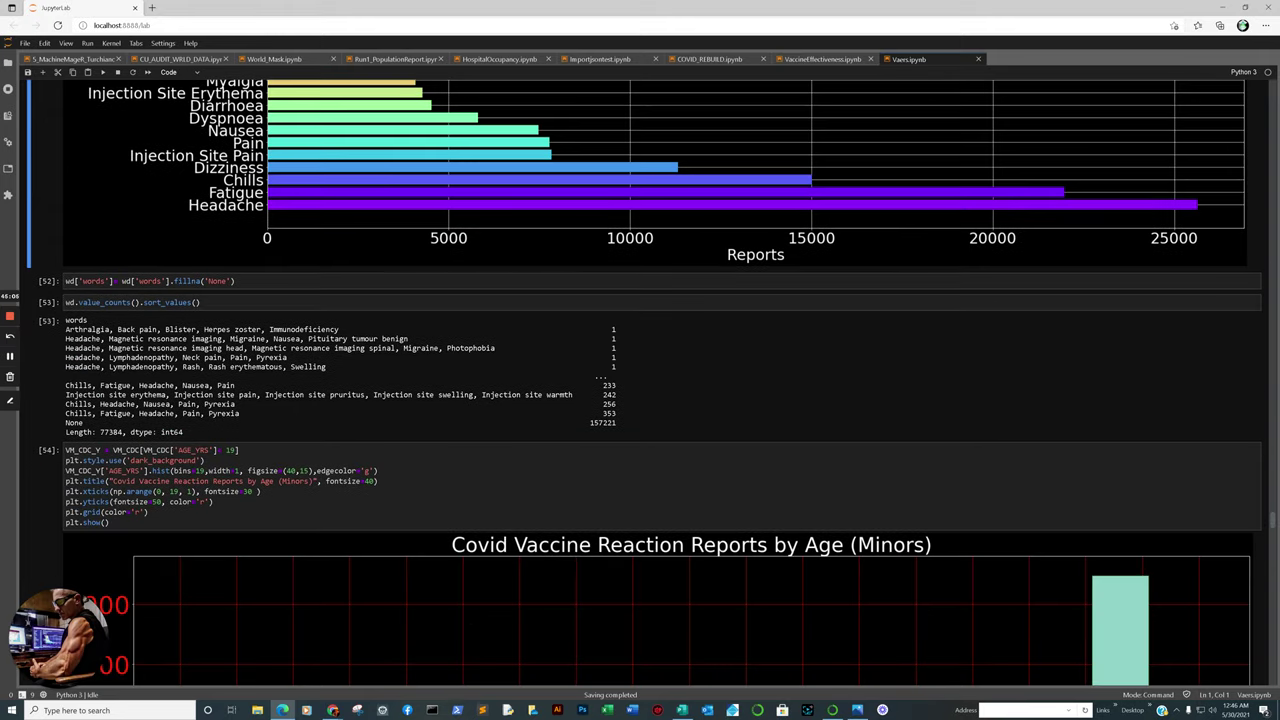
pyautogui.scroll(17, 660, 380)
pyautogui.scroll(-3, 660, 380)
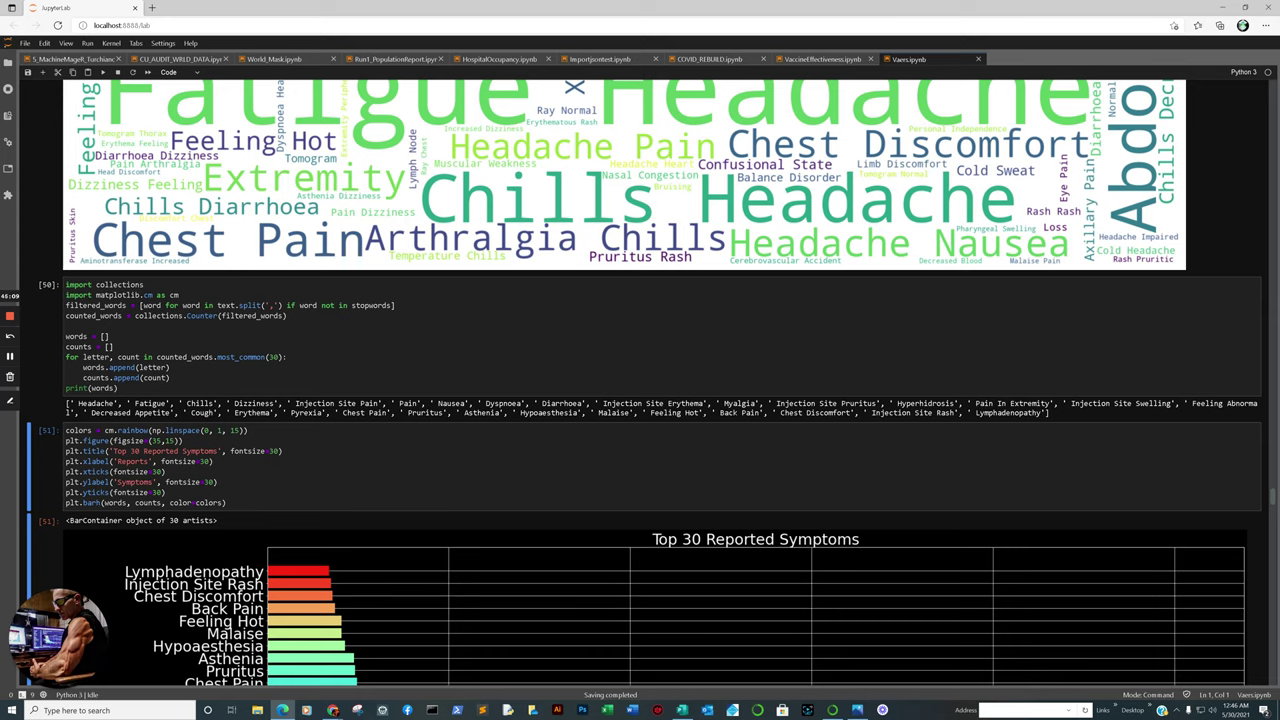
pyautogui.scroll(13, 660, 380)
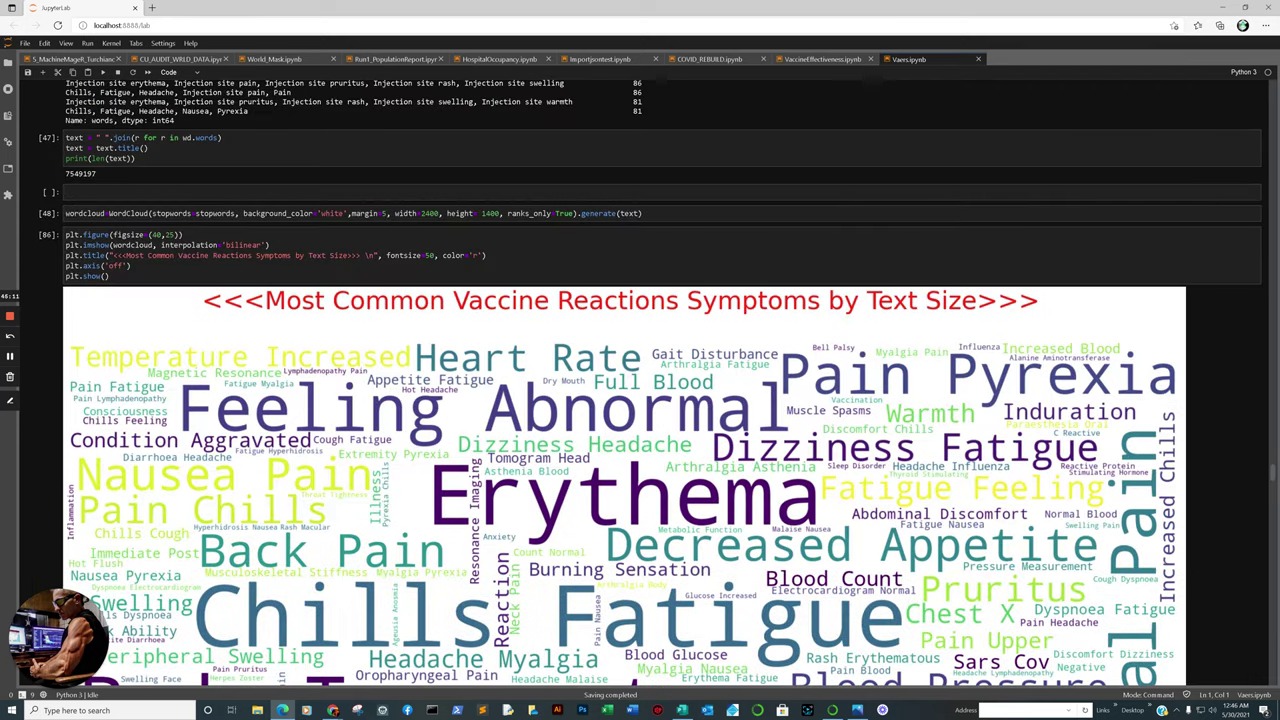
pyautogui.scroll(-15, 660, 380)
pyautogui.scroll(-15, 660, 380)
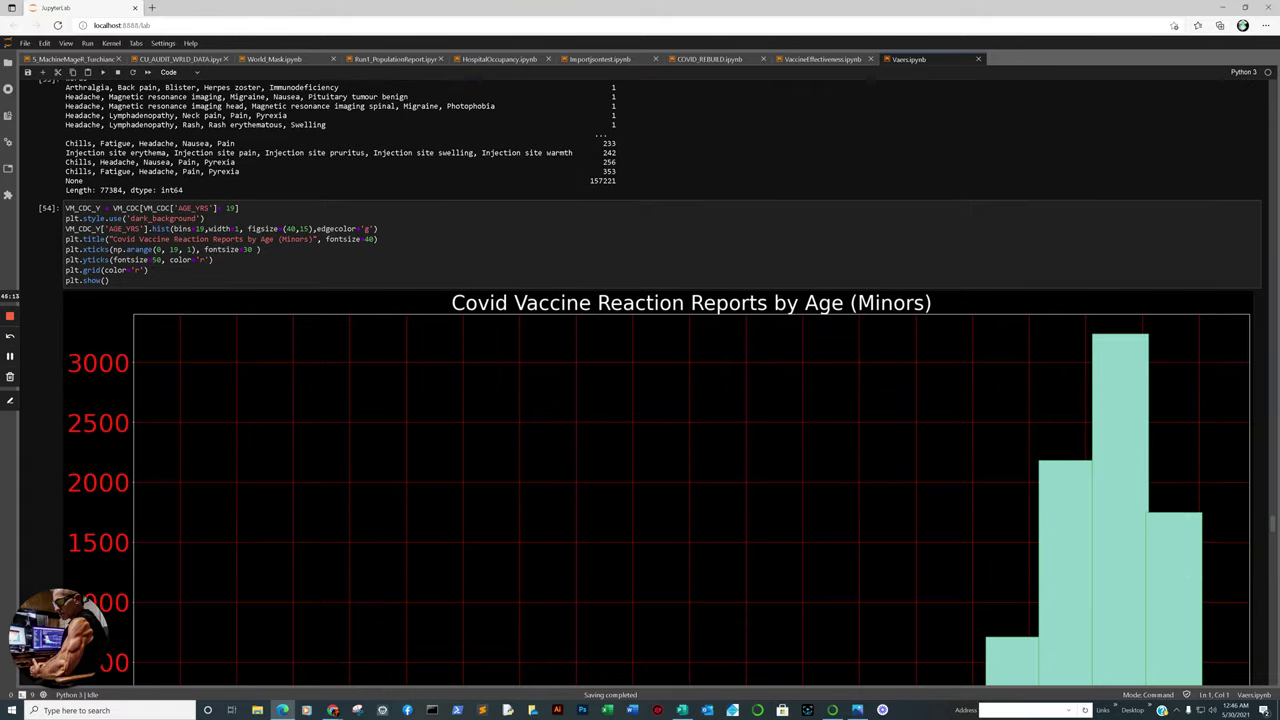
pyautogui.scroll(-2, 660, 380)
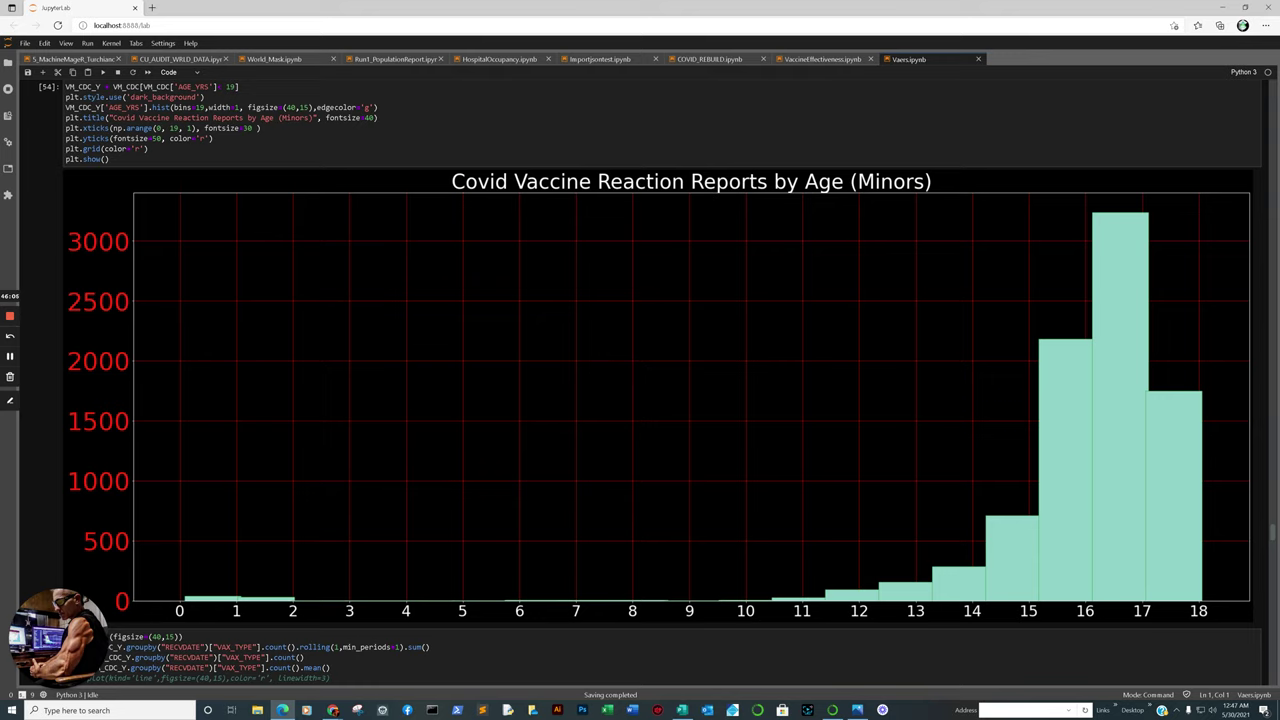
pyautogui.scroll(-10, 660, 400)
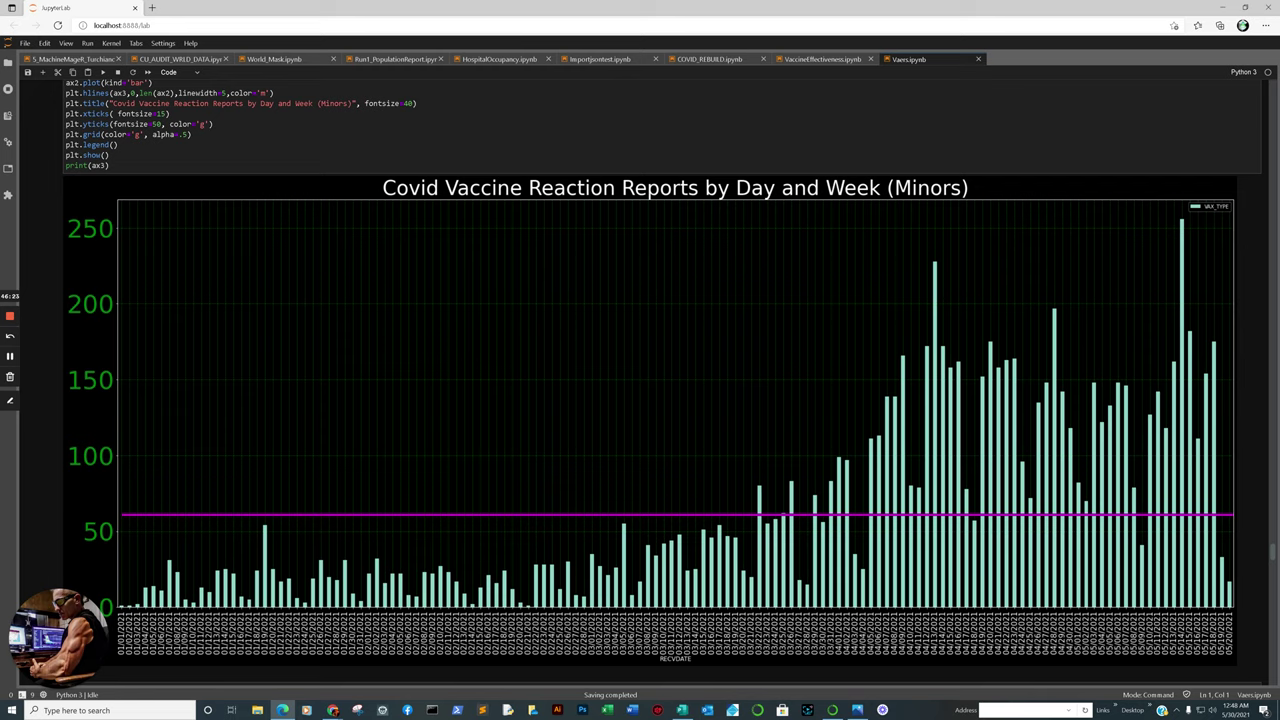
# Scroll past the Day and Week (Minors) chart with its 61.2 average to the table below.
pyautogui.scroll(-5, 660, 380)
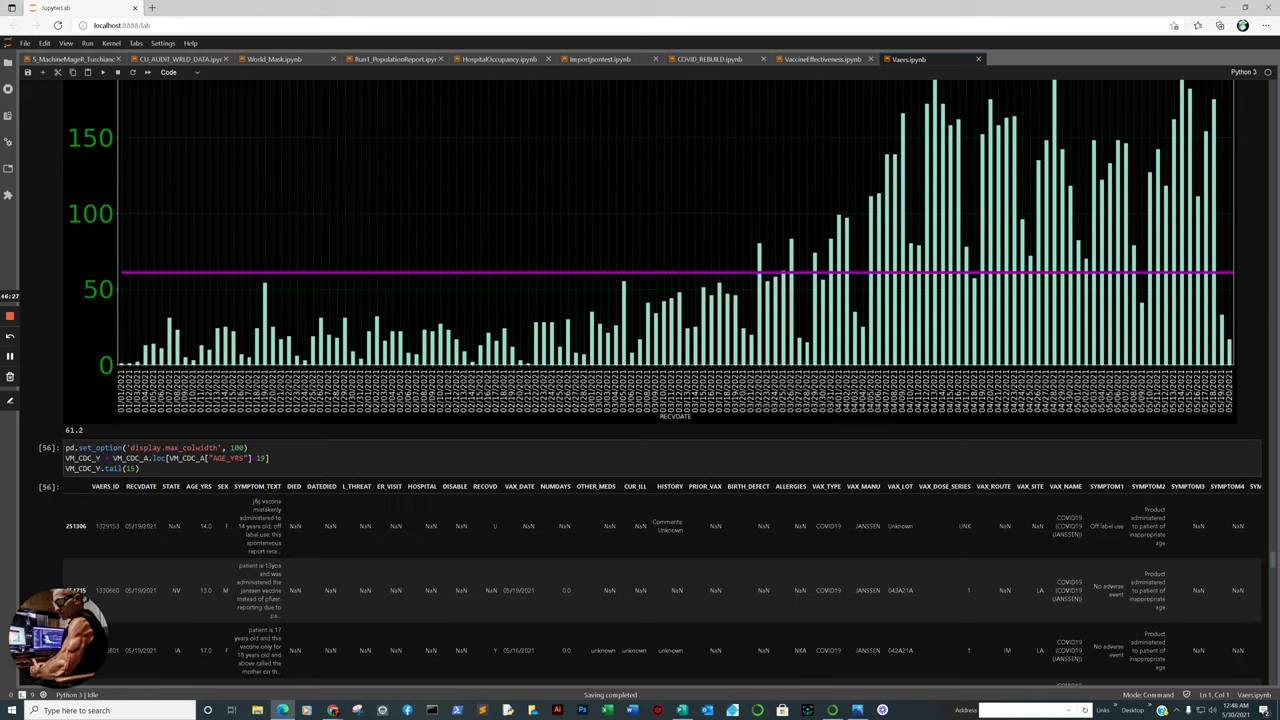
pyautogui.scroll(5, 660, 380)
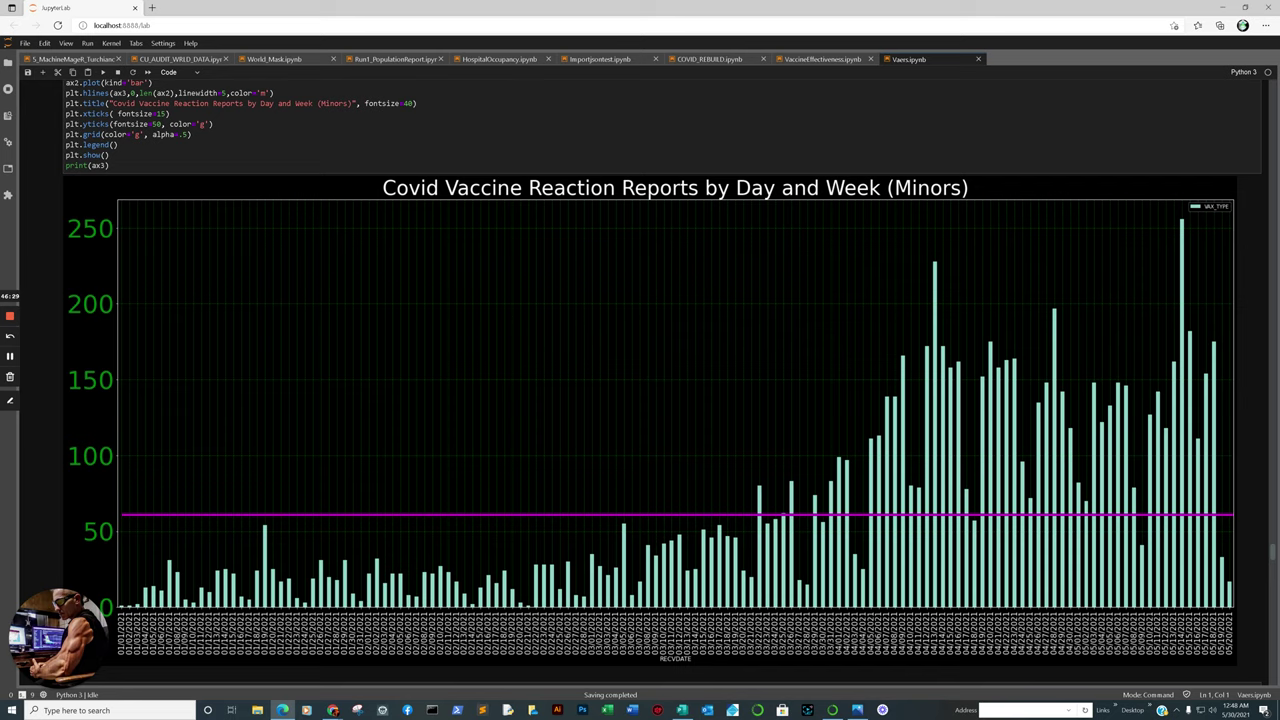
pyautogui.scroll(-3, 660, 380)
pyautogui.scroll(-8, 660, 380)
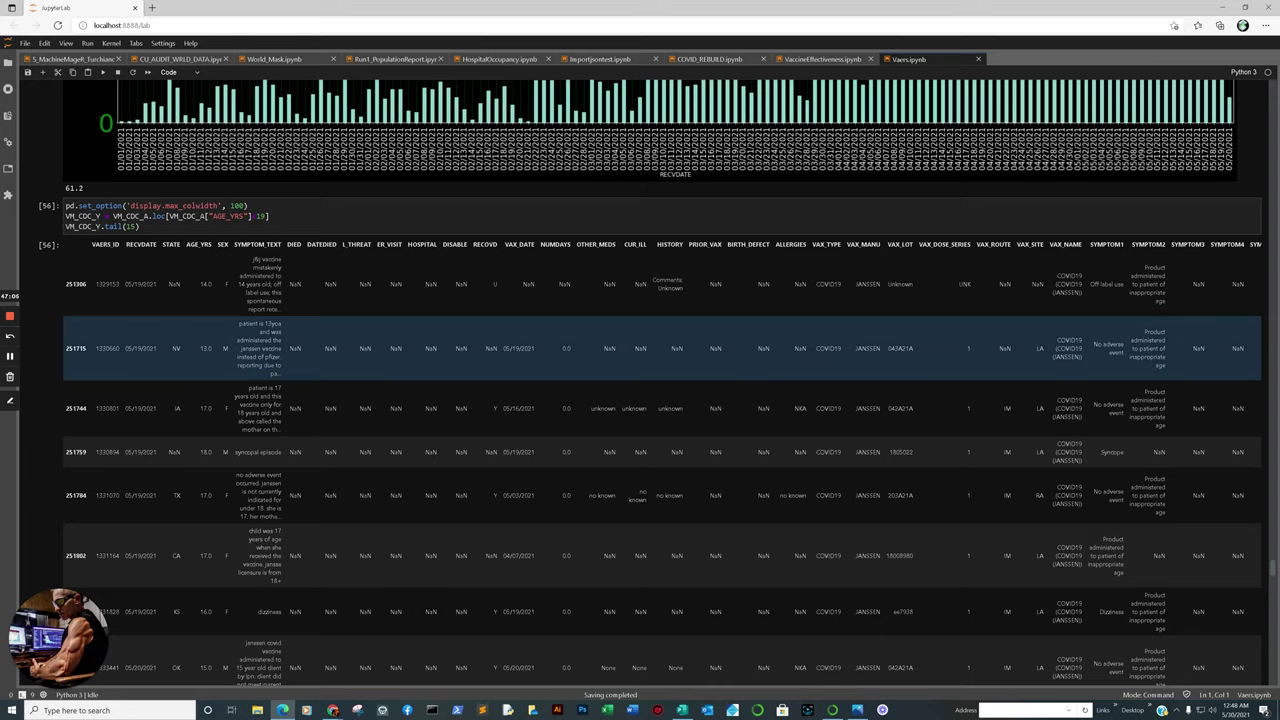
# Scroll through cell [56]'s VM_CDC_Y.tail(15) table of under-19 reaction reports.
pyautogui.scroll(-2, 1179, 327)
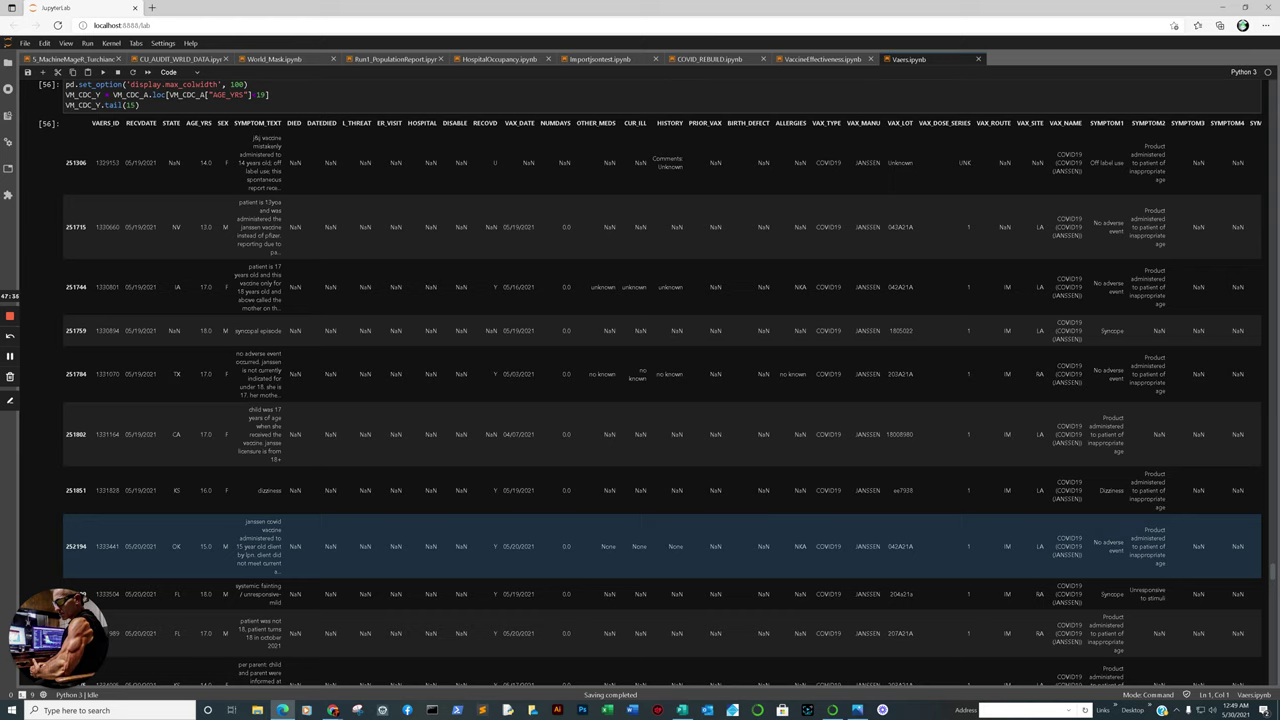
# Scroll down the VM_CDC_Y.tail(25) table to the last under-19 Janssen reports.
pyautogui.scroll(-2, 660, 546)
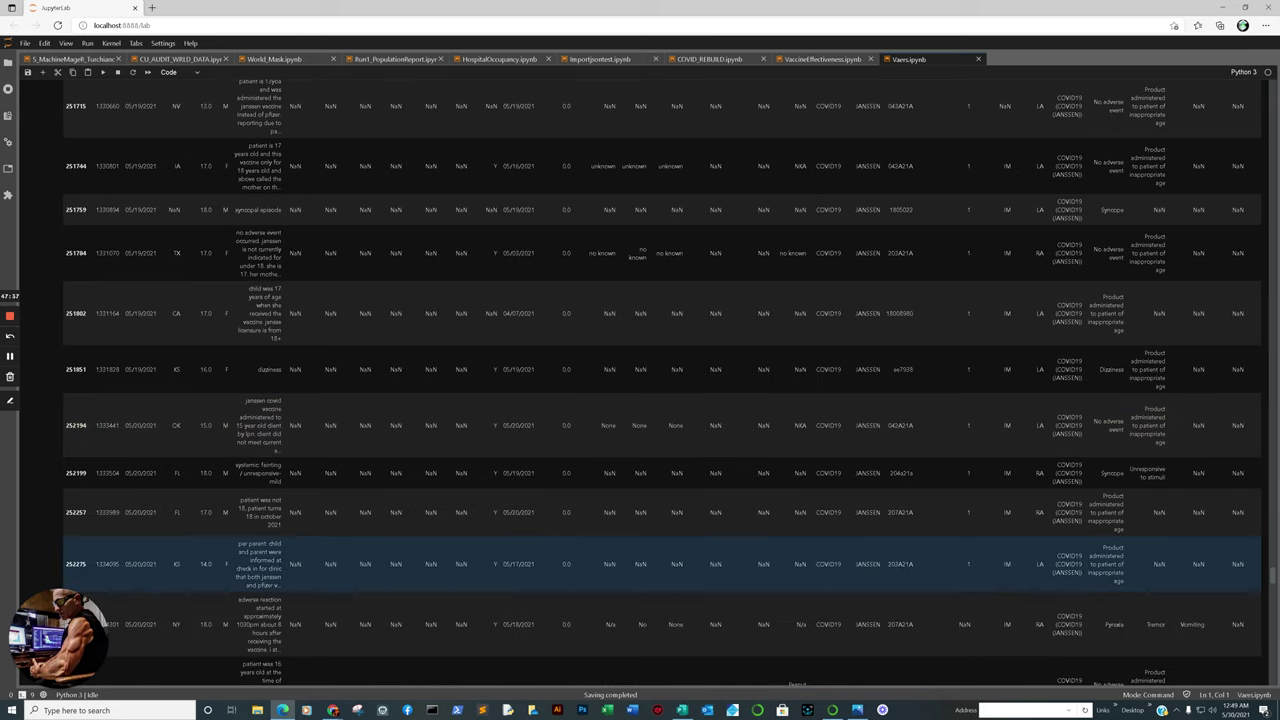
pyautogui.scroll(-4, 660, 560)
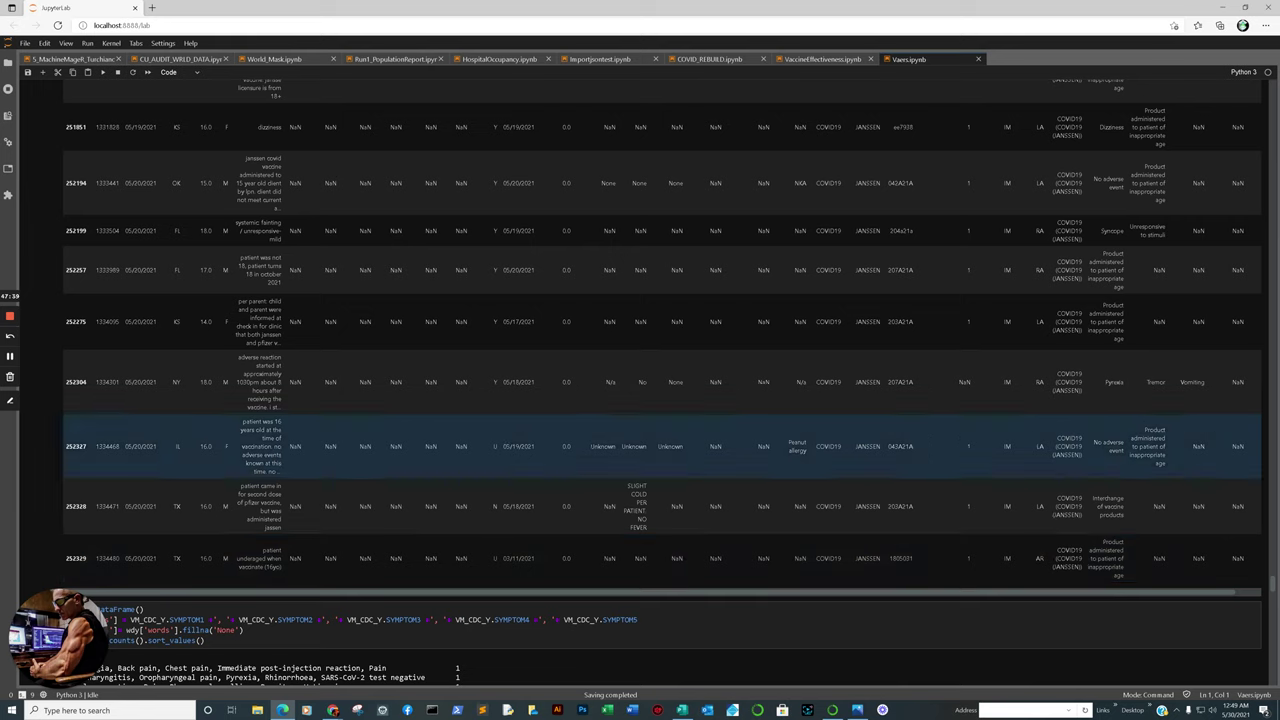
pyautogui.scroll(6, 660, 446)
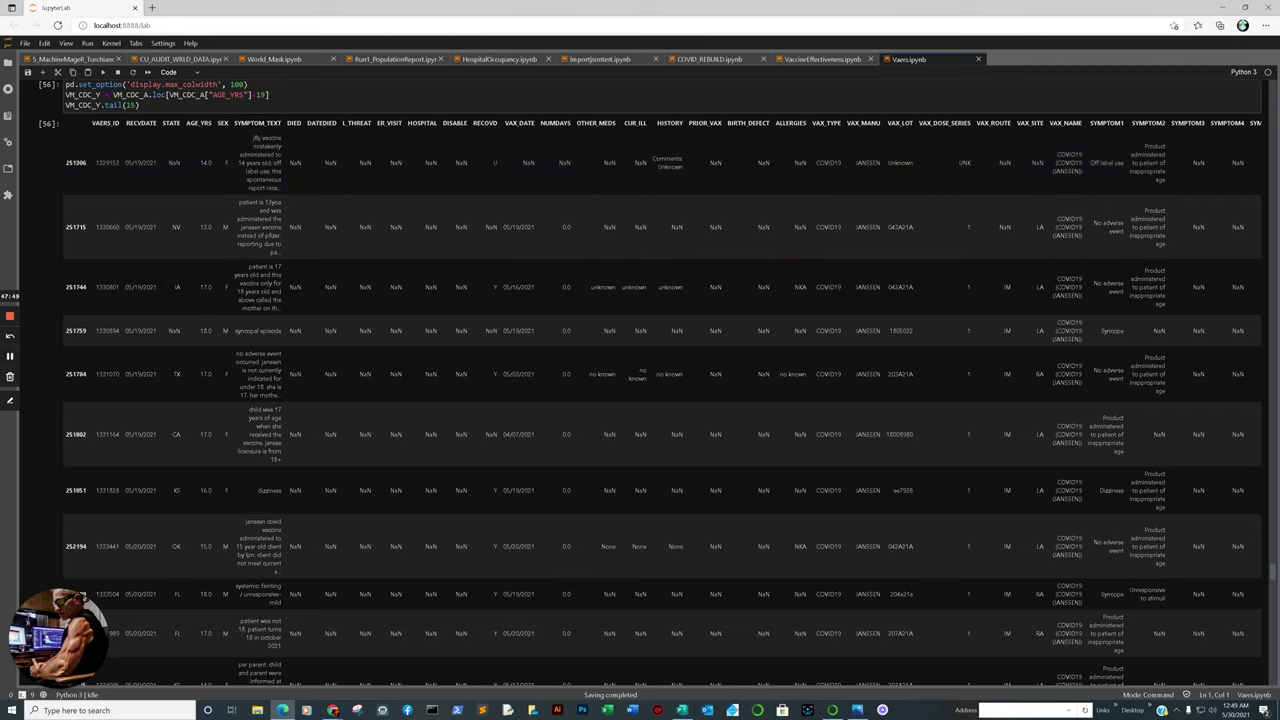
pyautogui.scroll(-6, 660, 380)
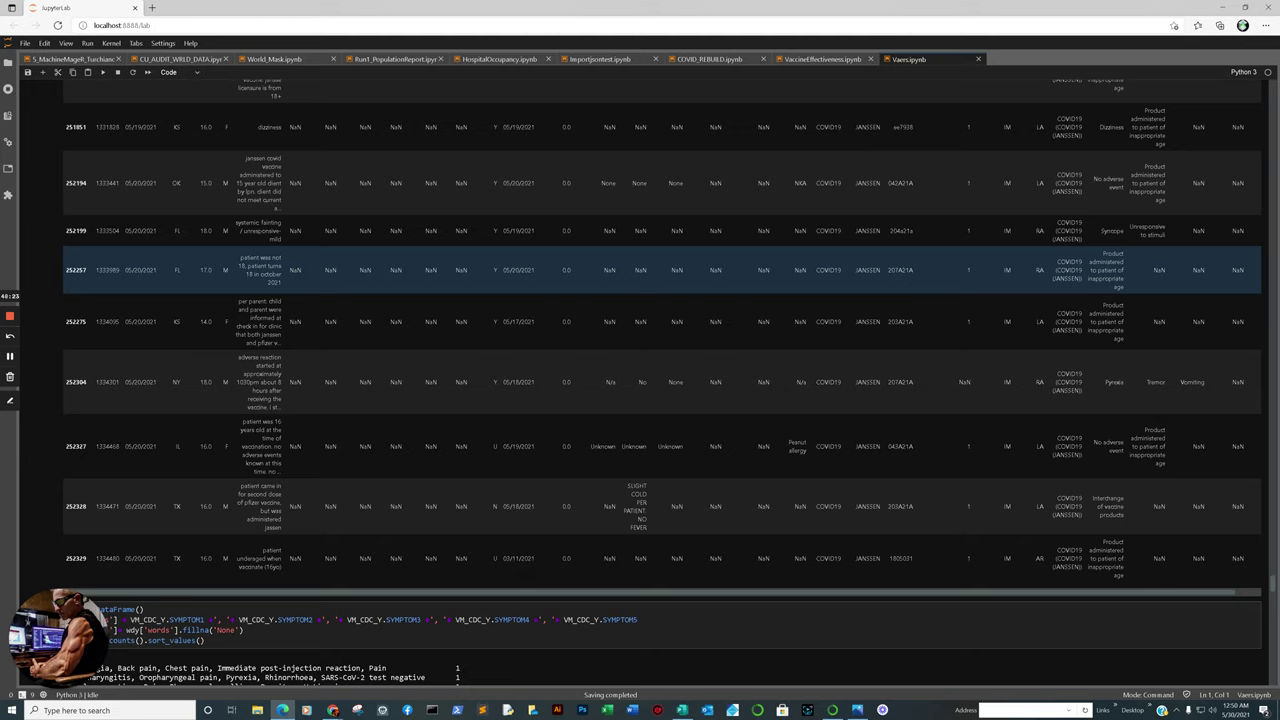
# Zoom the page out to view the children's reactions word cloud, then restore normal zoom.
pyautogui.scroll(-15, 660, 400)
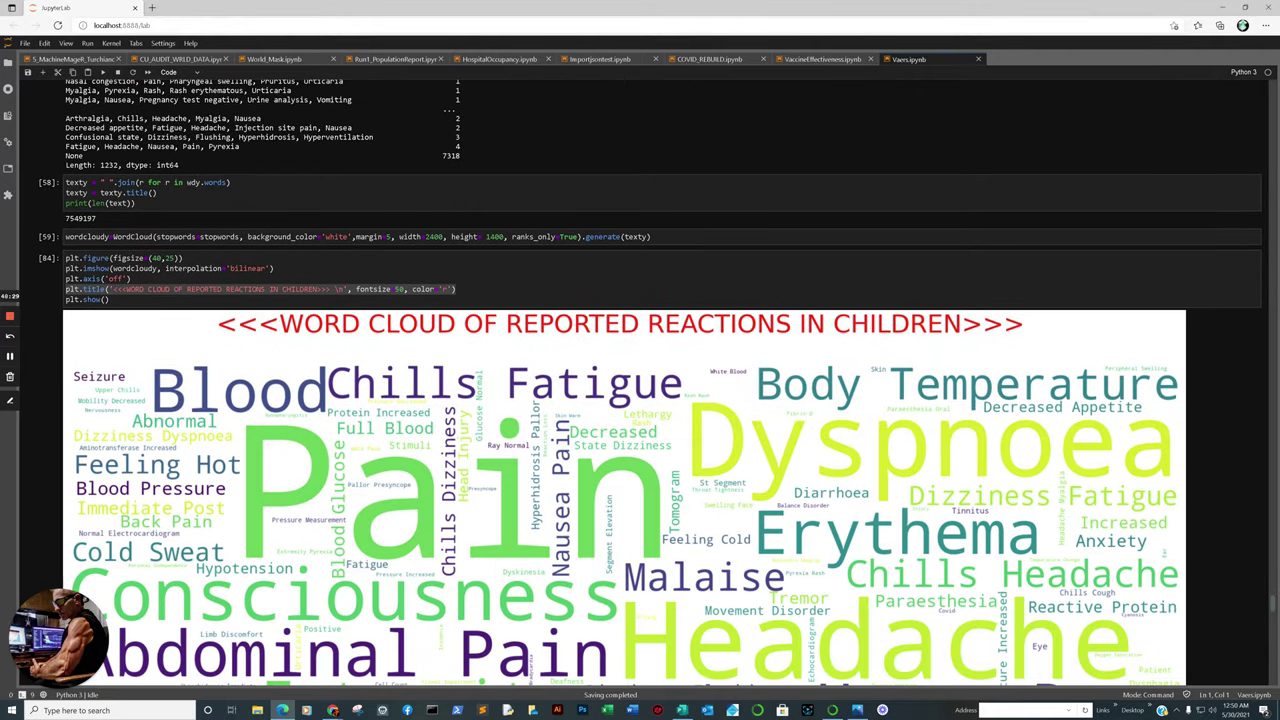
pyautogui.scroll(-2, 660, 400)
pyautogui.scroll(-2, 660, 400)
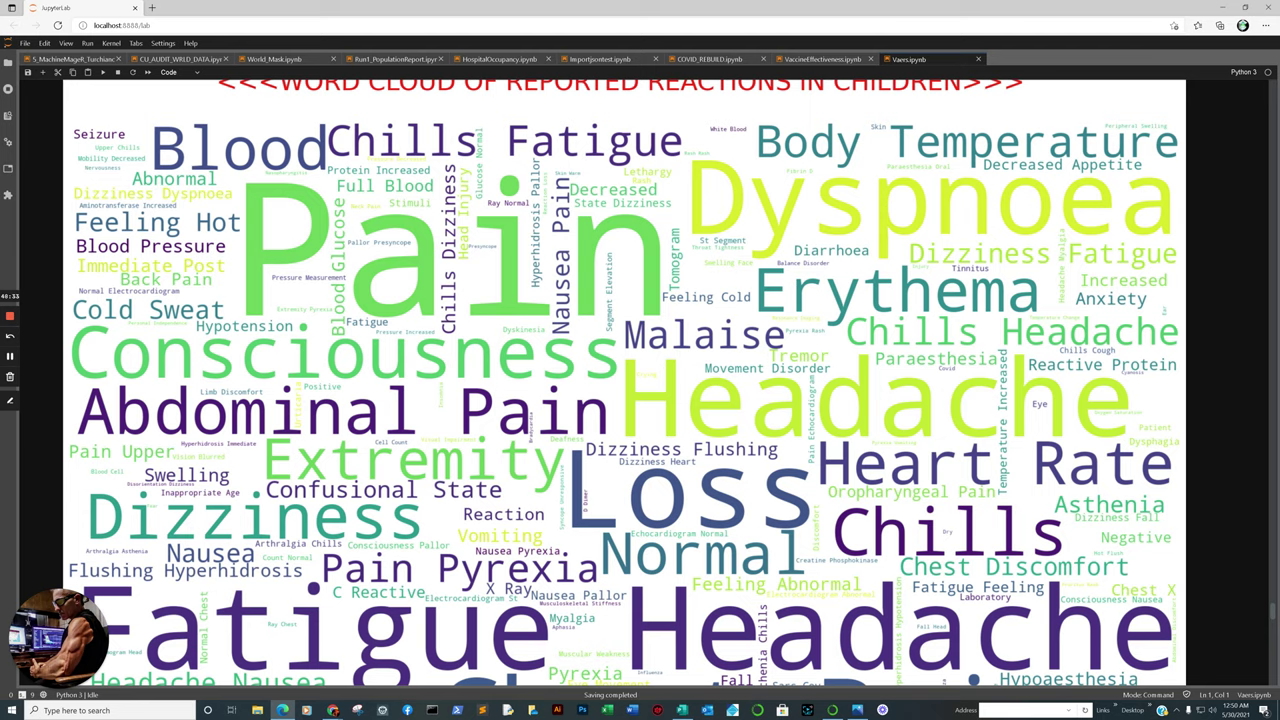
pyautogui.hotkey('ctrl', '-')
pyautogui.hotkey('ctrl', '-')
pyautogui.scroll(4, 660, 400)
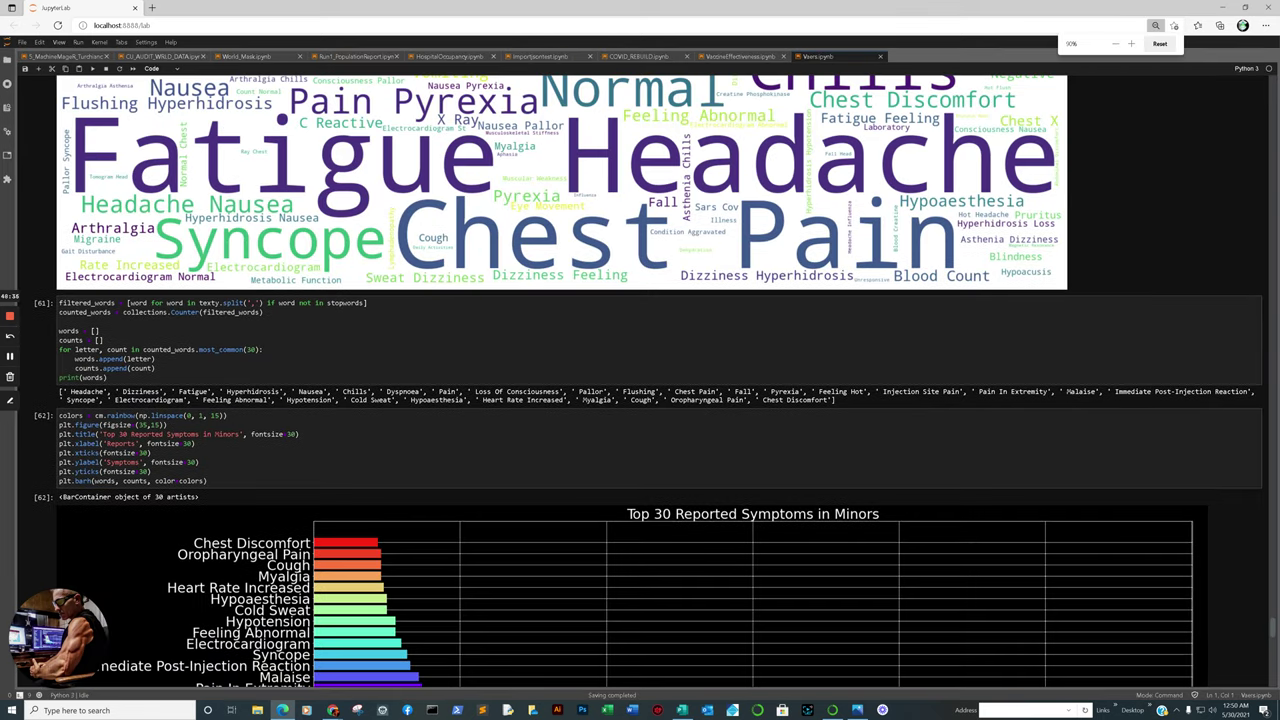
pyautogui.scroll(4, 660, 400)
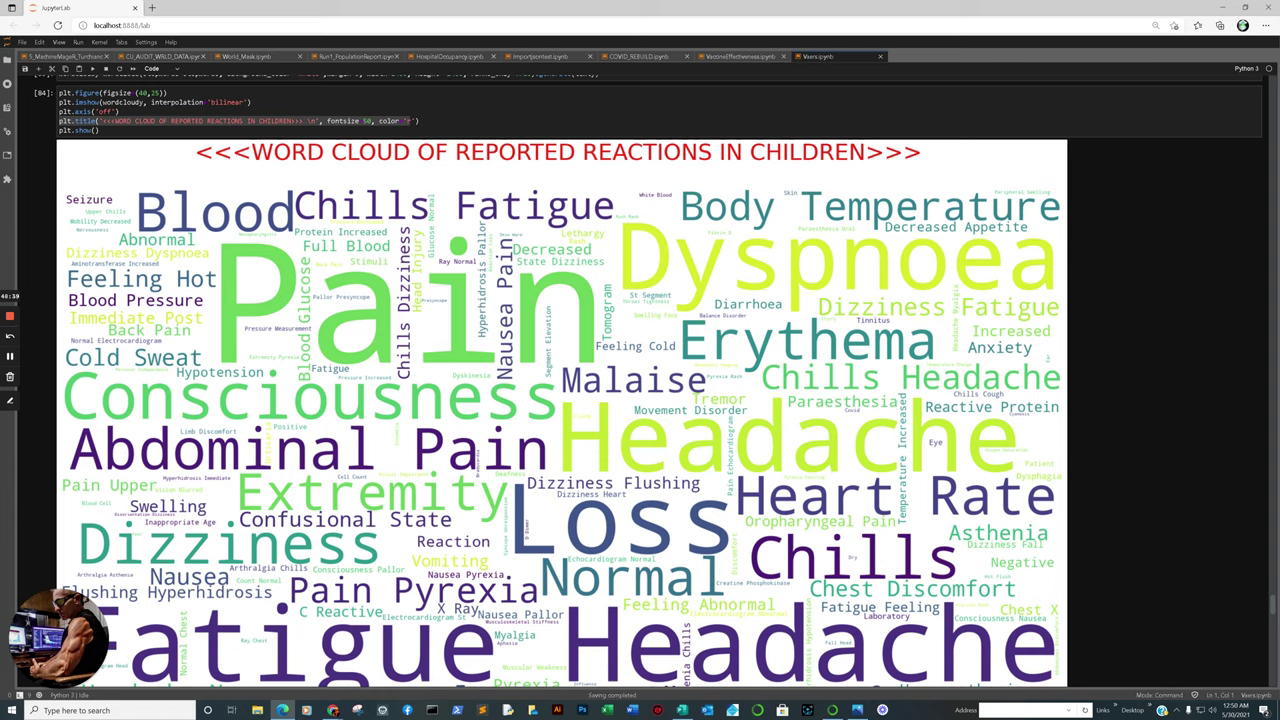
pyautogui.scroll(-2, 660, 400)
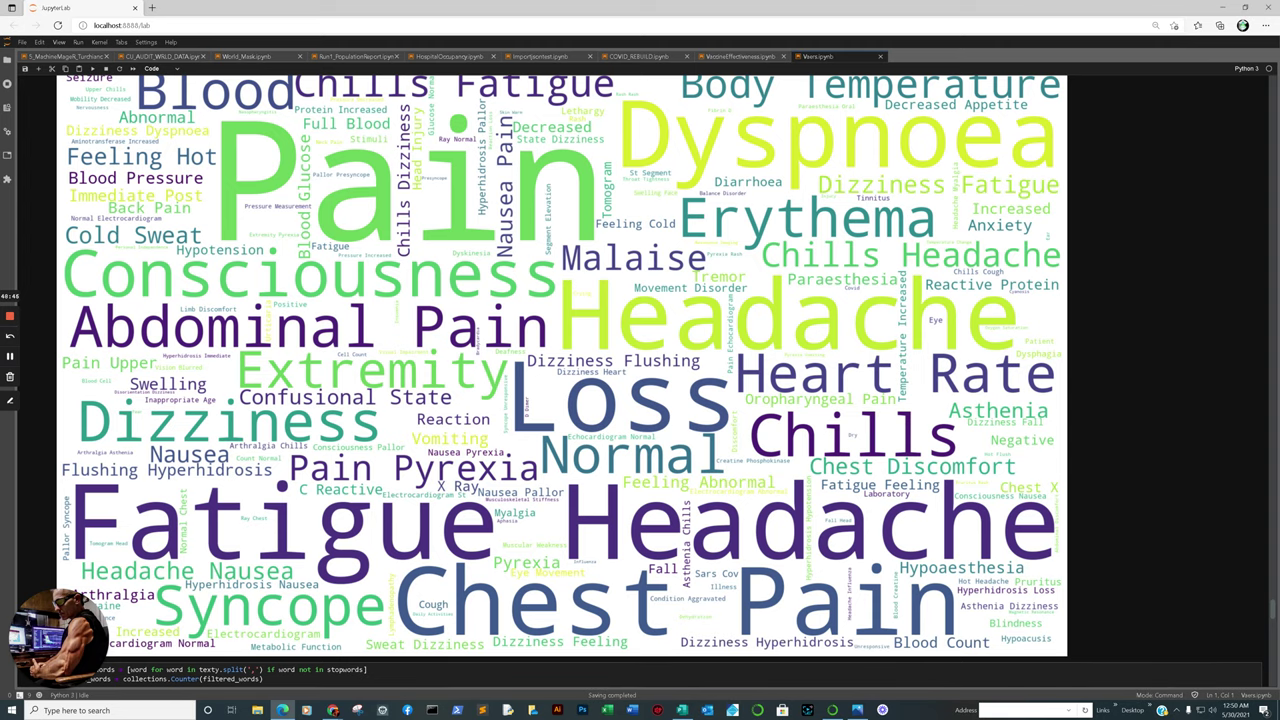
pyautogui.scroll(2, 660, 380)
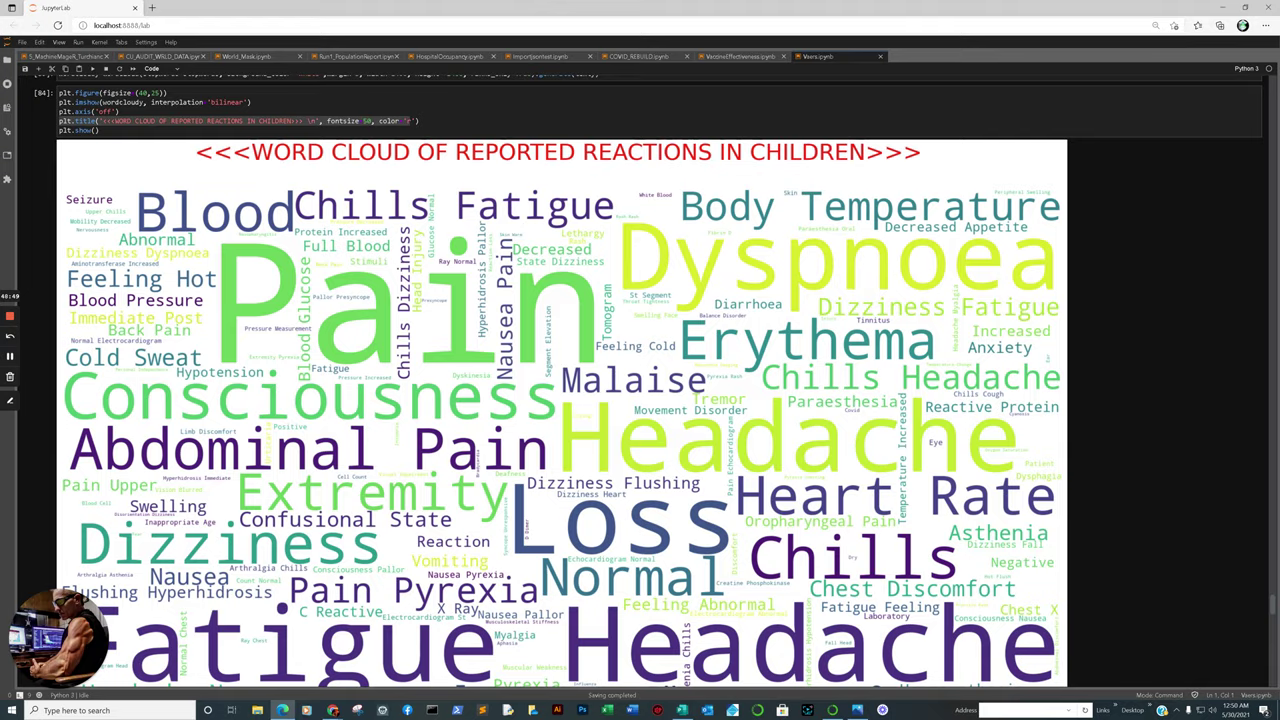
pyautogui.scroll(-6, 660, 380)
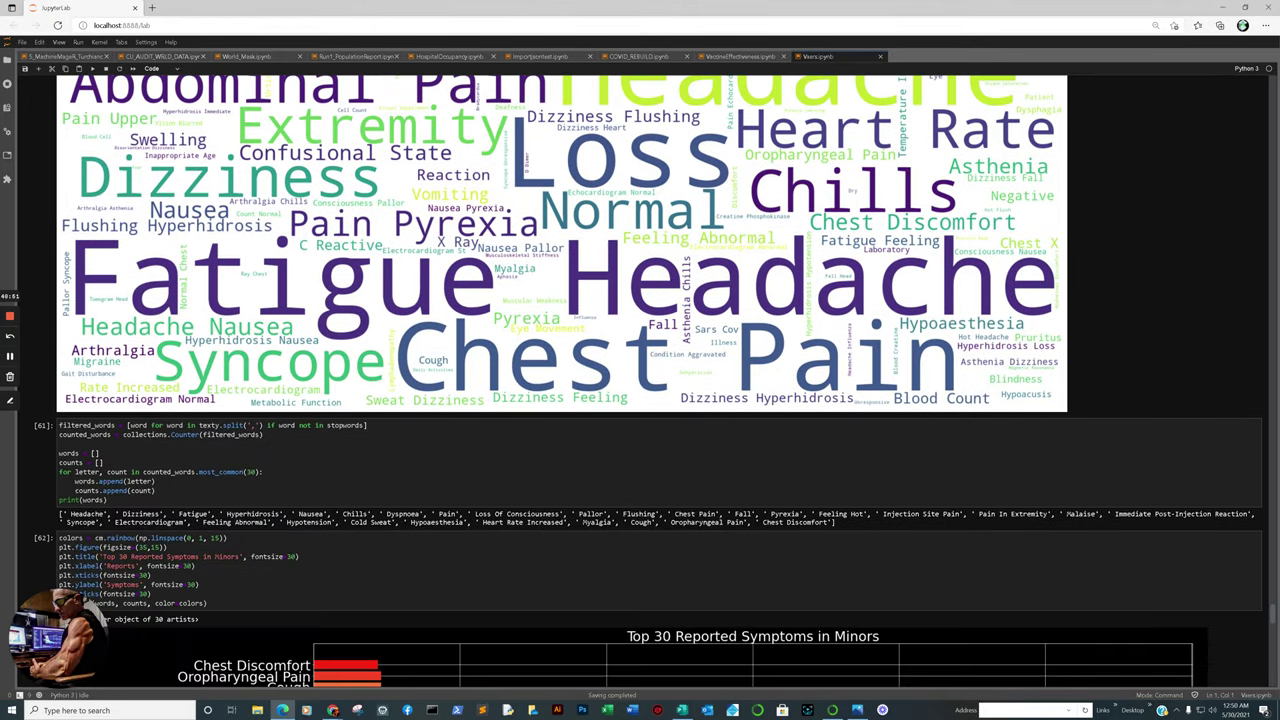
pyautogui.hotkey('ctrl', '+')
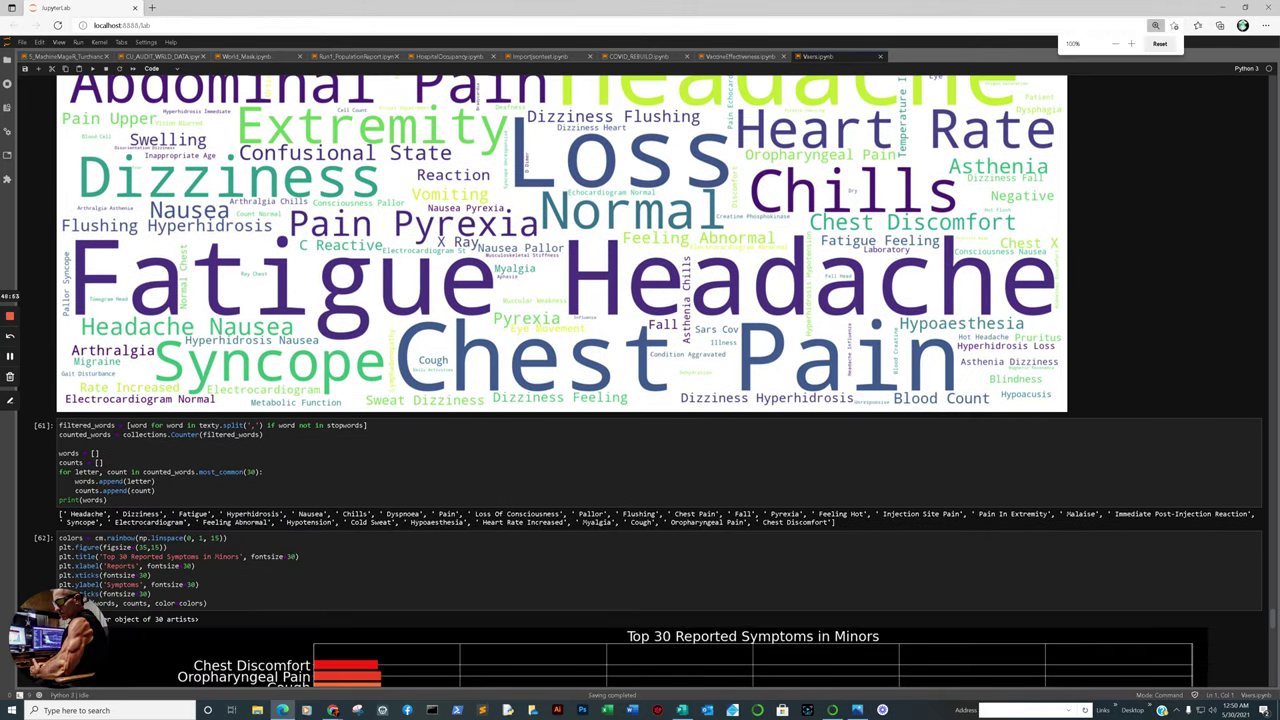
pyautogui.scroll(-20, 660, 380)
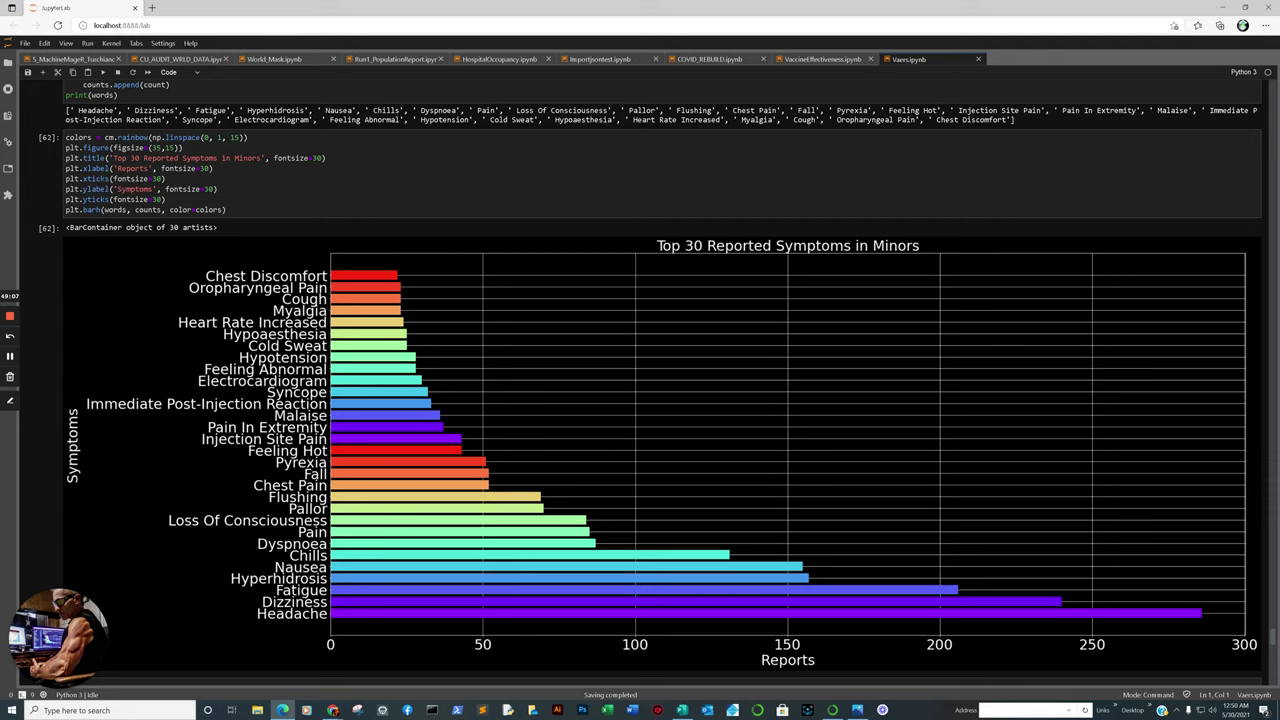
# Select cell [62] and scroll through the minors' symptom chart down to Chest Discomfort and Cough.
pyautogui.click(242, 382)
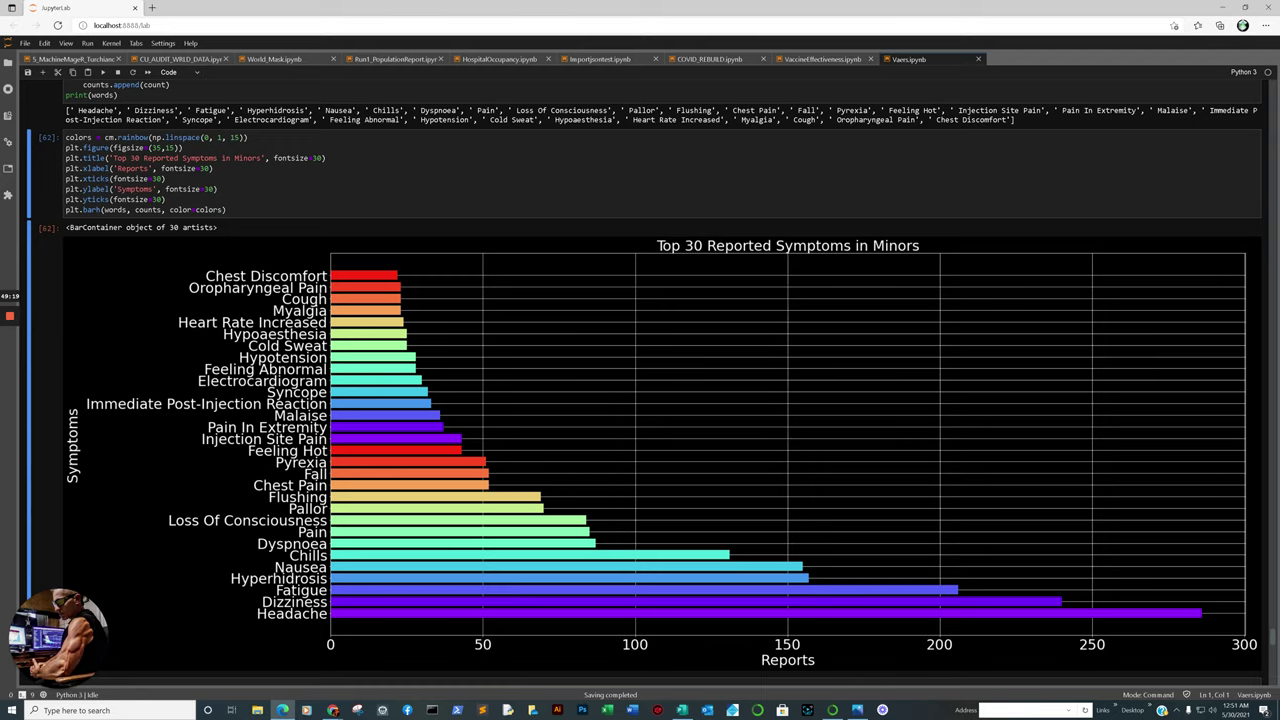
pyautogui.scroll(-8, 660, 400)
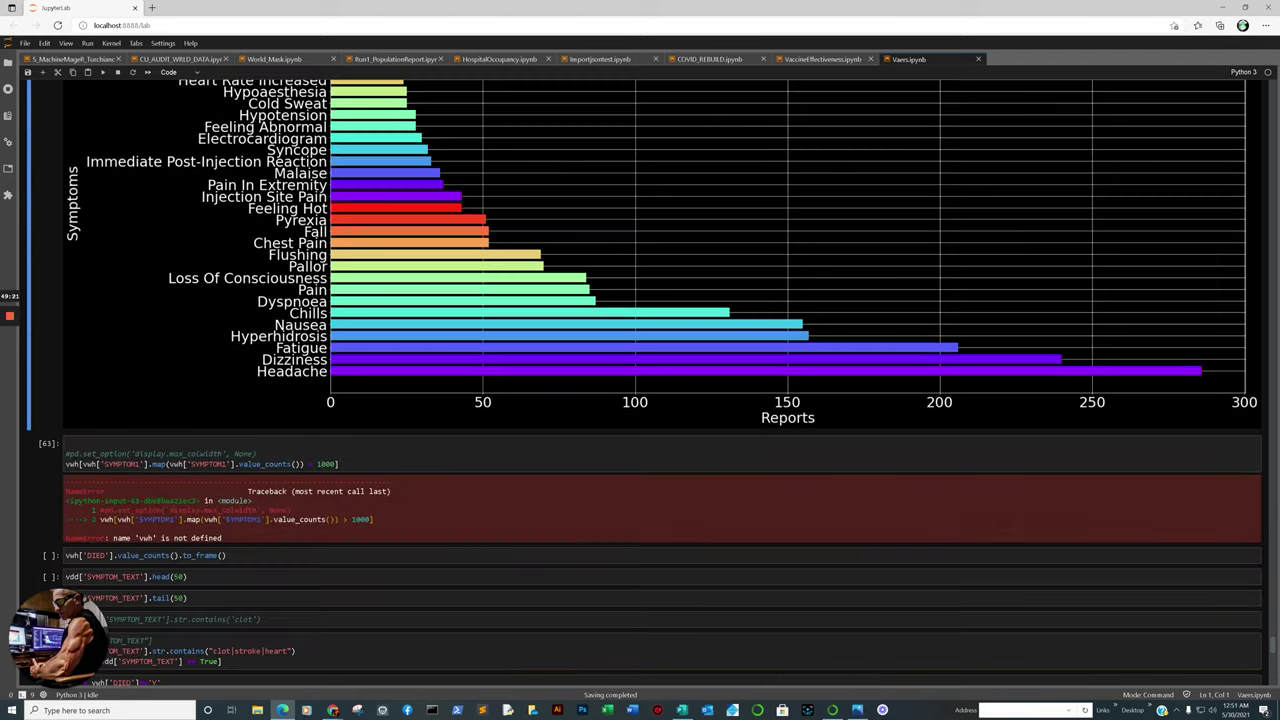
pyautogui.scroll(5, 660, 400)
pyautogui.scroll(4, 660, 400)
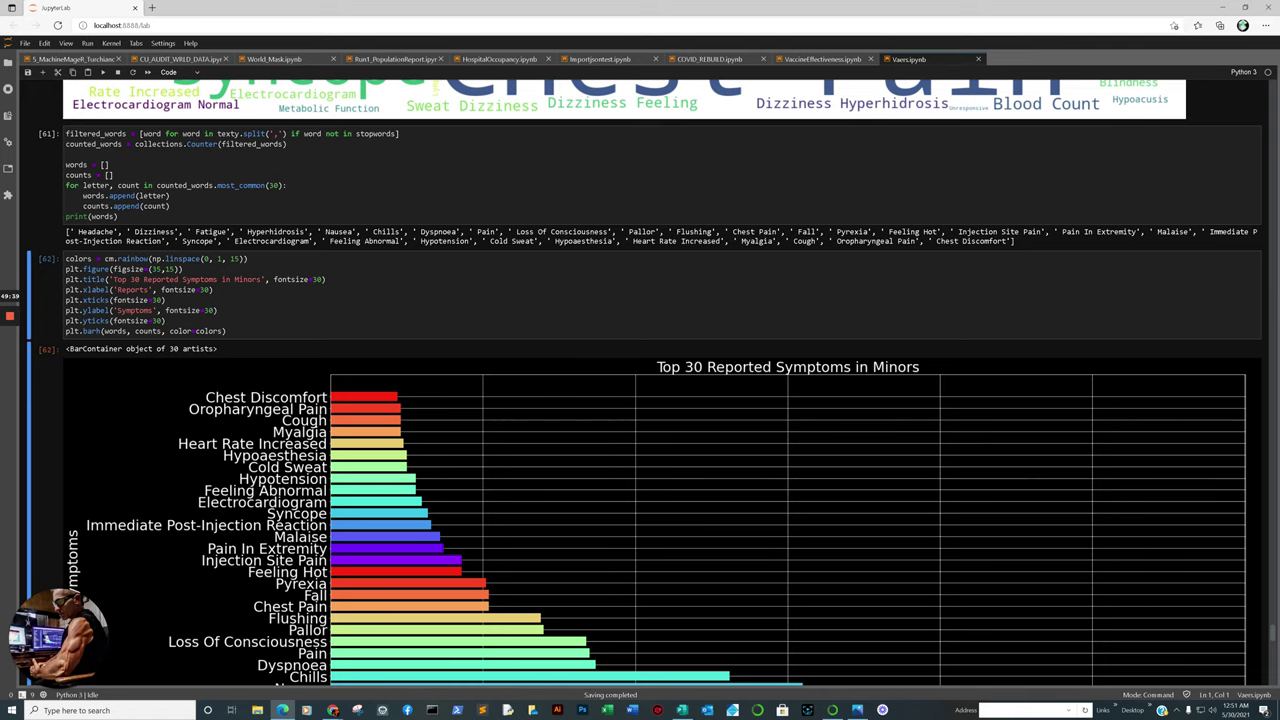
pyautogui.scroll(-2, 660, 400)
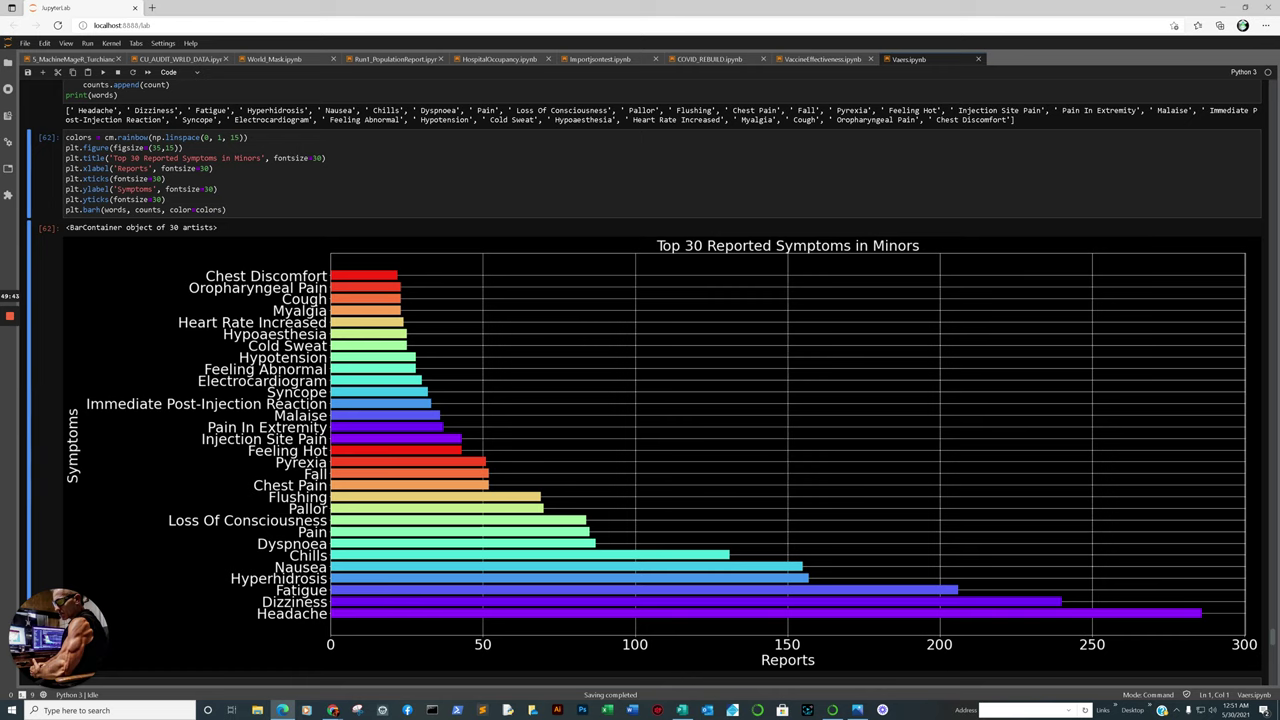
# Scroll up to the all-reports symptom word cloud, then bring the VAERS Event Details window forward.
pyautogui.scroll(20, 660, 380)
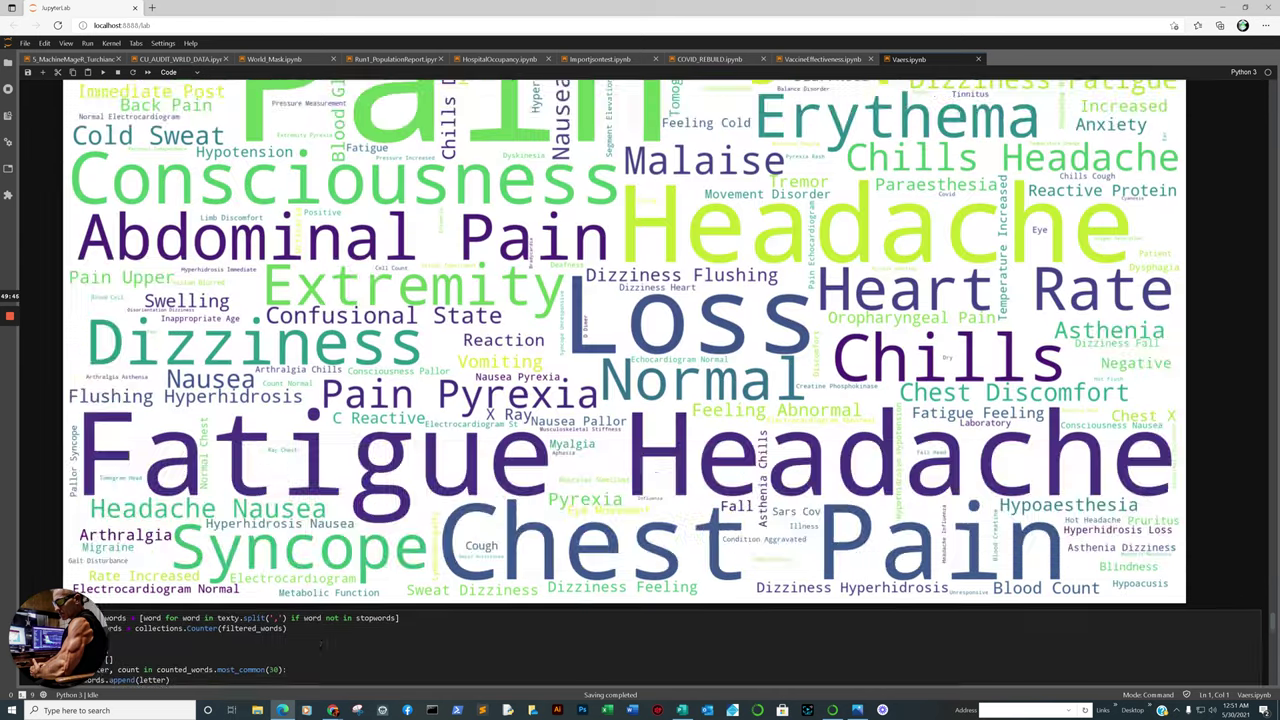
pyautogui.scroll(15, 660, 380)
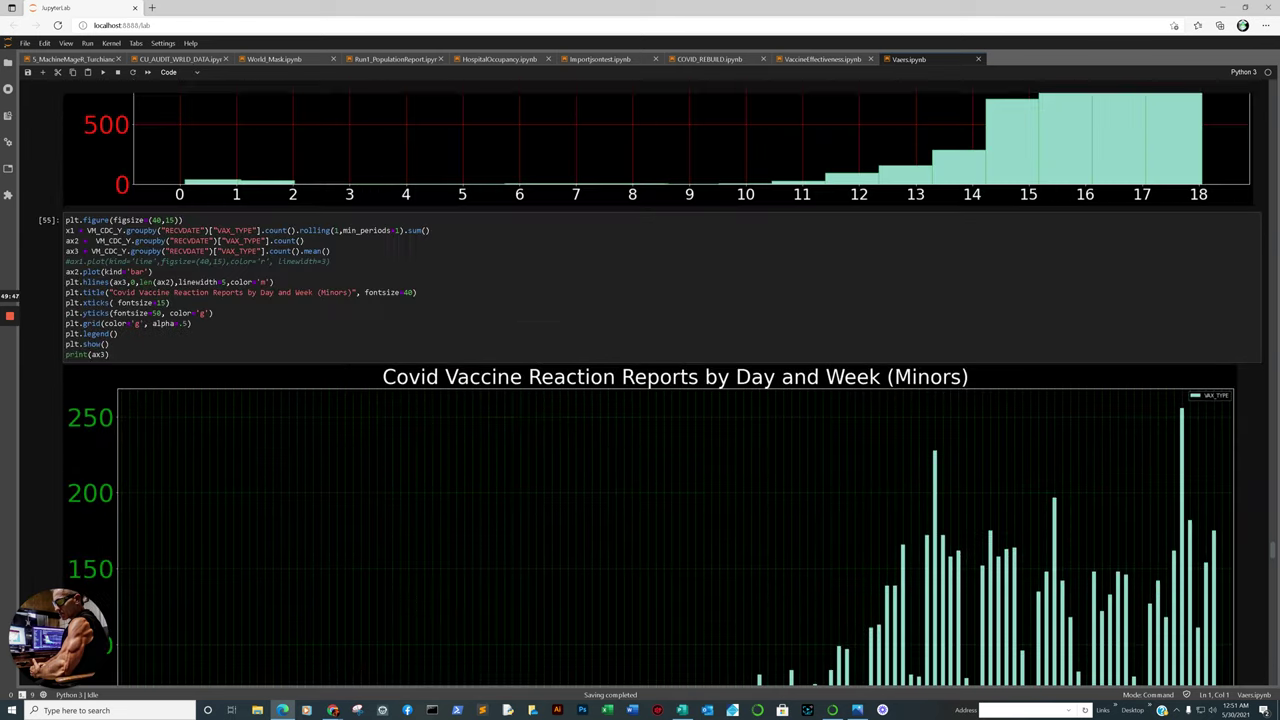
pyautogui.scroll(10, 660, 380)
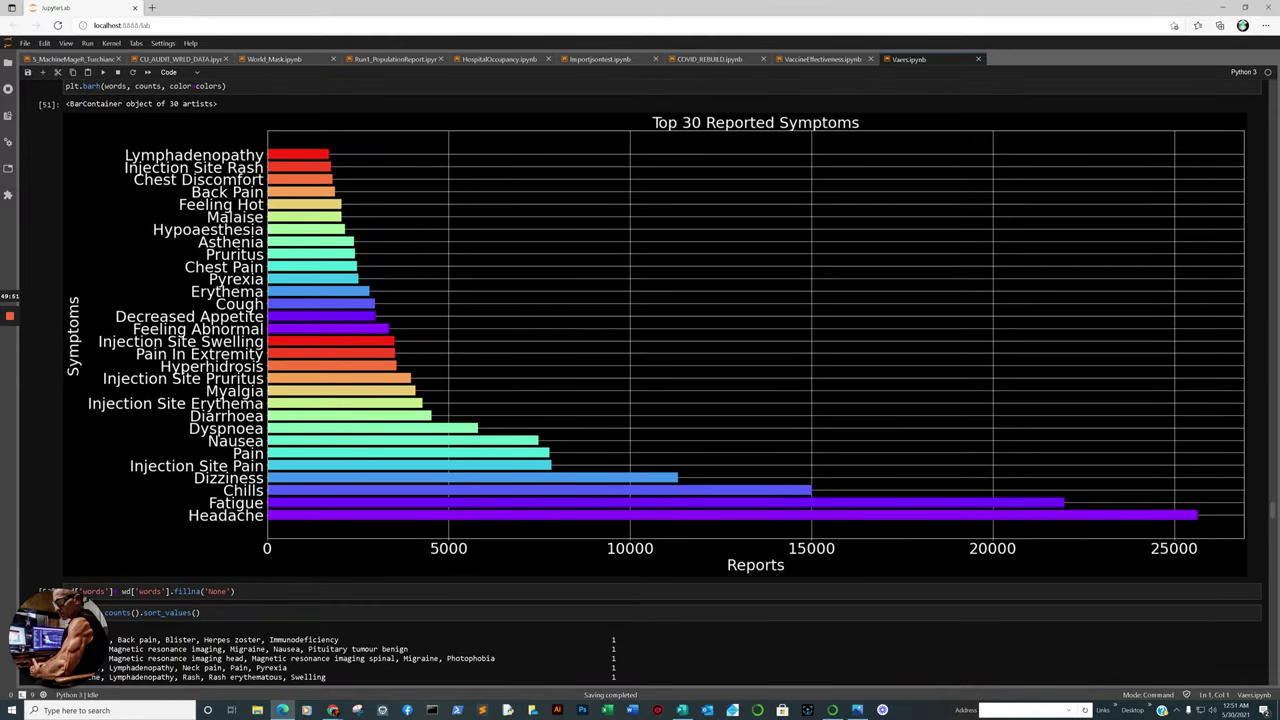
pyautogui.scroll(10, 660, 383)
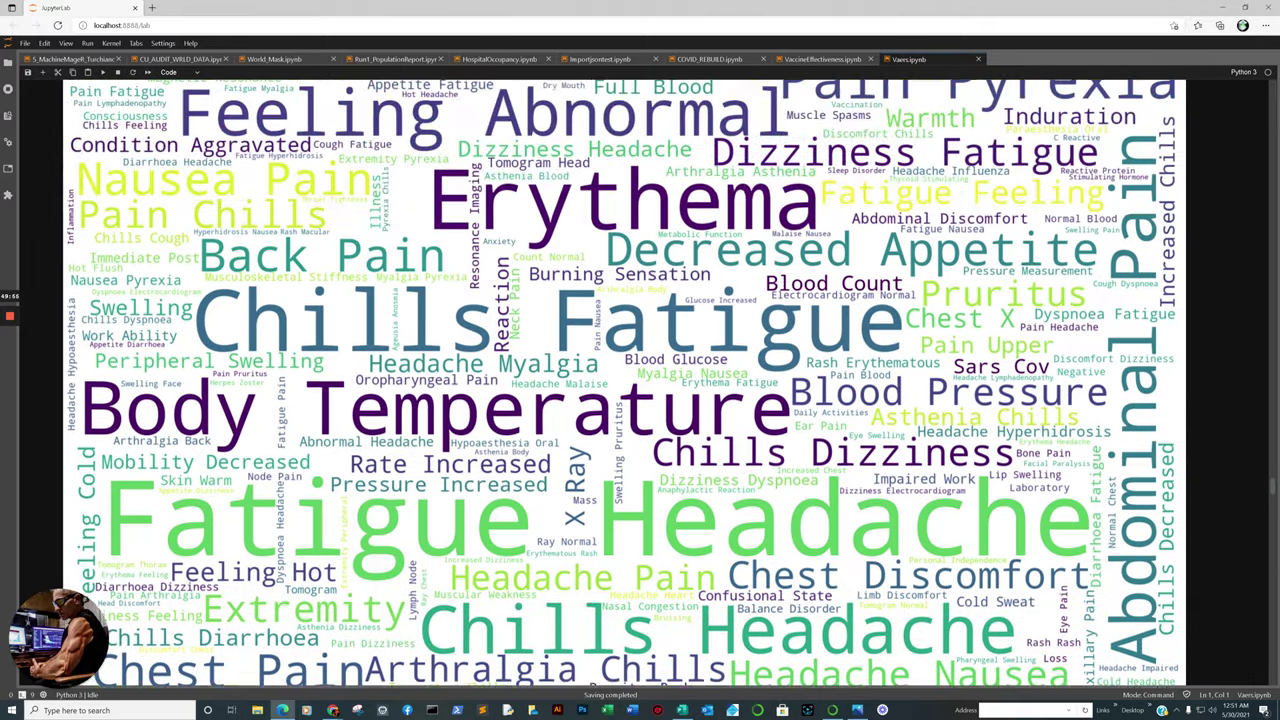
pyautogui.scroll(15, 660, 383)
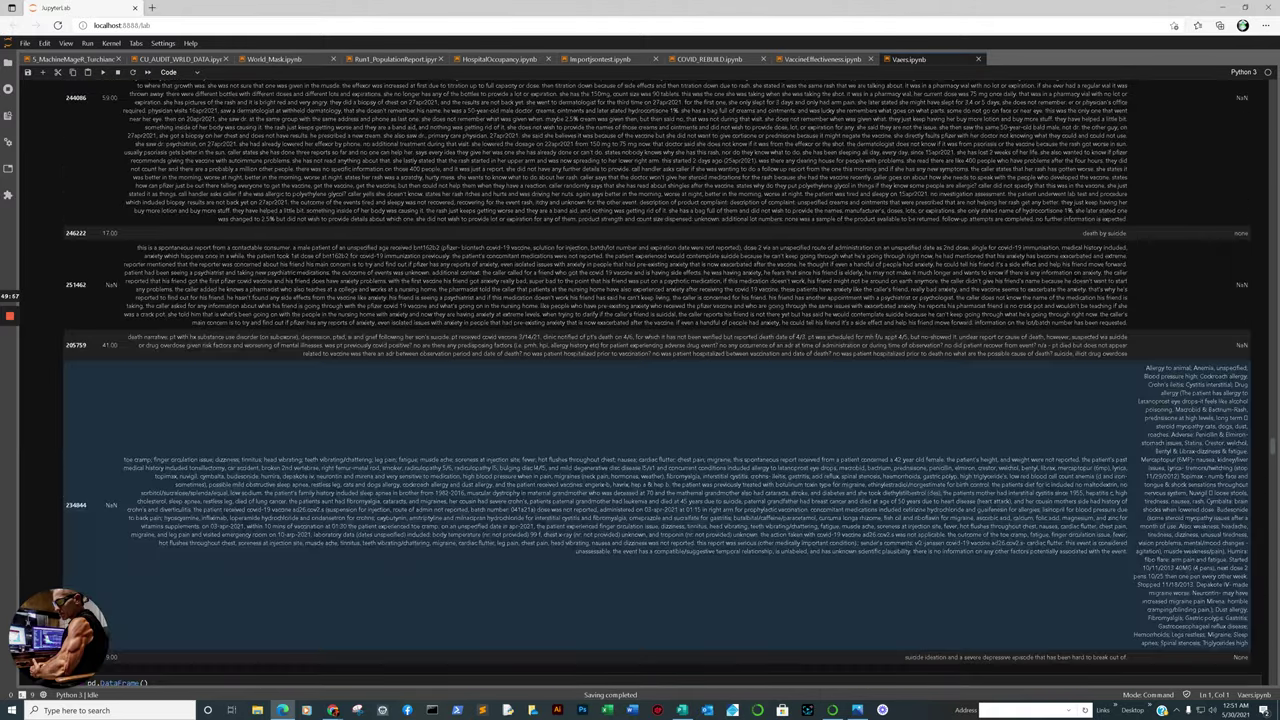
pyautogui.scroll(15, 660, 383)
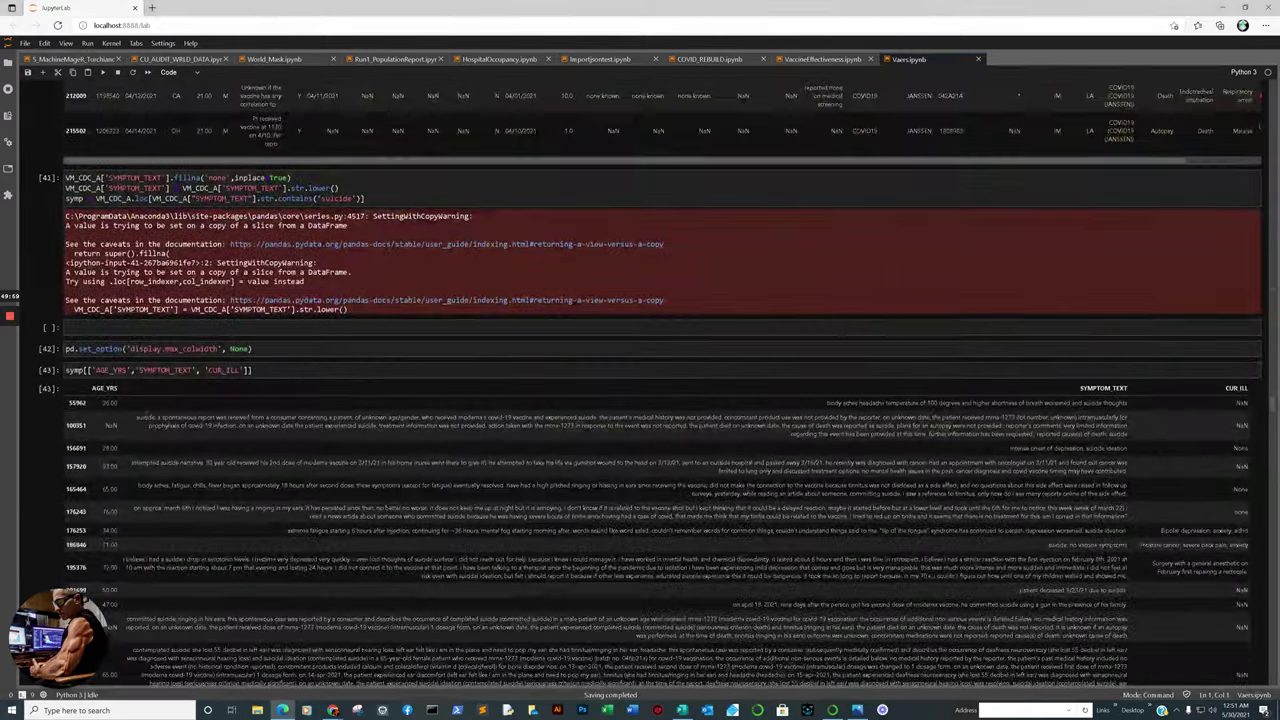
pyautogui.scroll(-10, 640, 340)
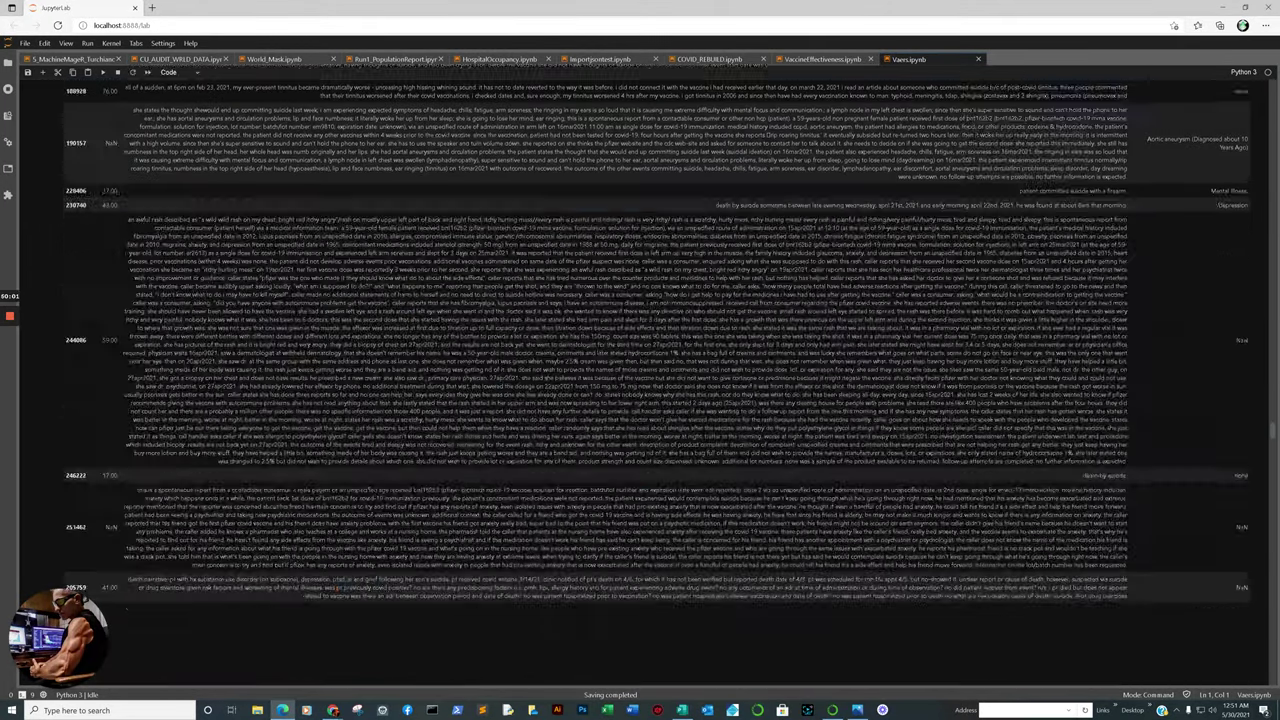
pyautogui.scroll(-15, 640, 360)
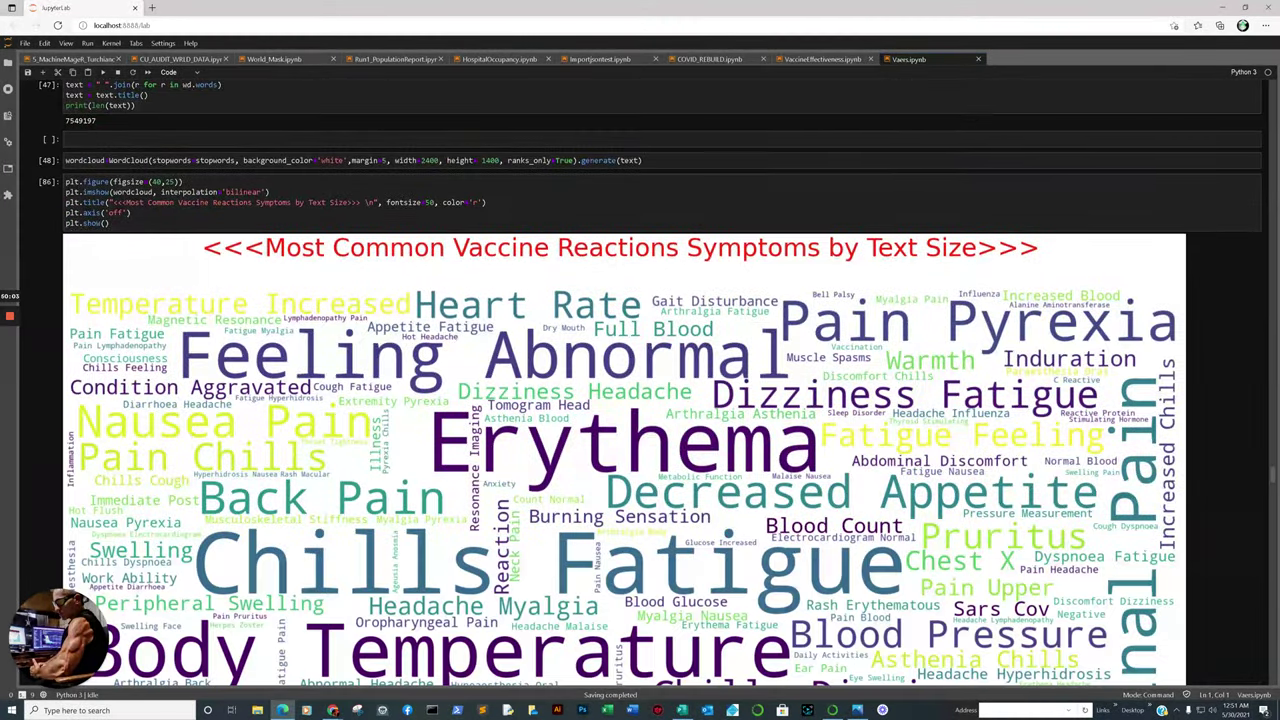
pyautogui.scroll(-5, 640, 380)
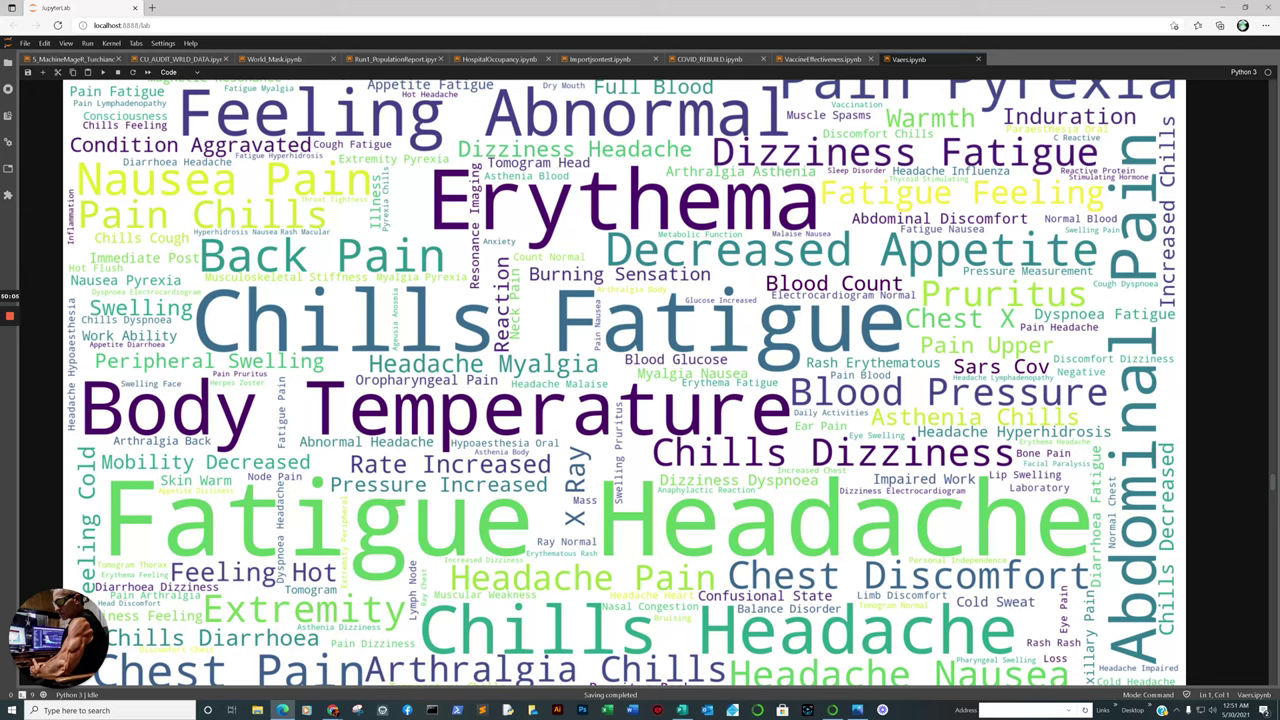
pyautogui.moveTo(290, 710)
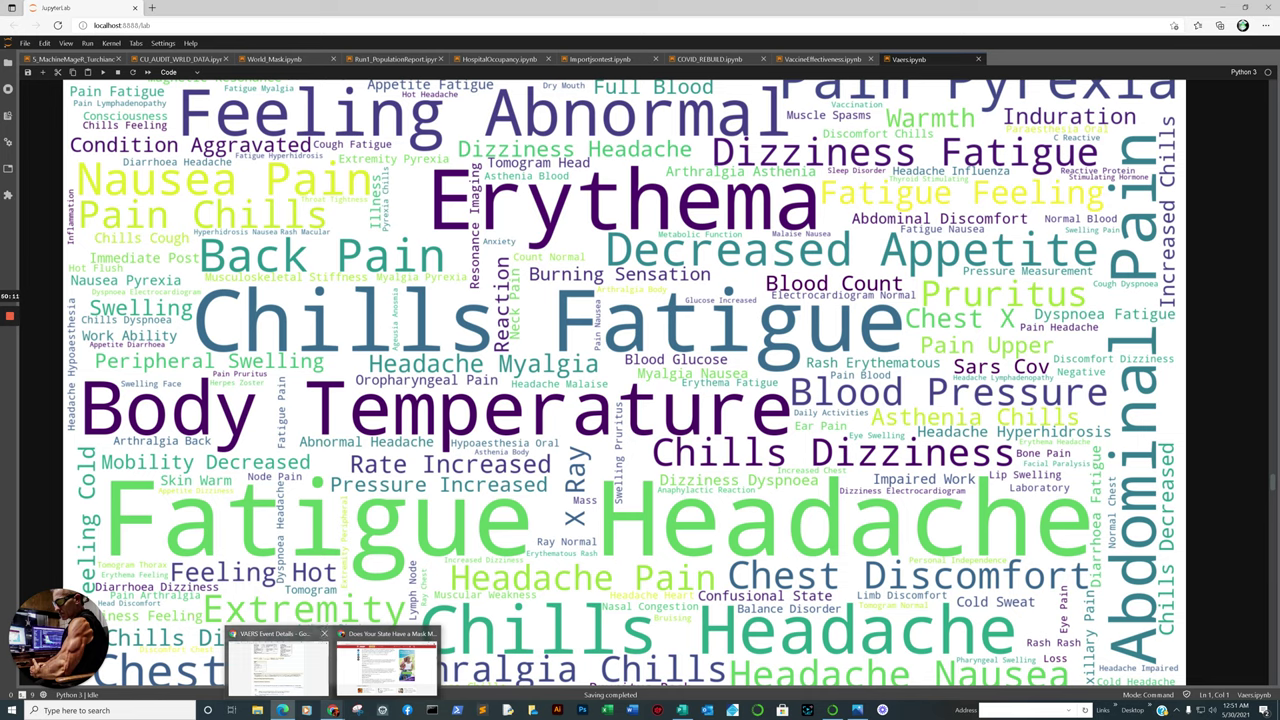
pyautogui.click(300, 663)
# Look over the infant-death VAERS event details, then return to JupyterLab's Monte Carlo notebook.
pyautogui.scroll(2, 300, 663)
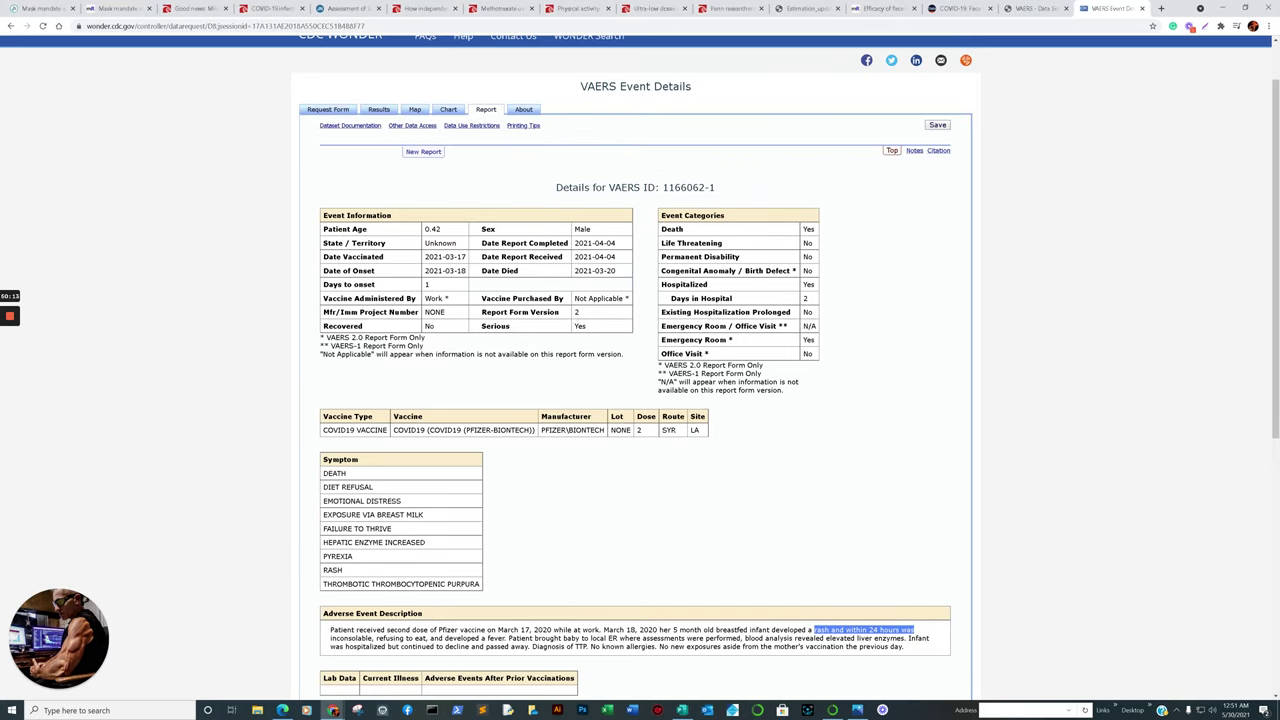
pyautogui.scroll(-2, 635, 400)
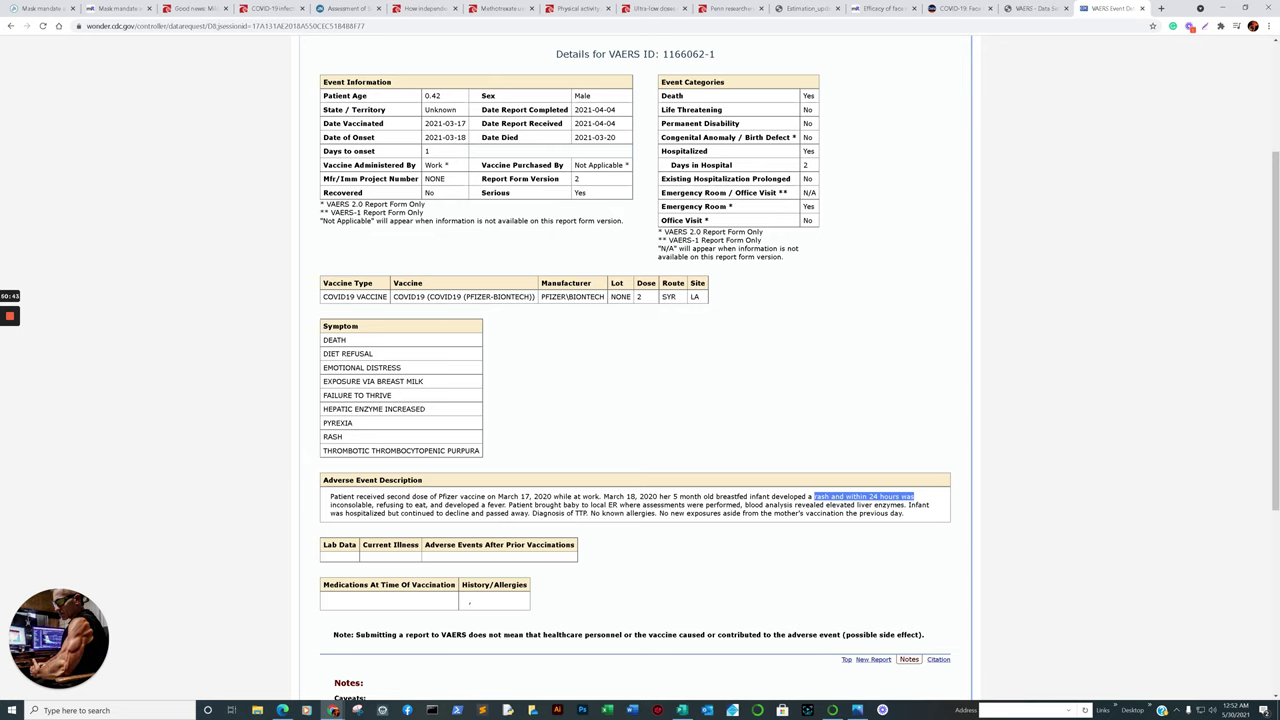
pyautogui.click(284, 660)
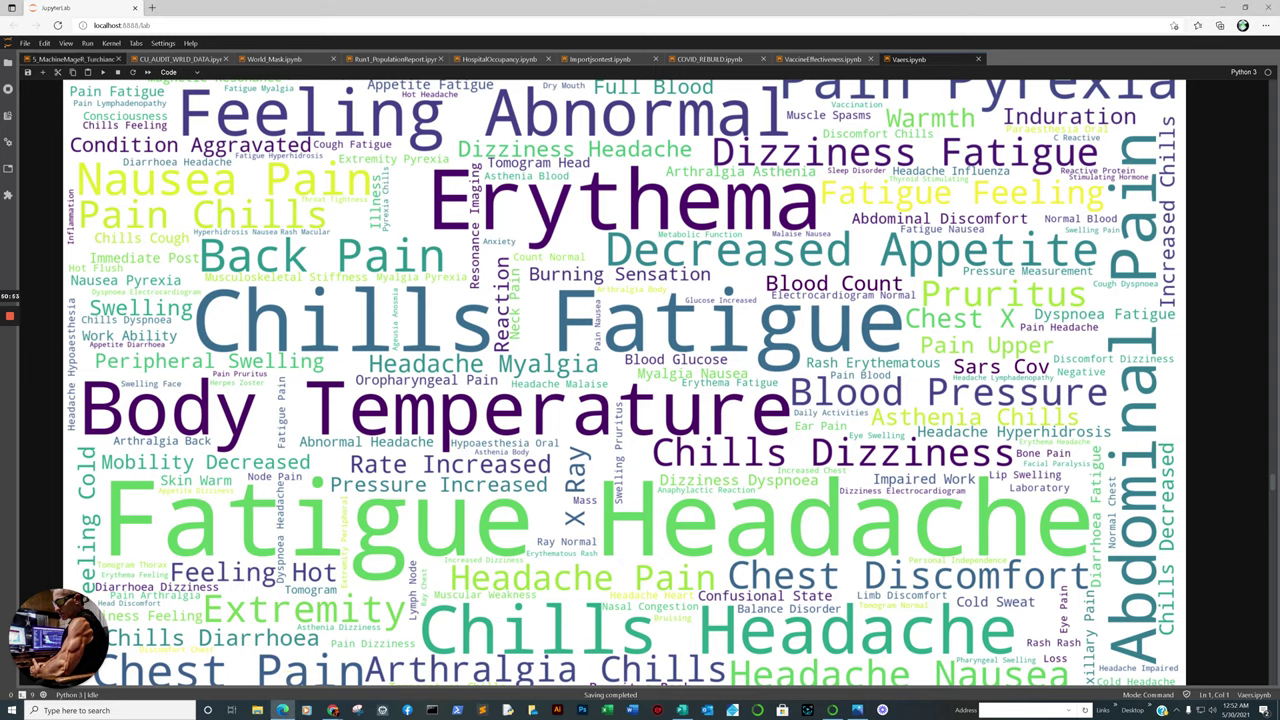
pyautogui.click(75, 59)
# Scroll through the Monte Carlo prediction plots in the first notebook.
pyautogui.scroll(3, 640, 380)
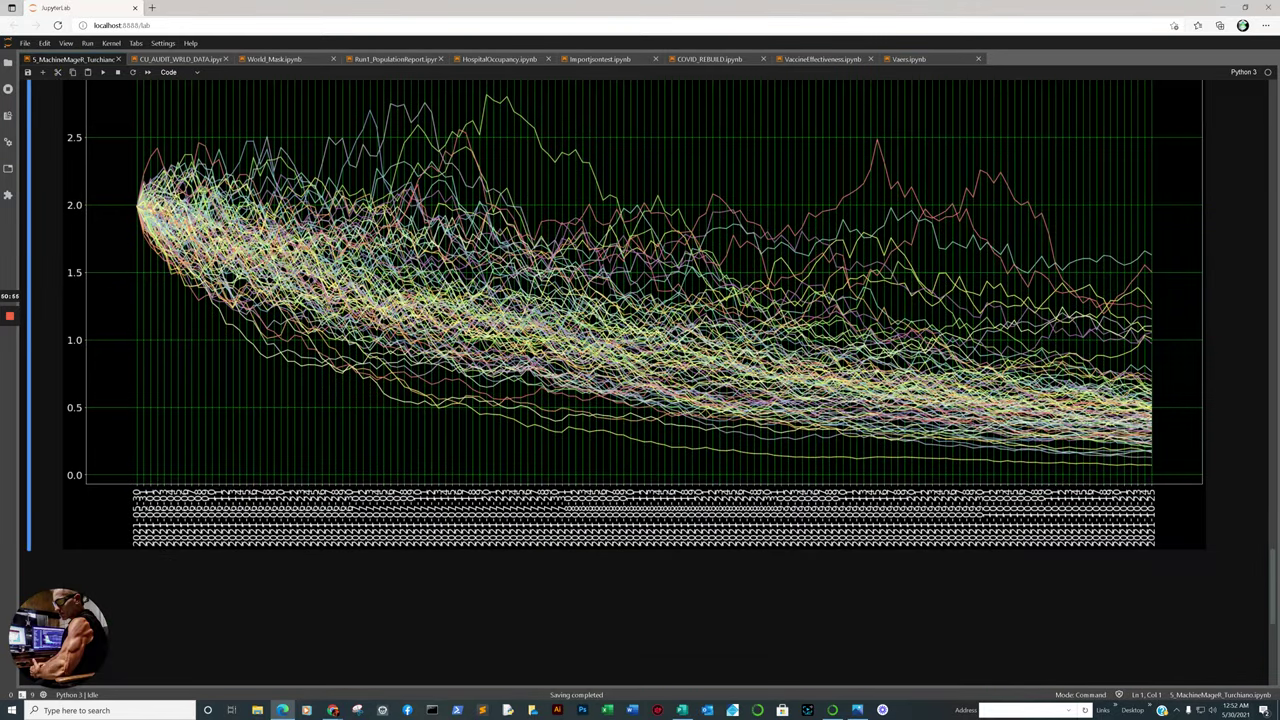
pyautogui.scroll(3, 660, 380)
pyautogui.scroll(-2, 660, 380)
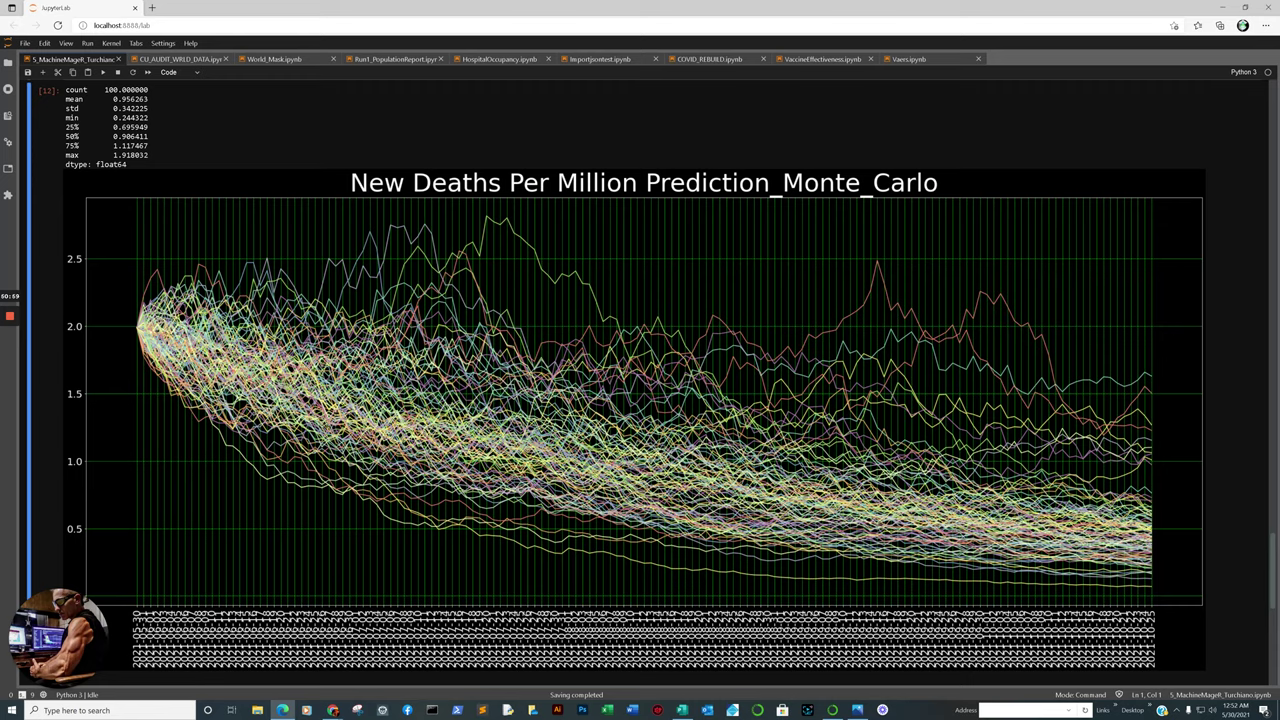
pyautogui.scroll(15, 640, 380)
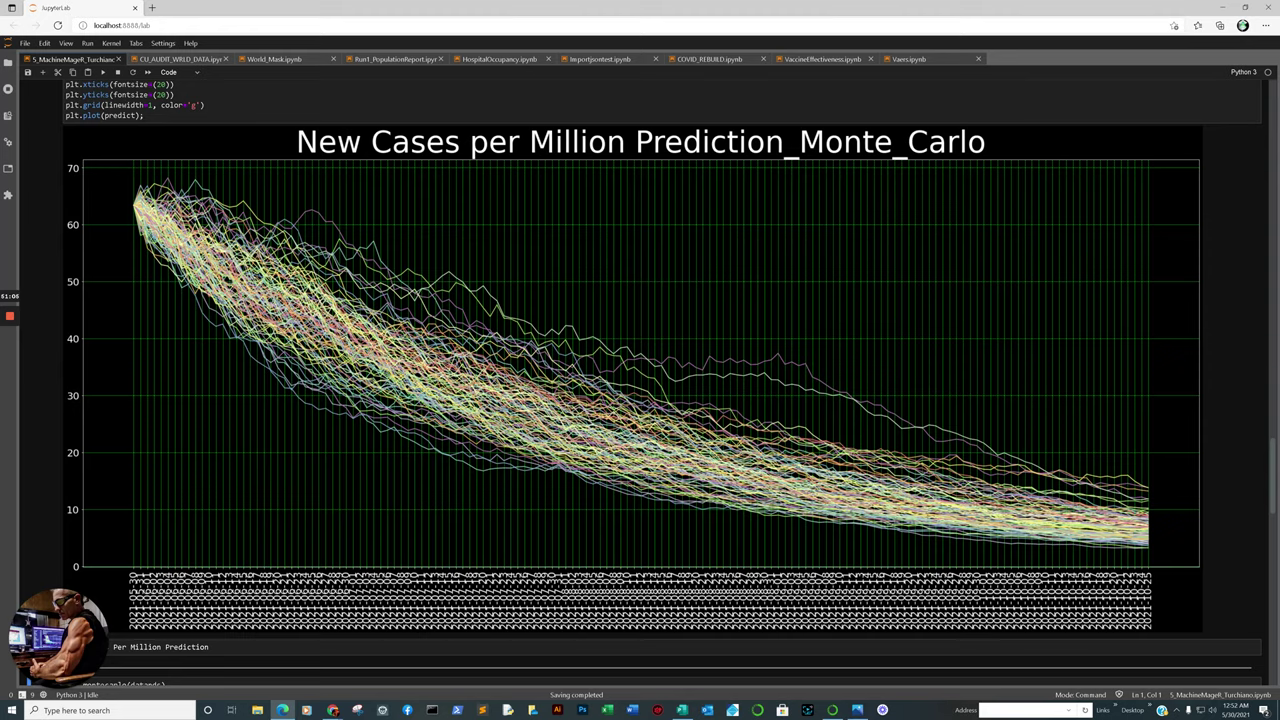
pyautogui.scroll(-2, 660, 380)
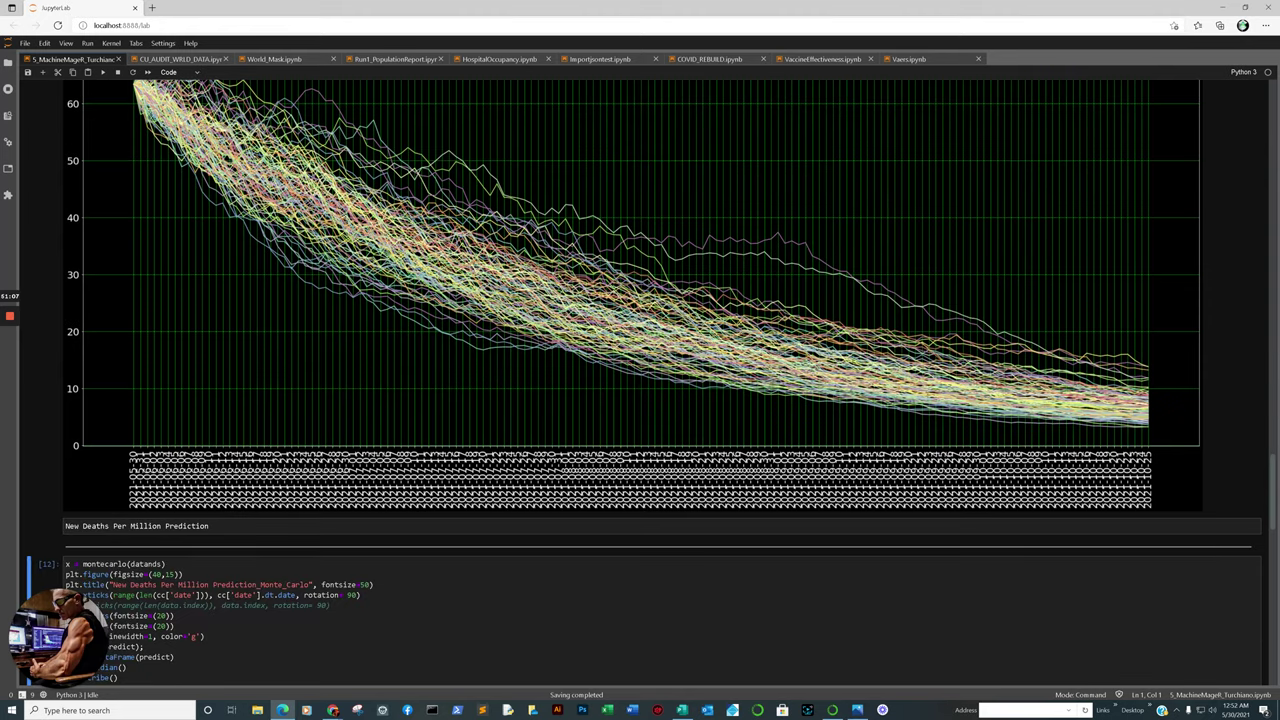
pyautogui.scroll(-10, 660, 380)
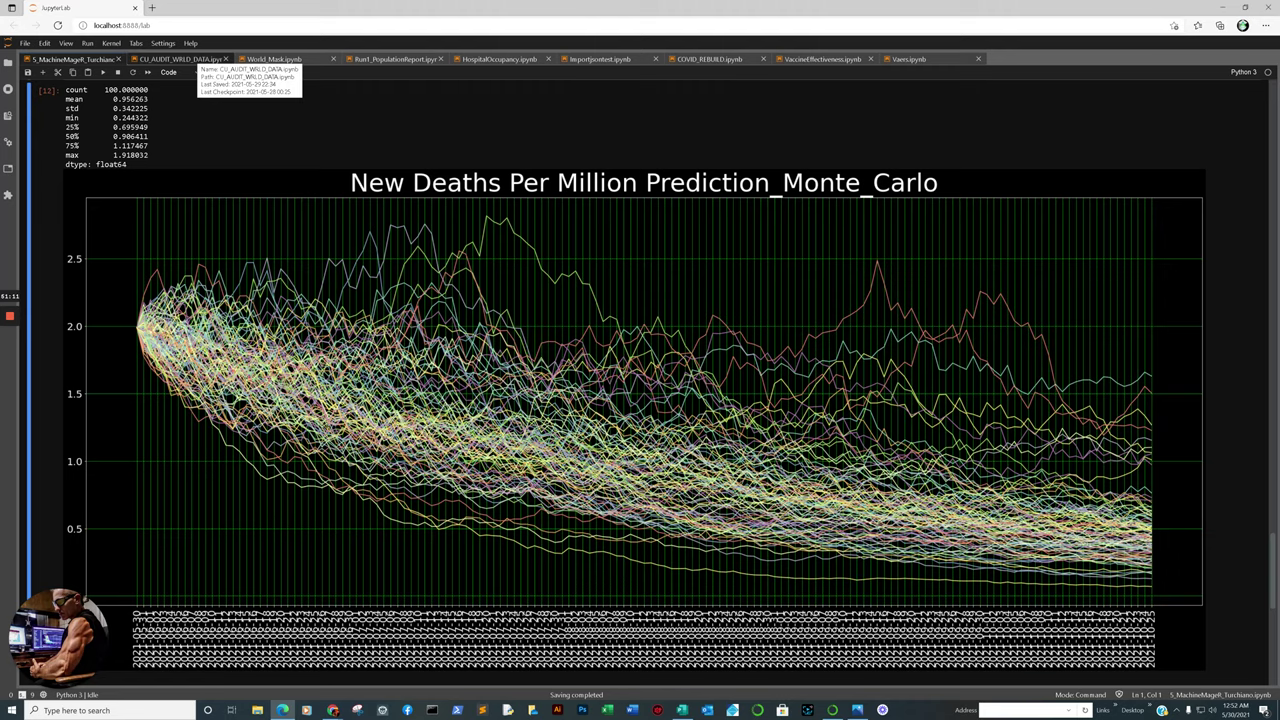
# Switch to the CU_AUDIT_WRLD_DATA notebook and scroll up through its earlier charts.
pyautogui.click(180, 59)
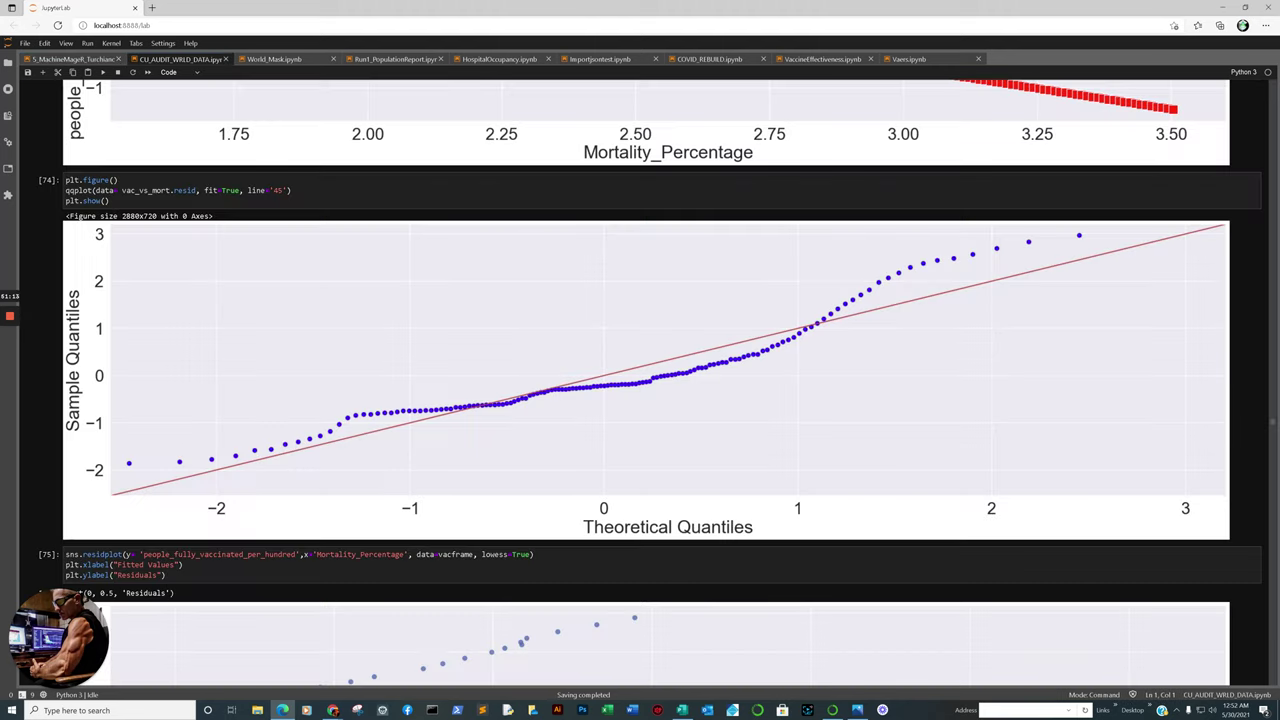
pyautogui.scroll(10, 660, 380)
pyautogui.scroll(15, 660, 380)
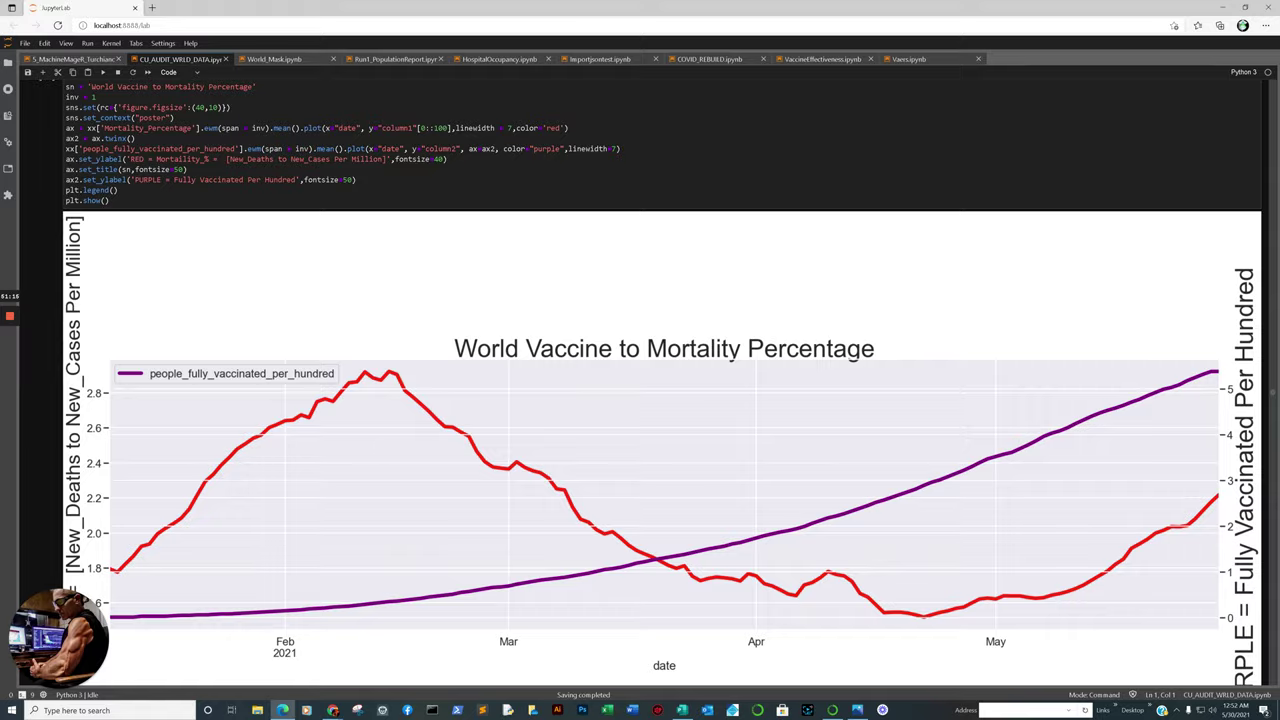
pyautogui.scroll(20, 660, 380)
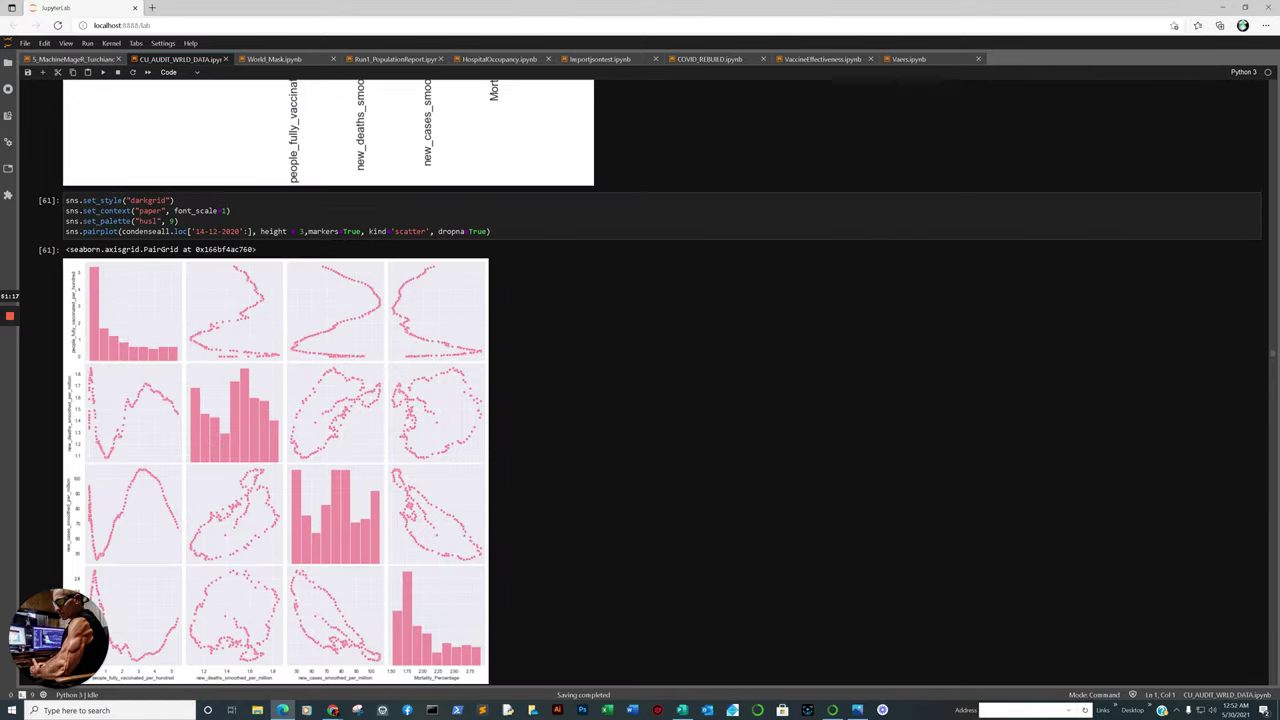
pyautogui.scroll(20, 660, 380)
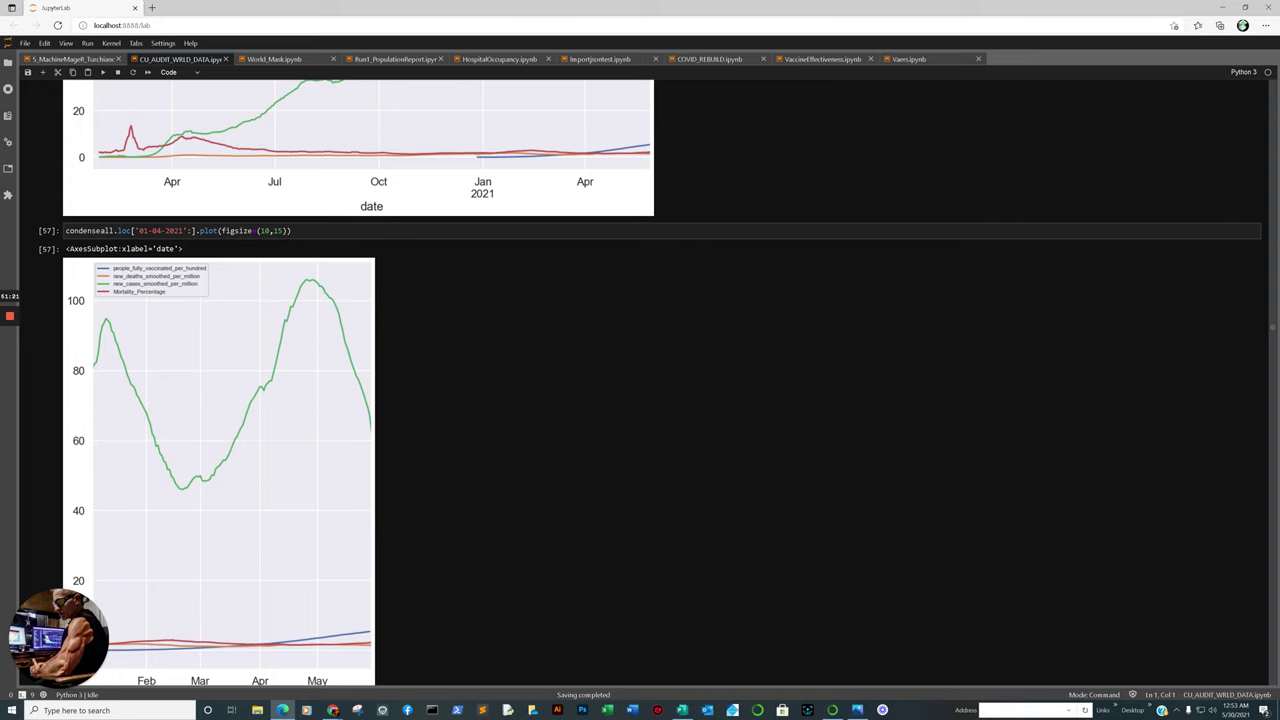
pyautogui.scroll(-1, 660, 380)
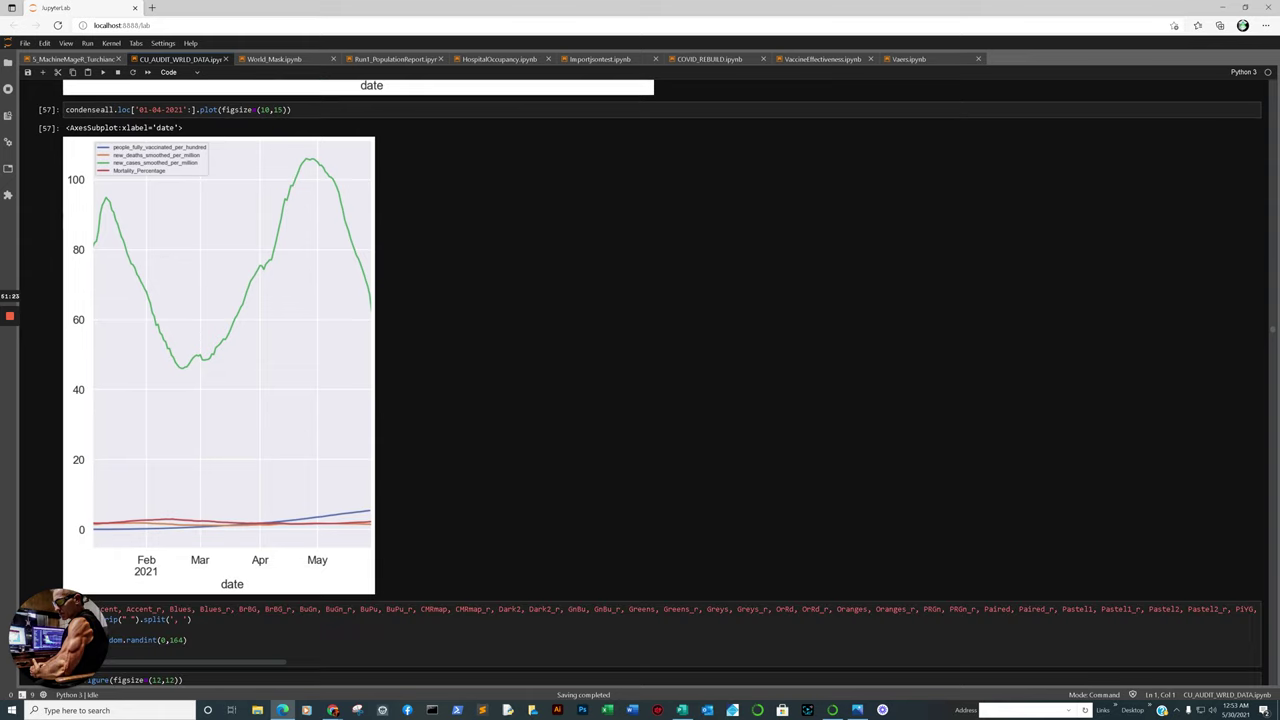
pyautogui.scroll(5, 660, 380)
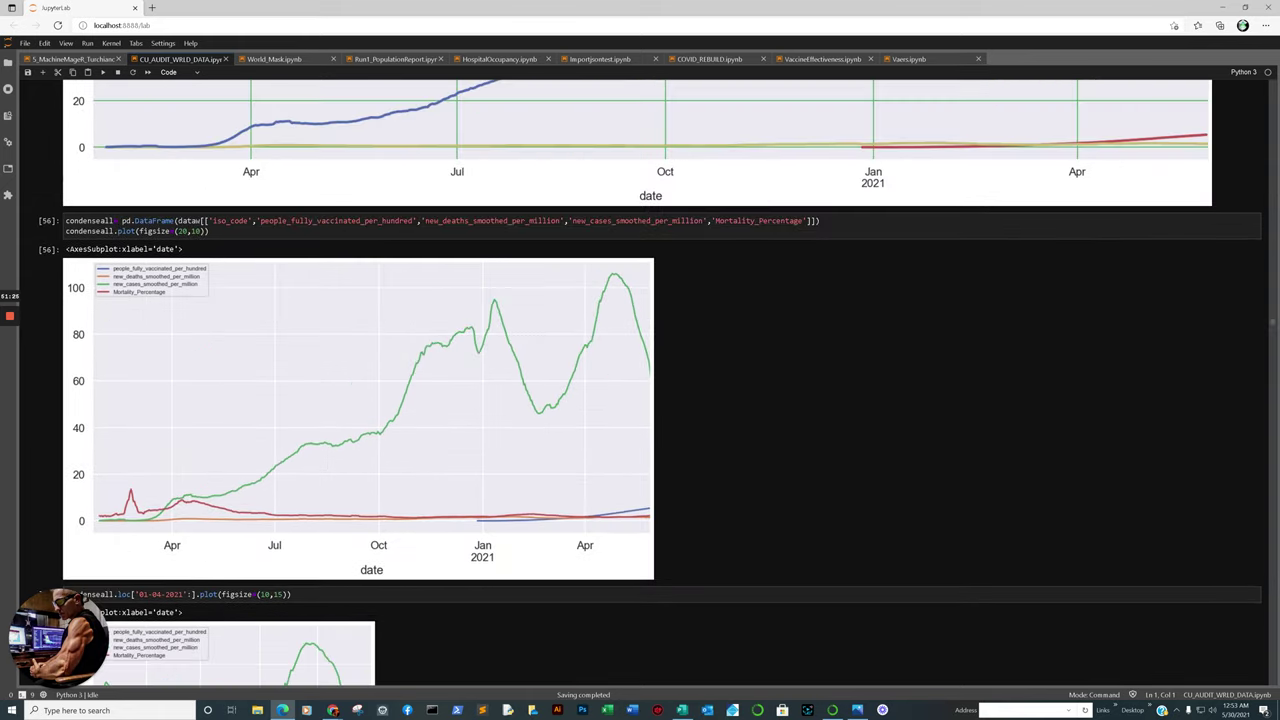
pyautogui.scroll(4, 660, 380)
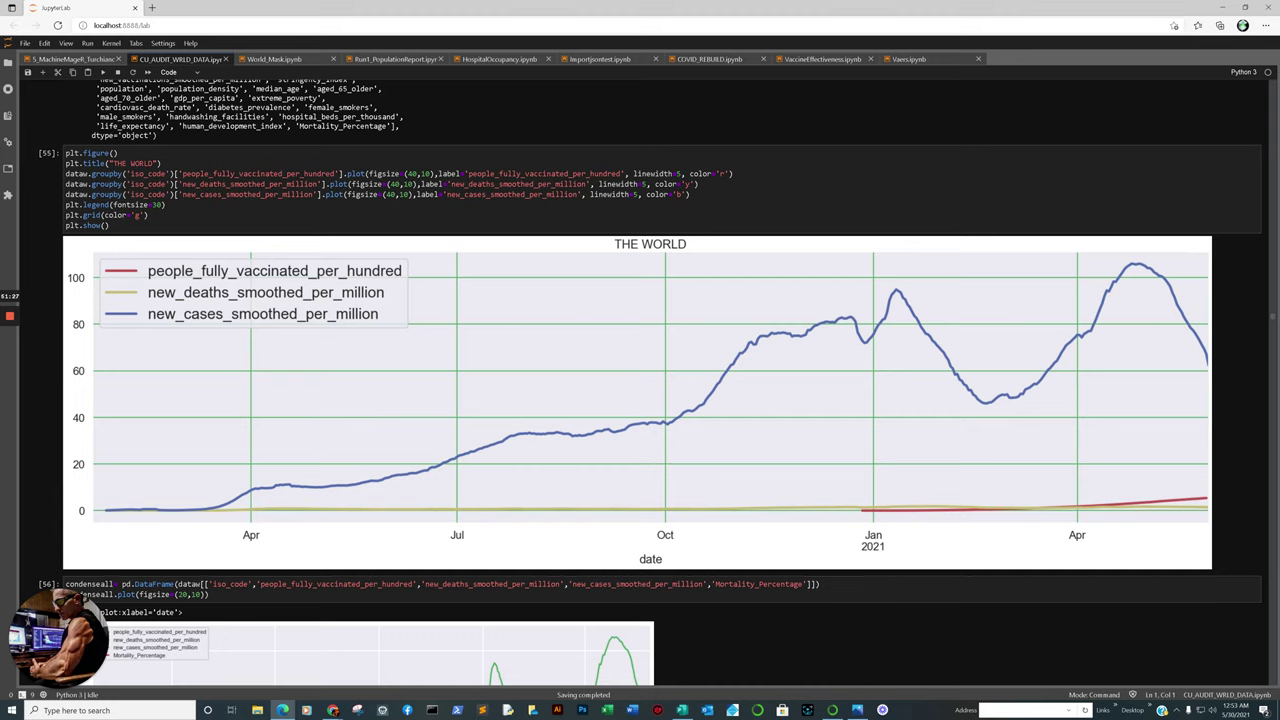
pyautogui.scroll(3, 660, 380)
pyautogui.scroll(-9, 660, 380)
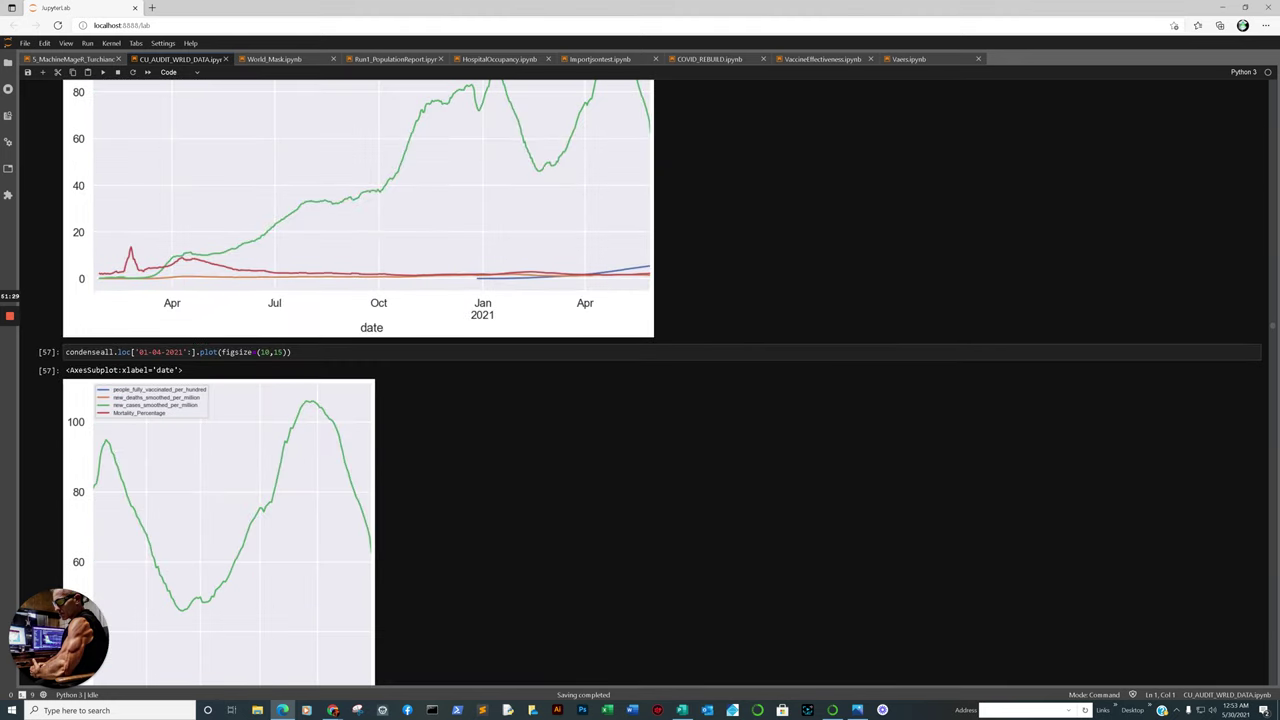
pyautogui.scroll(6, 660, 380)
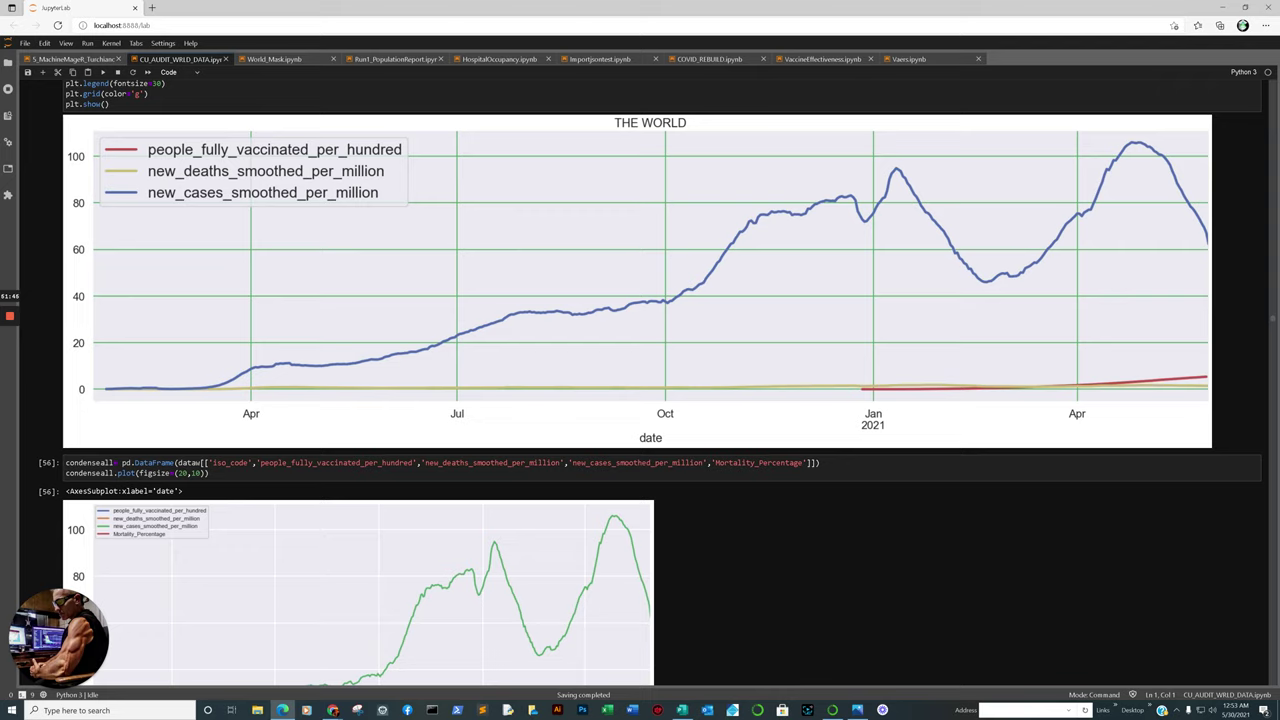
# Scroll down to cell 77's New Cases by continent chart, where Asia spikes highest.
pyautogui.scroll(-20, 660, 380)
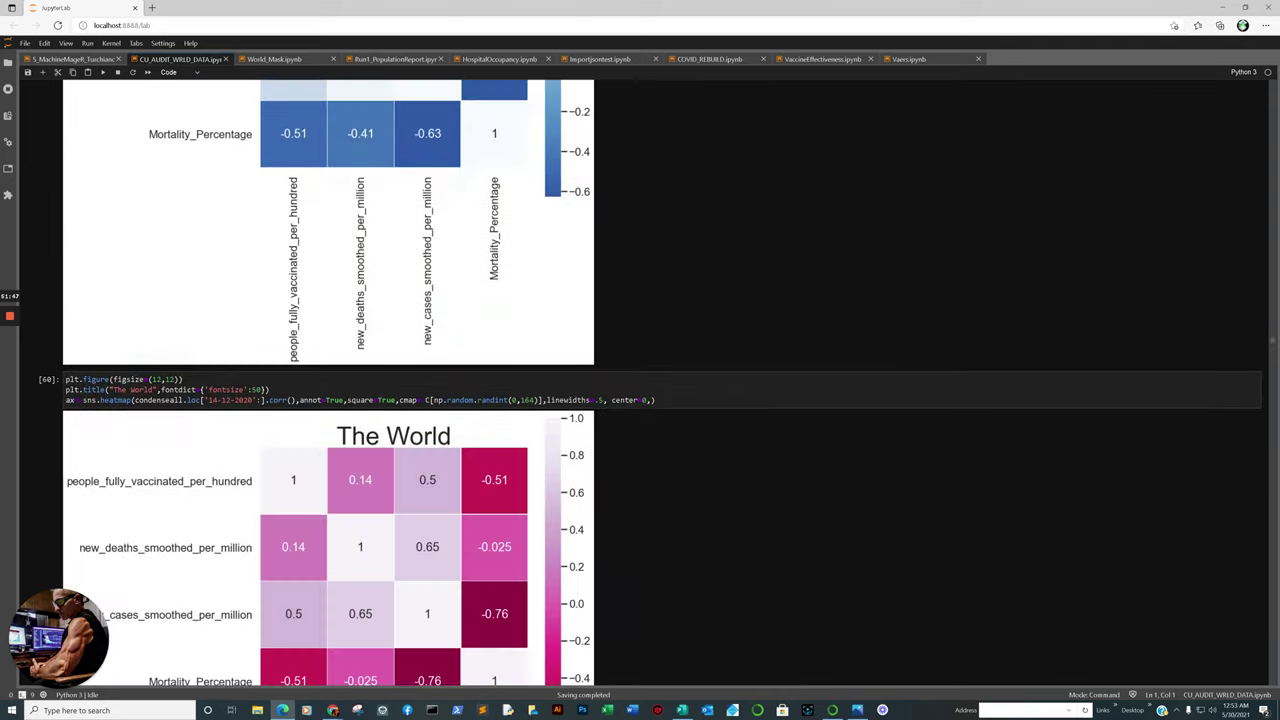
pyautogui.scroll(-5, 660, 380)
pyautogui.scroll(-20, 660, 380)
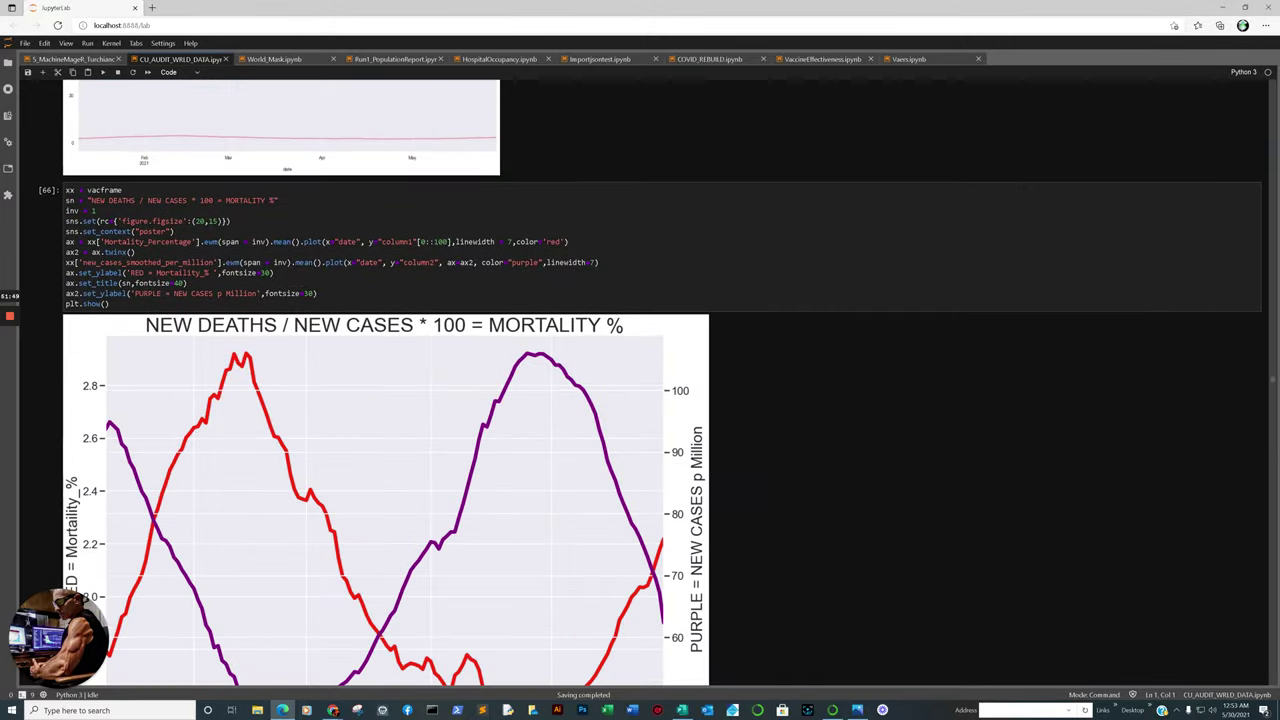
pyautogui.scroll(-20, 660, 380)
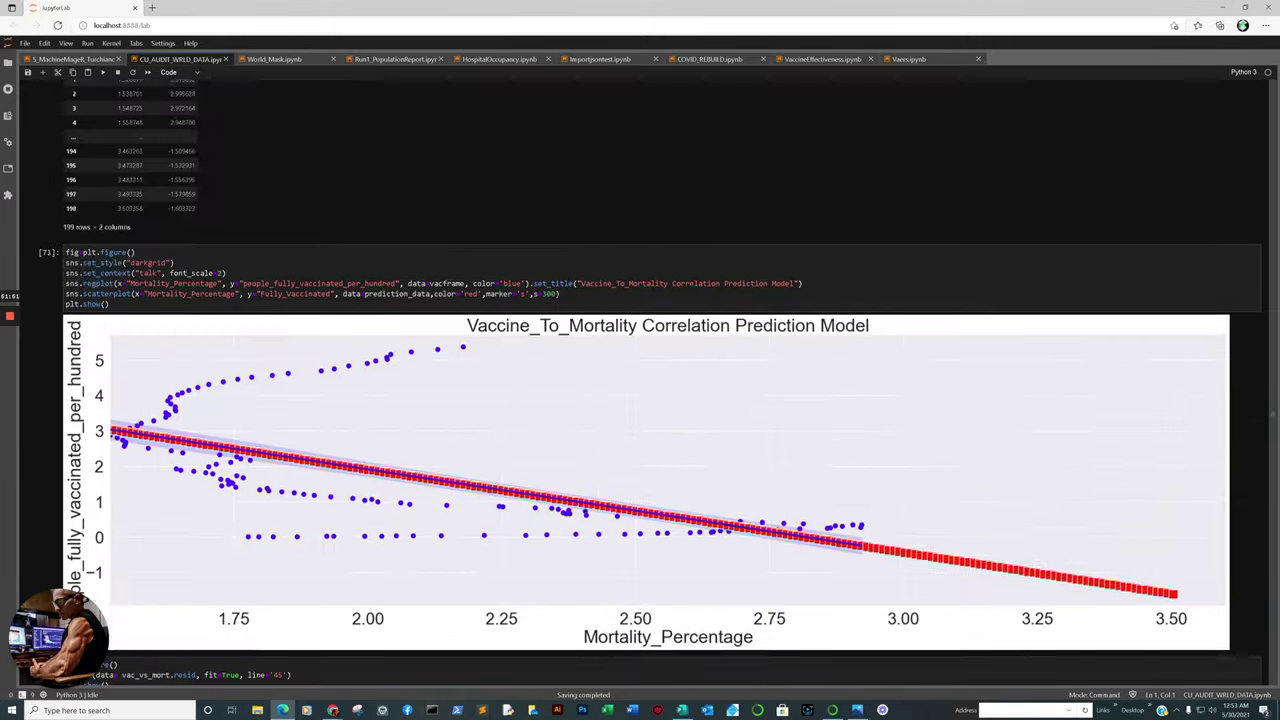
pyautogui.scroll(-4, 660, 380)
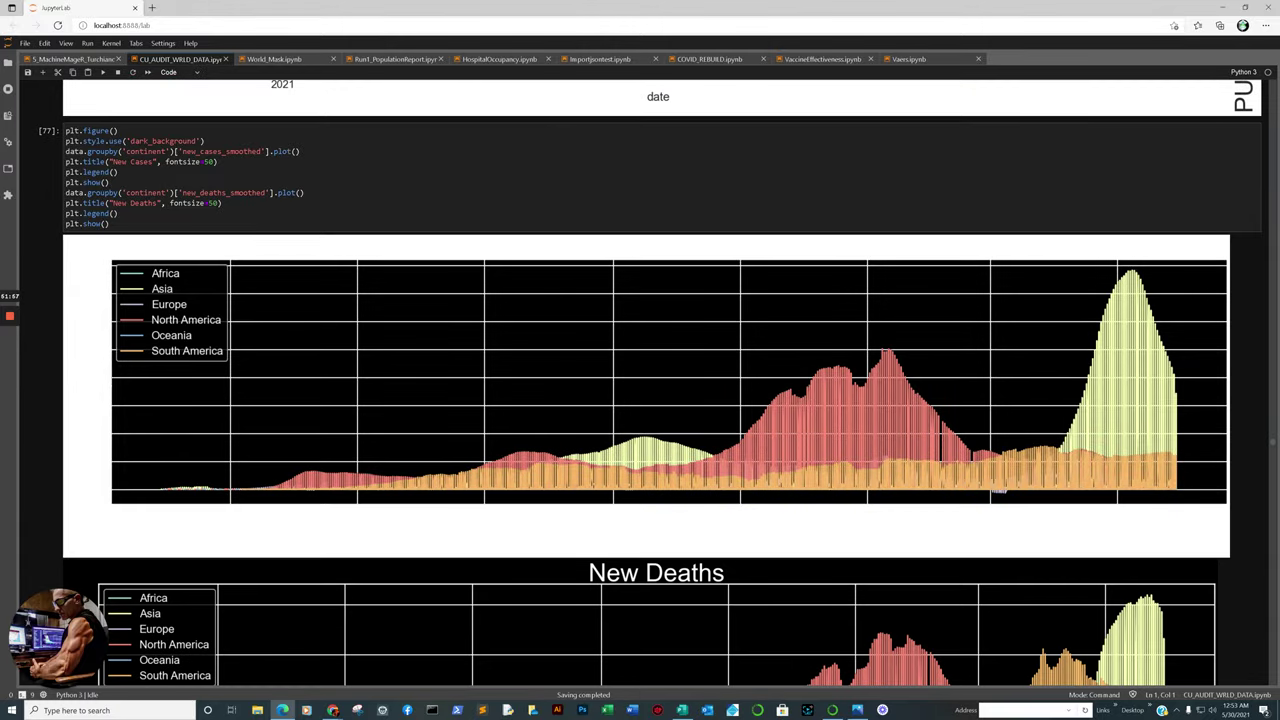
# Scroll to the Asia, Africa and Europe New Cases Overall charts, then open World_Mask.
pyautogui.scroll(-2, 660, 380)
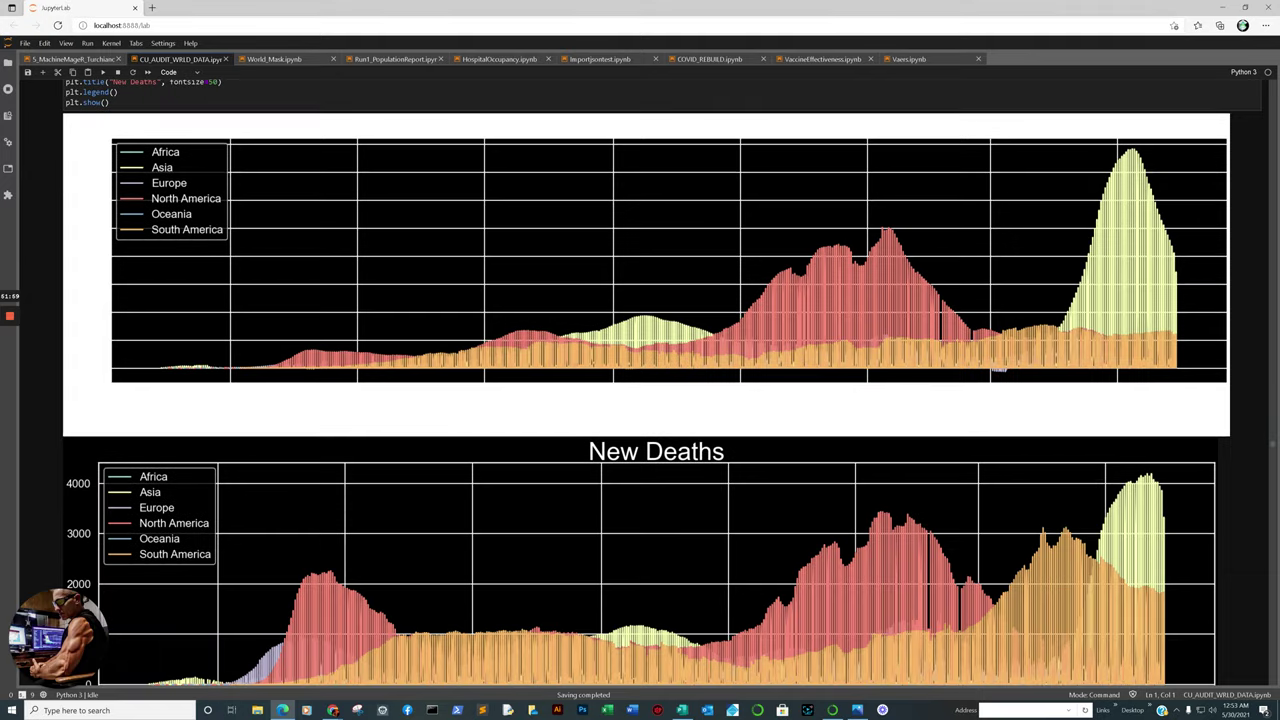
pyautogui.scroll(-2, 660, 380)
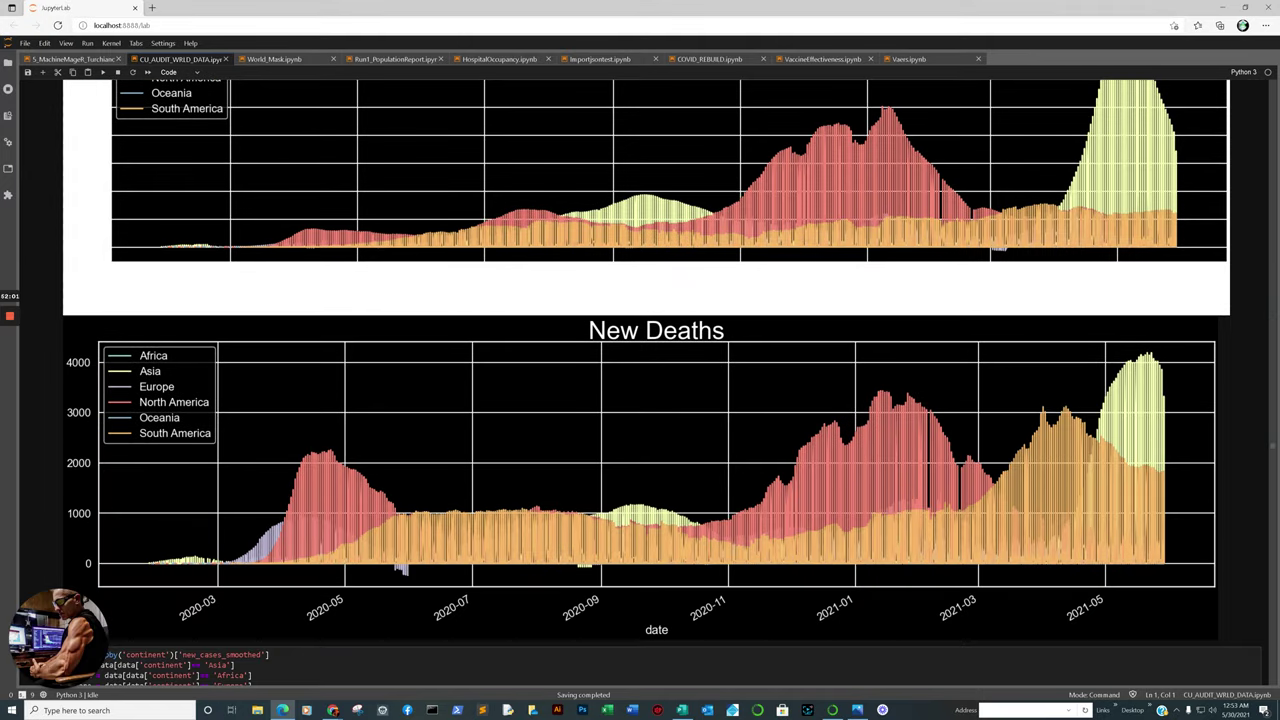
pyautogui.scroll(4, 660, 380)
pyautogui.scroll(-20, 660, 380)
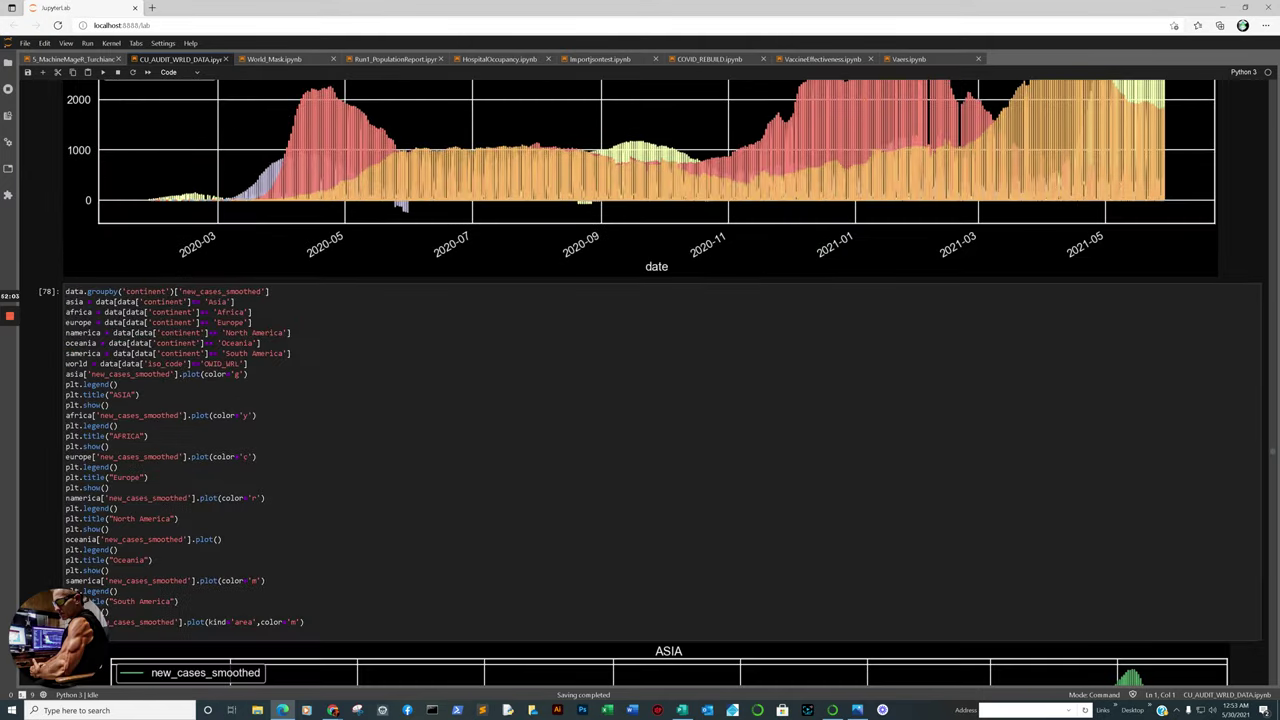
pyautogui.scroll(-20, 660, 380)
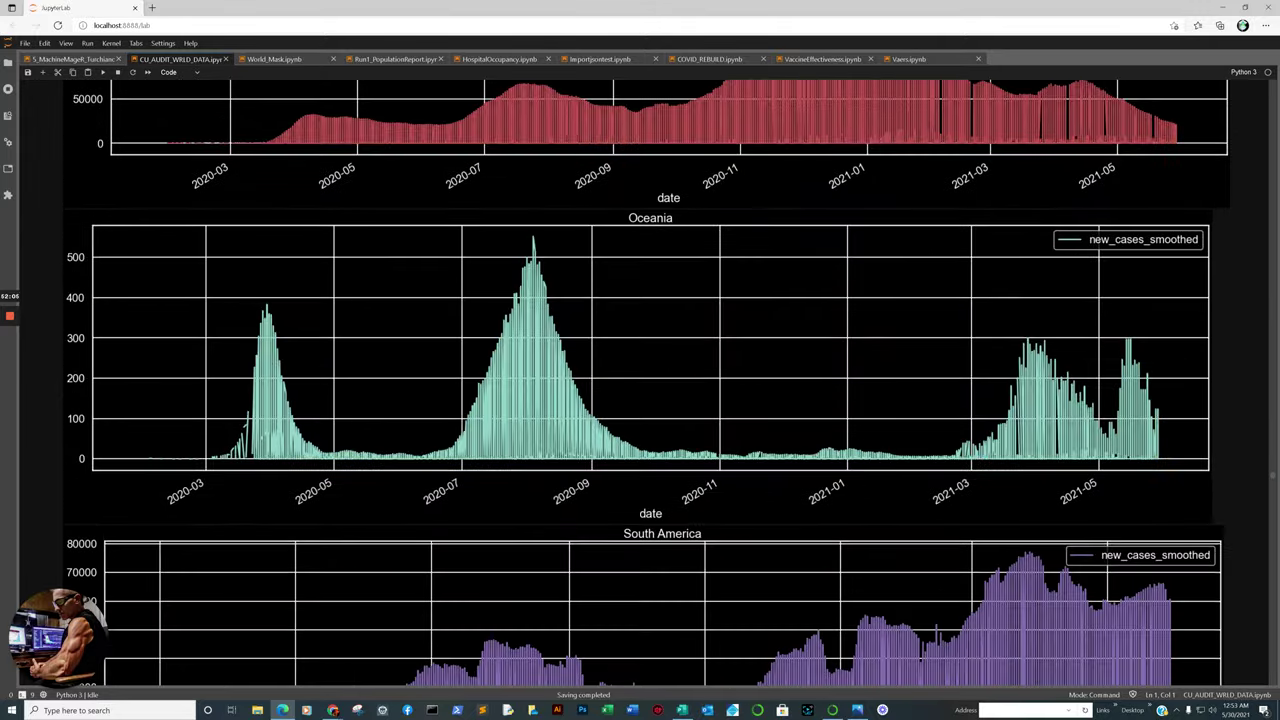
pyautogui.scroll(-20, 660, 380)
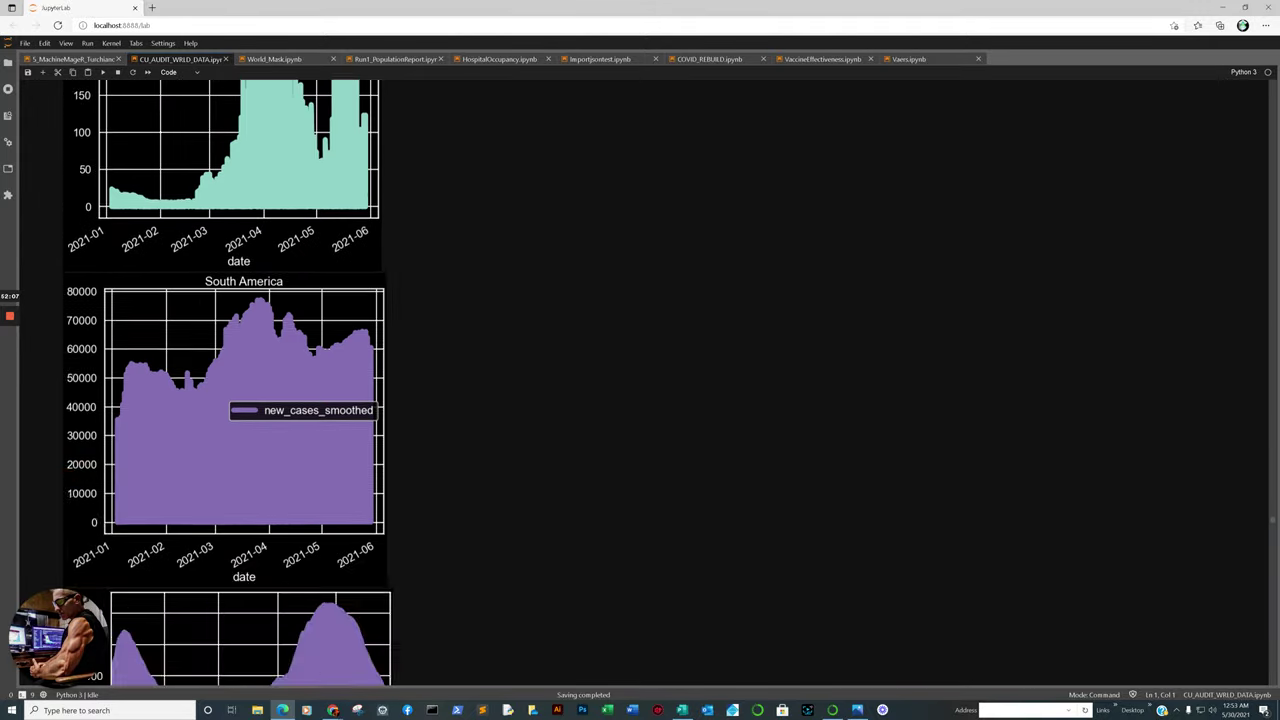
pyautogui.scroll(4, 660, 380)
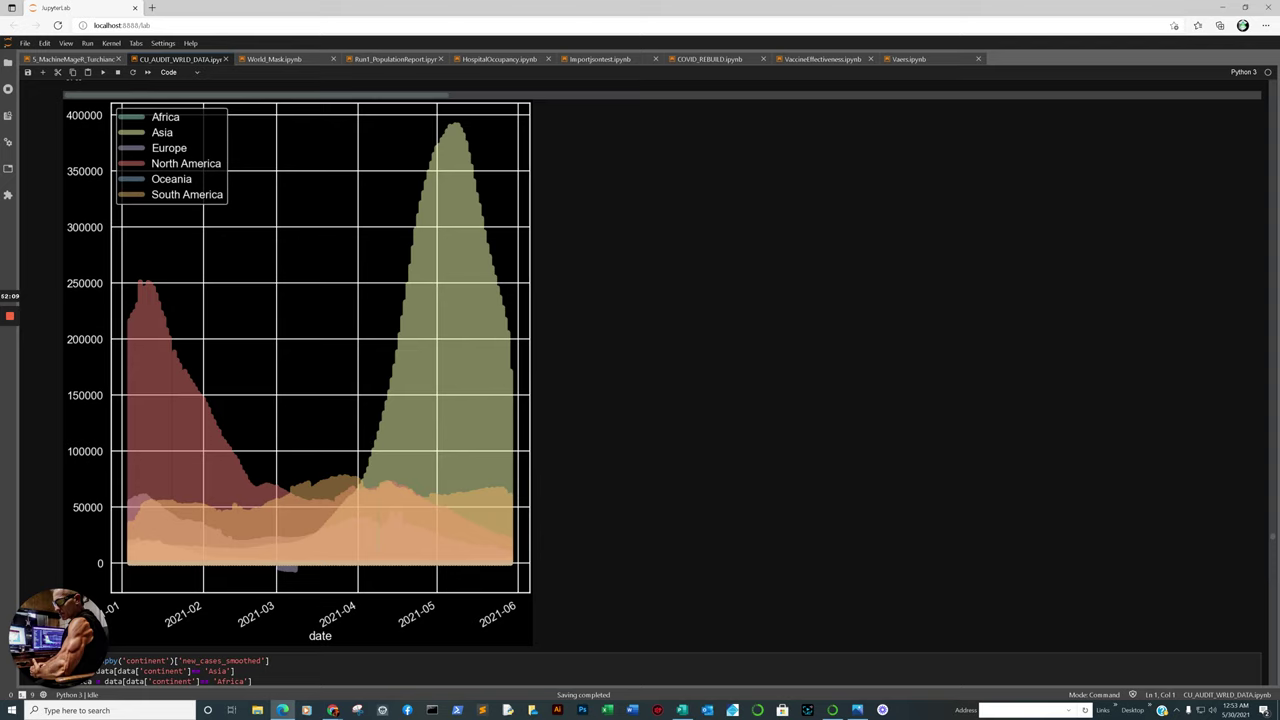
pyautogui.scroll(-8, 660, 380)
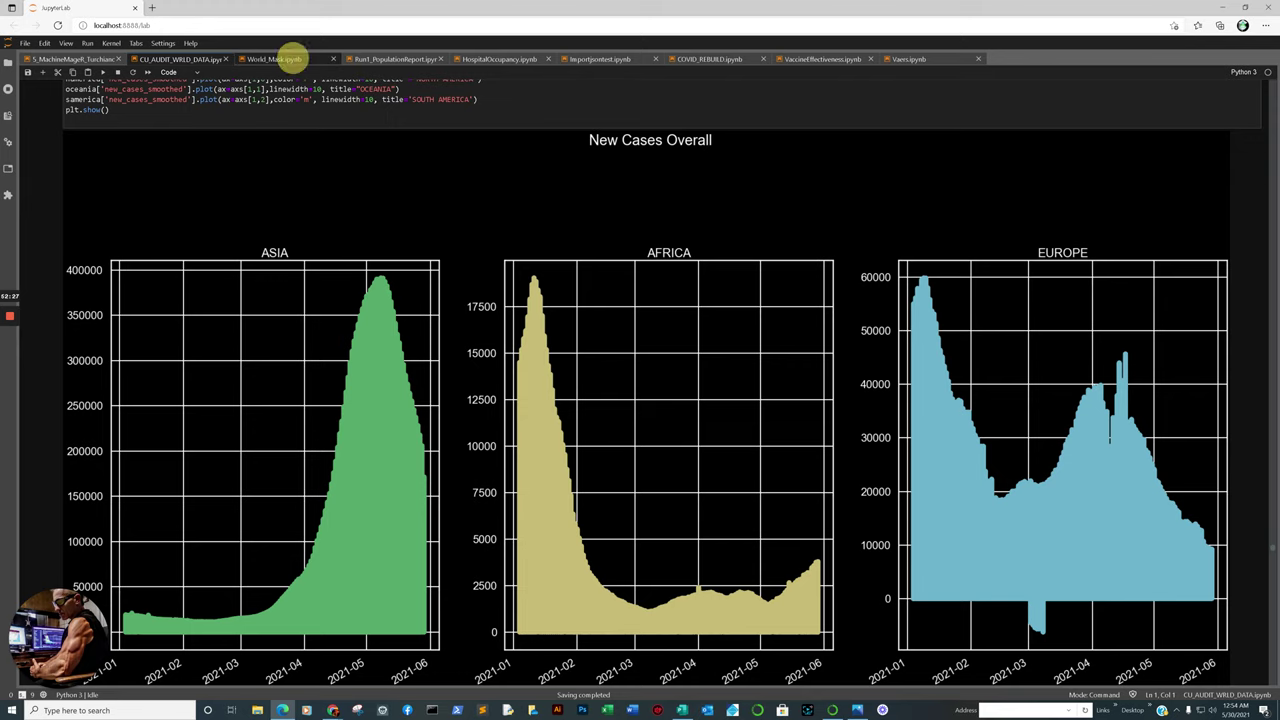
pyautogui.click(293, 59)
# Scroll through World_Mask's per-country mask-level versus deaths charts down to Spain's plot.
pyautogui.scroll(-20, 660, 380)
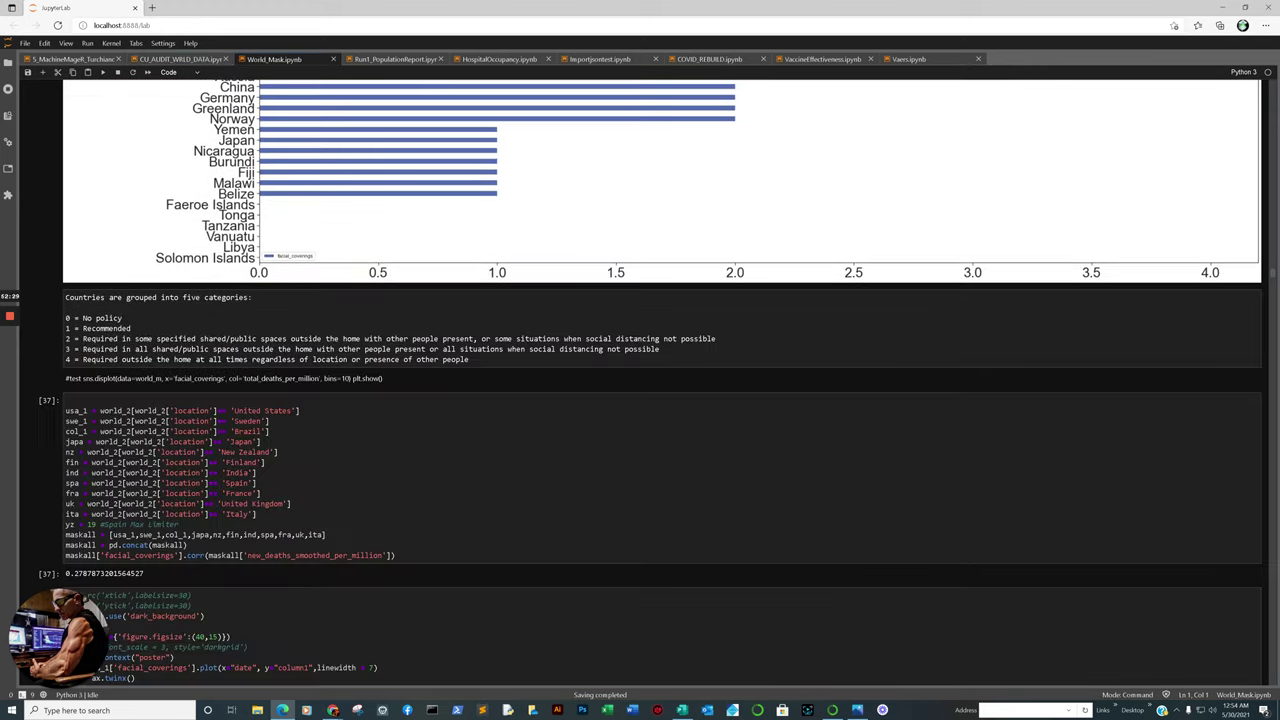
pyautogui.scroll(-2, 660, 380)
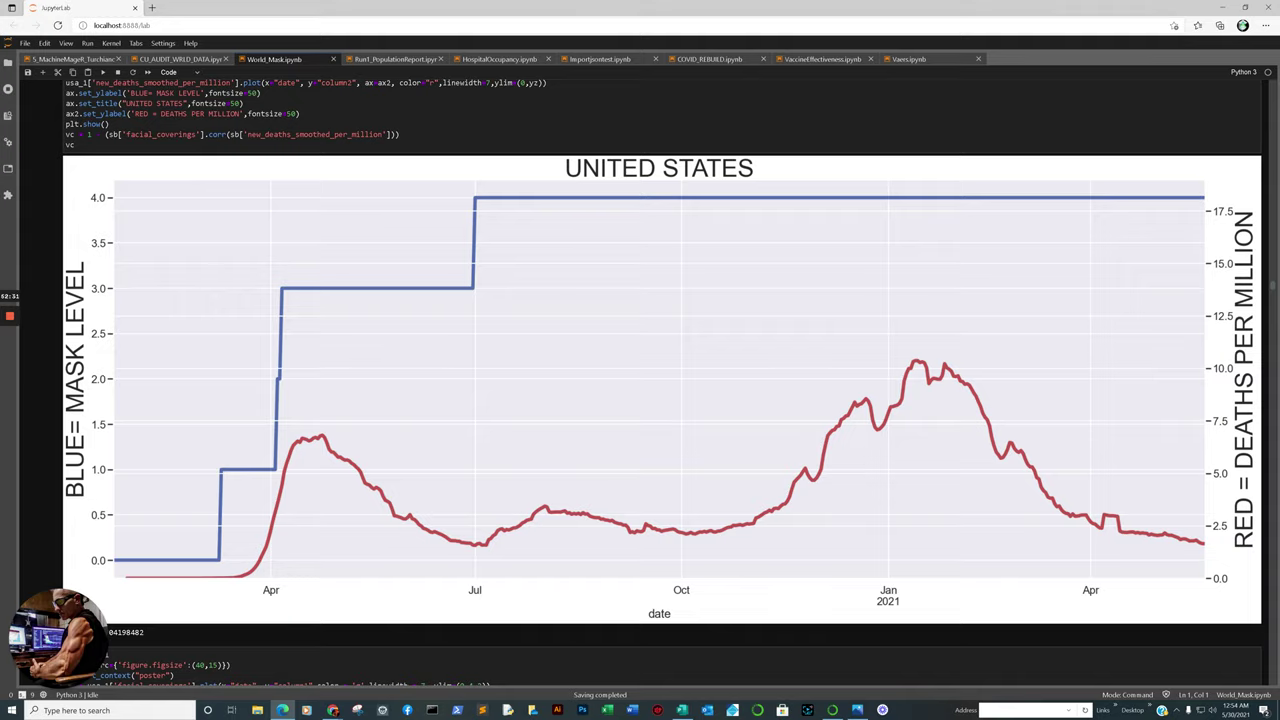
pyautogui.scroll(-15, 660, 380)
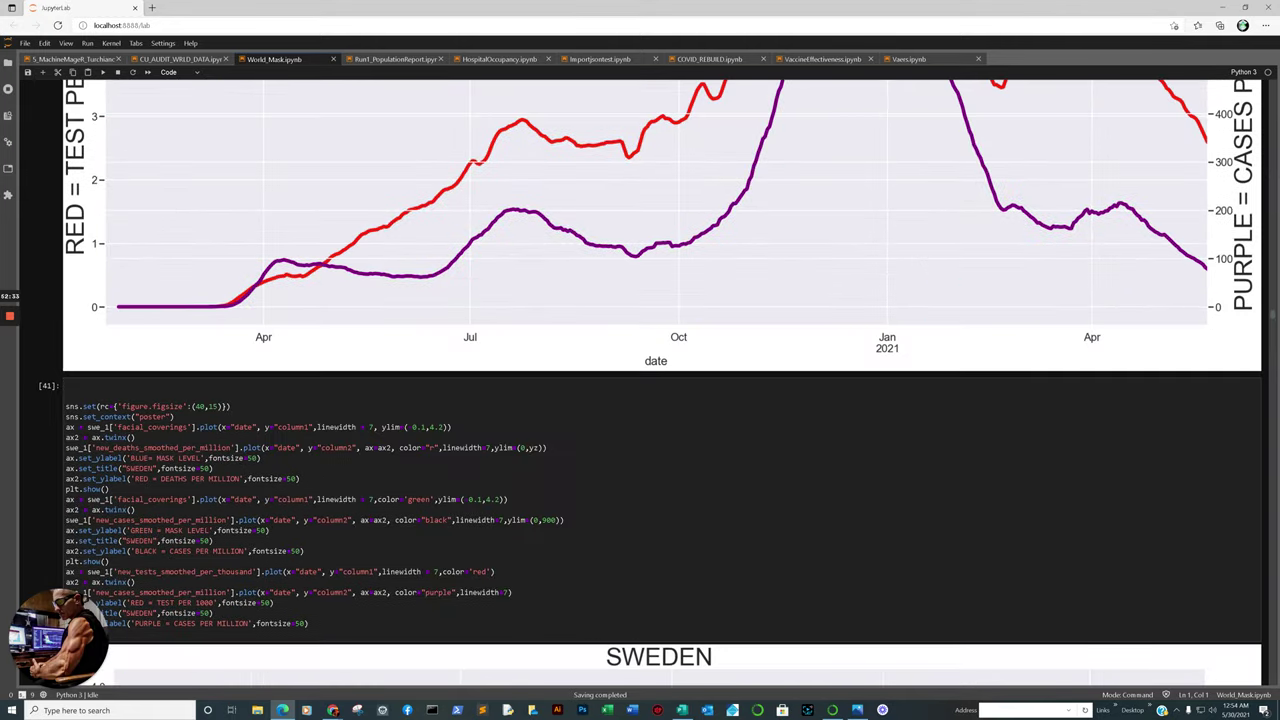
pyautogui.scroll(-15, 660, 380)
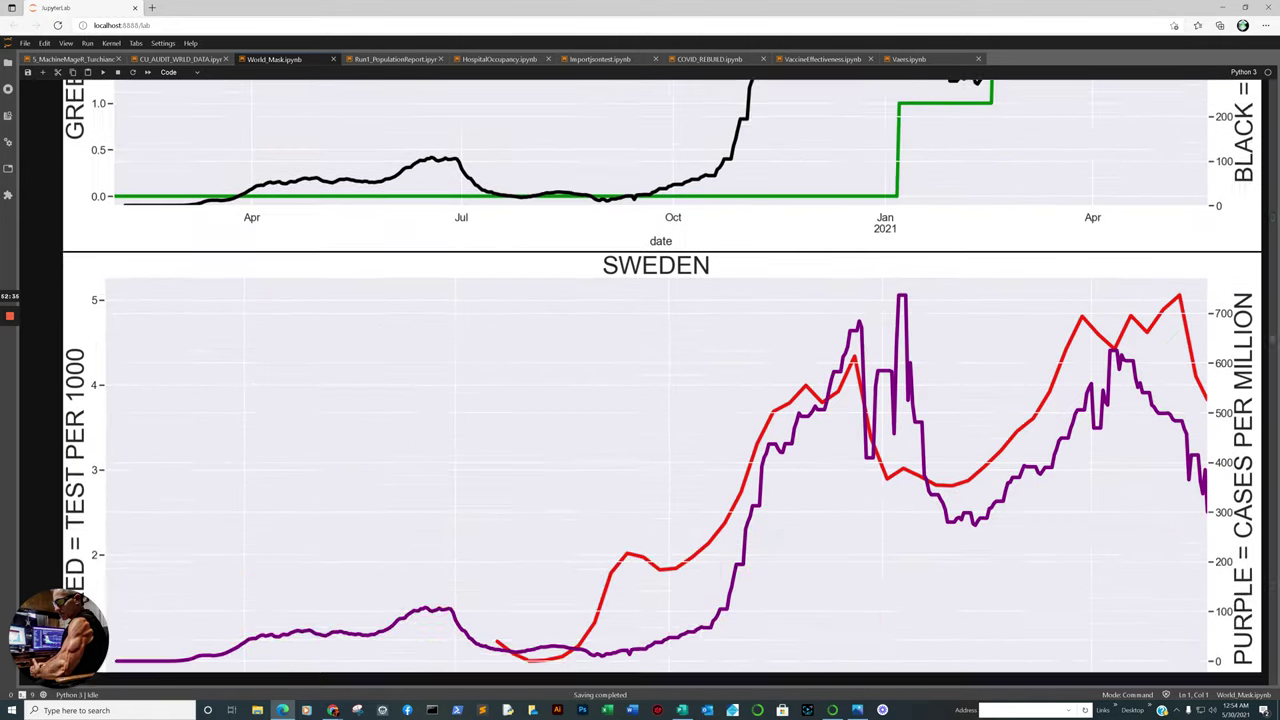
pyautogui.scroll(-15, 660, 380)
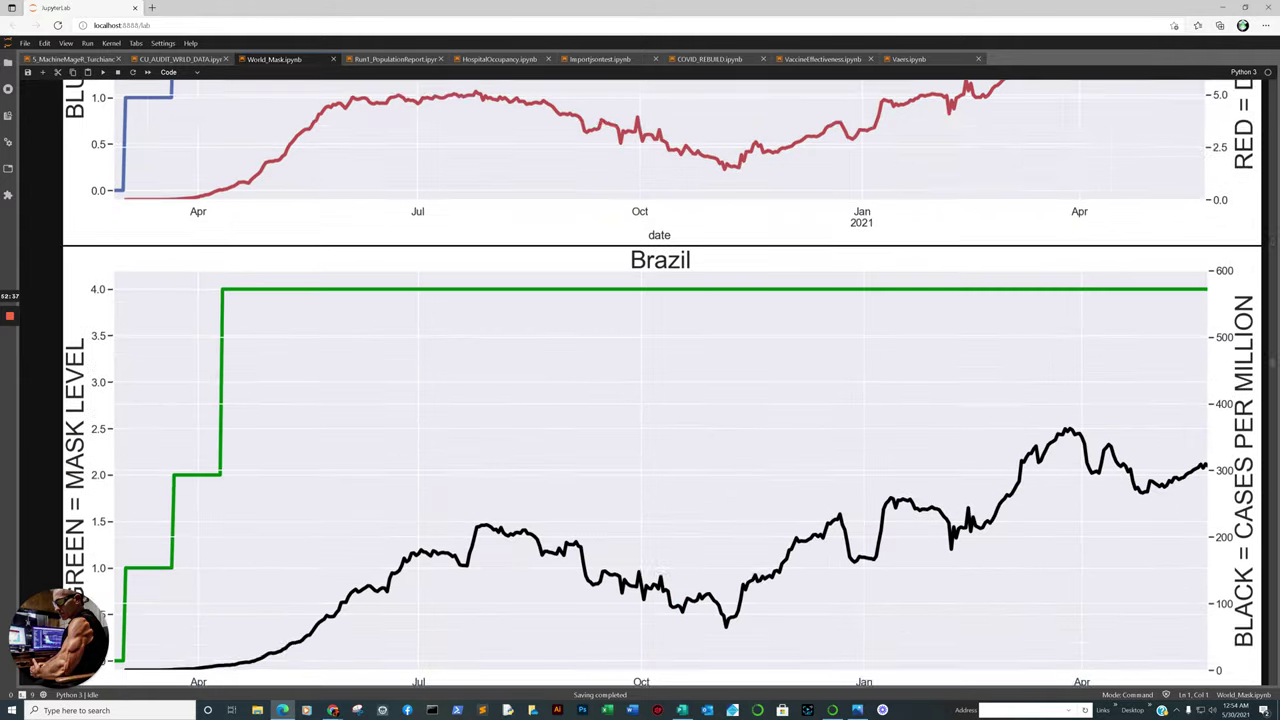
pyautogui.scroll(-10, 660, 380)
pyautogui.scroll(5, 660, 380)
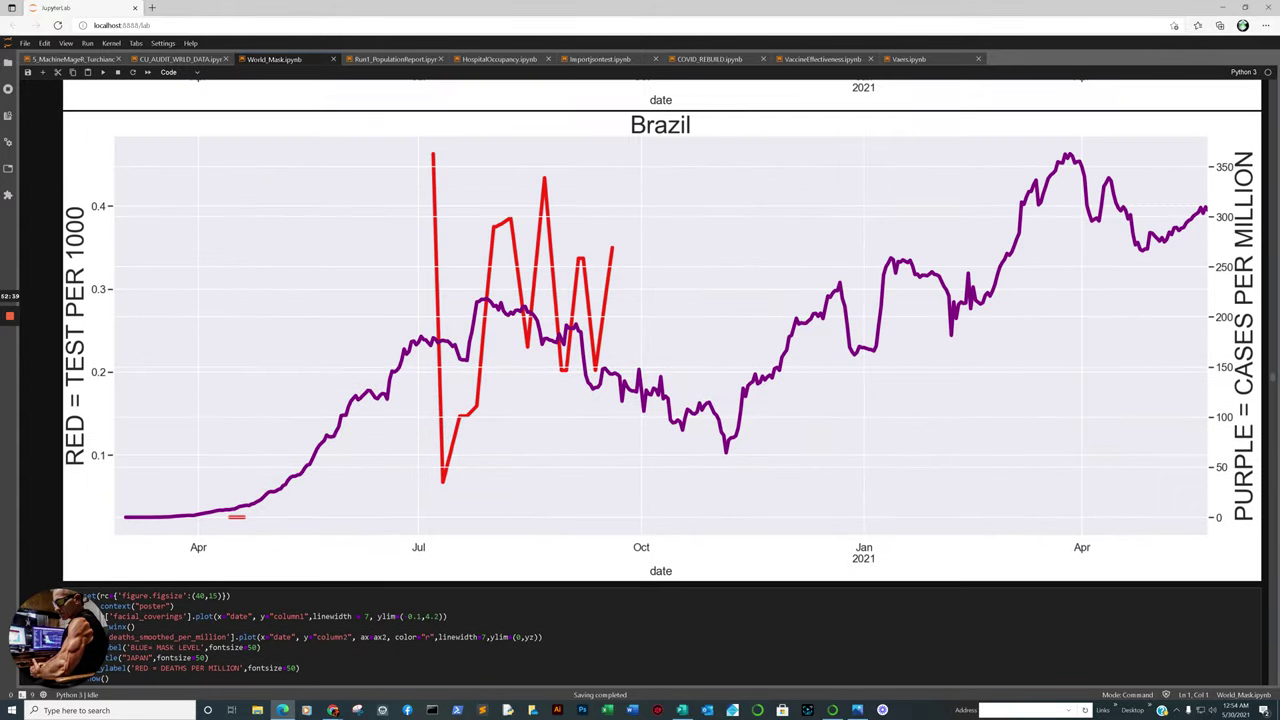
pyautogui.scroll(5, 660, 380)
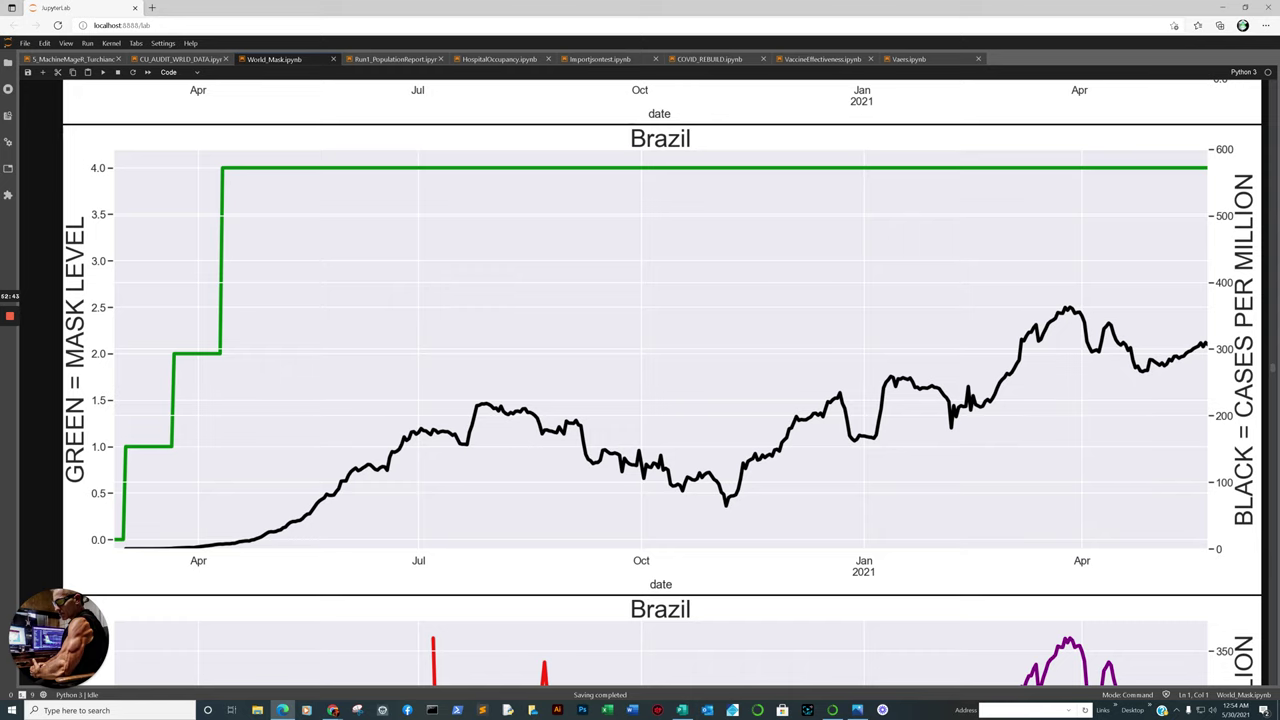
pyautogui.scroll(-8, 660, 380)
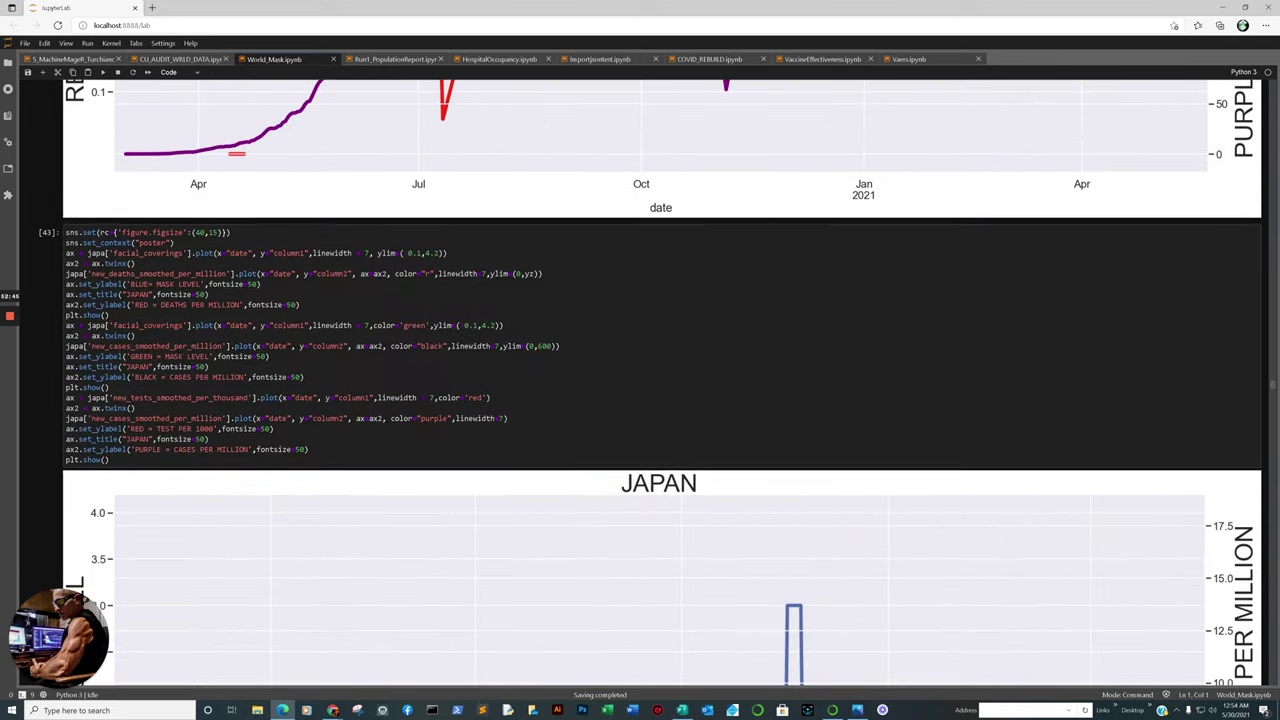
pyautogui.scroll(-4, 660, 380)
pyautogui.scroll(-3, 660, 380)
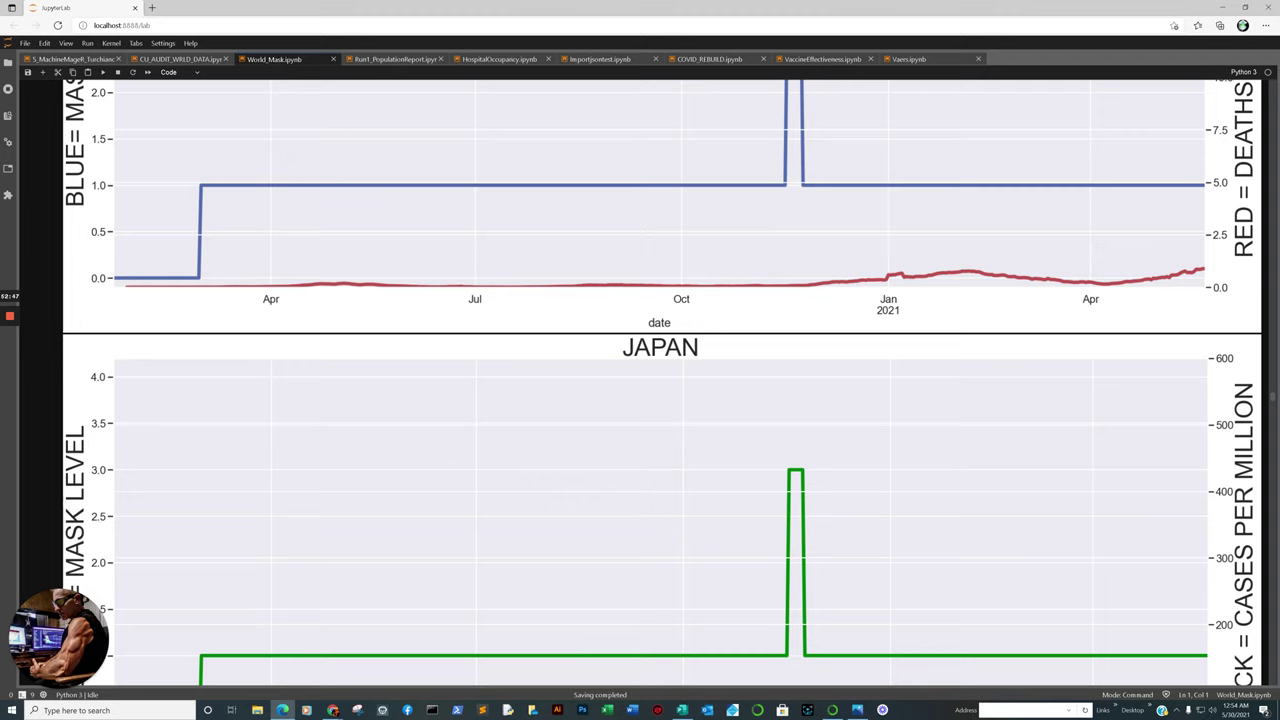
pyautogui.scroll(1, 660, 380)
pyautogui.scroll(-1, 660, 380)
pyautogui.scroll(-3, 660, 380)
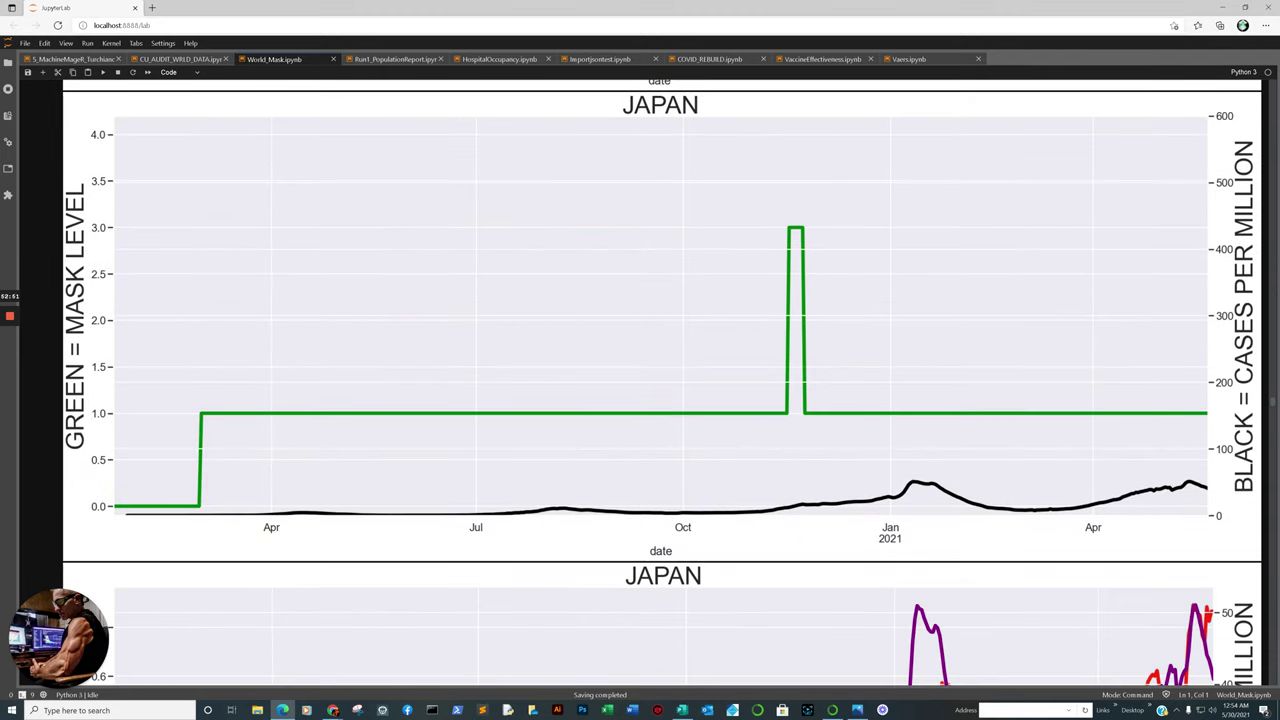
pyautogui.scroll(-4, 660, 380)
pyautogui.scroll(-1, 660, 380)
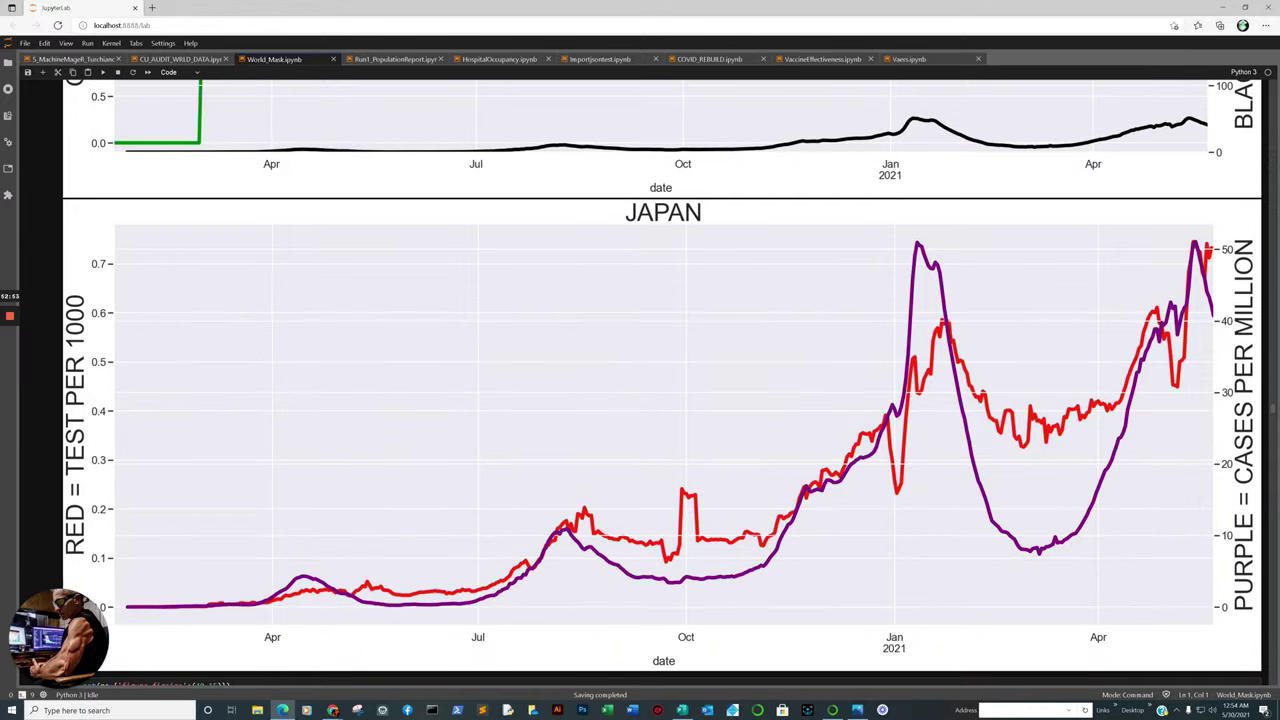
pyautogui.scroll(-10, 660, 380)
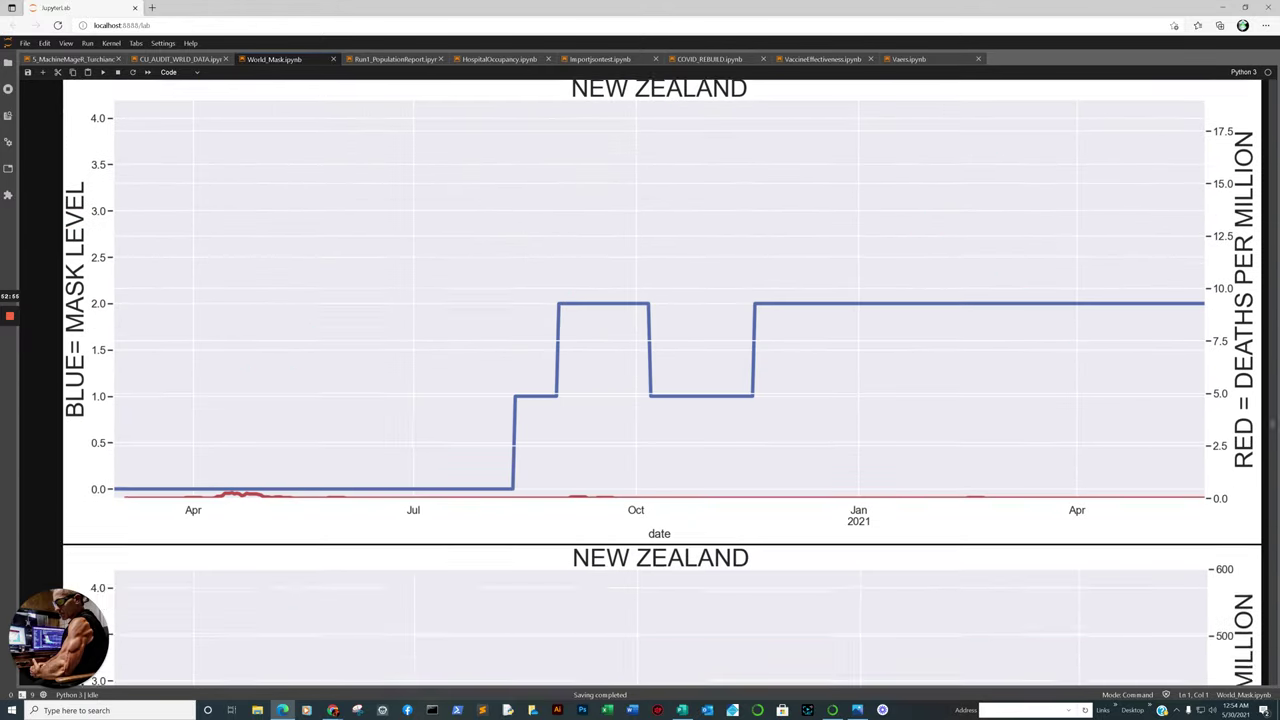
pyautogui.scroll(-10, 660, 380)
pyautogui.scroll(-10, 660, 380)
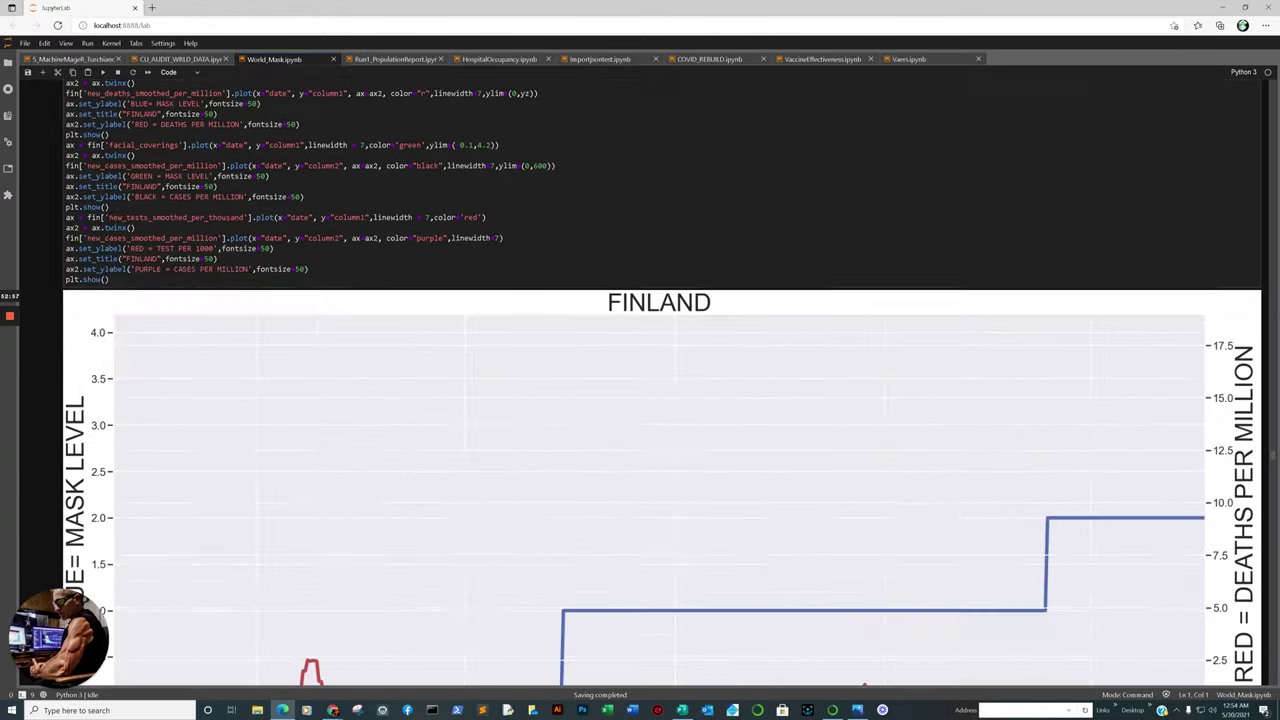
pyautogui.scroll(-15, 660, 380)
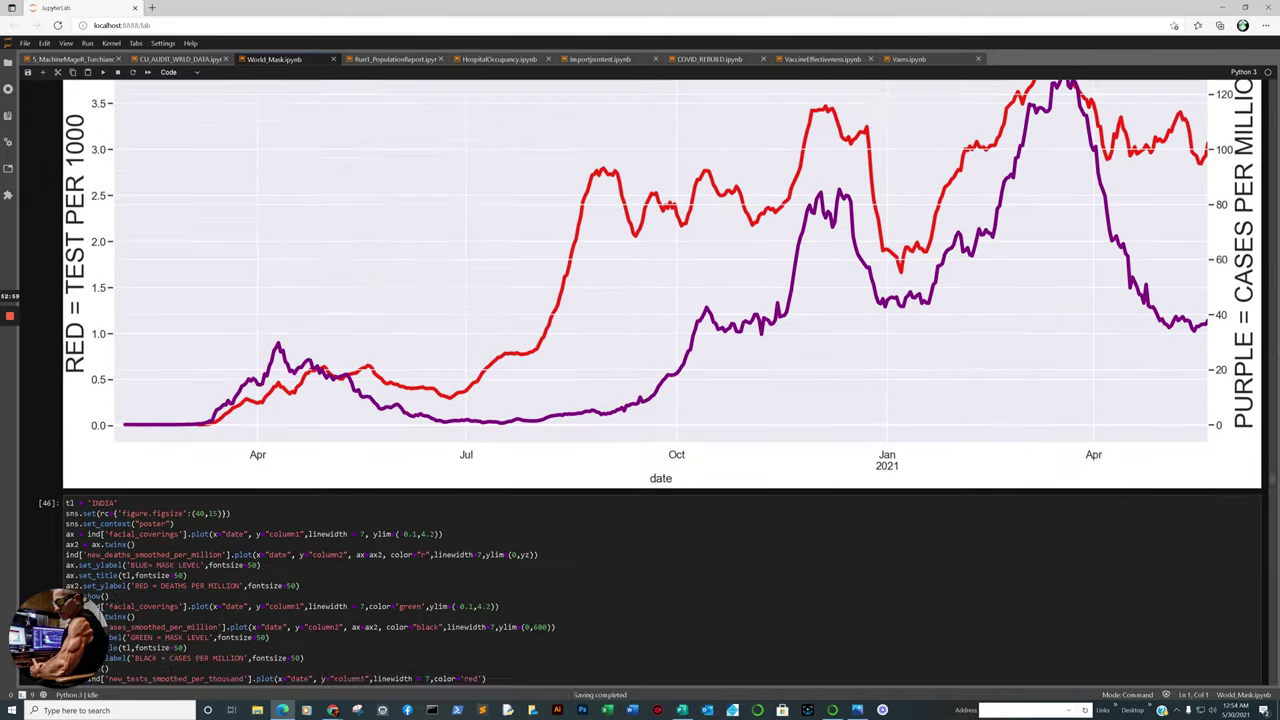
pyautogui.scroll(-8, 660, 380)
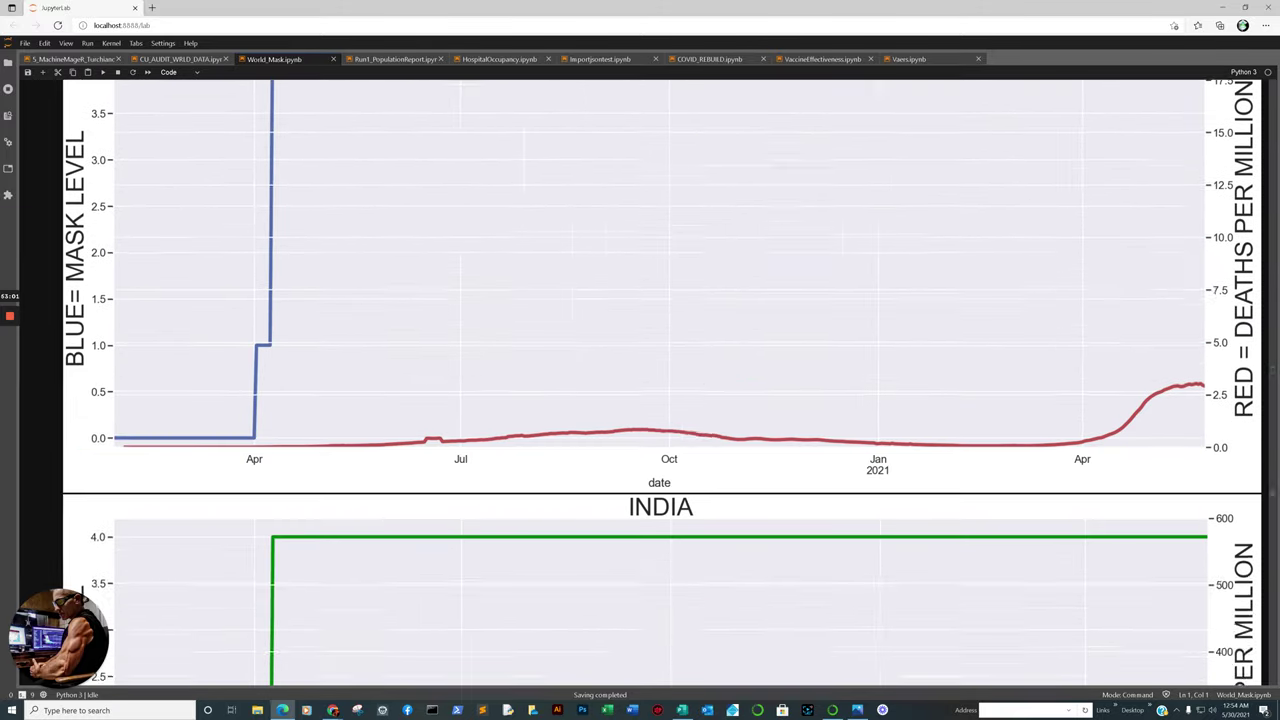
pyautogui.scroll(-3, 660, 380)
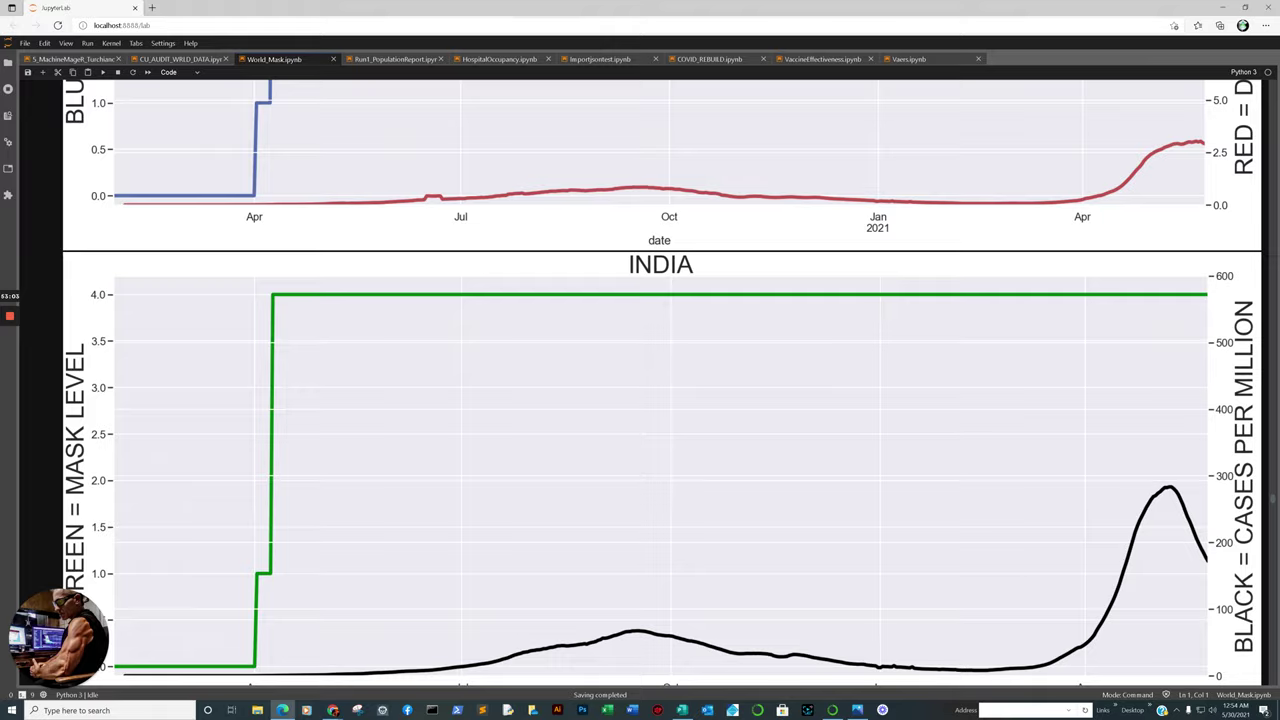
pyautogui.scroll(-2, 660, 380)
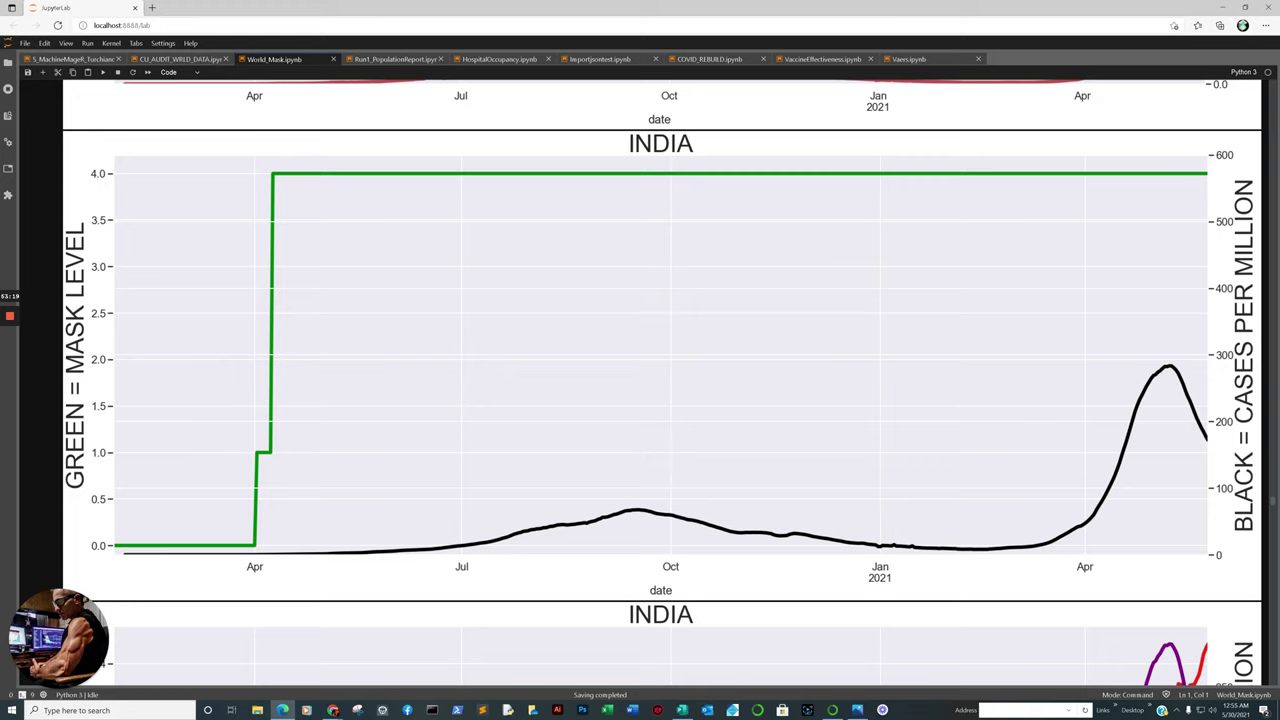
pyautogui.scroll(-4, 660, 380)
pyautogui.scroll(1, 660, 380)
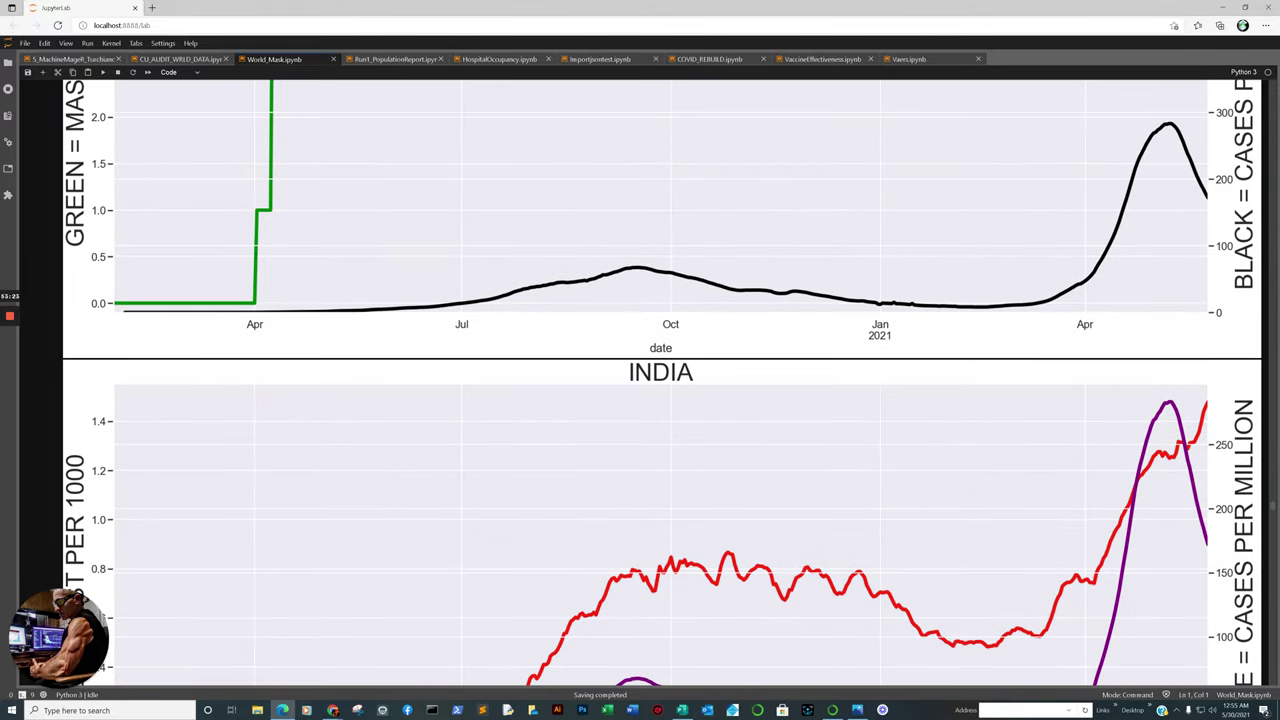
pyautogui.scroll(-1, 660, 383)
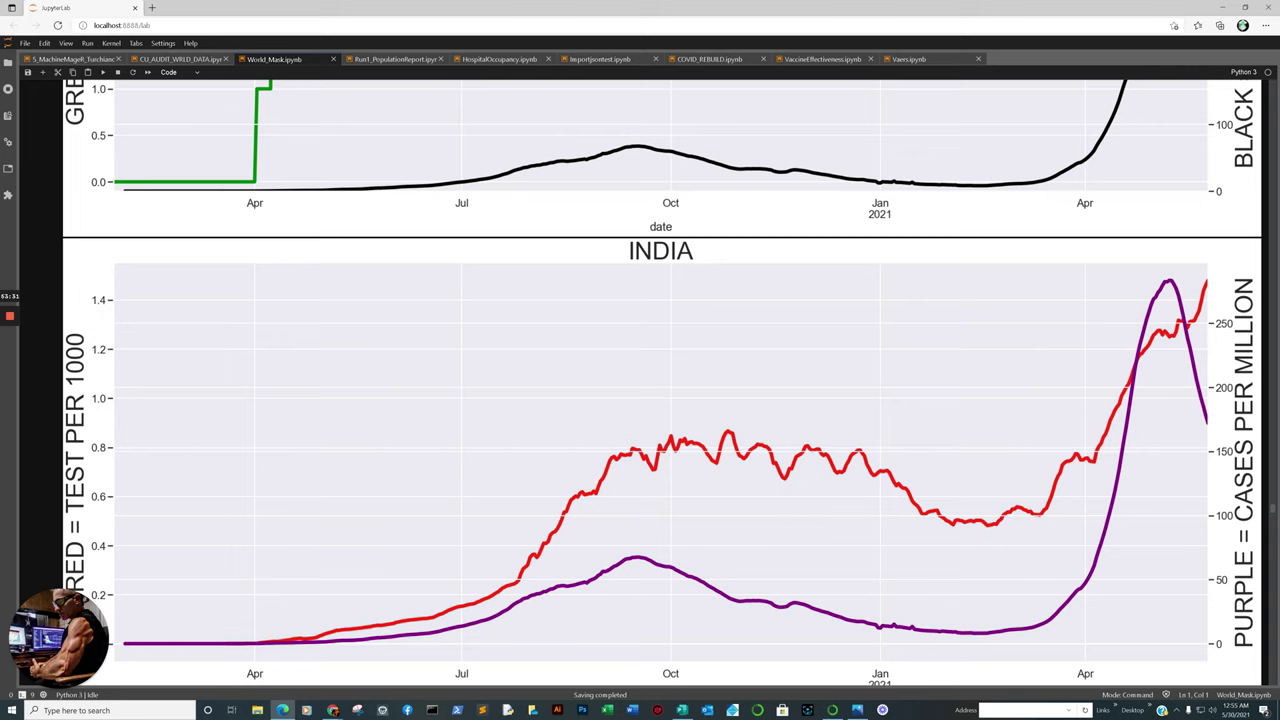
pyautogui.scroll(-6, 660, 383)
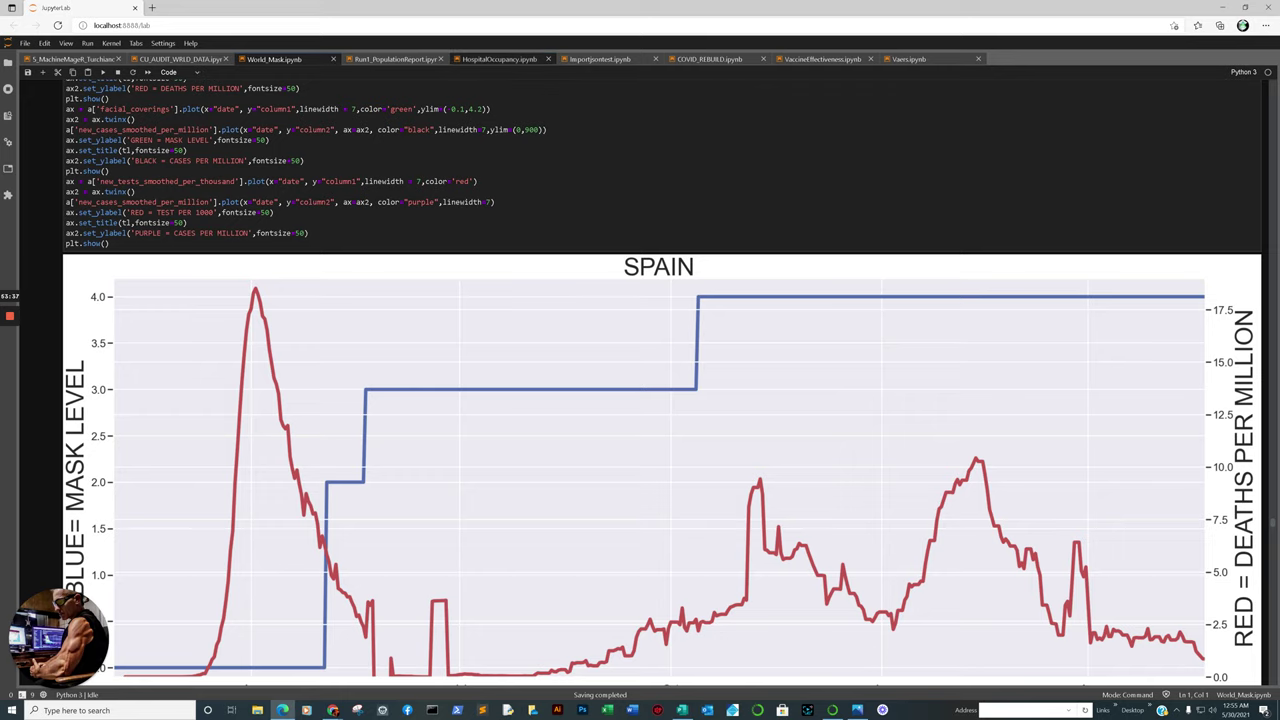
# Restart and run all cells of importjsontest, confirming the restart, then move to COVID_REBUILD.
pyautogui.click(600, 59)
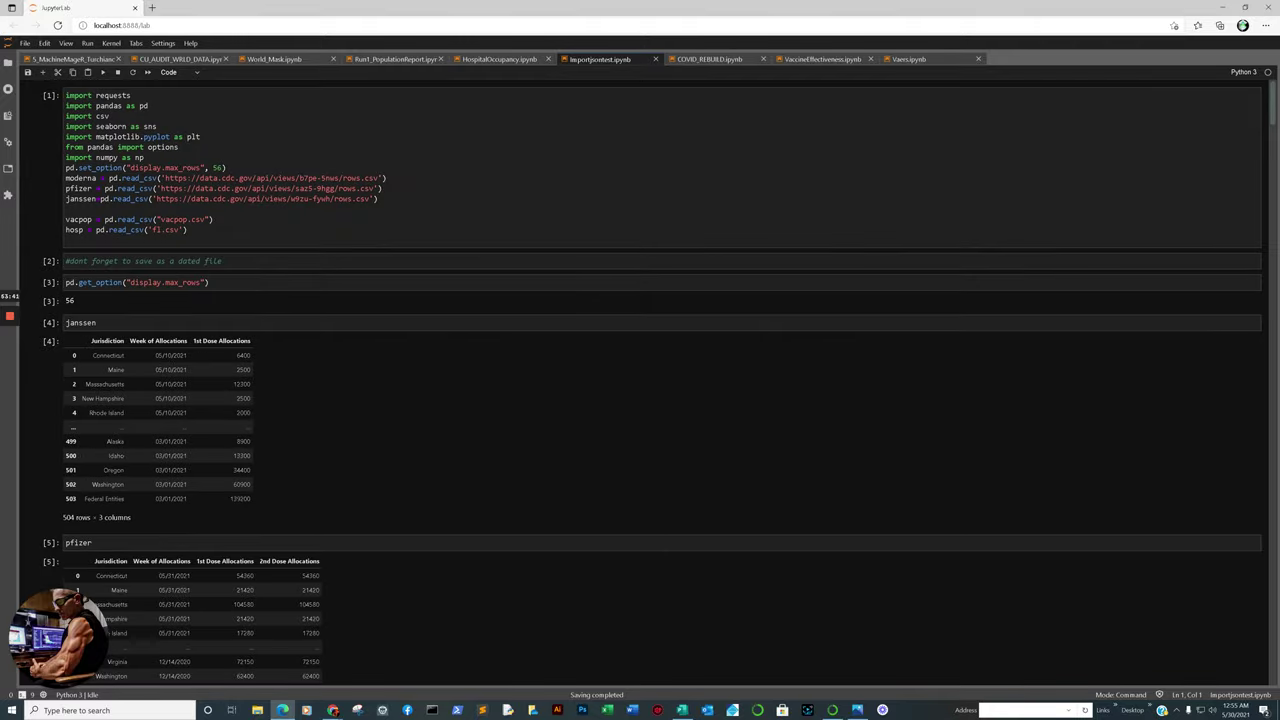
pyautogui.click(505, 216)
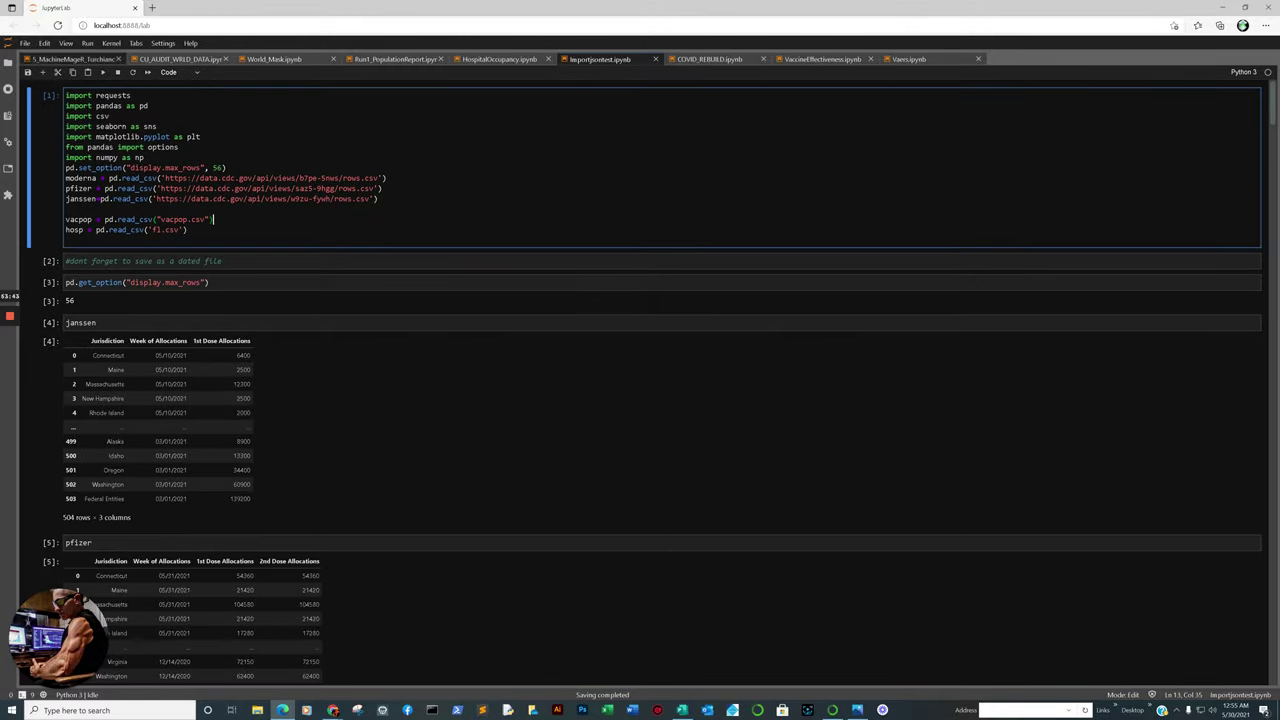
pyautogui.click(111, 43)
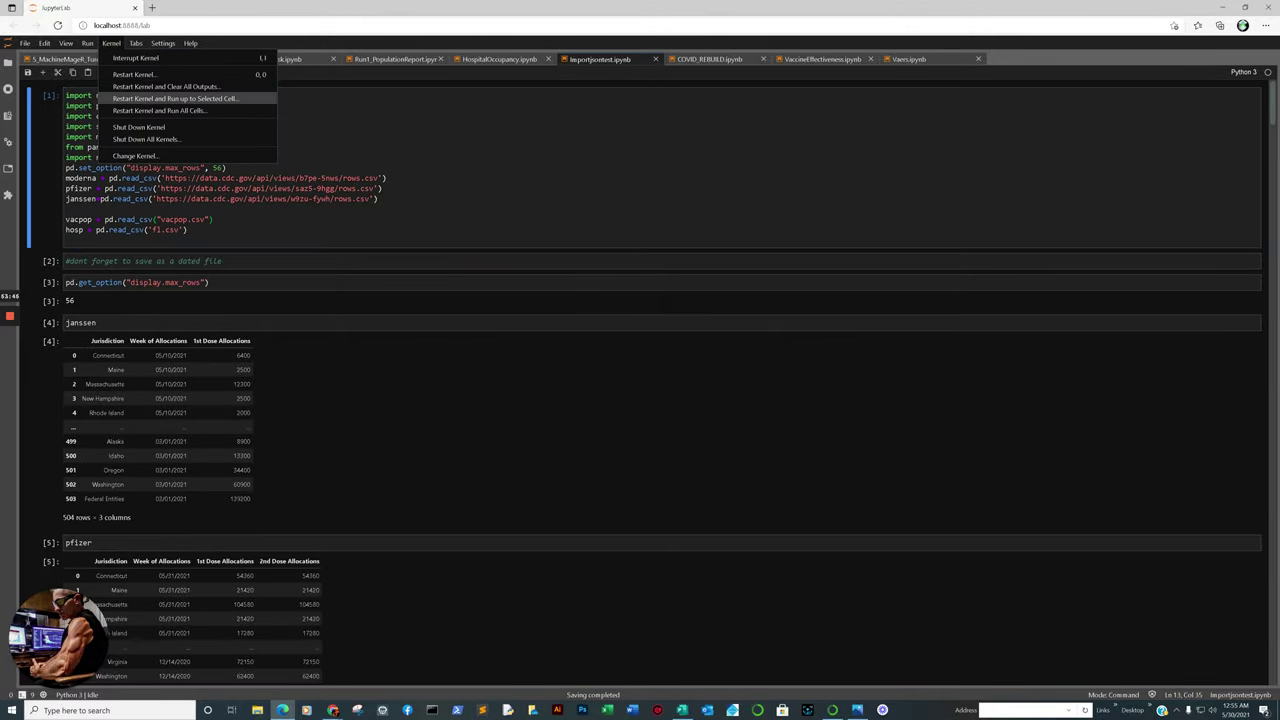
pyautogui.click(145, 110)
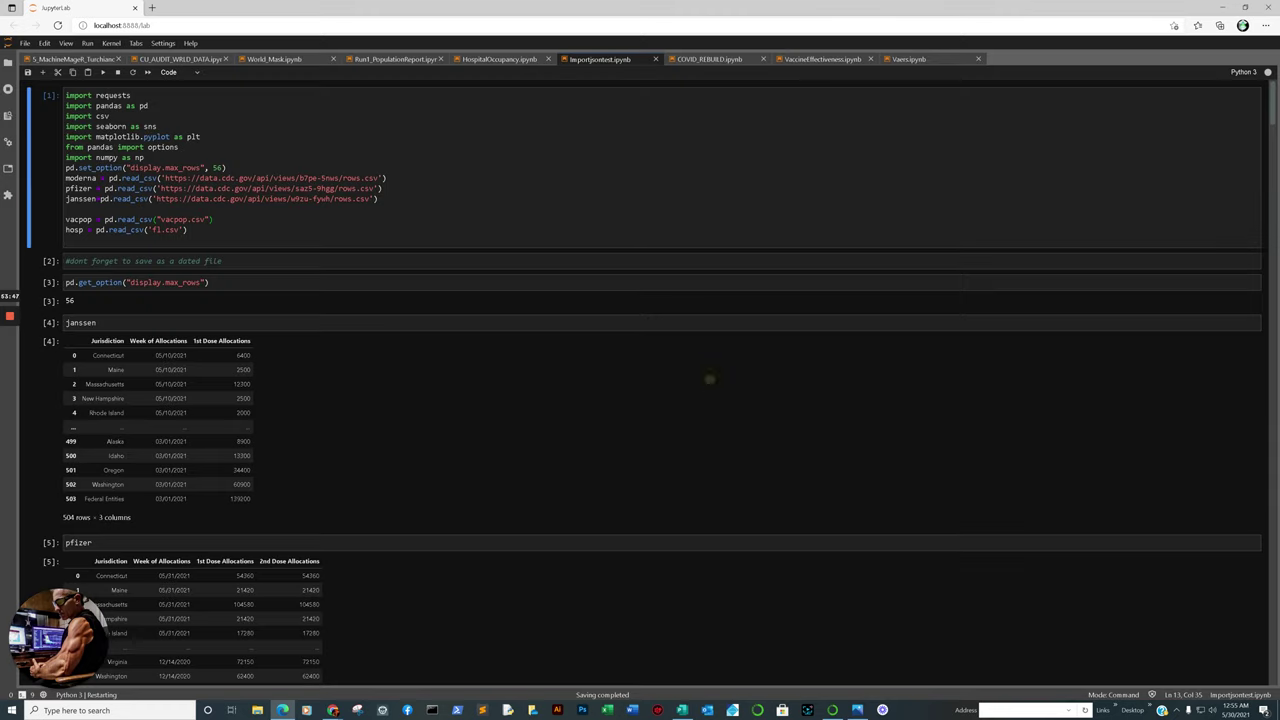
pyautogui.click(710, 380)
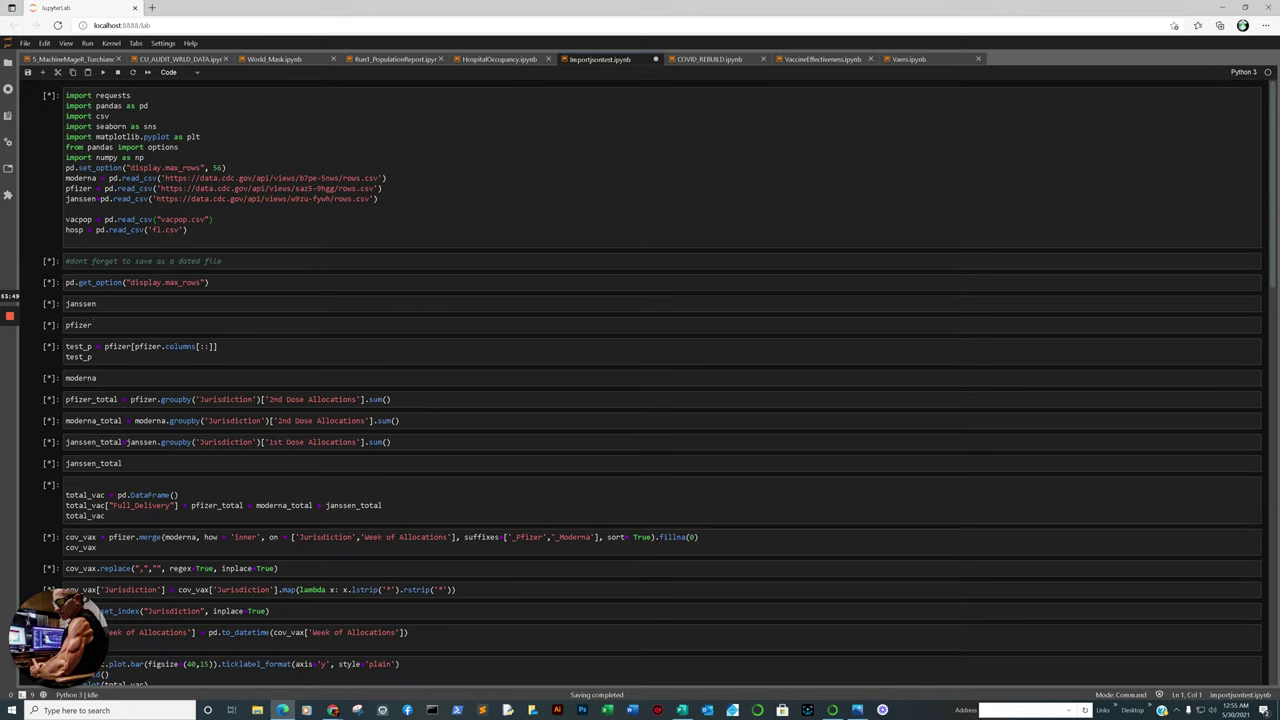
pyautogui.click(700, 58)
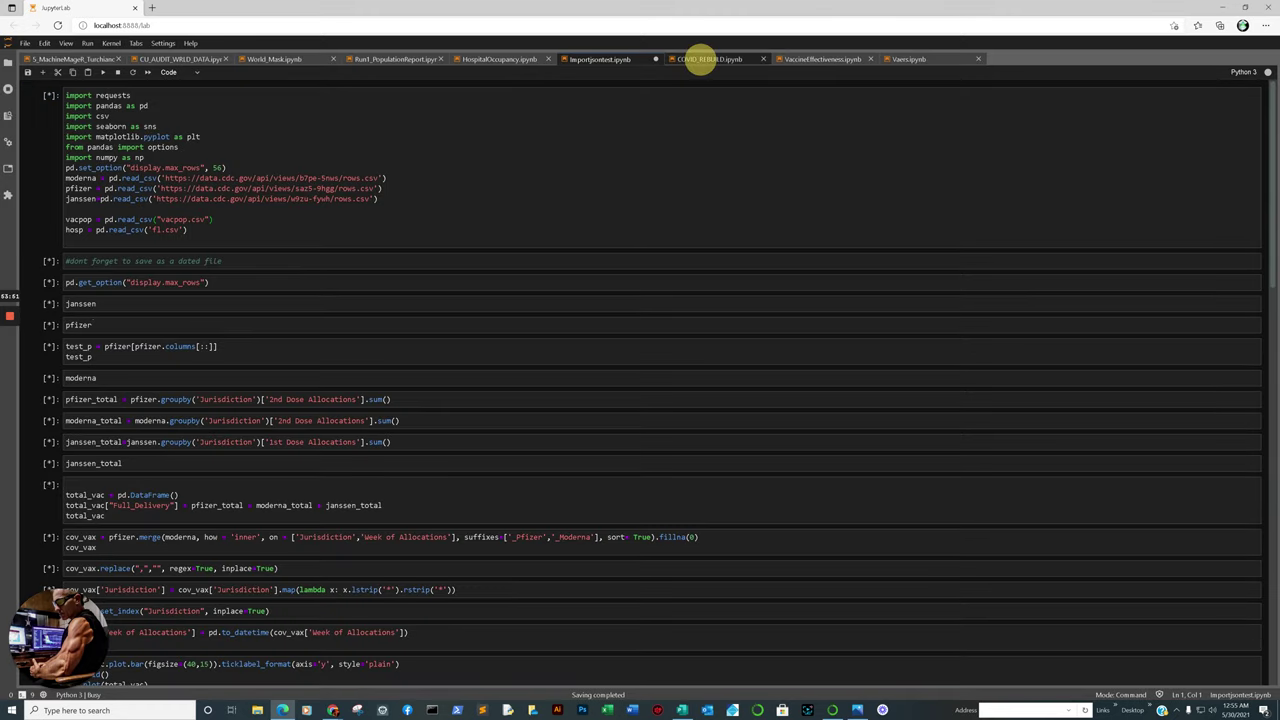
# Scroll to the Vermont, New York, Connecticut and New Hampshire new-cases charts, then bring Chrome forward.
pyautogui.scroll(-20, 660, 380)
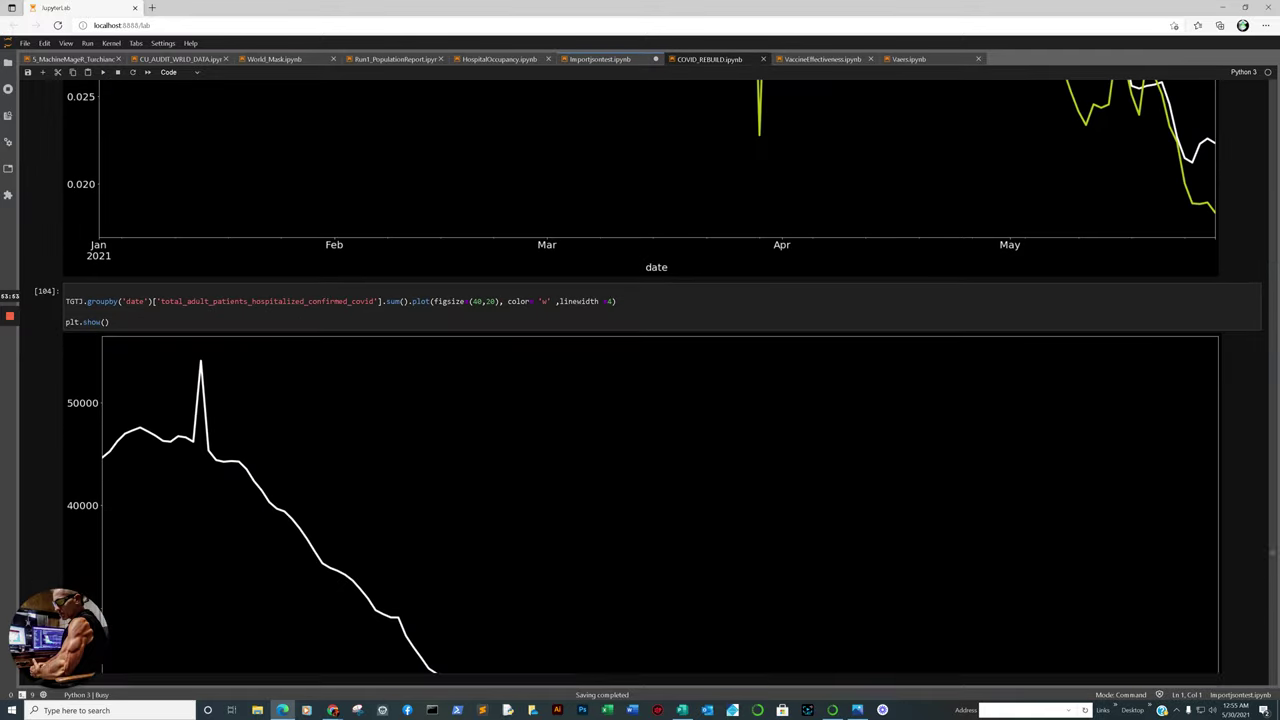
pyautogui.scroll(15, 650, 380)
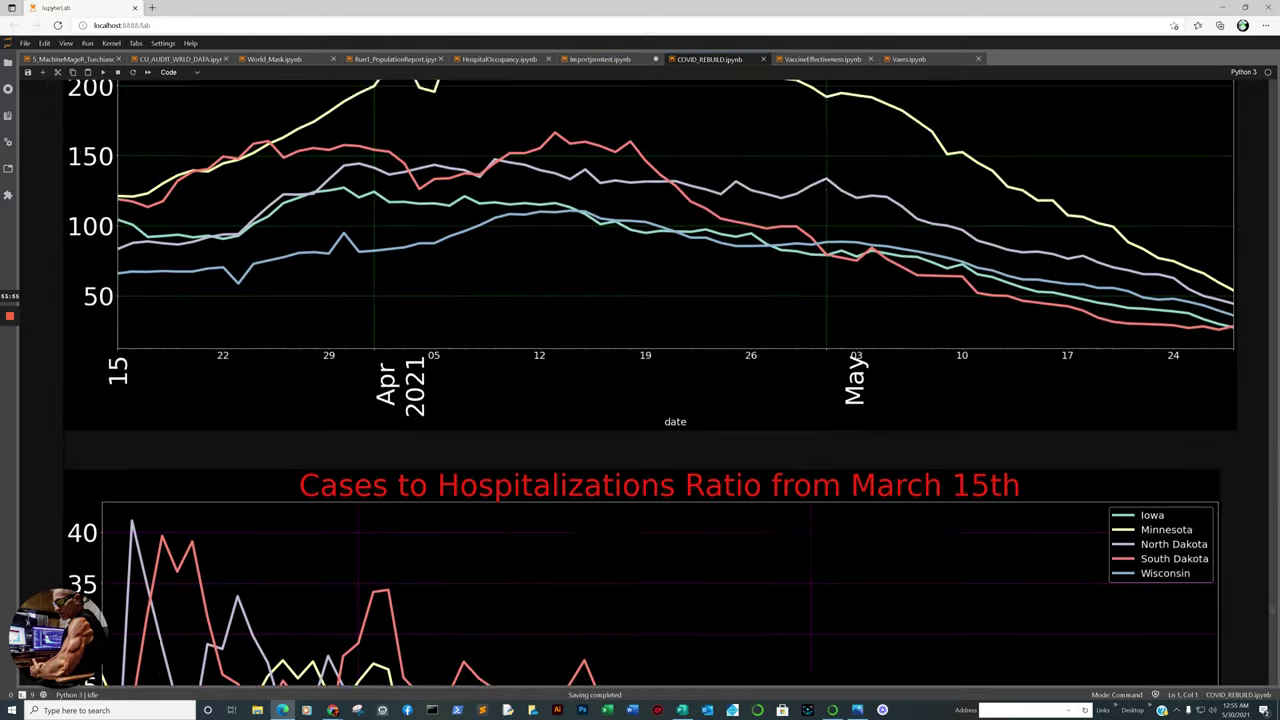
pyautogui.scroll(-15, 650, 380)
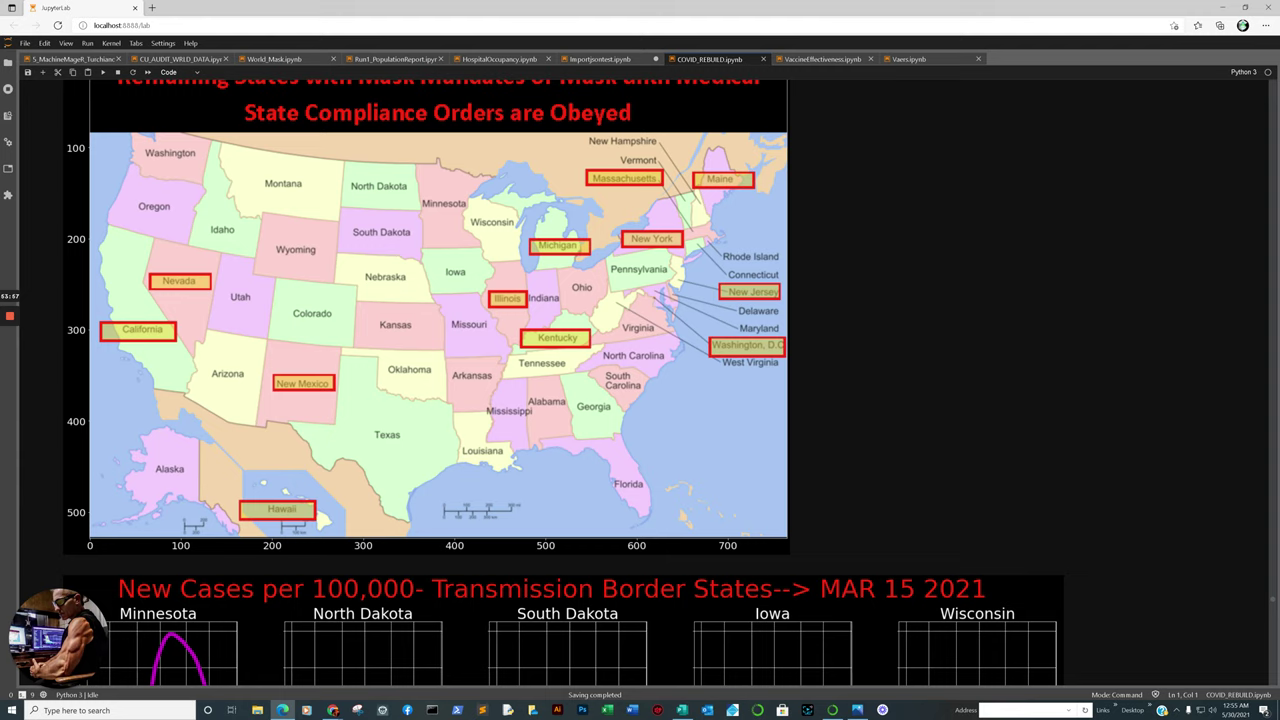
pyautogui.scroll(2, 660, 380)
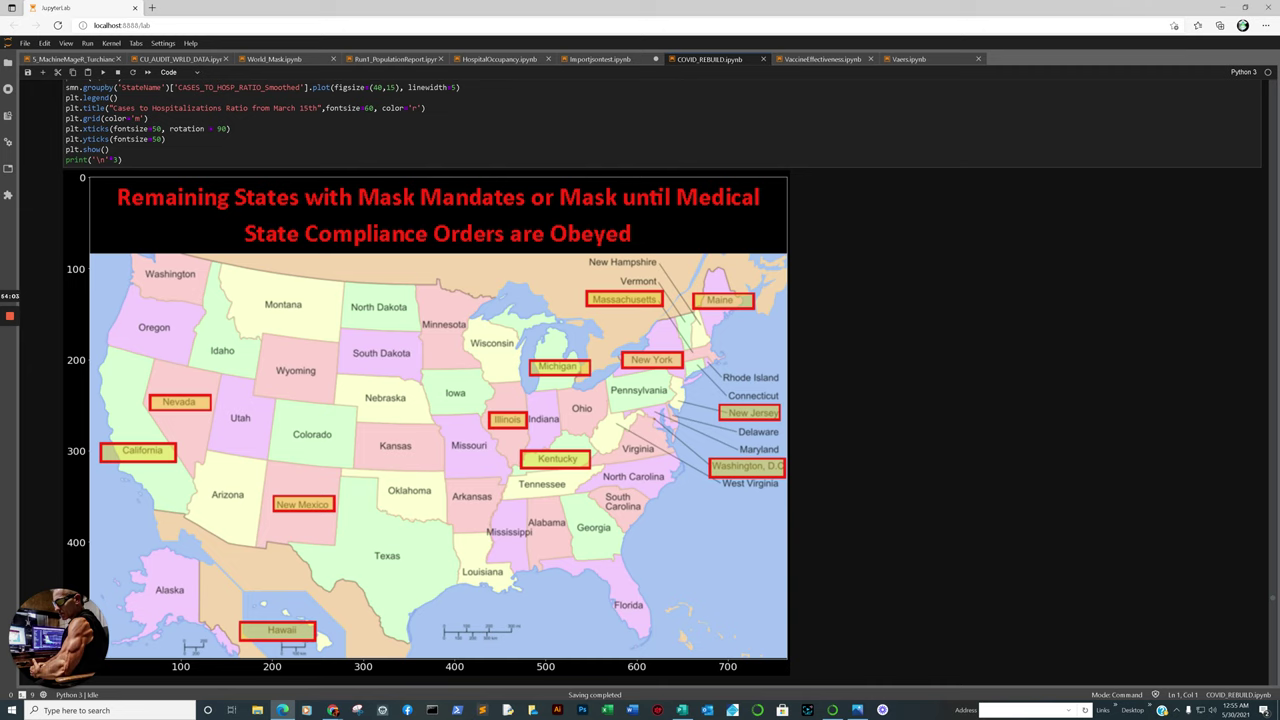
pyautogui.scroll(10, 650, 380)
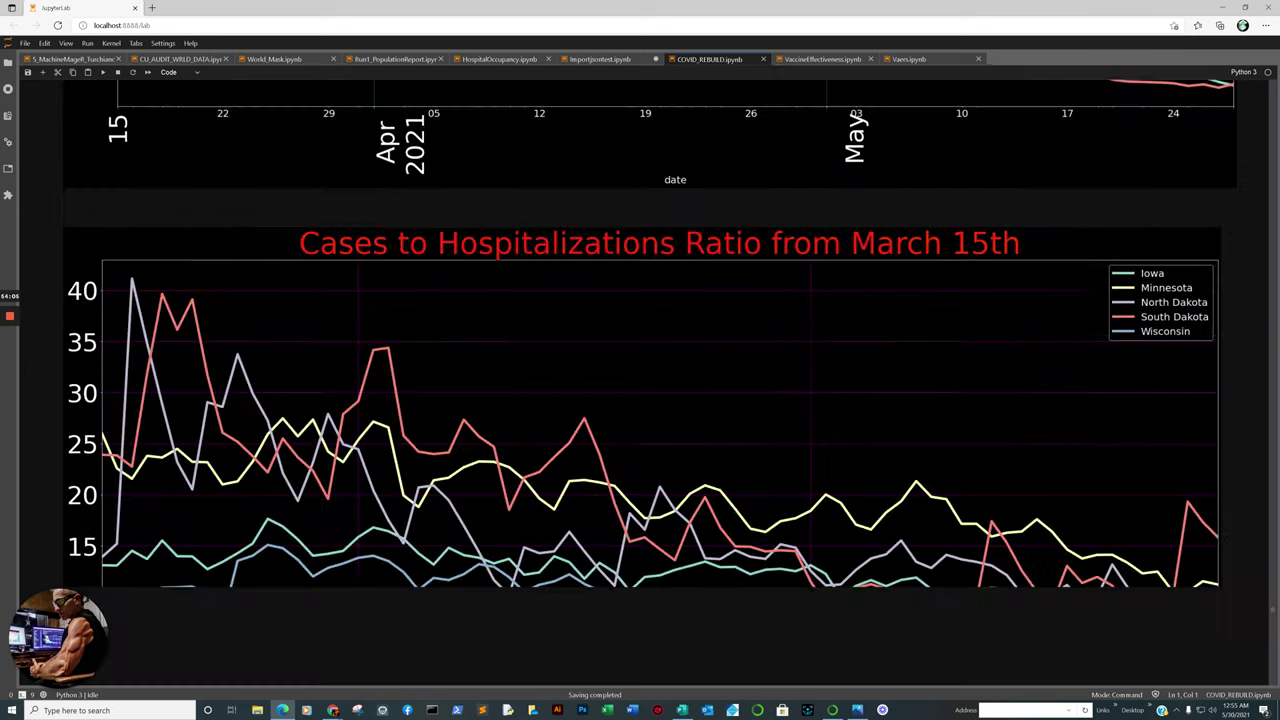
pyautogui.scroll(-10, 650, 380)
pyautogui.scroll(10, 650, 380)
pyautogui.scroll(-5, 650, 380)
pyautogui.scroll(-15, 660, 380)
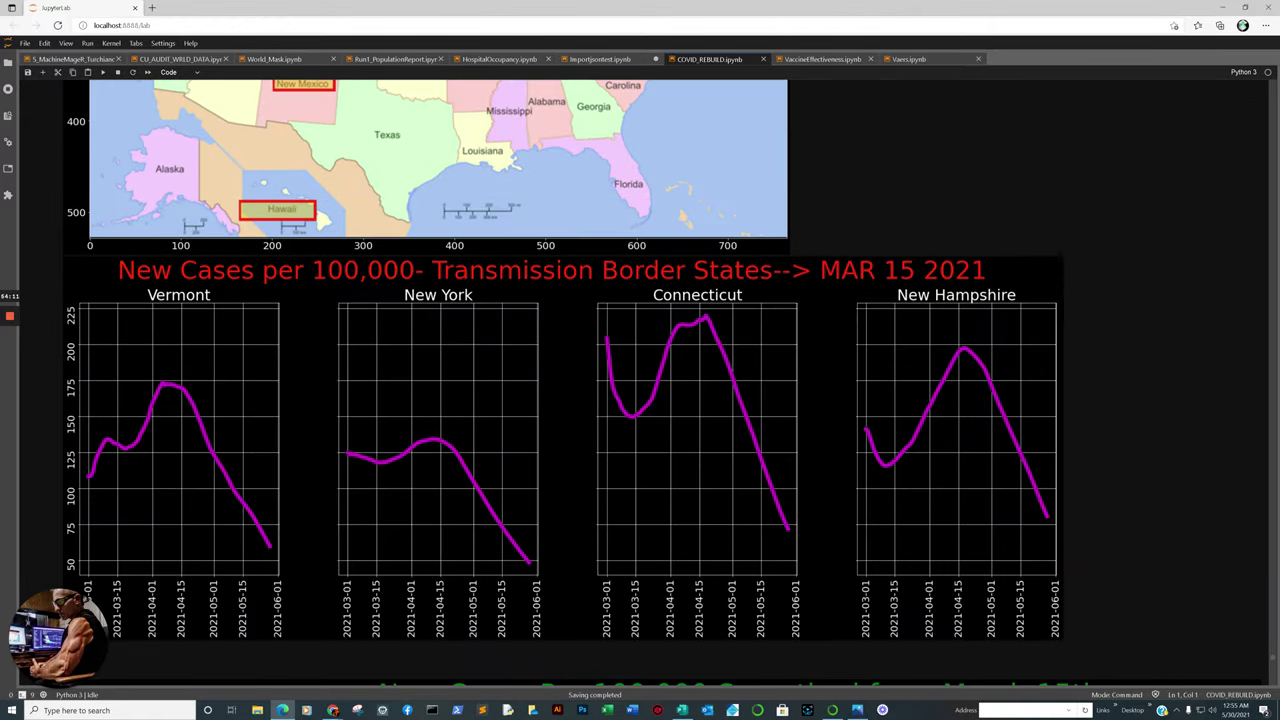
pyautogui.scroll(-3, 660, 380)
pyautogui.scroll(-20, 660, 380)
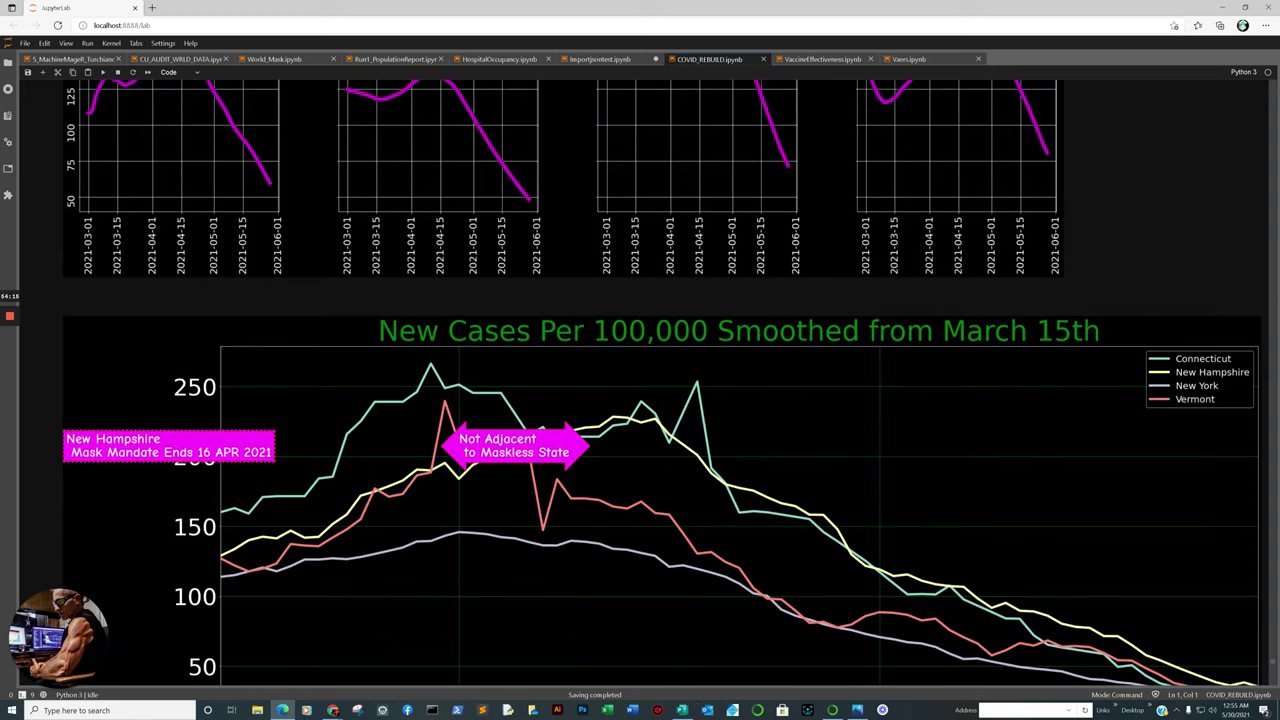
pyautogui.scroll(20, 660, 380)
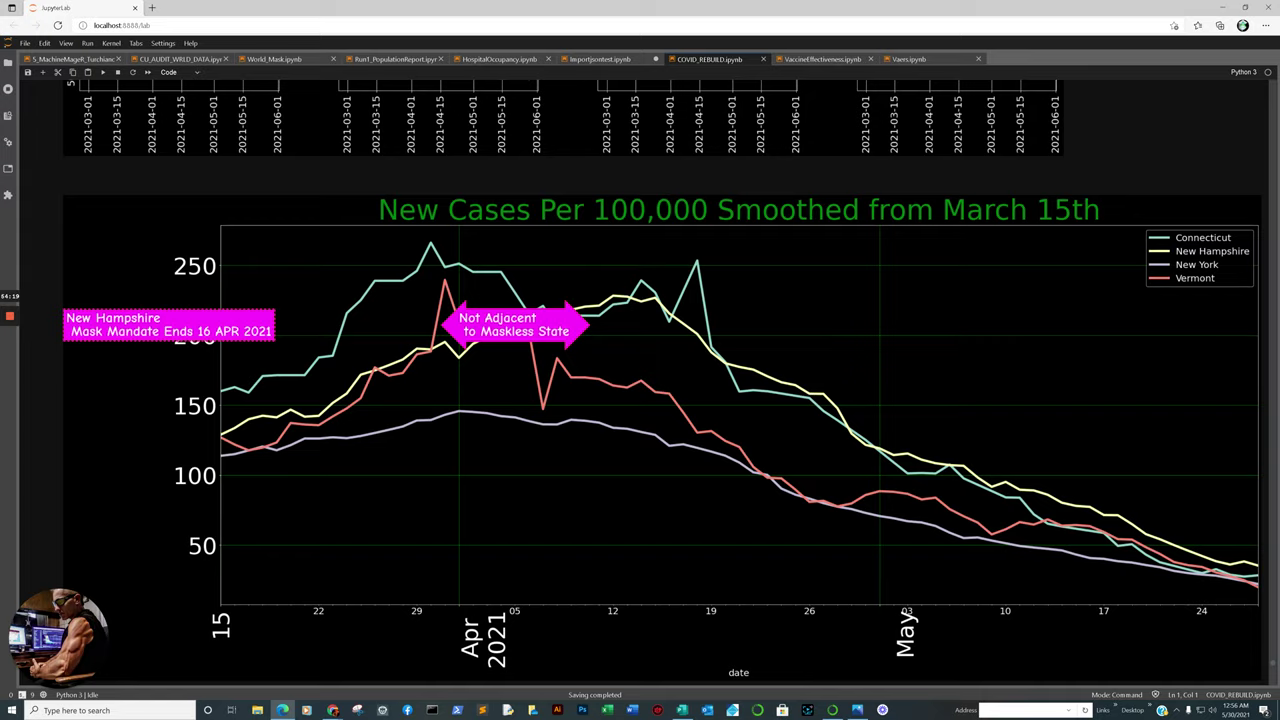
pyautogui.scroll(9, 660, 380)
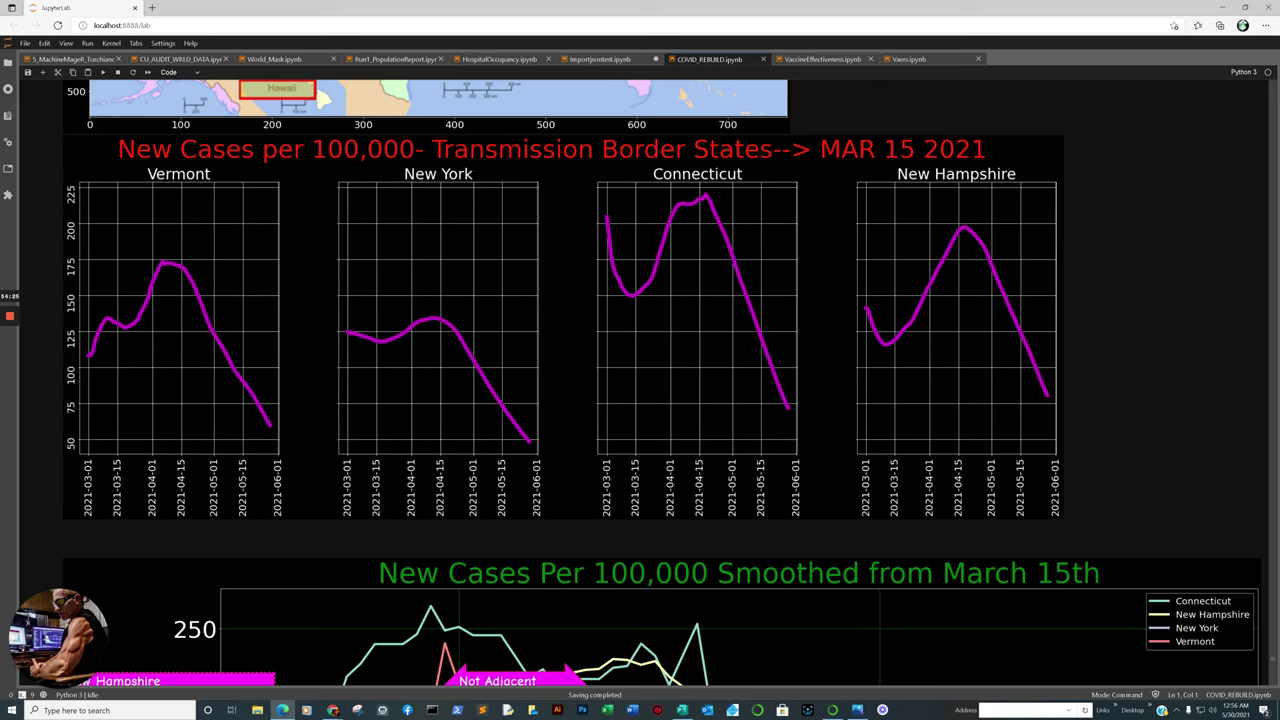
pyautogui.moveTo(333, 710)
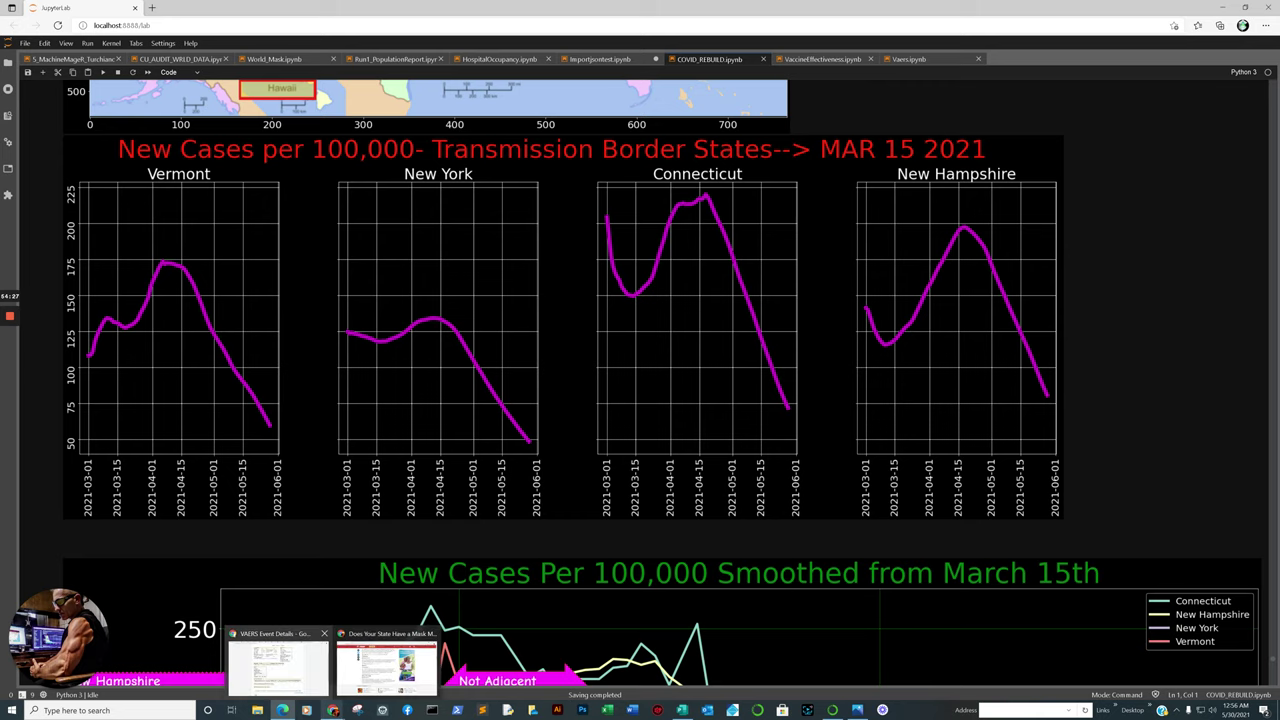
pyautogui.click(309, 668)
# Show the top of the mask mandate efficacy article in Chrome.
pyautogui.click(45, 8)
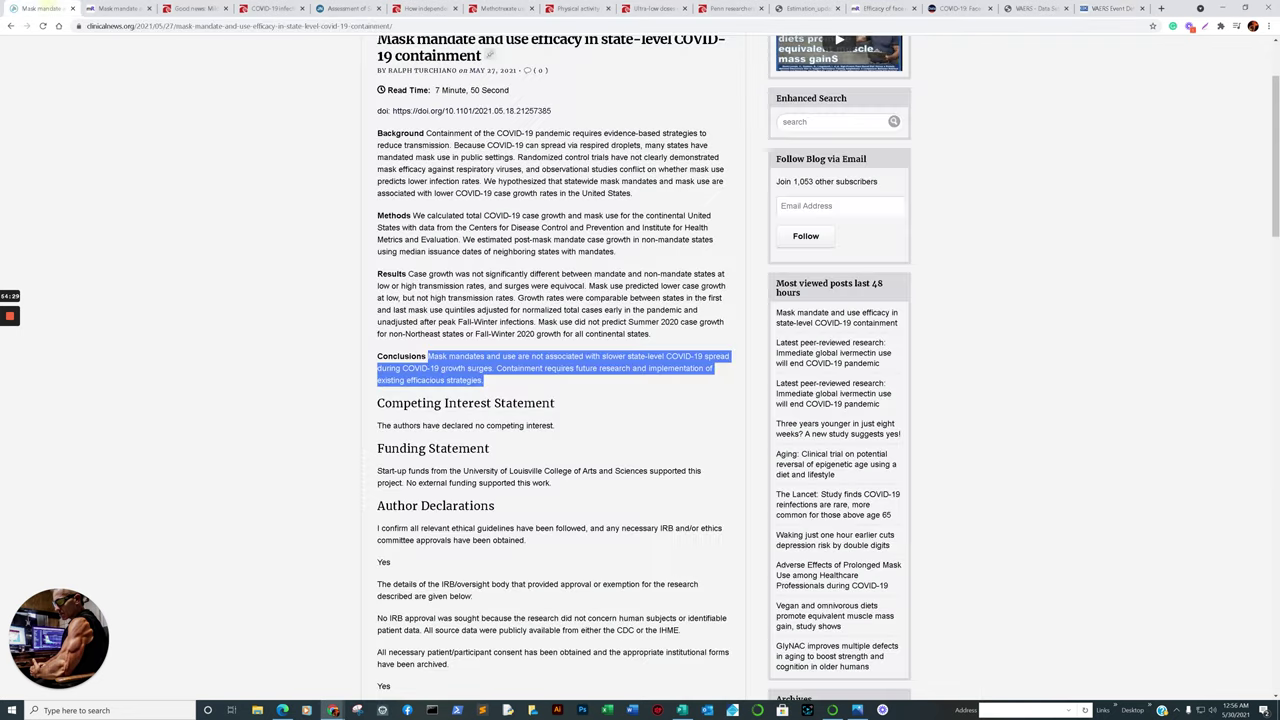
pyautogui.scroll(2, 640, 400)
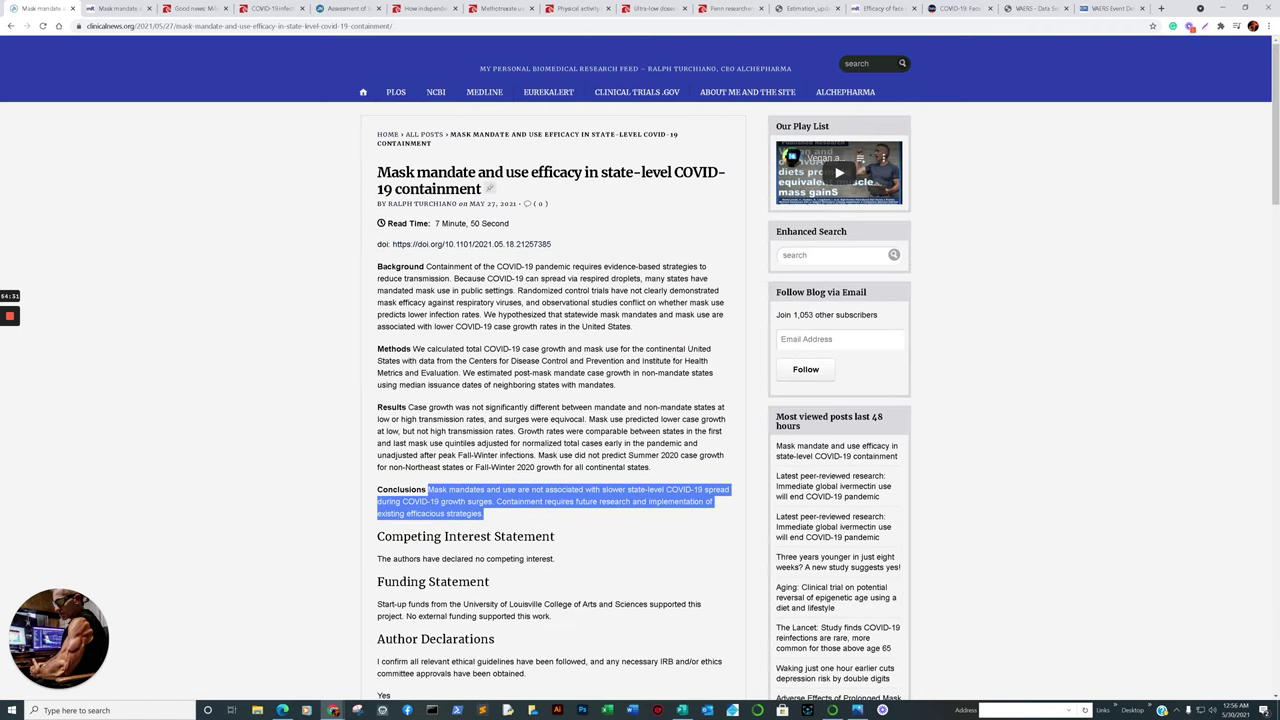
# Return to COVID_REBUILD and scroll up to the Michigan border-state new-cases charts in cell 108.
pyautogui.moveTo(283, 710)
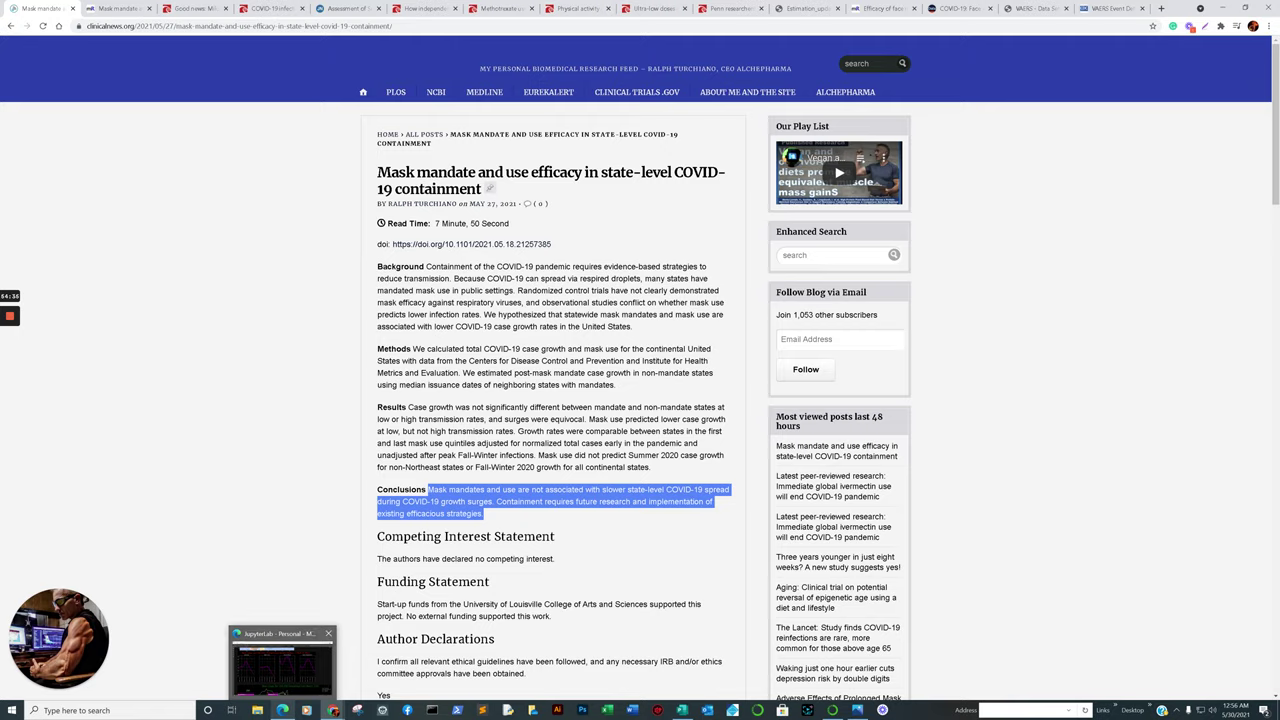
pyautogui.click(283, 665)
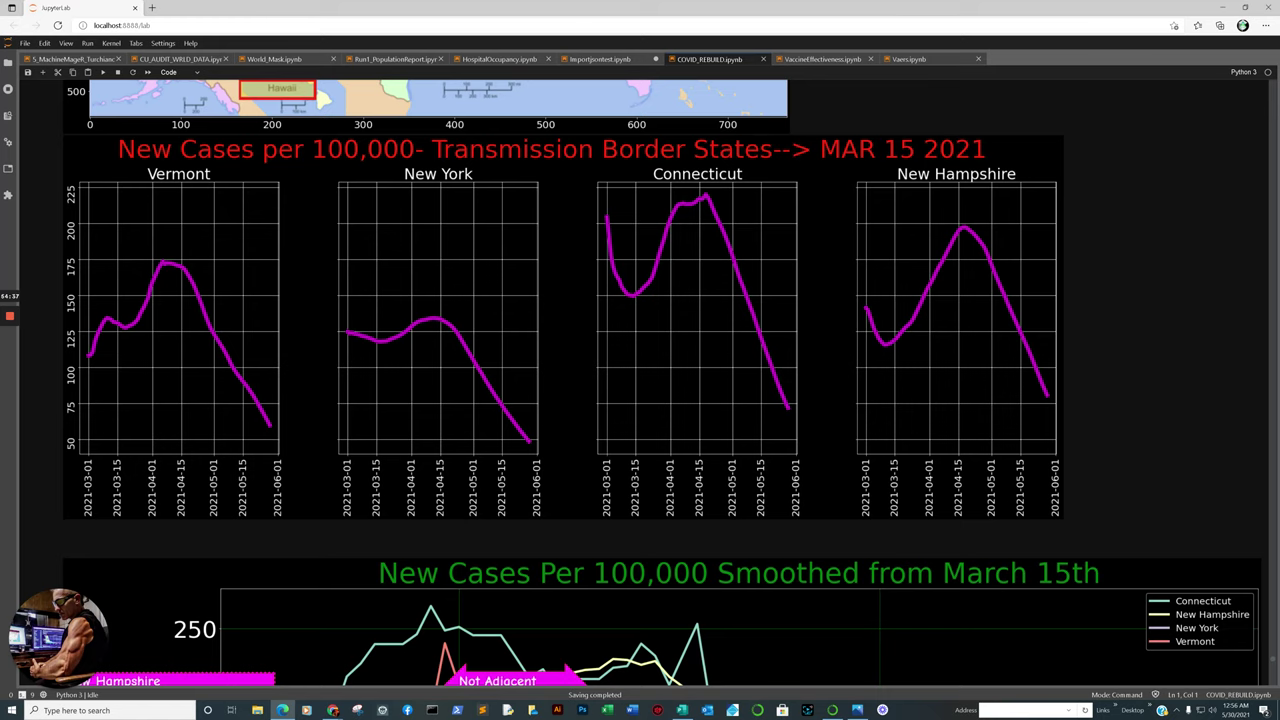
pyautogui.scroll(15, 640, 380)
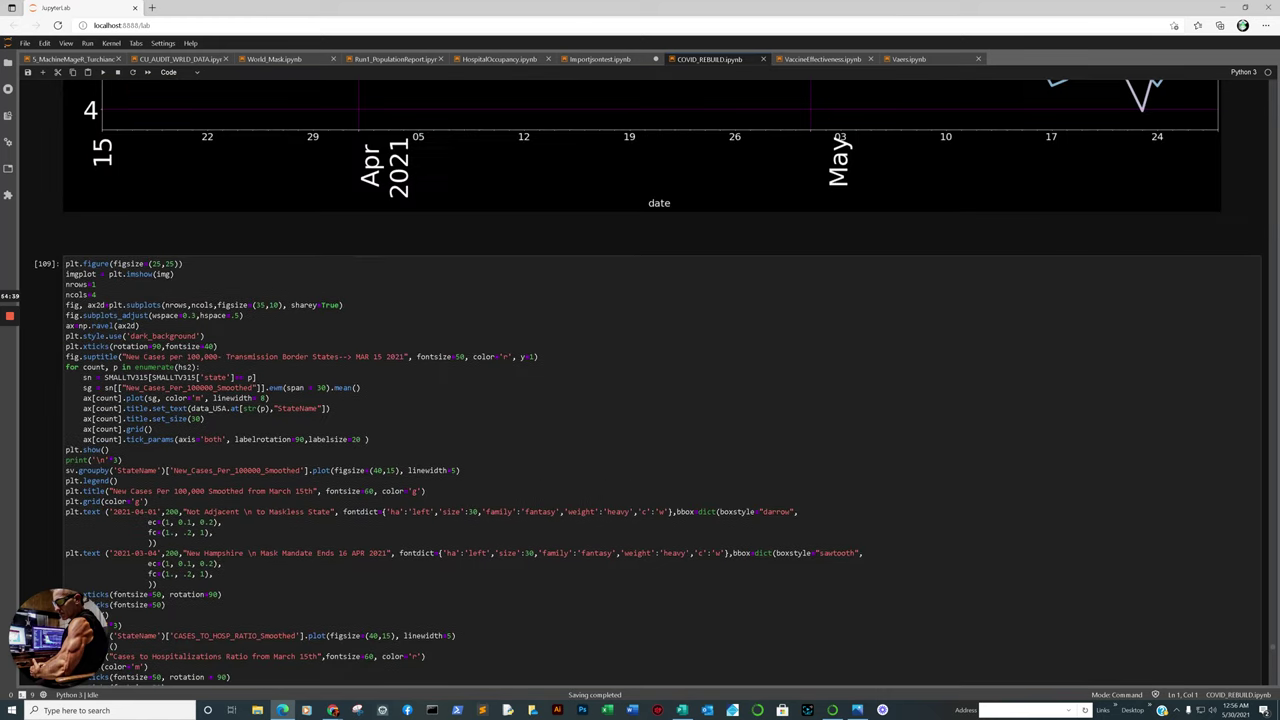
pyautogui.scroll(10, 422, 375)
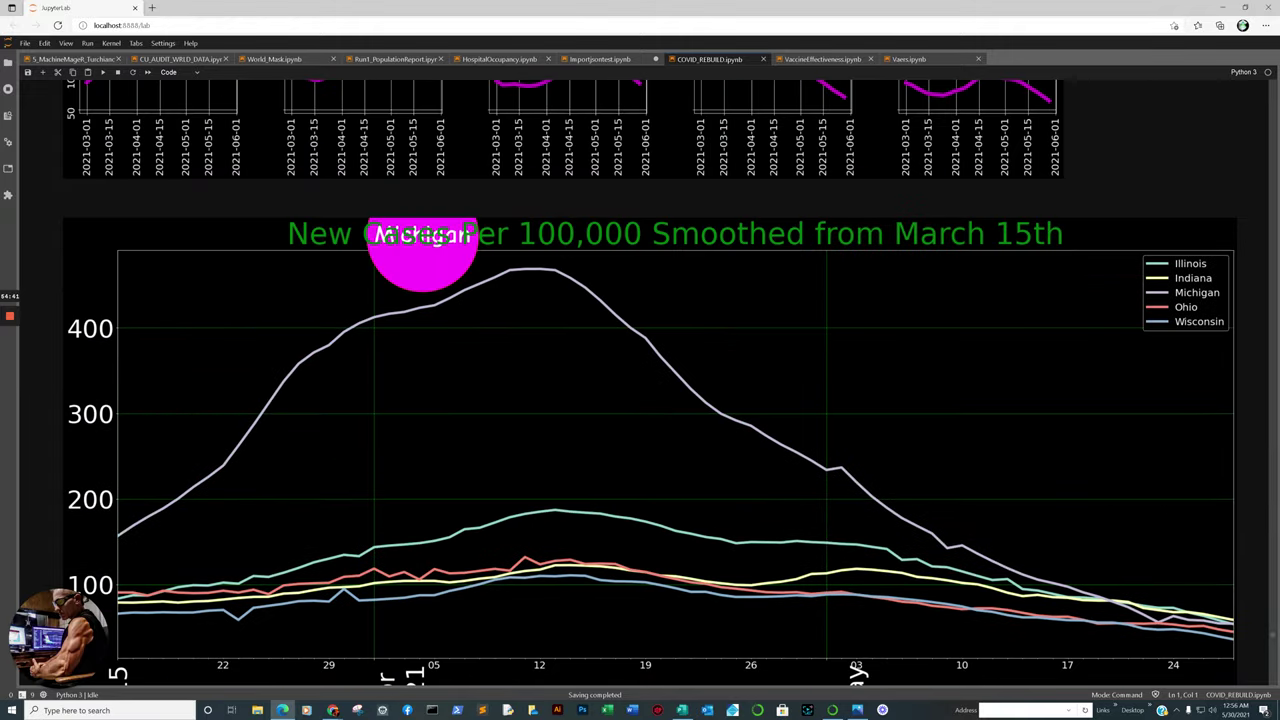
pyautogui.scroll(-2, 640, 380)
pyautogui.scroll(3, 640, 380)
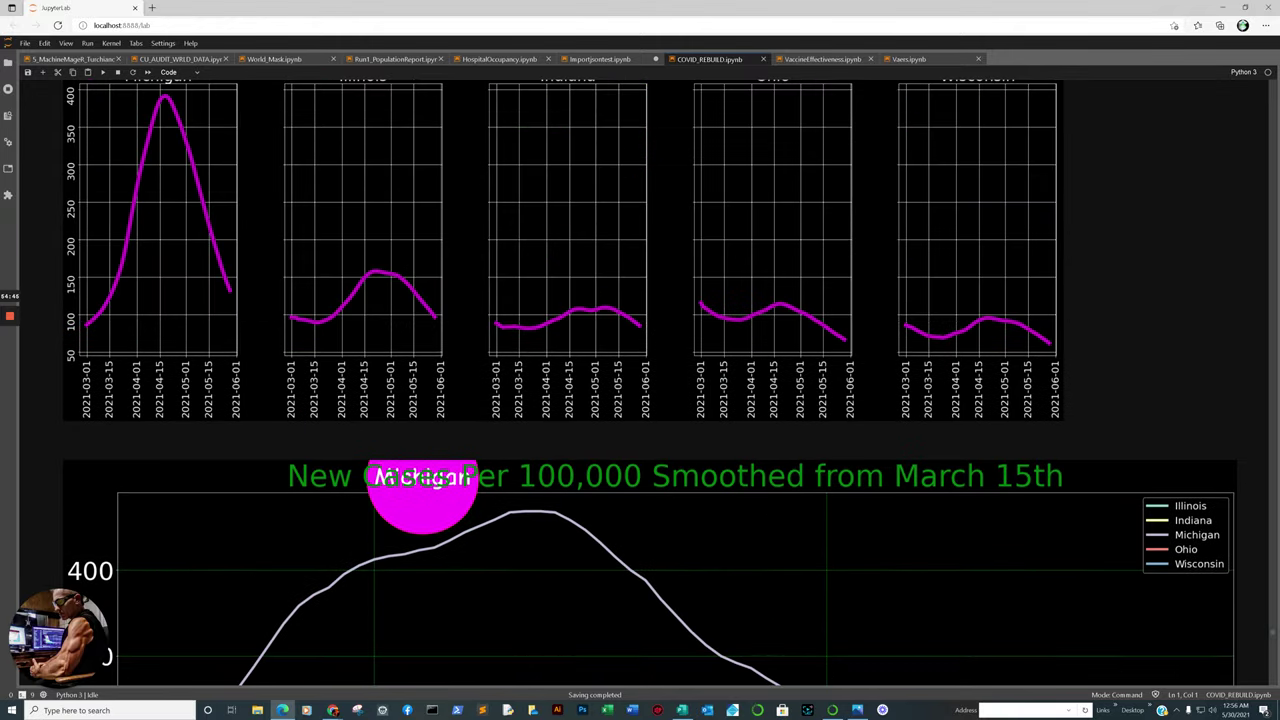
pyautogui.scroll(2, 640, 380)
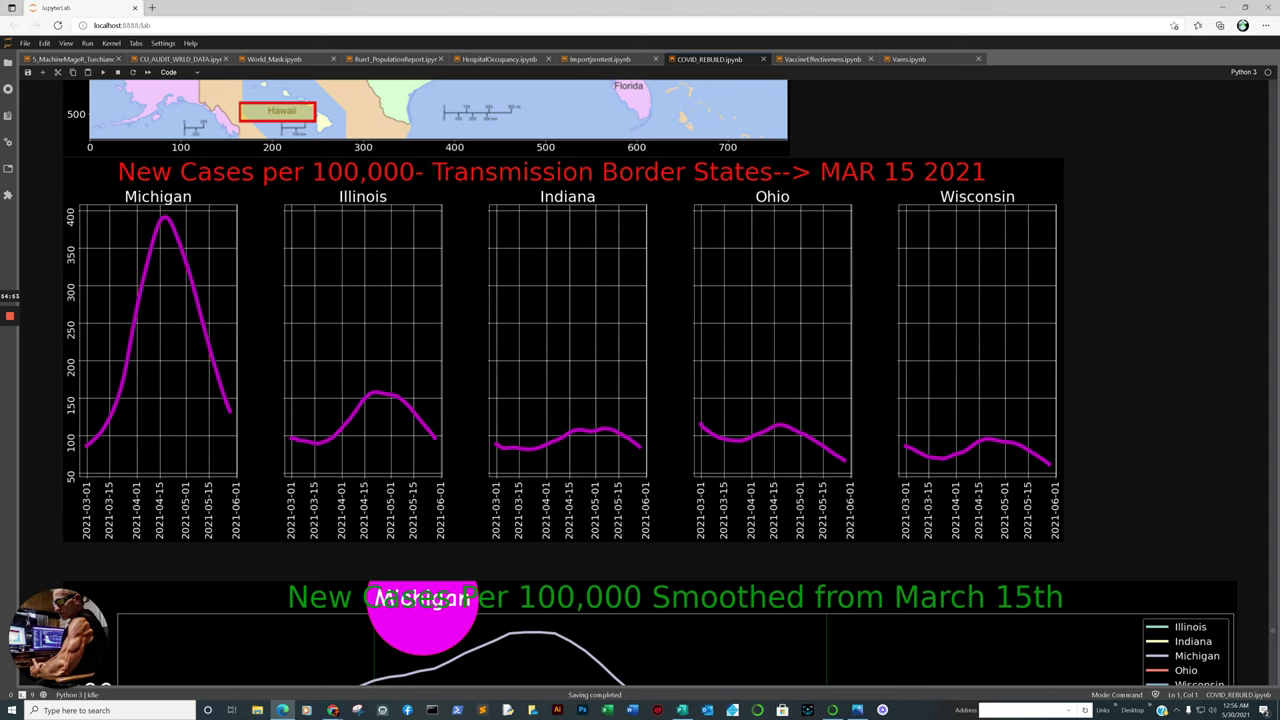
pyautogui.scroll(5, 640, 380)
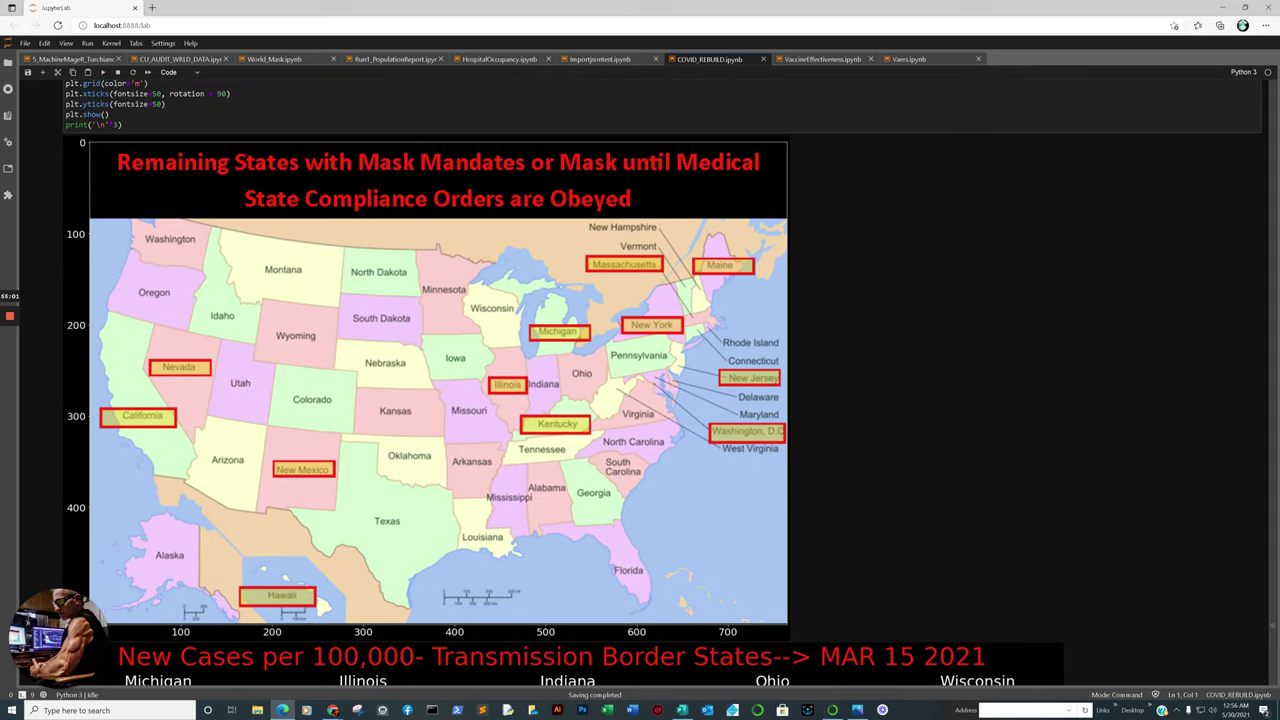
pyautogui.scroll(15, 640, 380)
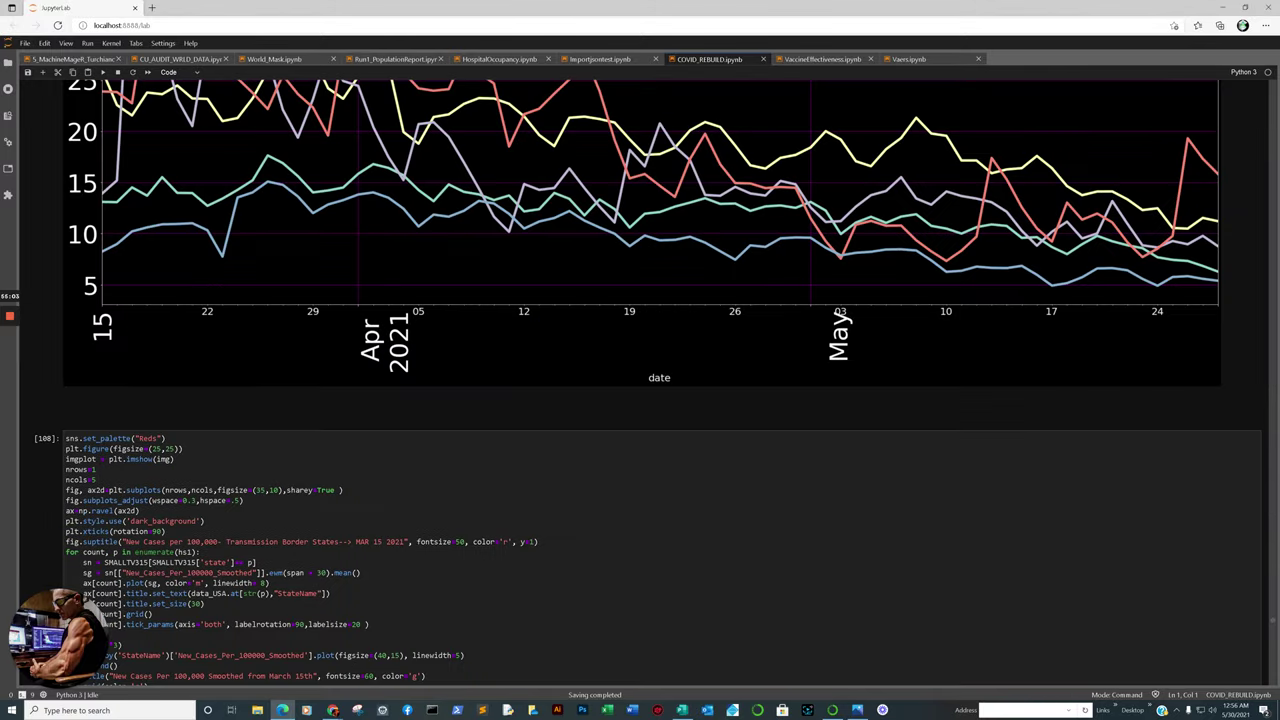
pyautogui.scroll(10, 640, 380)
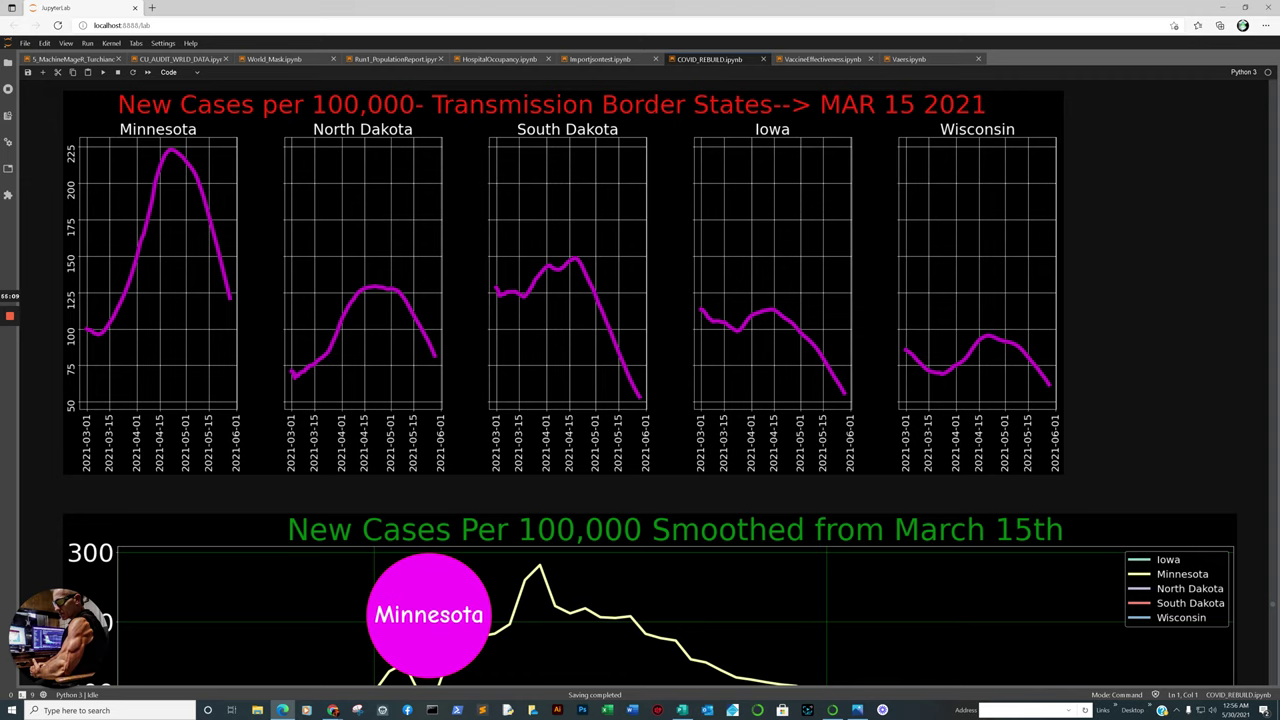
pyautogui.click(370, 284)
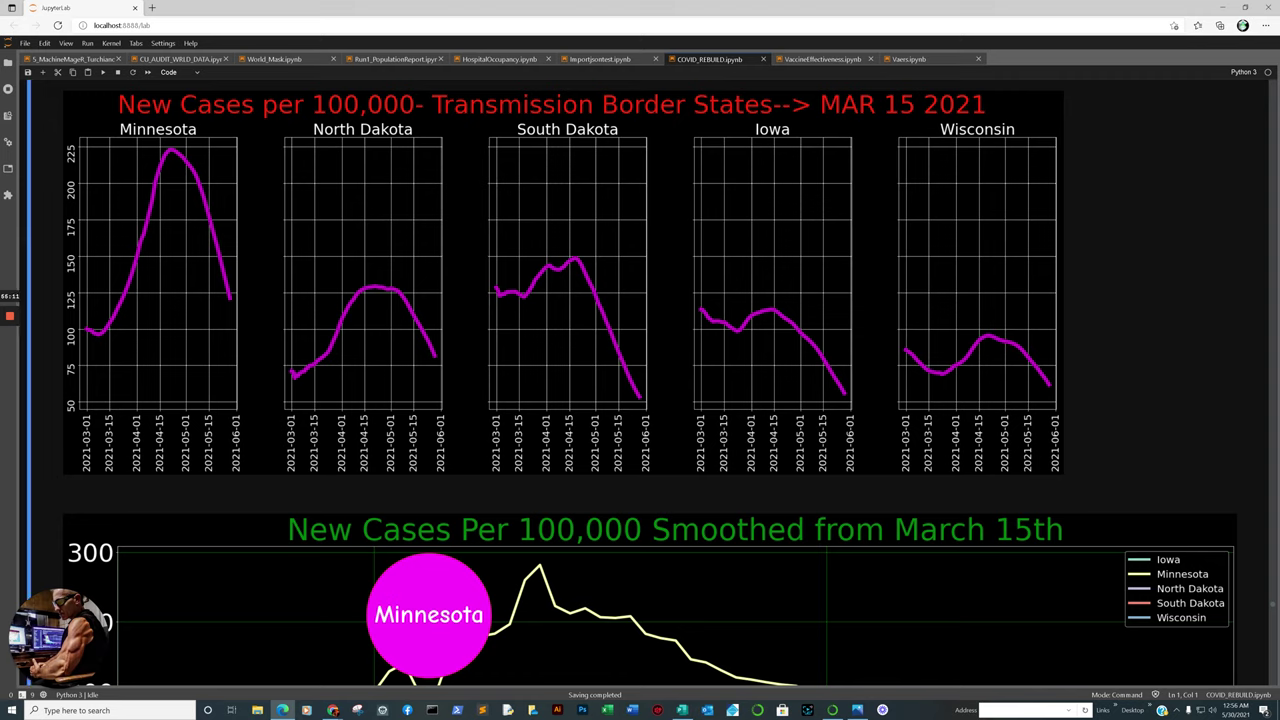
pyautogui.click(565, 274)
pyautogui.click(734, 300)
pyautogui.click(966, 334)
pyautogui.click(171, 151)
pyautogui.scroll(3, 640, 380)
pyautogui.scroll(8, 640, 380)
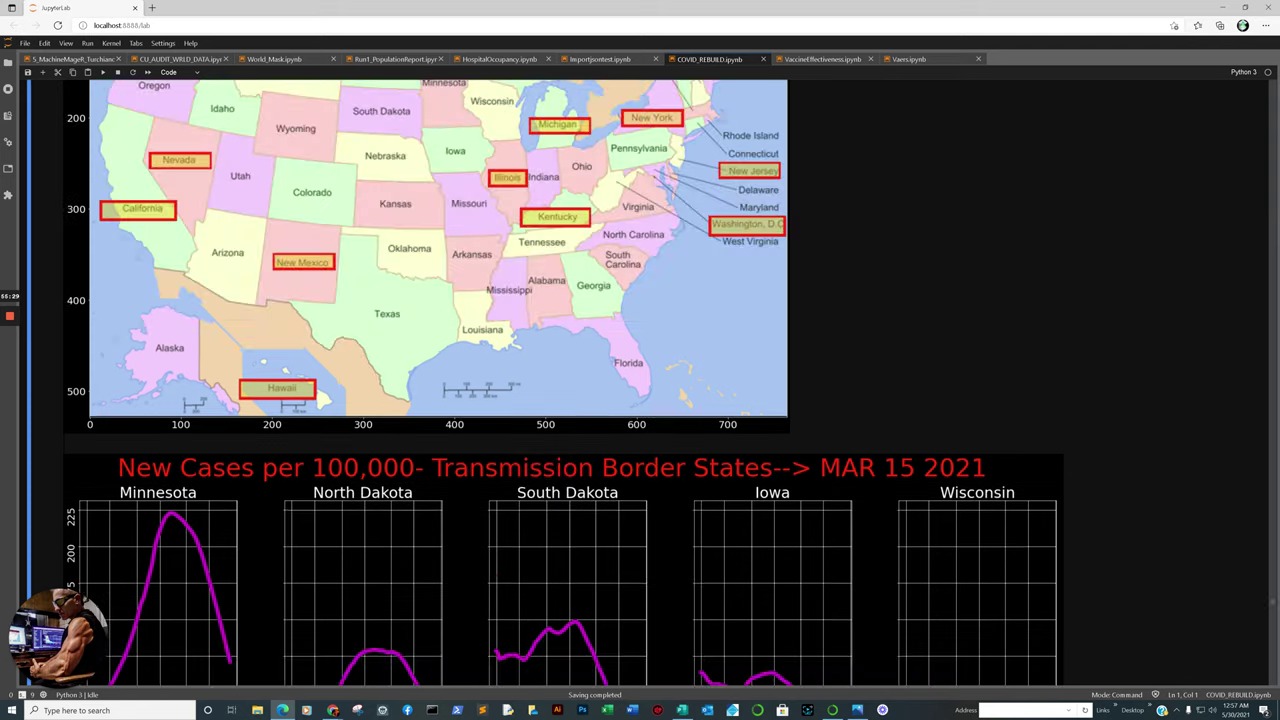
pyautogui.scroll(20, 640, 380)
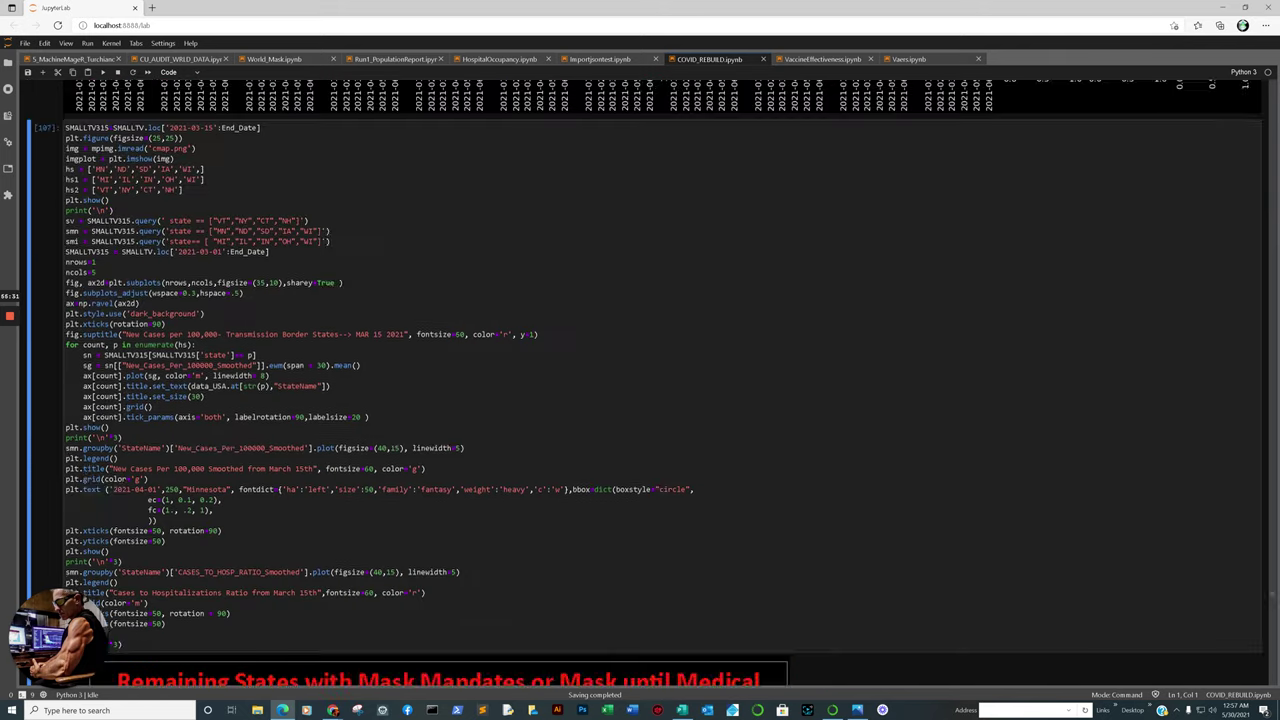
pyautogui.scroll(15, 640, 380)
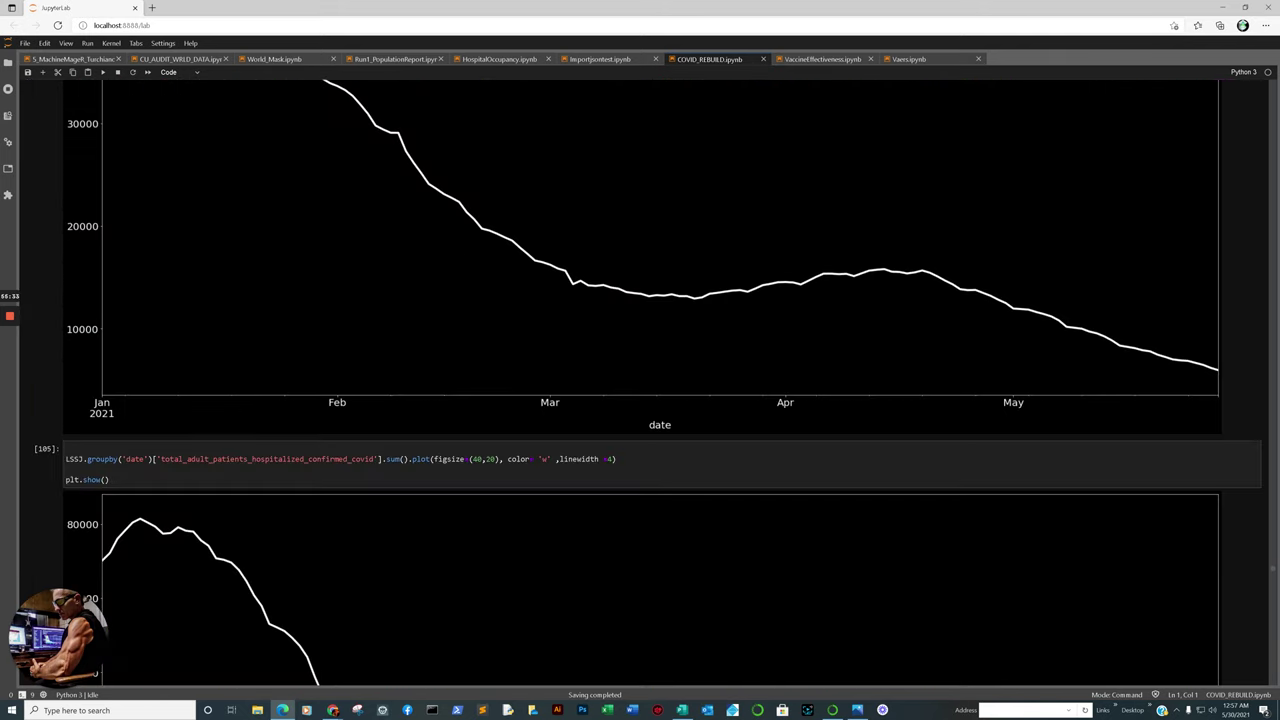
pyautogui.scroll(15, 640, 380)
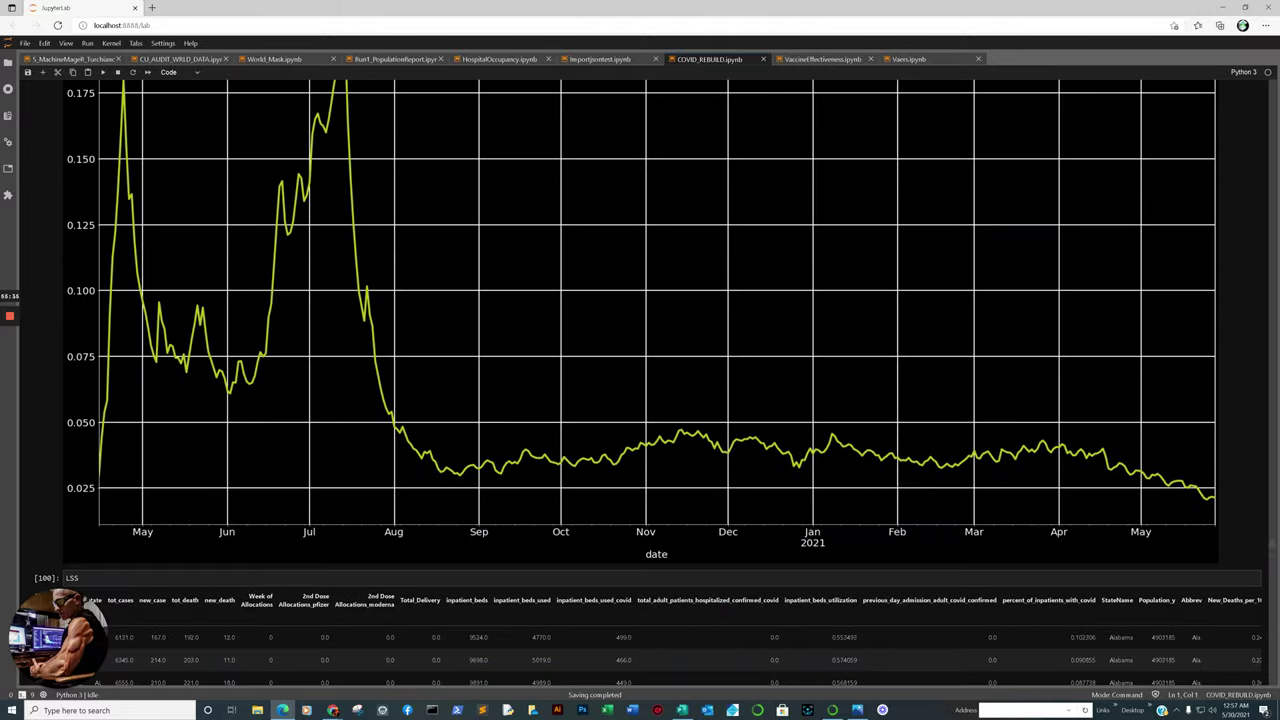
pyautogui.scroll(10, 640, 380)
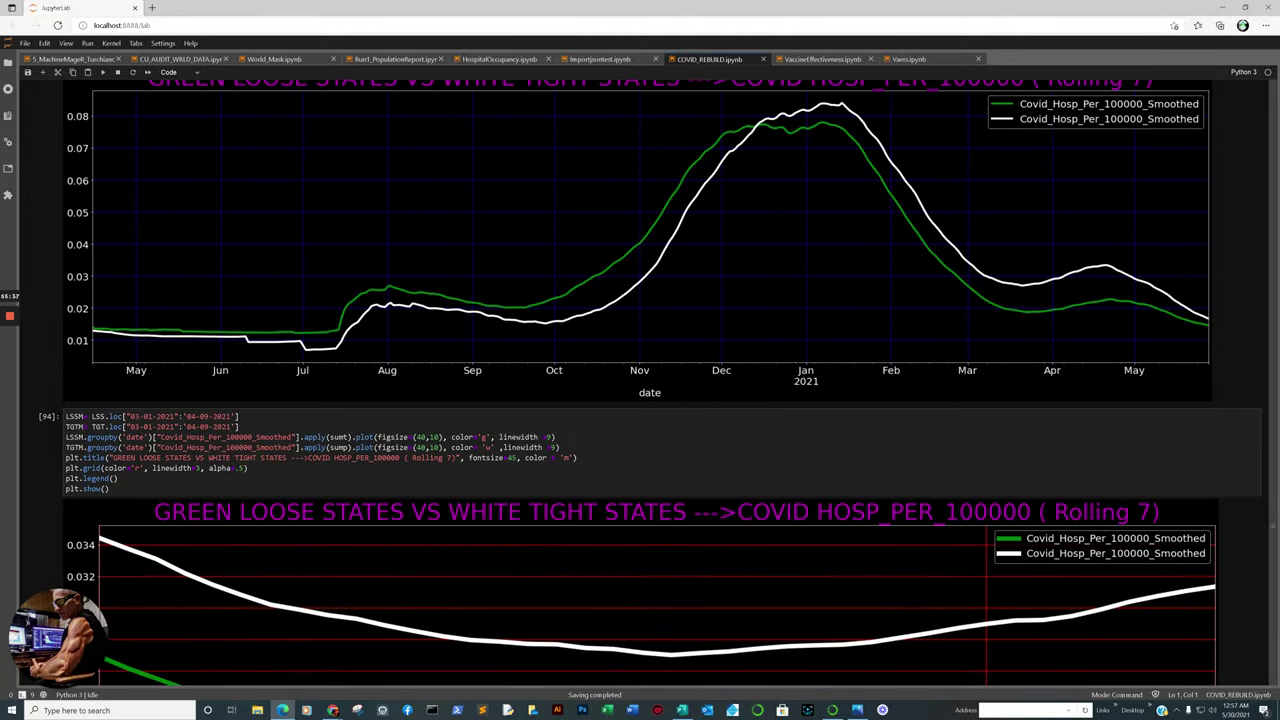
pyautogui.scroll(20, 640, 380)
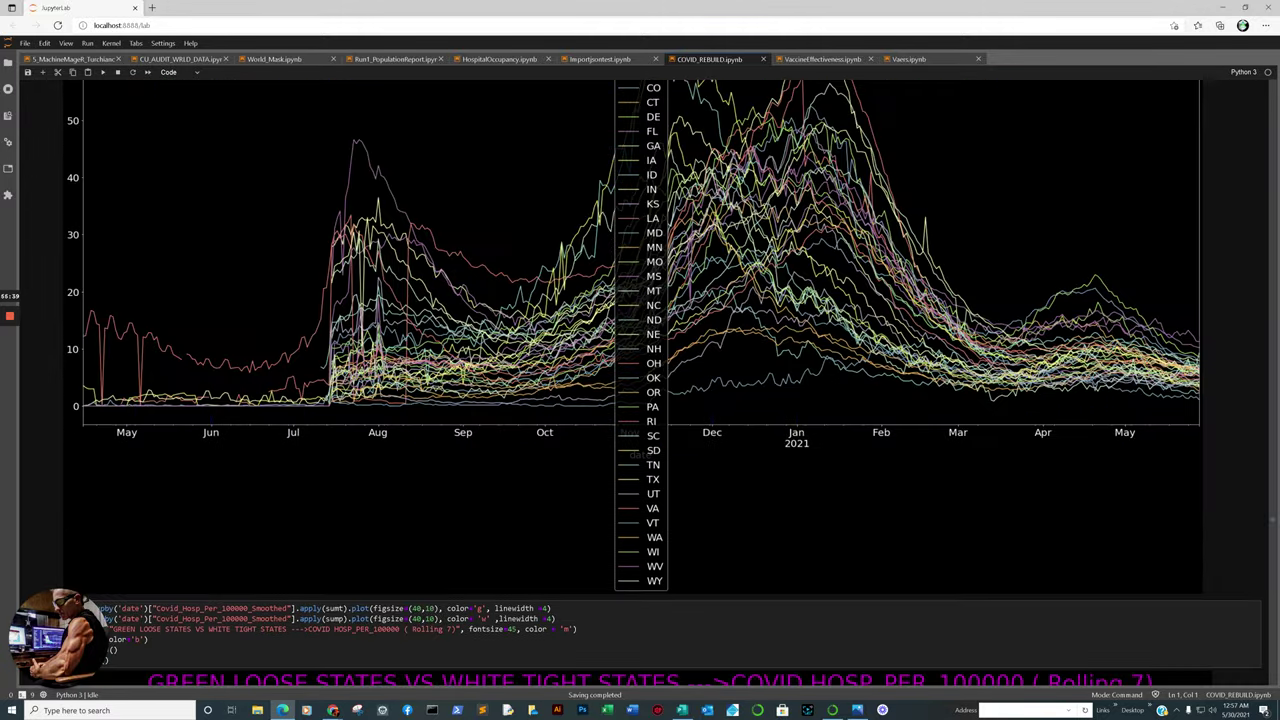
pyautogui.scroll(20, 640, 380)
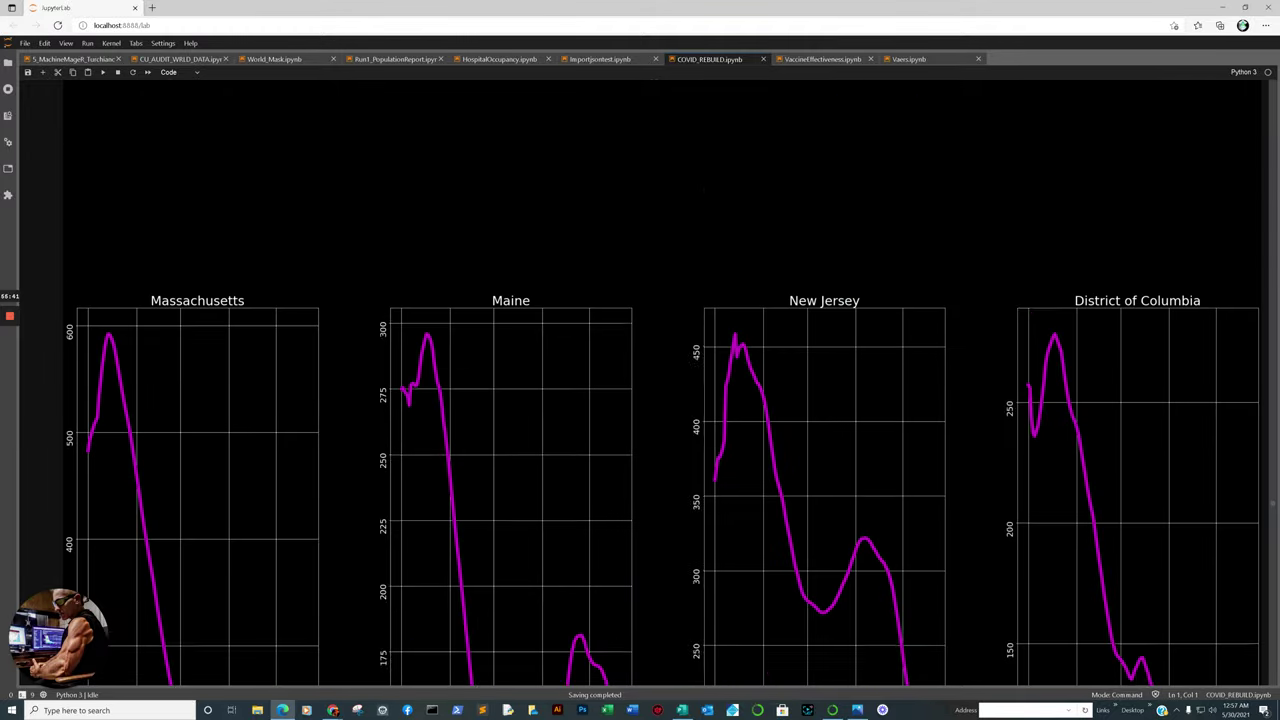
pyautogui.scroll(20, 640, 380)
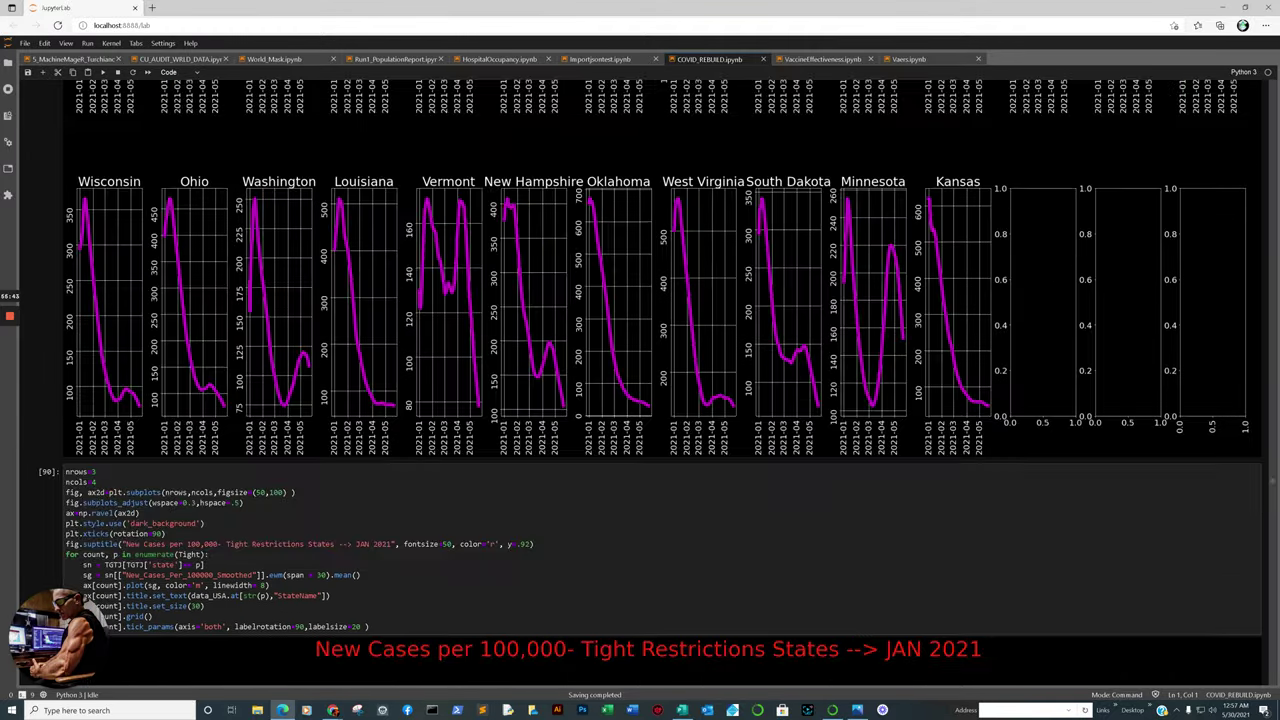
pyautogui.scroll(8, 640, 380)
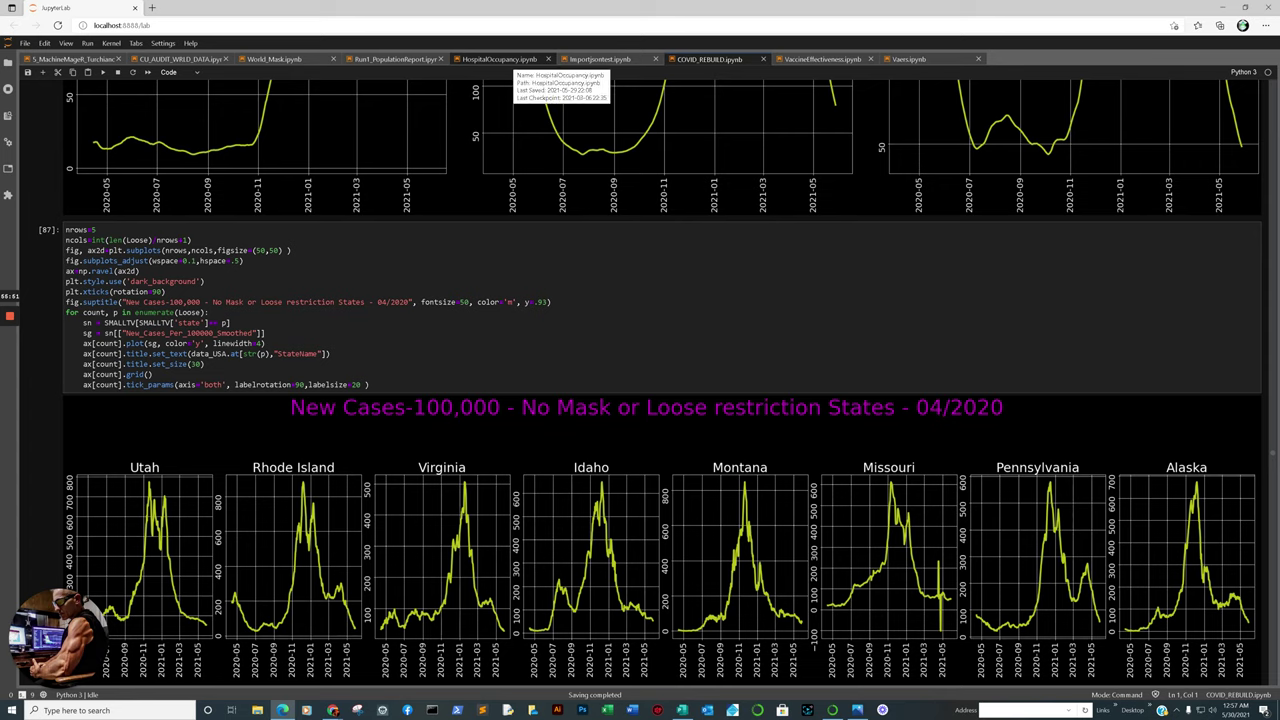
# Switch to importjsontest and scroll to cell 23's Population versus Full_Delivery bar chart.
pyautogui.click(593, 59)
pyautogui.scroll(-20, 660, 380)
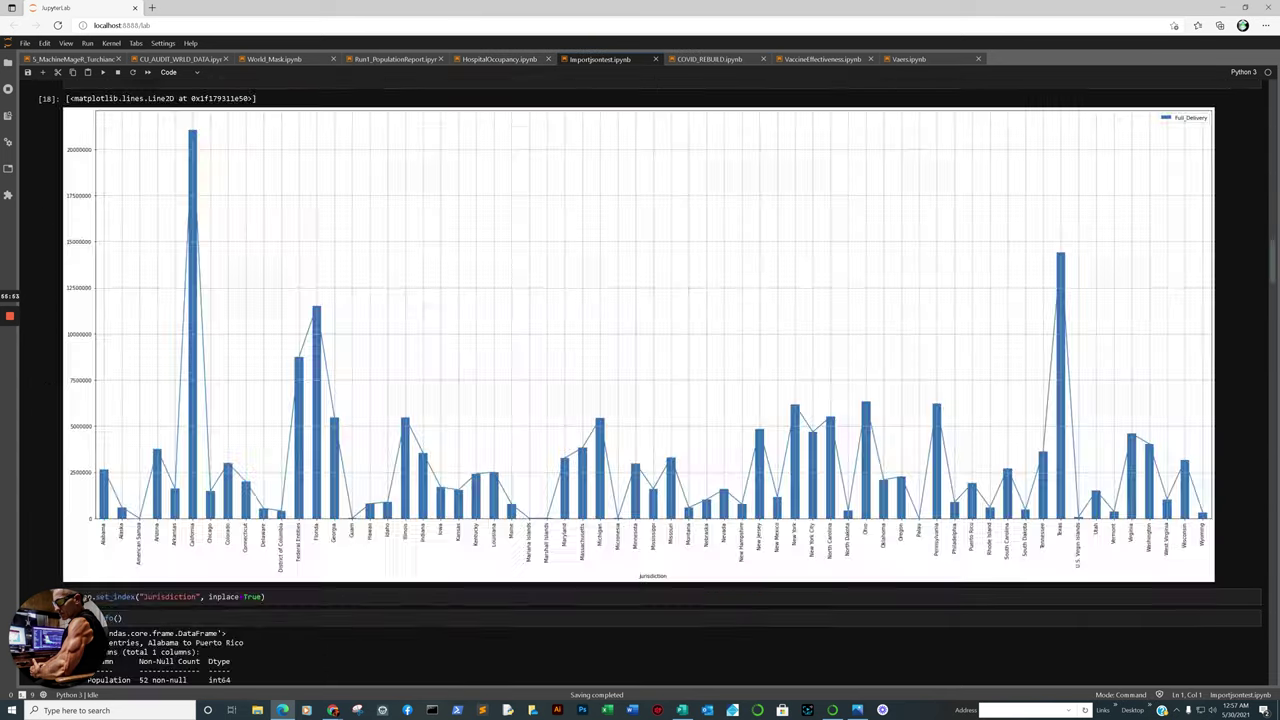
pyautogui.scroll(-20, 660, 380)
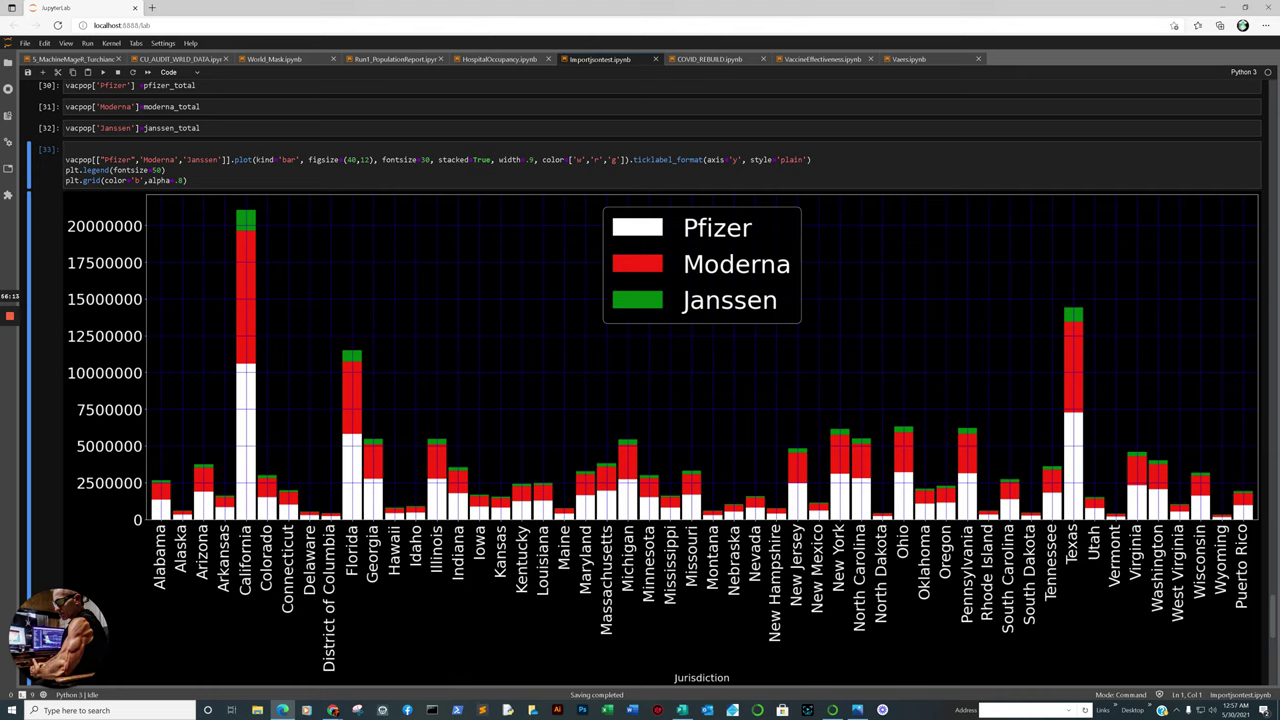
pyautogui.scroll(-6, 660, 380)
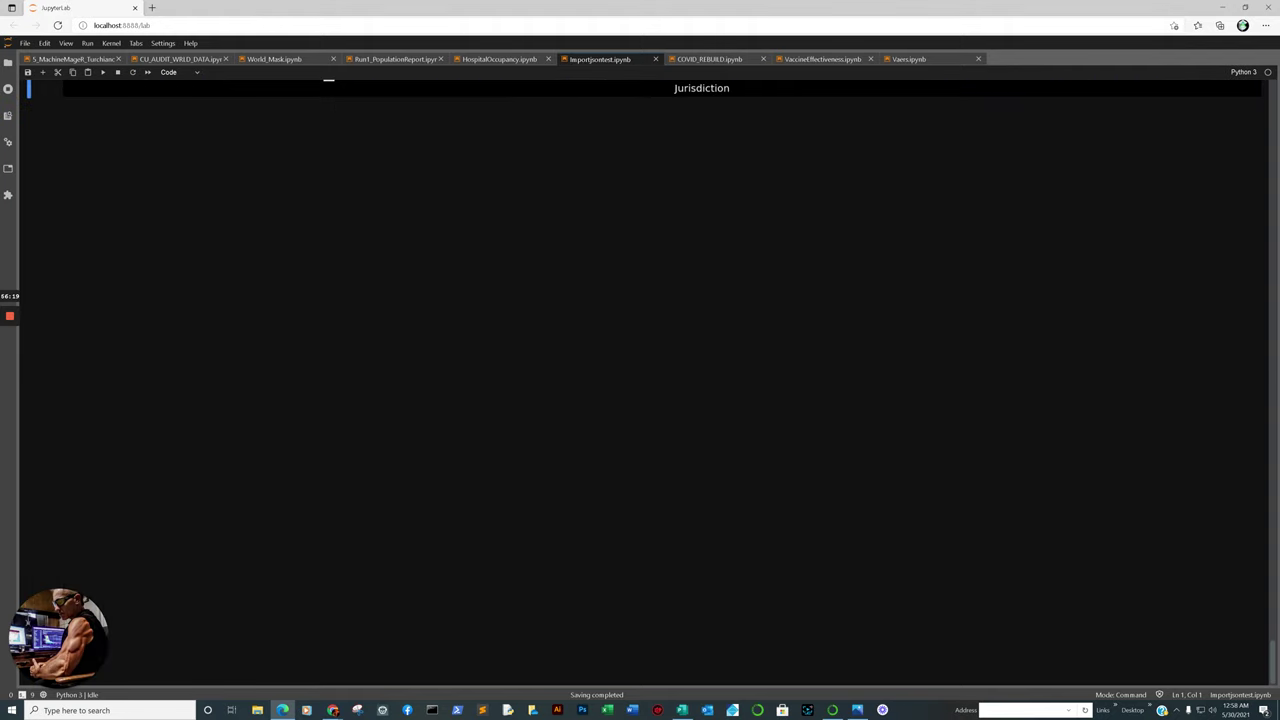
pyautogui.scroll(4, 660, 380)
pyautogui.scroll(3, 263, 85)
pyautogui.scroll(-10, 263, 85)
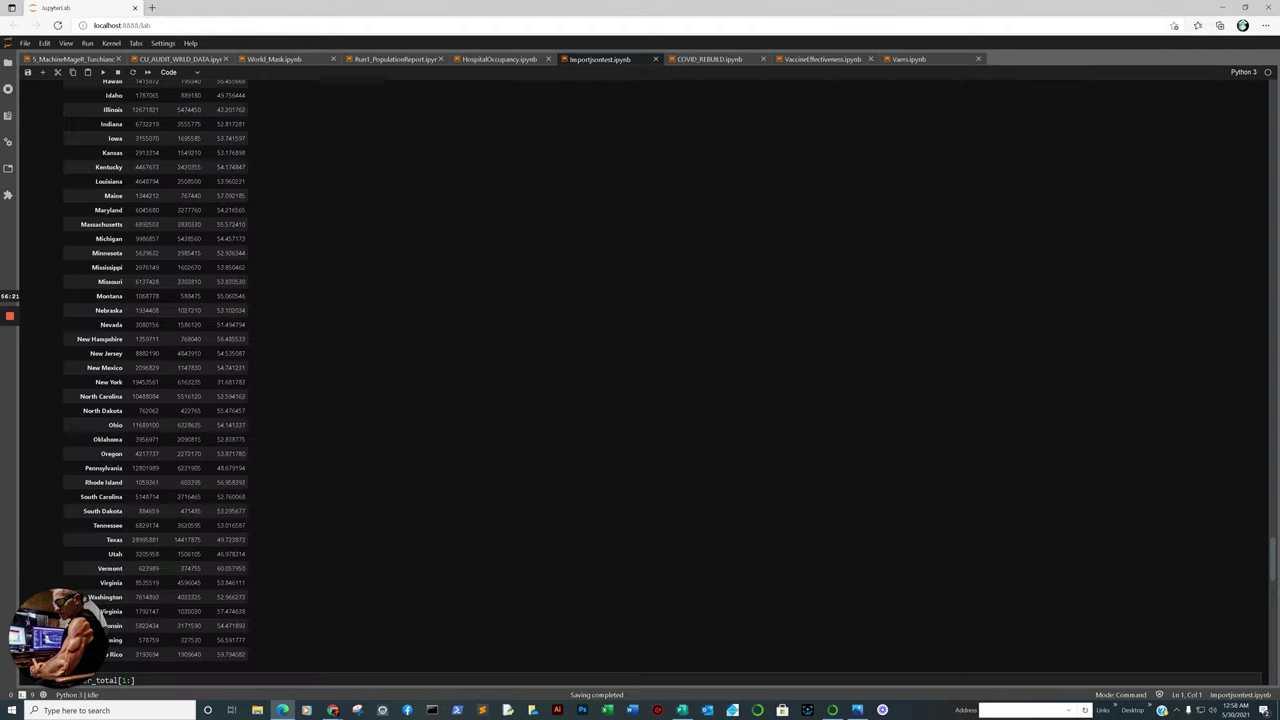
pyautogui.scroll(15, 263, 85)
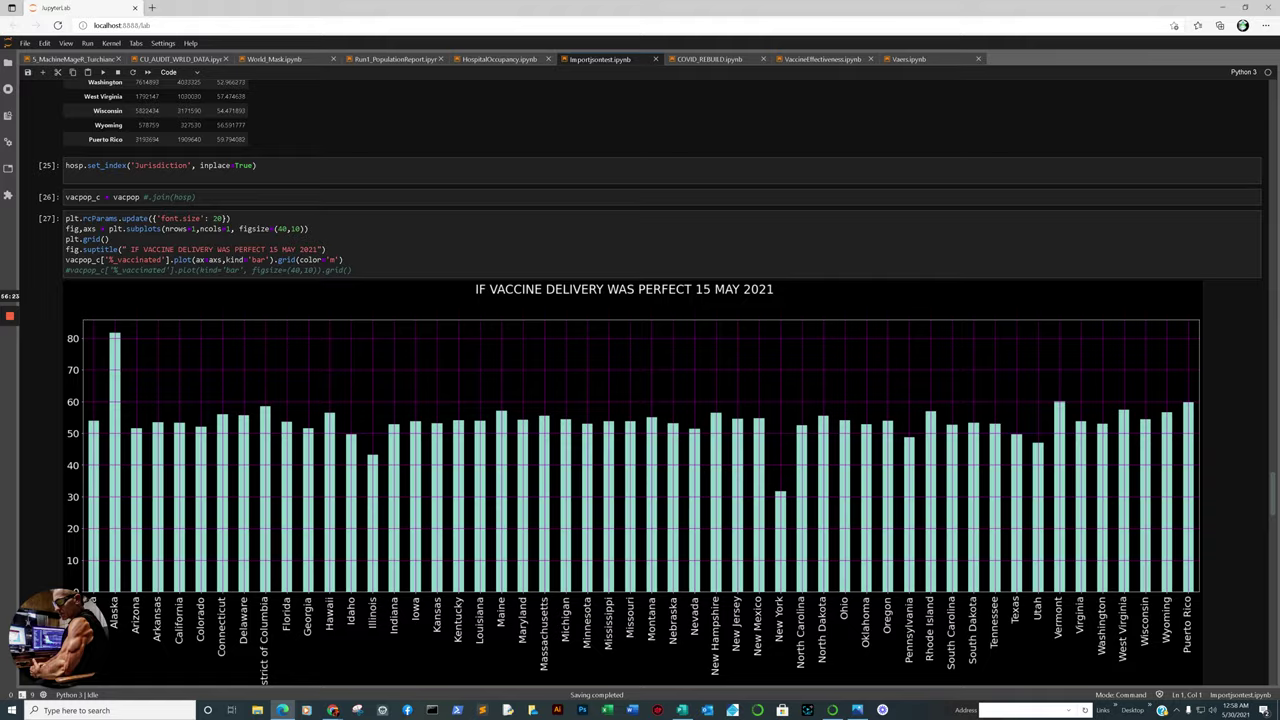
pyautogui.scroll(5, 263, 85)
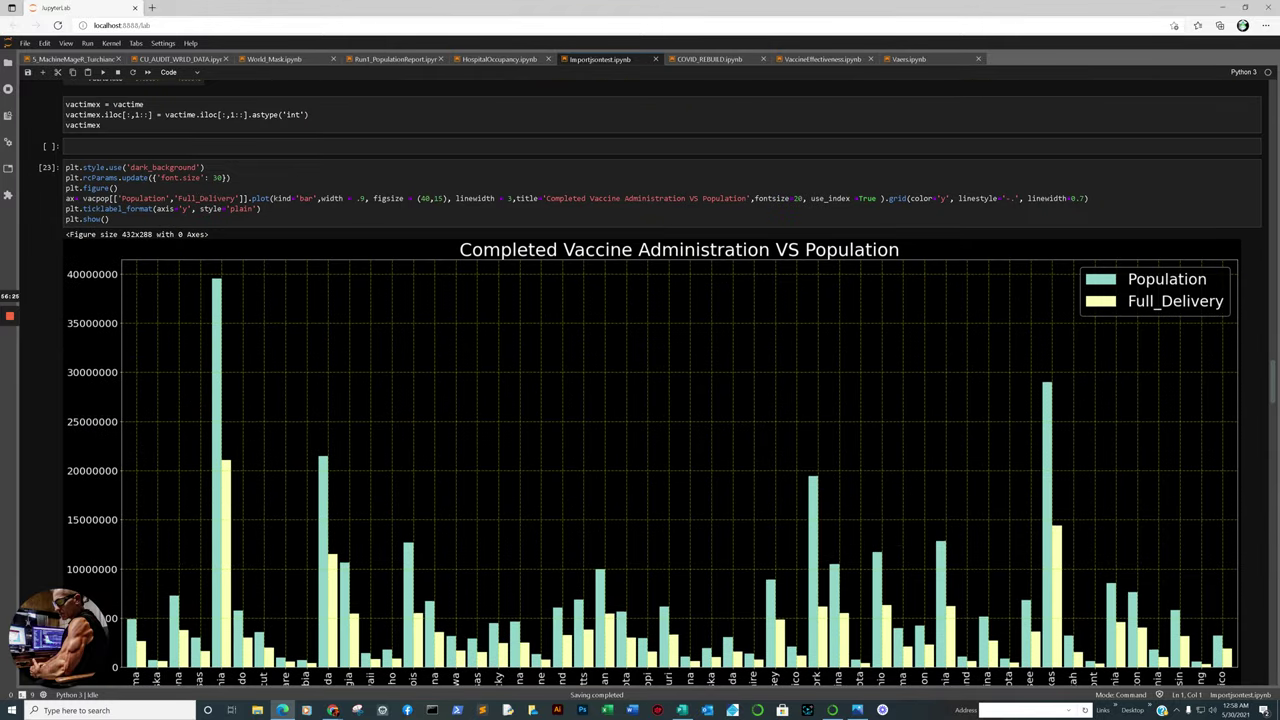
# Bring Chrome forward and step past the VAERS and face-coverings tabs to the Penn diABZI release.
pyautogui.moveTo(333, 710)
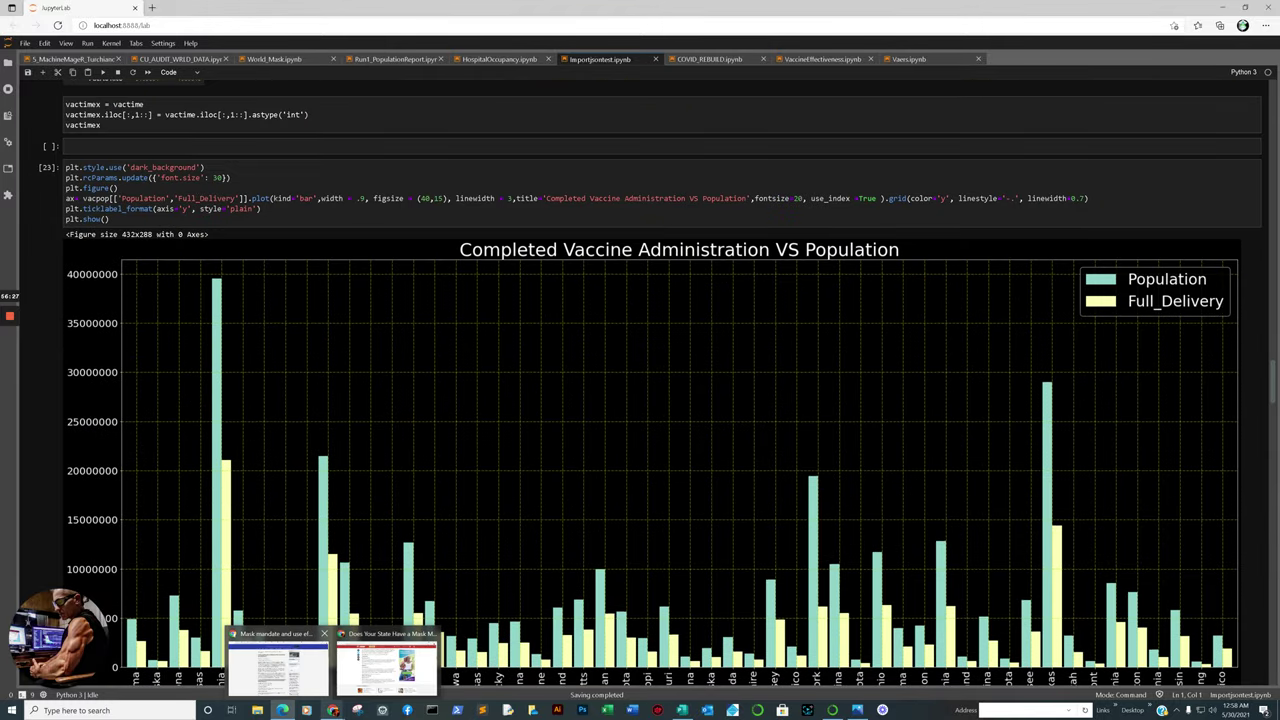
pyautogui.click(277, 660)
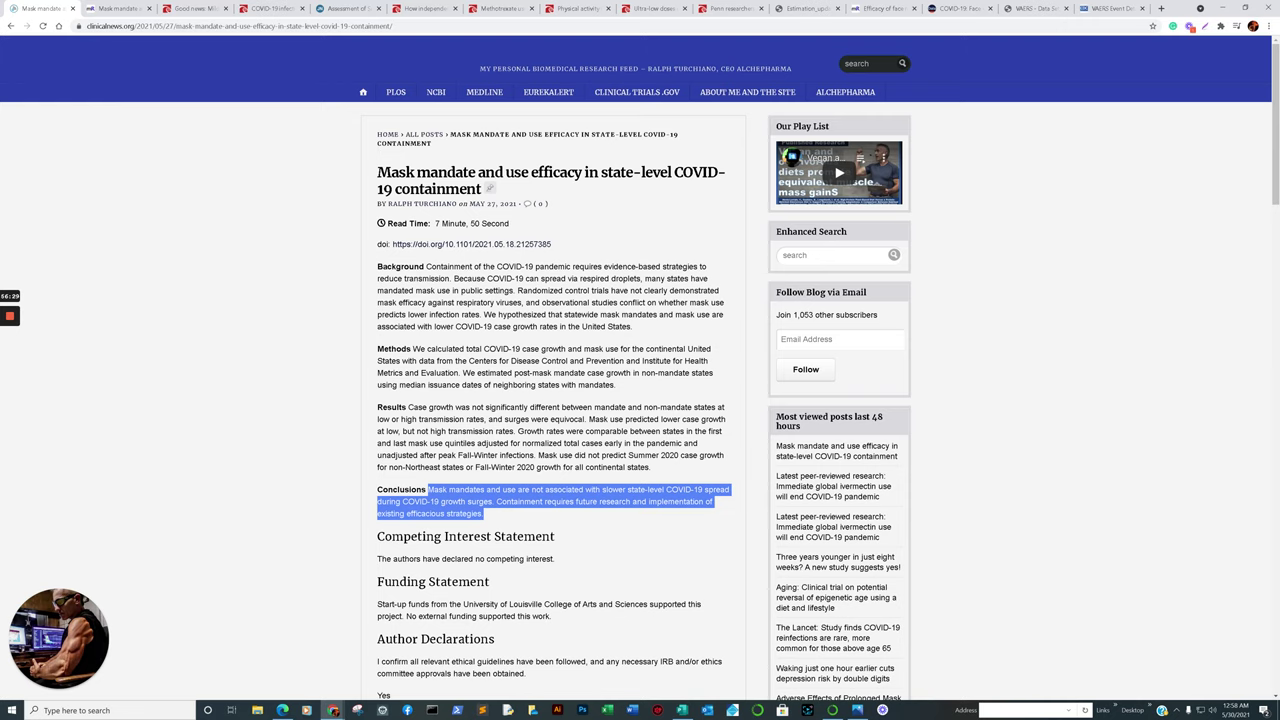
pyautogui.click(1105, 8)
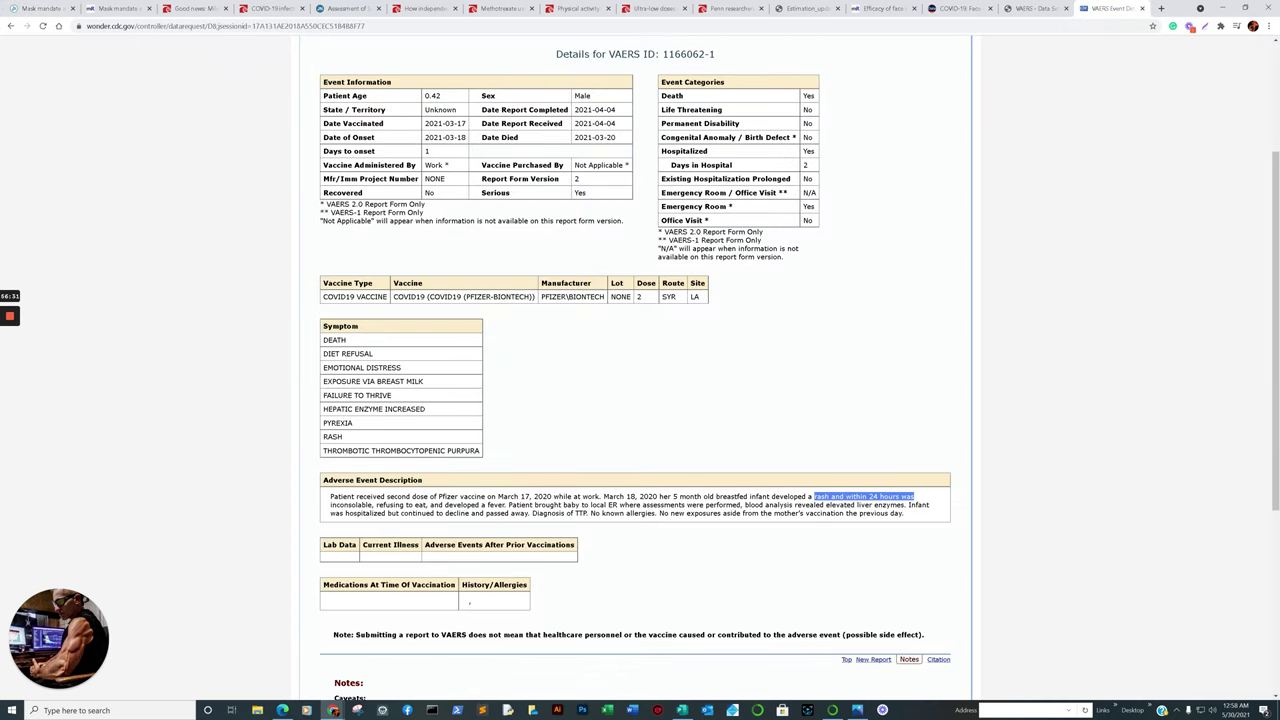
pyautogui.click(1045, 8)
pyautogui.click(960, 8)
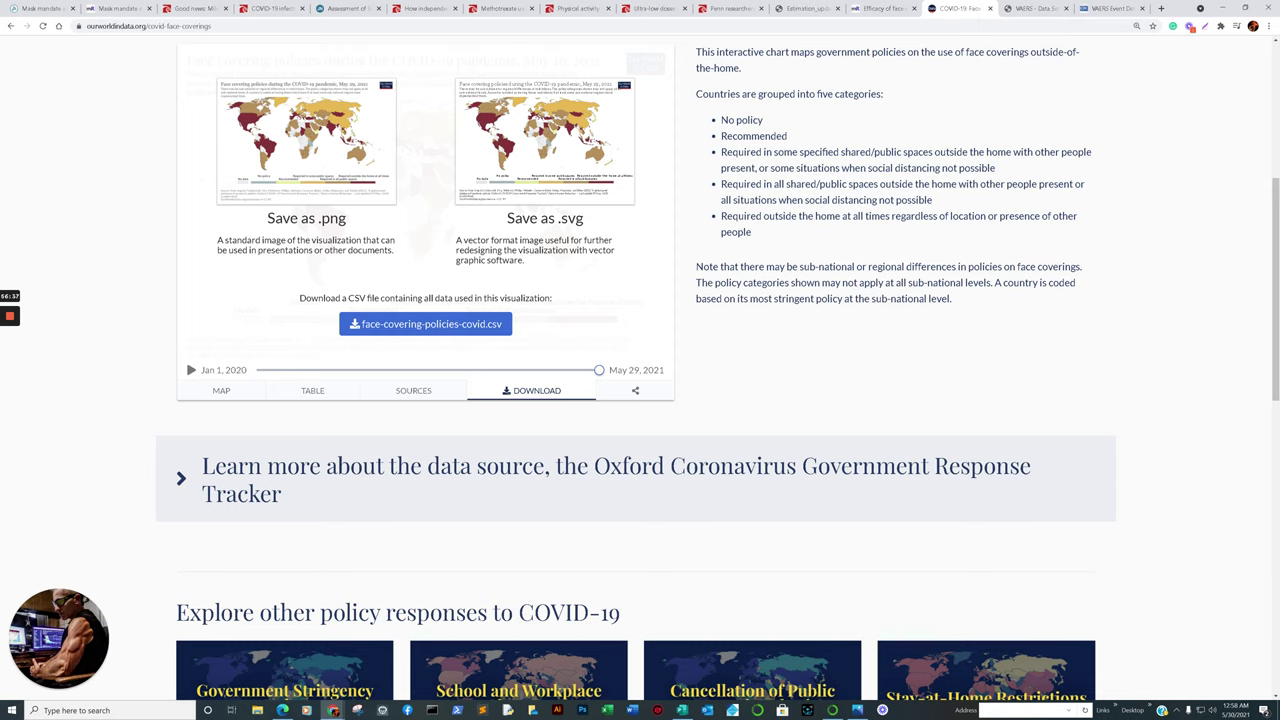
pyautogui.click(731, 8)
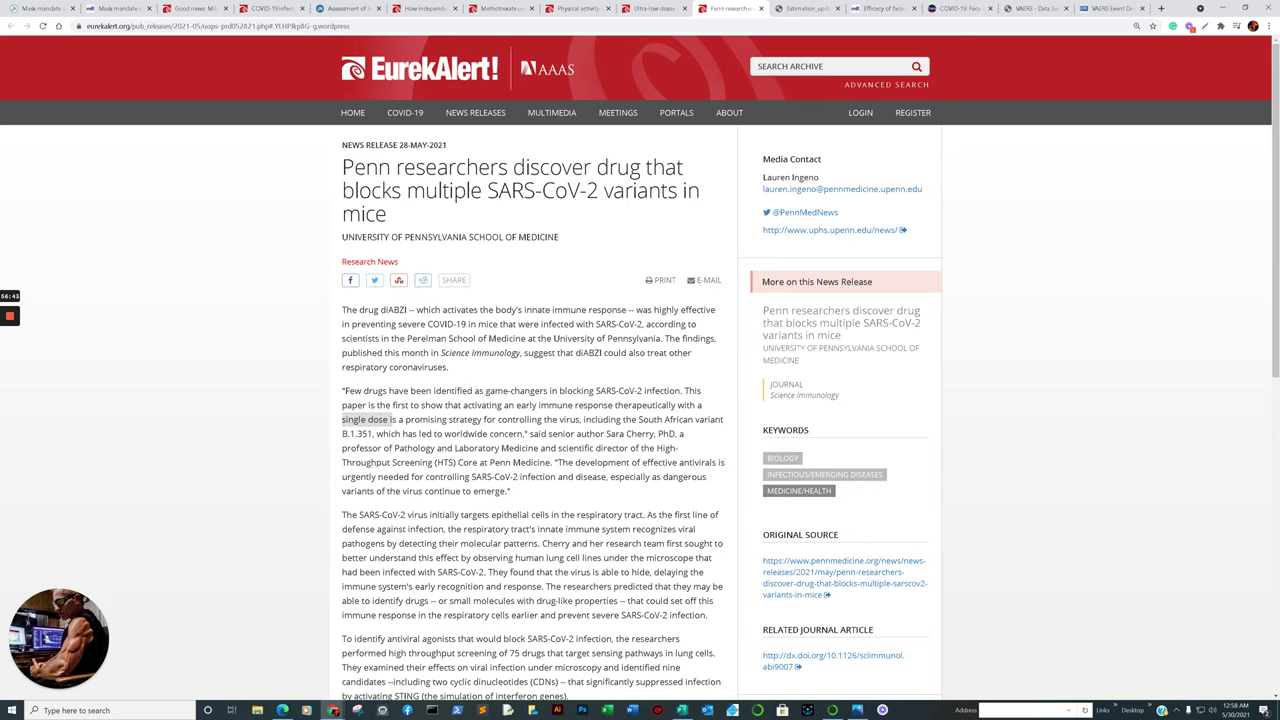
# Move back to the physical activity article and highlight its closing paragraph about future pandemics.
pyautogui.hotkey('ctrl', 'shift', 'Tab')
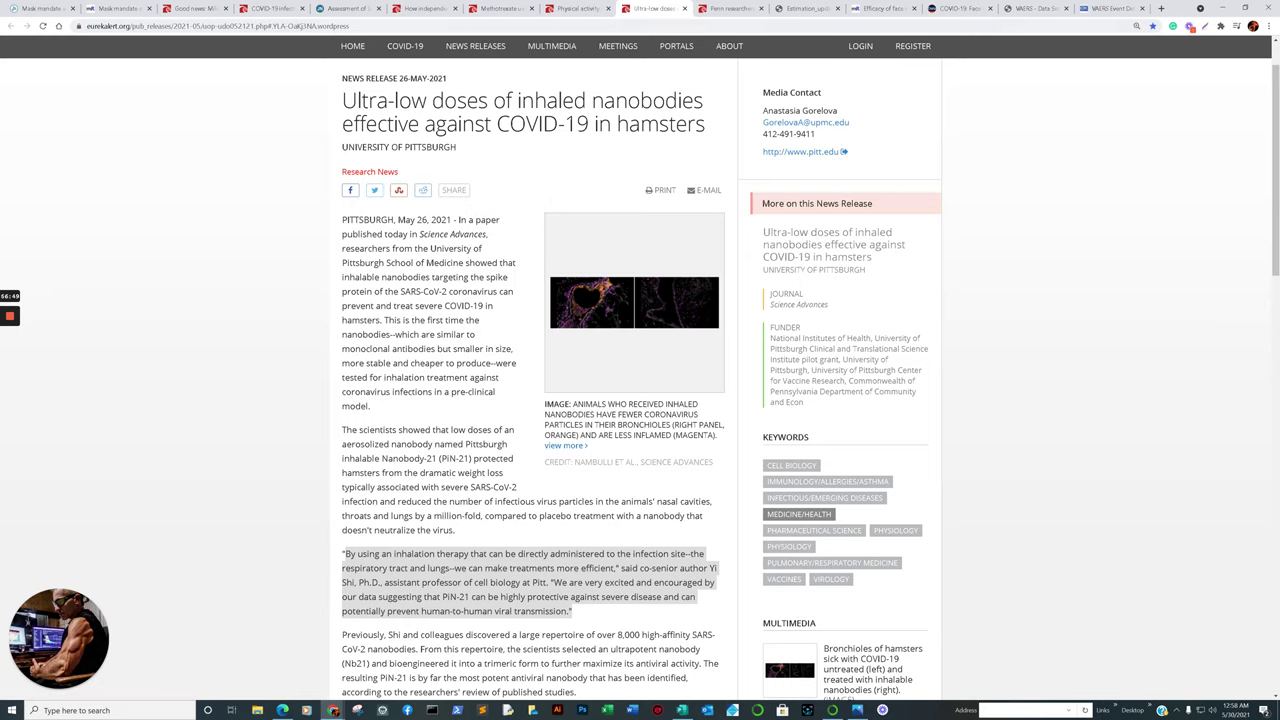
pyautogui.hotkey('ctrl', 'shift', 'Tab')
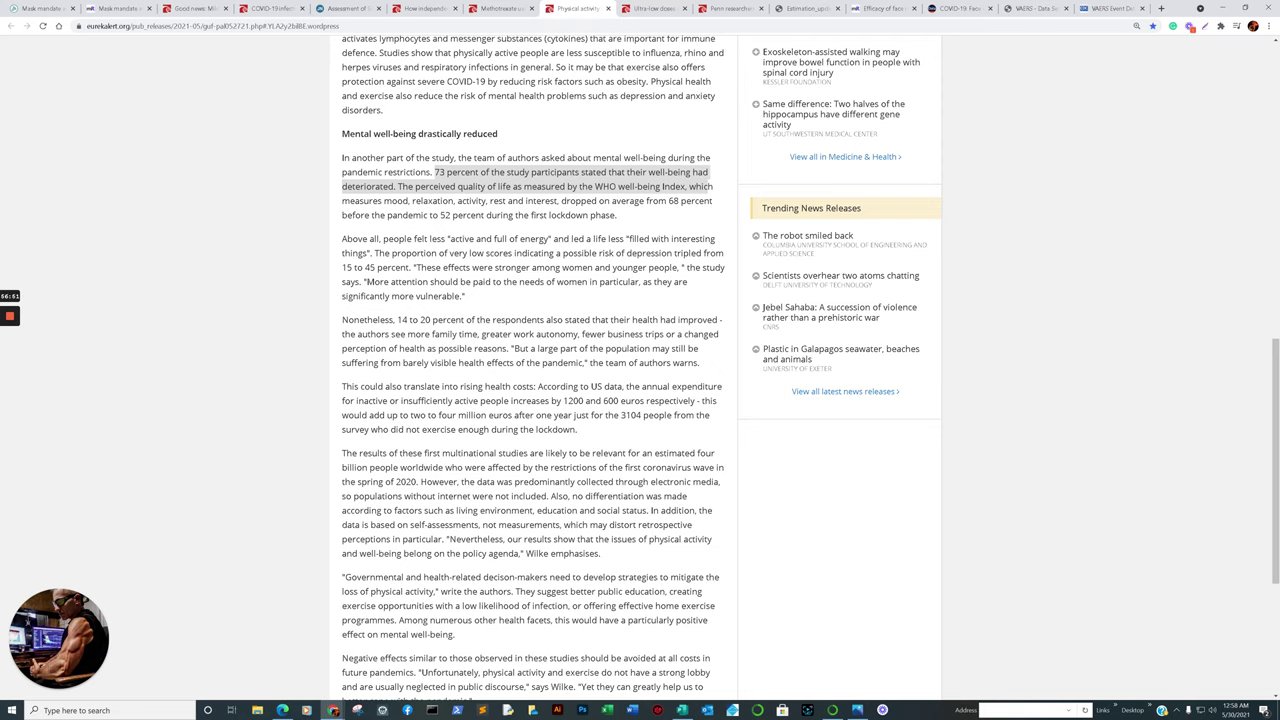
pyautogui.scroll(-2, 533, 370)
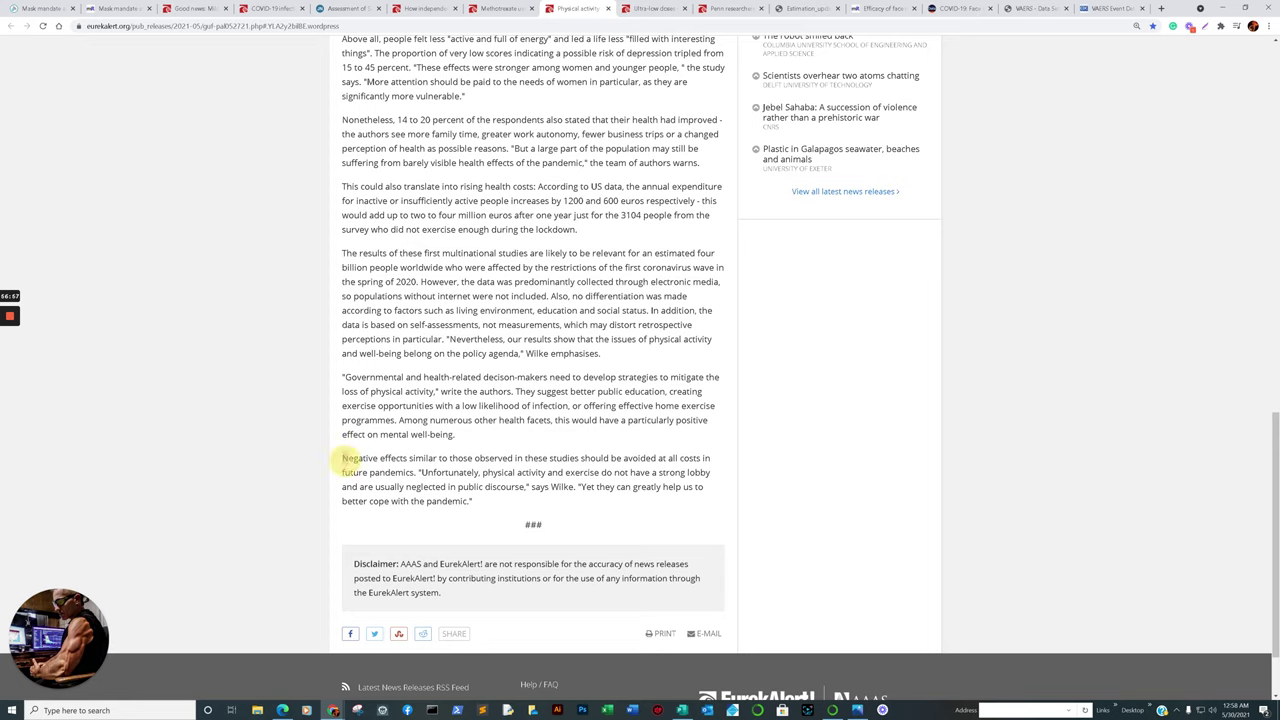
pyautogui.moveTo(332, 458); pyautogui.dragTo(703, 496)
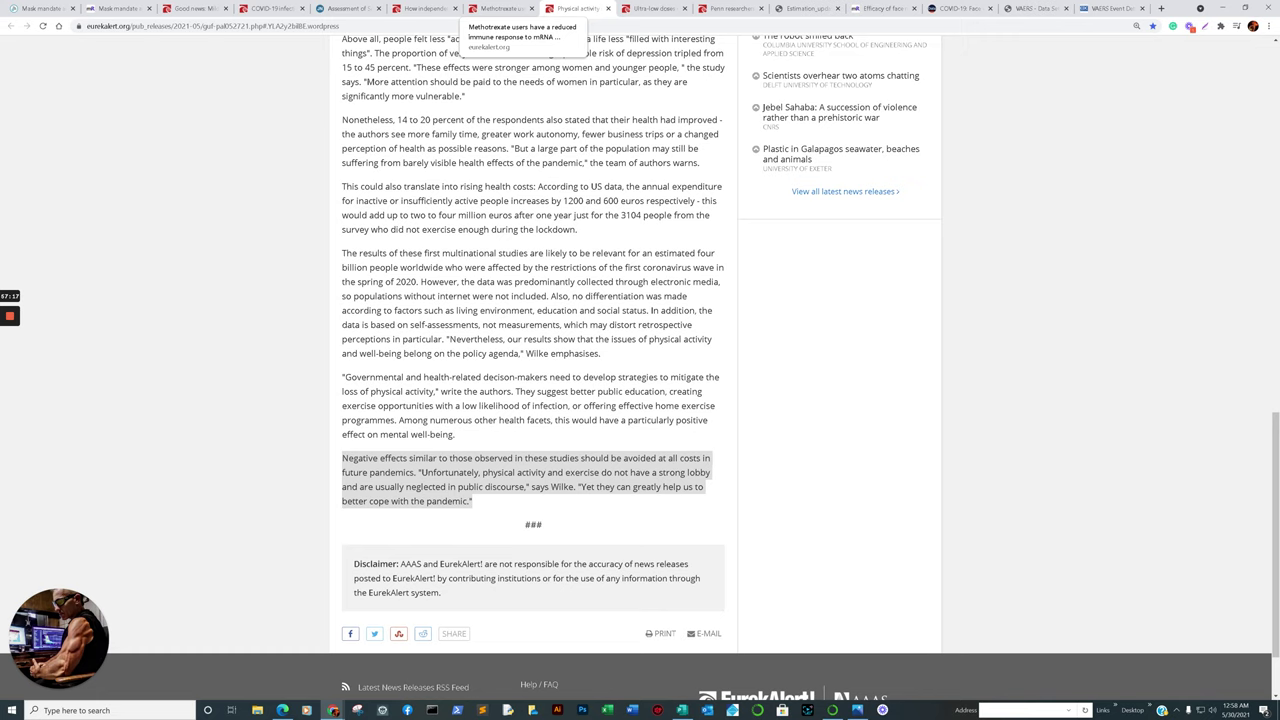
# Check the Methotrexate article, then highlight the NEJM editor's quote in the vaccine advisory committees release.
pyautogui.click(497, 8)
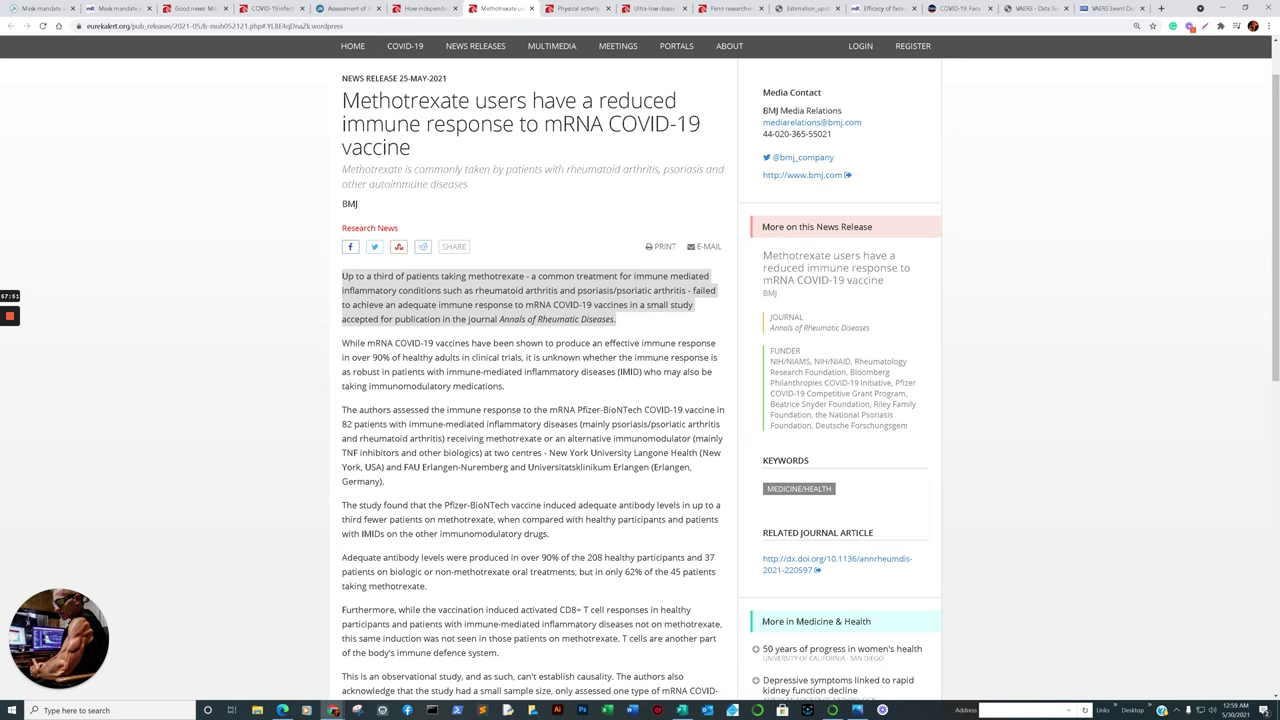
pyautogui.hotkey('ctrl', 'shift', 'Tab')
pyautogui.scroll(15, 640, 400)
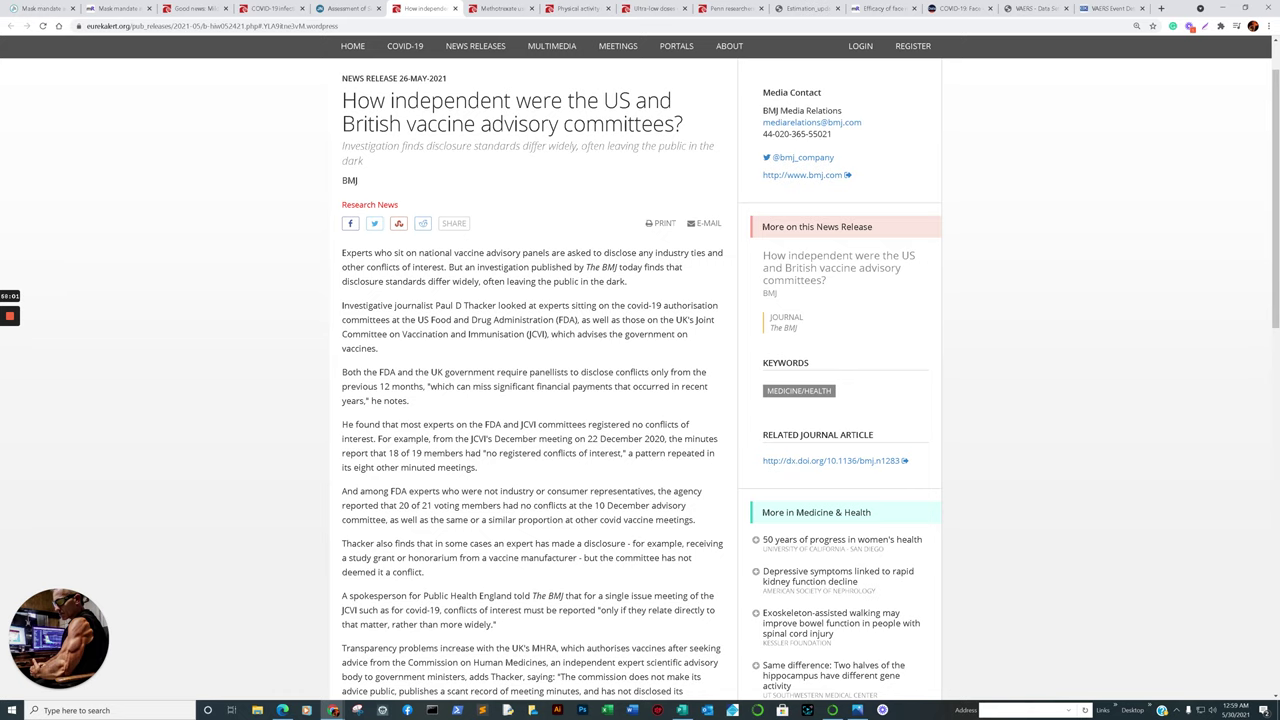
pyautogui.moveTo(343, 372); pyautogui.dragTo(408, 400)
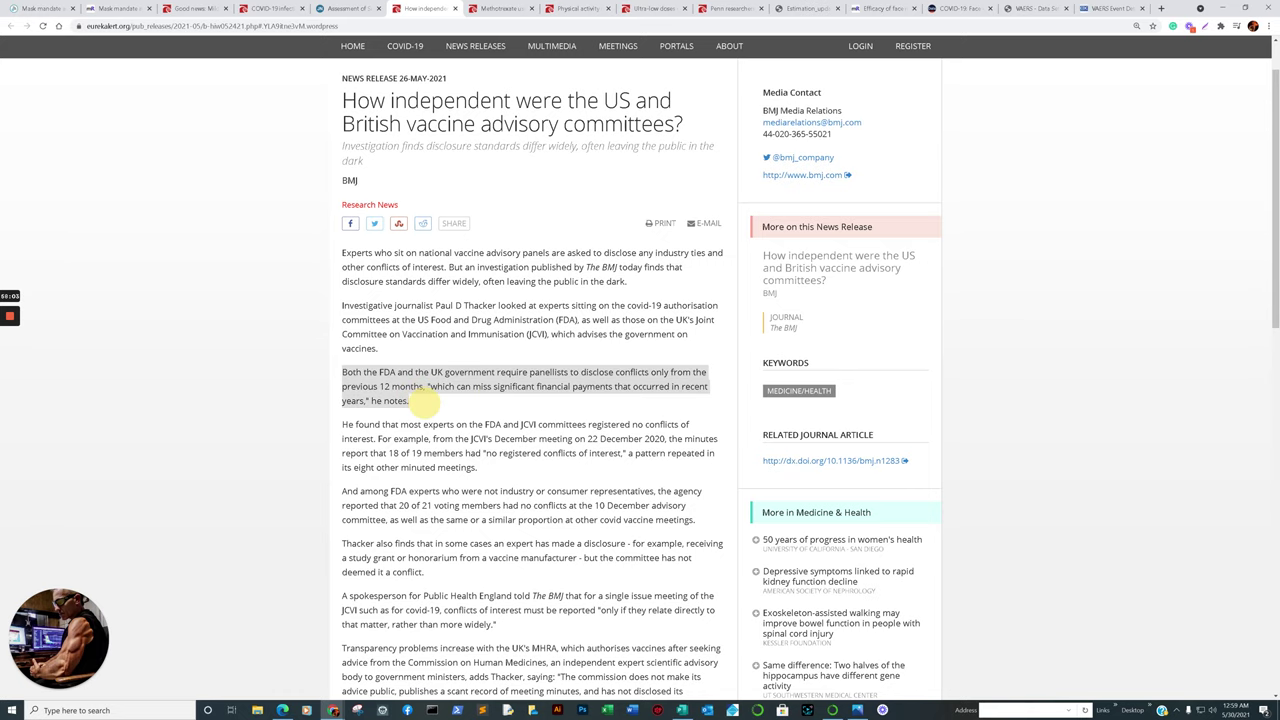
pyautogui.scroll(-4, 408, 400)
pyautogui.scroll(-10, 533, 400)
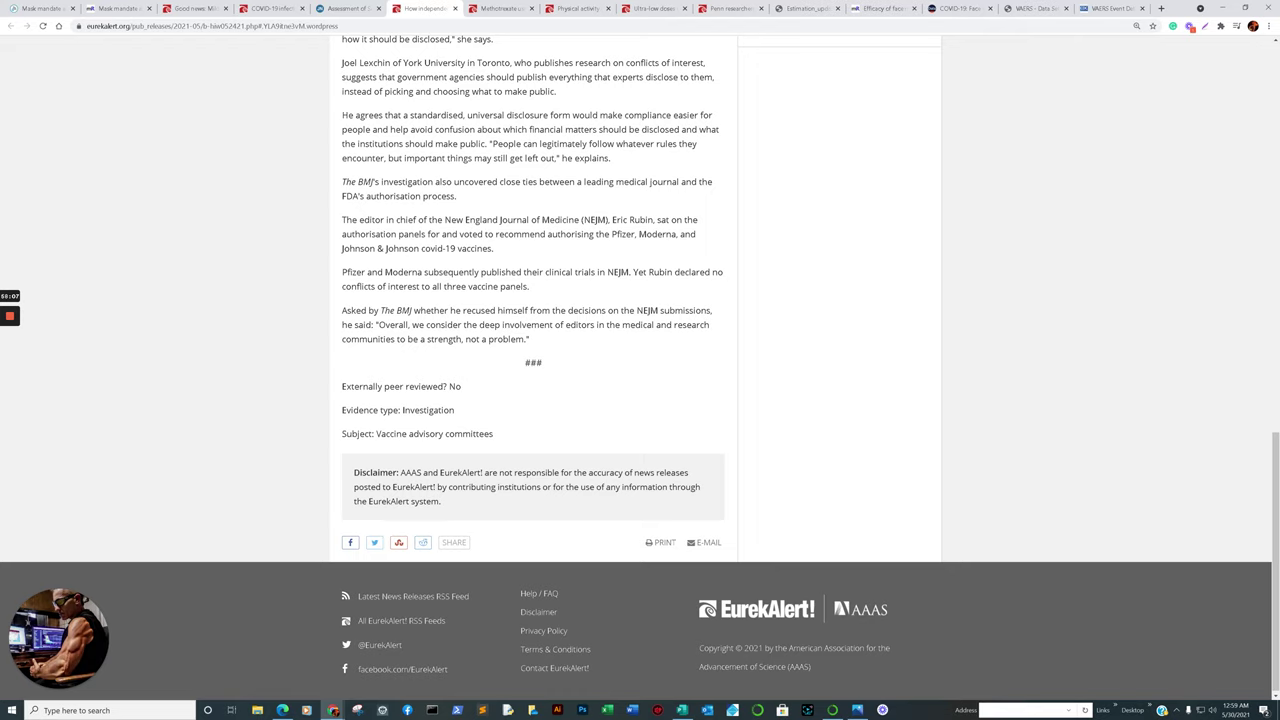
pyautogui.moveTo(397, 310); pyautogui.dragTo(527, 339)
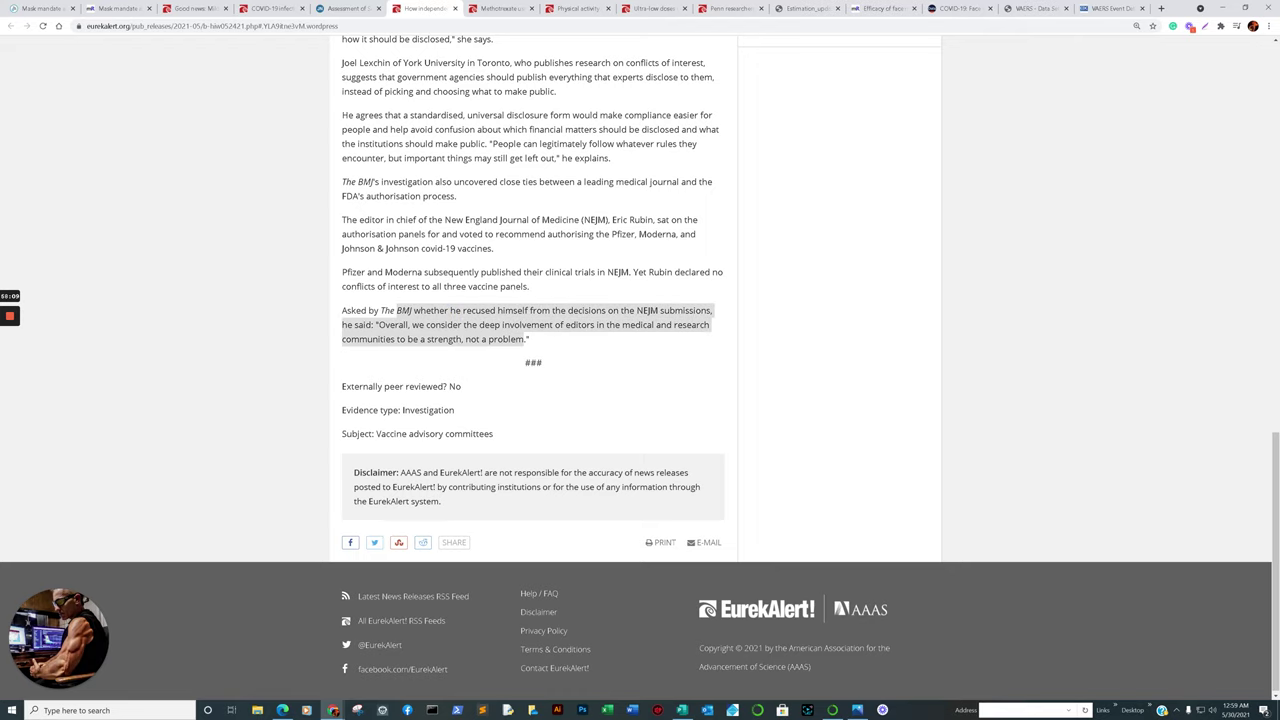
pyautogui.scroll(2, 533, 400)
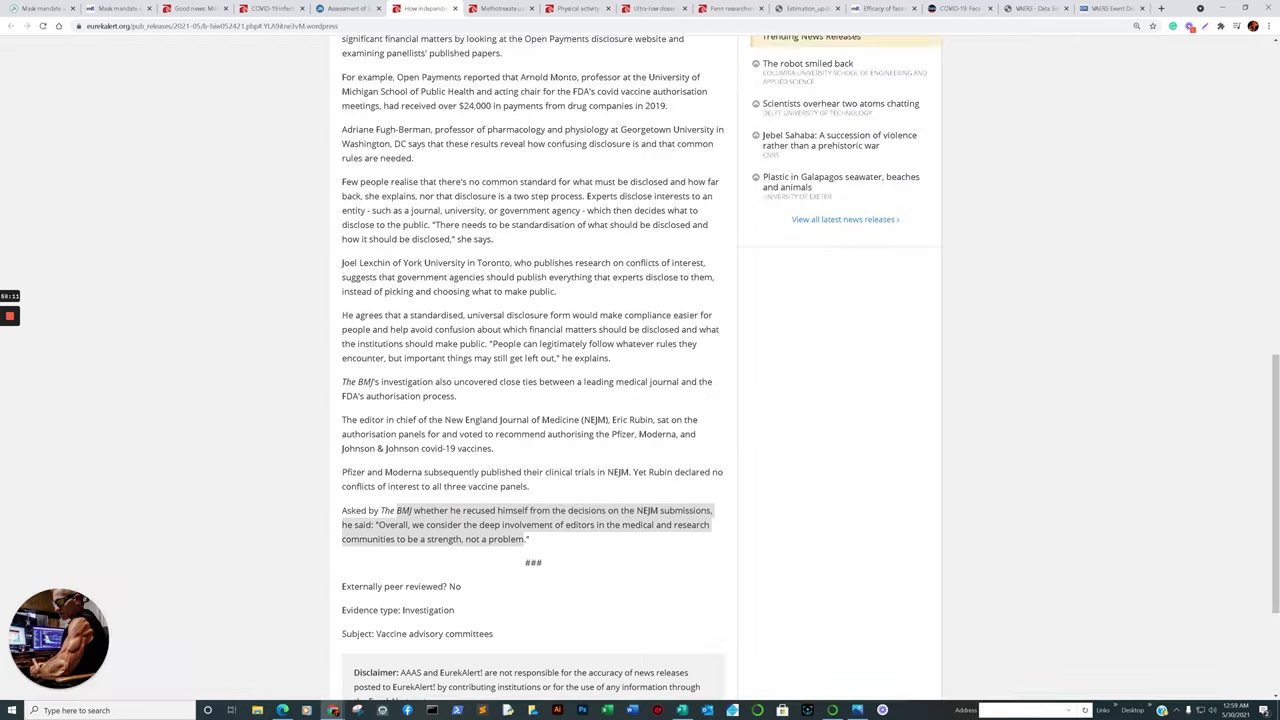
# Compare the Lombardy reinfection letter with the staff release, then highlight the lifelong antibody-cells sentence.
pyautogui.hotkey('ctrl', 'shift', 'Tab')
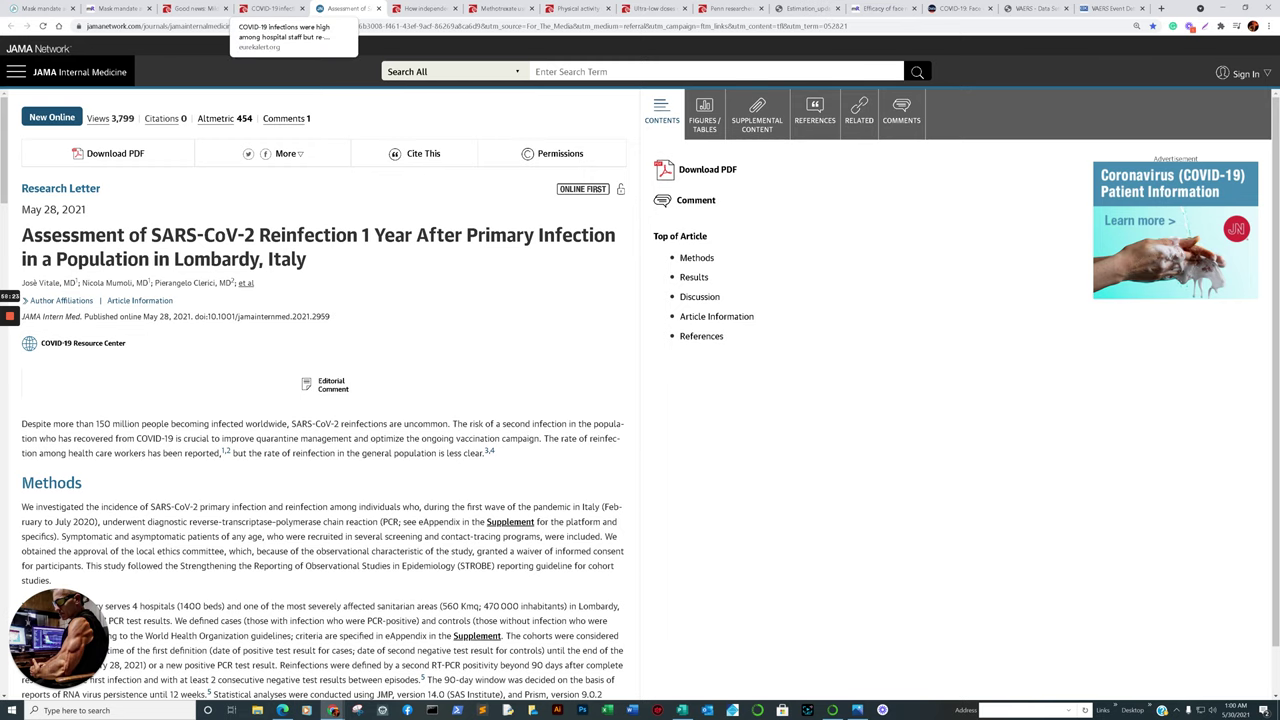
pyautogui.click(268, 8)
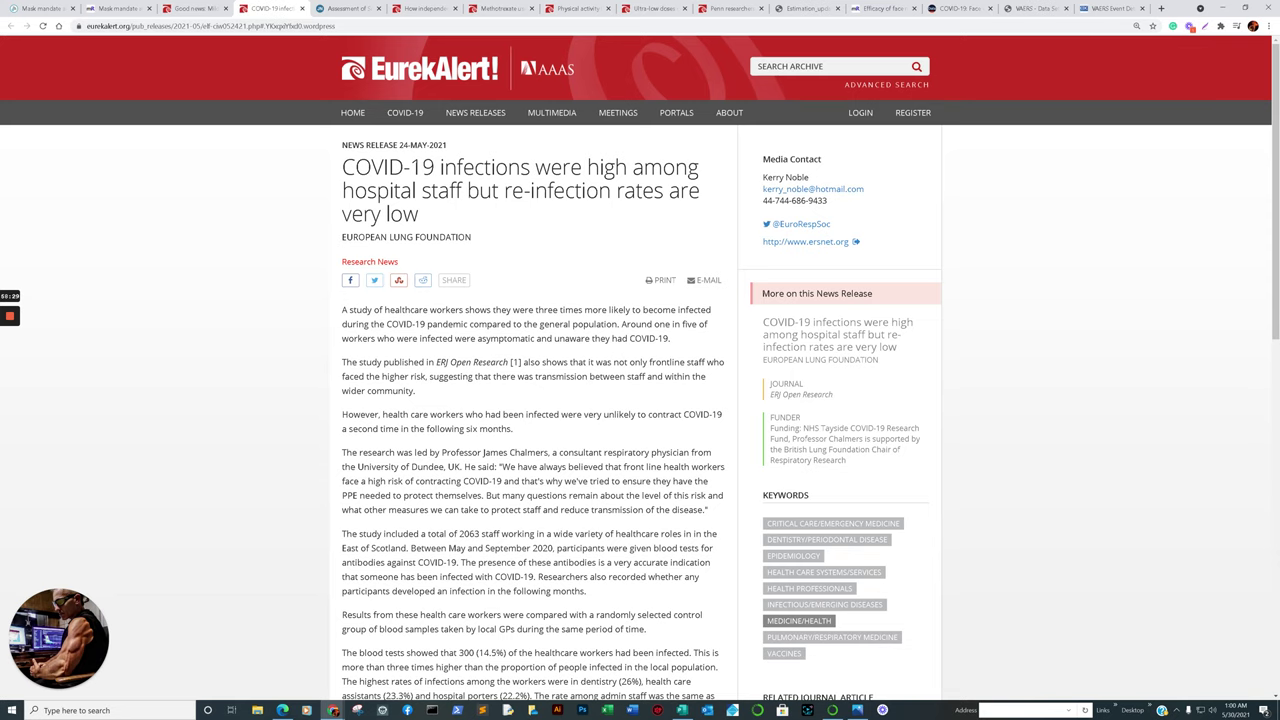
pyautogui.click(330, 8)
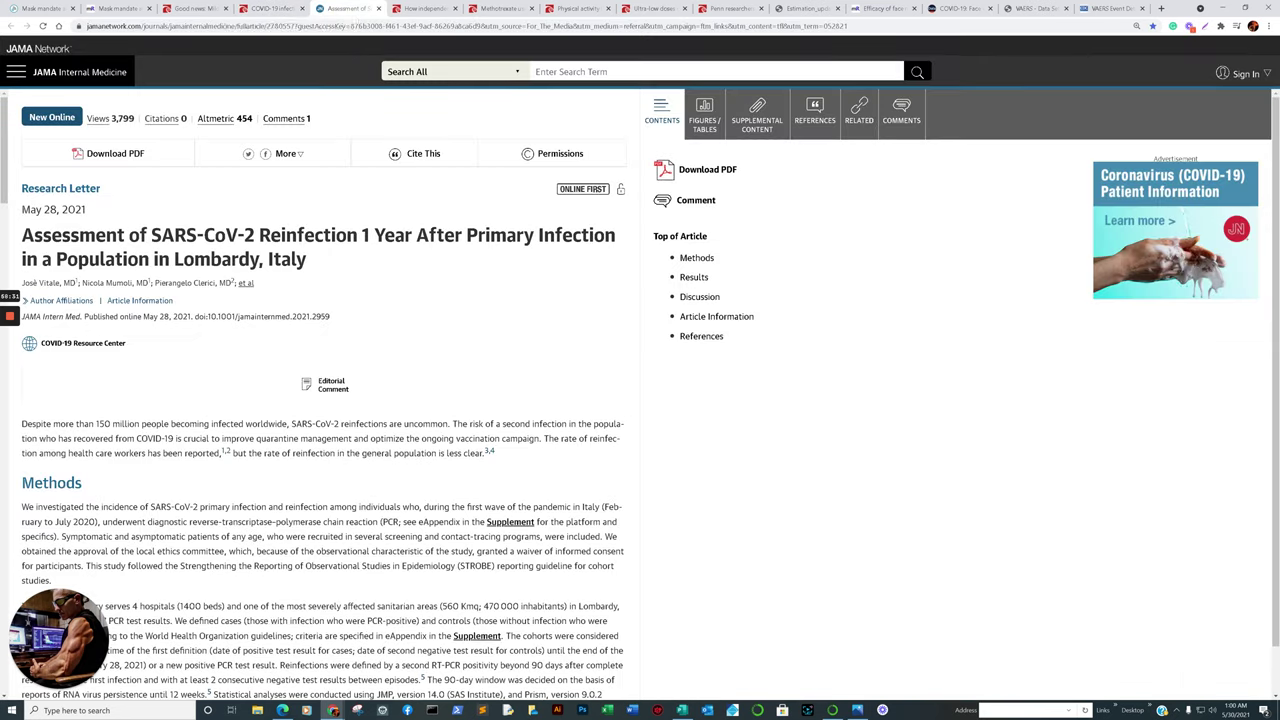
pyautogui.hotkey('ctrl', 'shift', 'Tab')
pyautogui.hotkey('ctrl', 'shift', 'Tab')
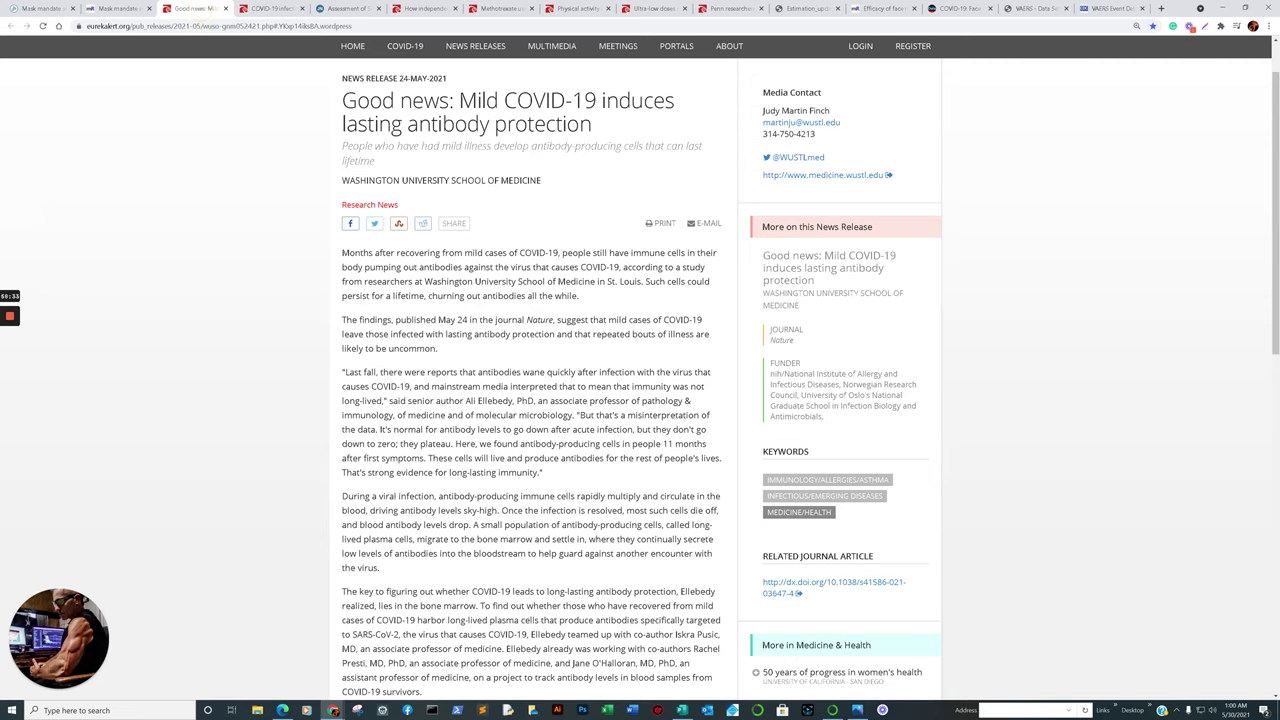
pyautogui.hotkey('ctrl', 'Tab')
pyautogui.hotkey('ctrl', 'Tab')
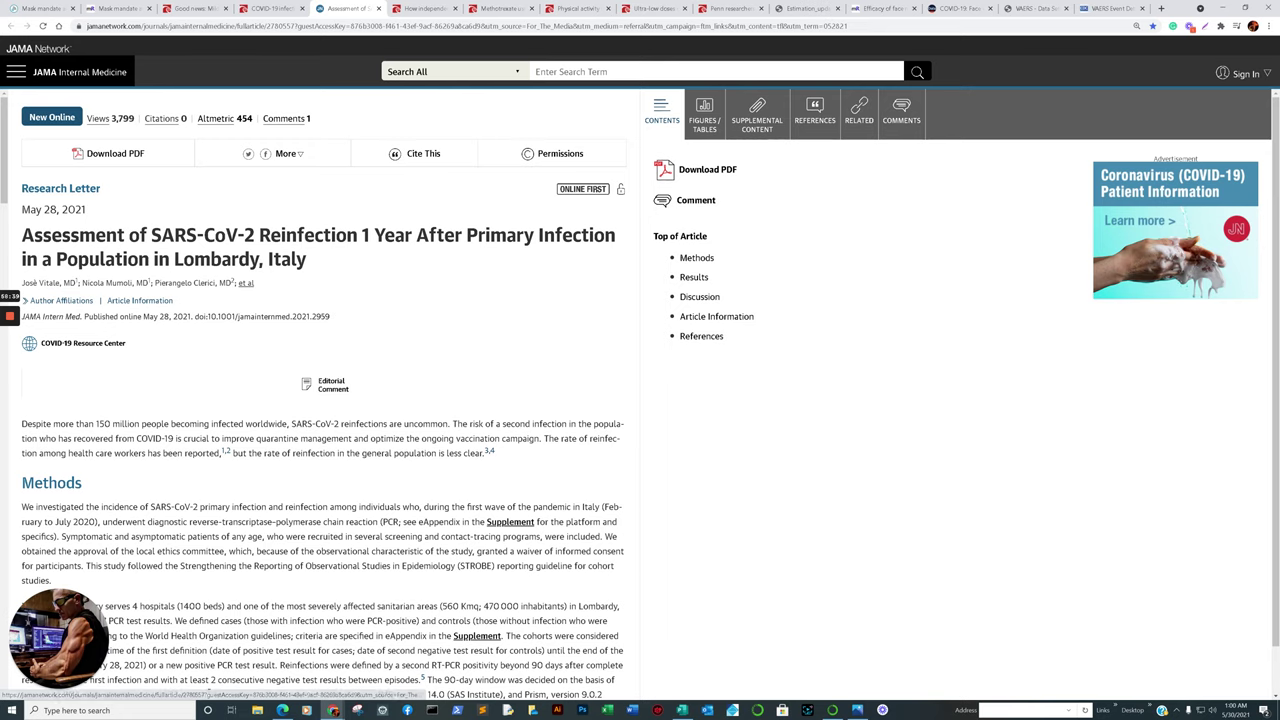
pyautogui.scroll(-2, 313, 395)
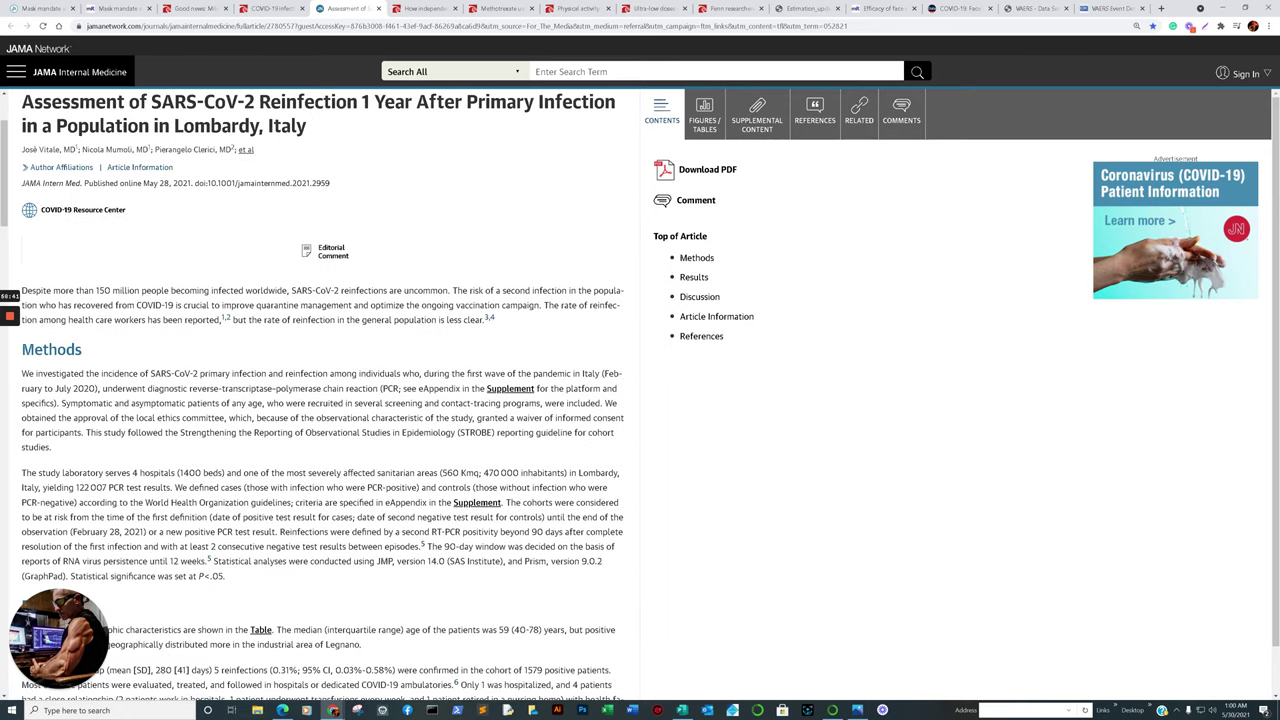
pyautogui.scroll(1, 313, 395)
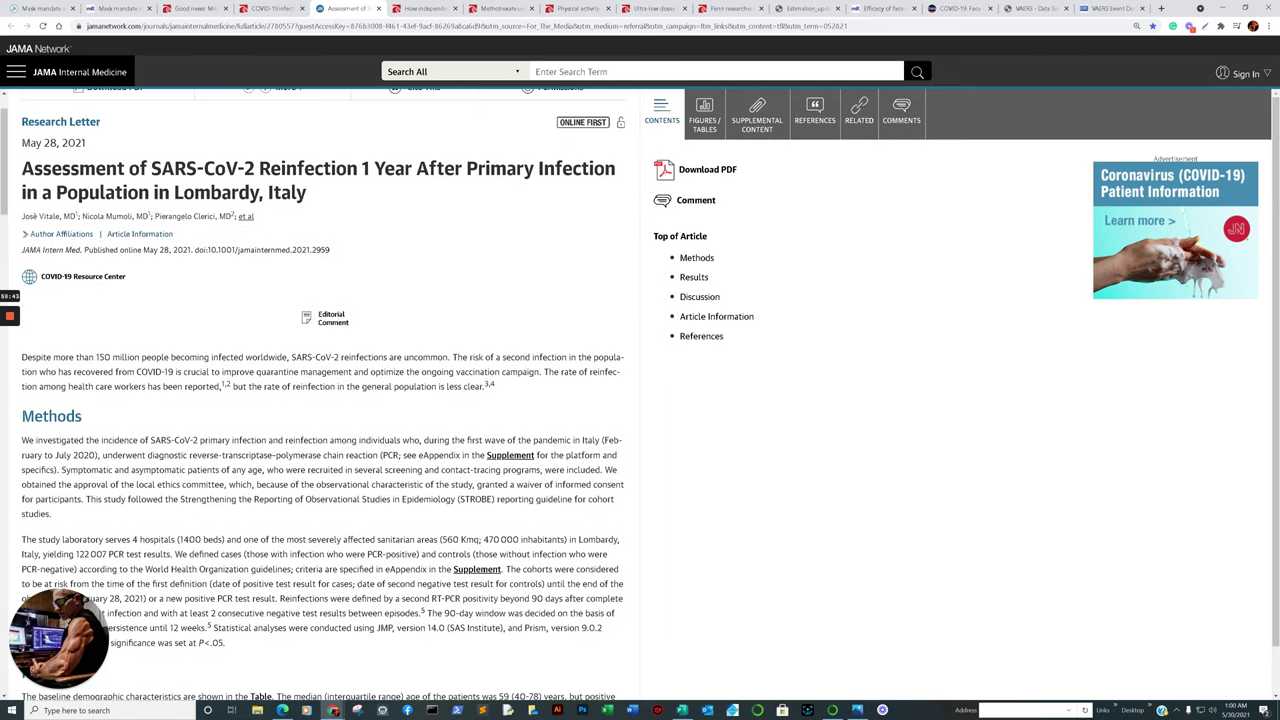
pyautogui.hotkey('ctrl', 'shift', 'Tab')
pyautogui.hotkey('ctrl', 'shift', 'Tab')
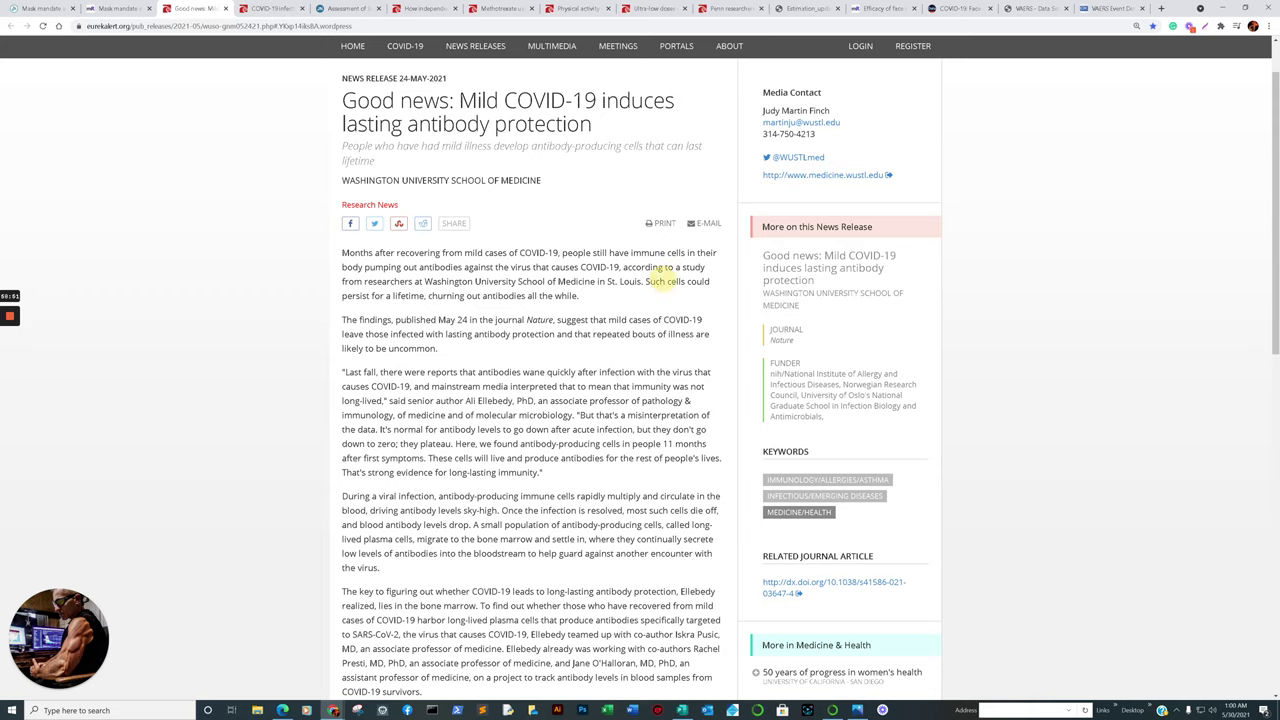
pyautogui.moveTo(667, 281); pyautogui.dragTo(580, 296)
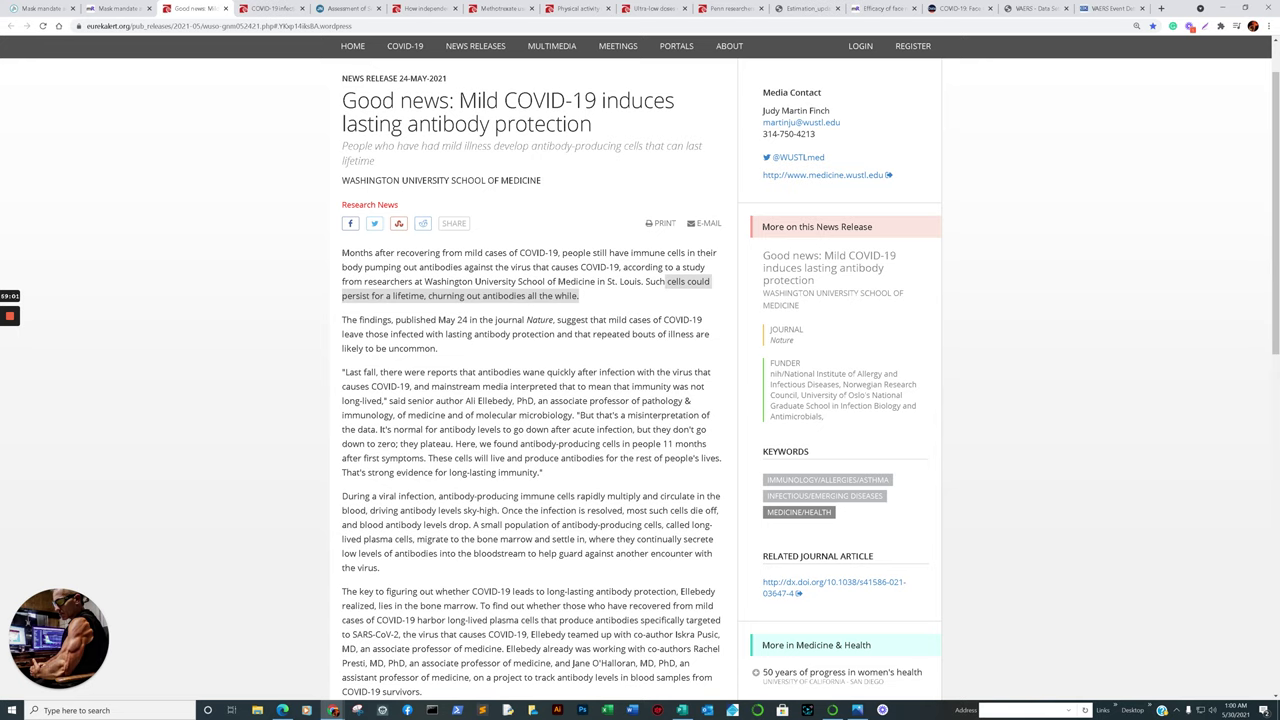
# Scroll through the medRxiv mask-mandate preprint, glance at the clinicalnews summary, then return to the JupyterLab vaccine bar chart.
pyautogui.hotkey('ctrl', 'pageup')
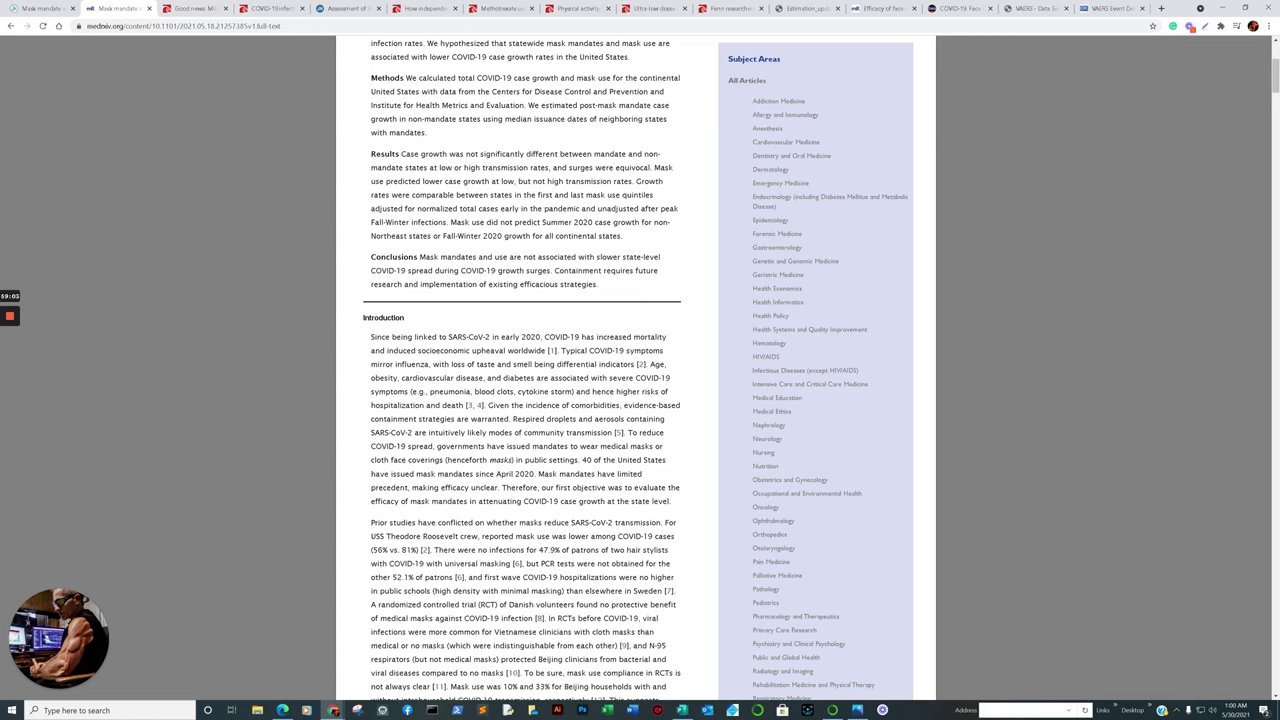
pyautogui.scroll(3, 636, 368)
pyautogui.scroll(-15, 636, 368)
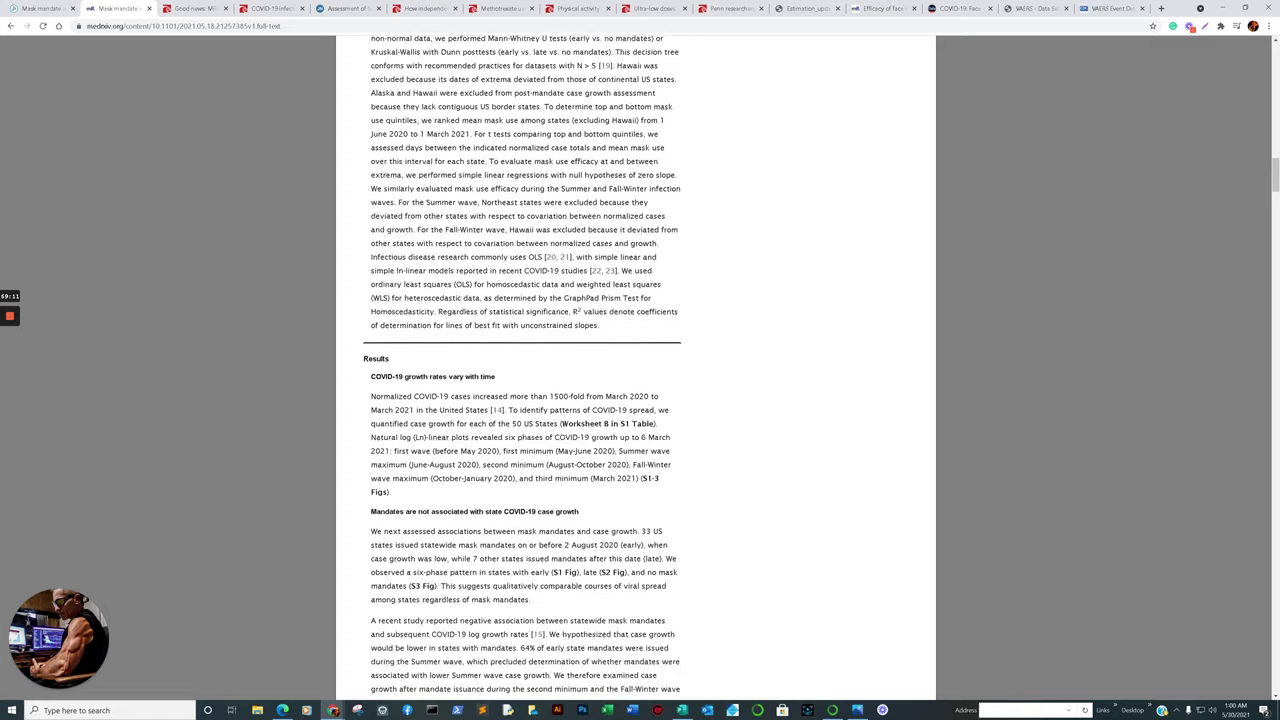
pyautogui.scroll(-4, 522, 368)
pyautogui.scroll(20, 522, 368)
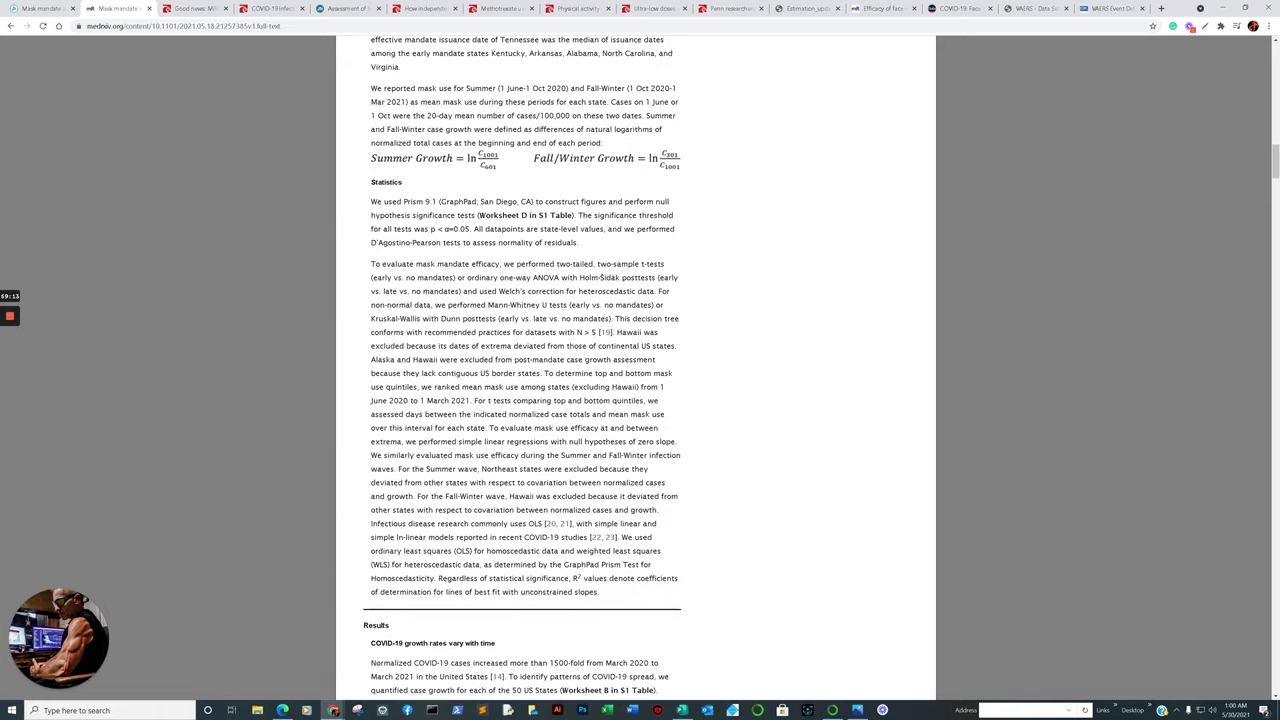
pyautogui.scroll(18, 522, 368)
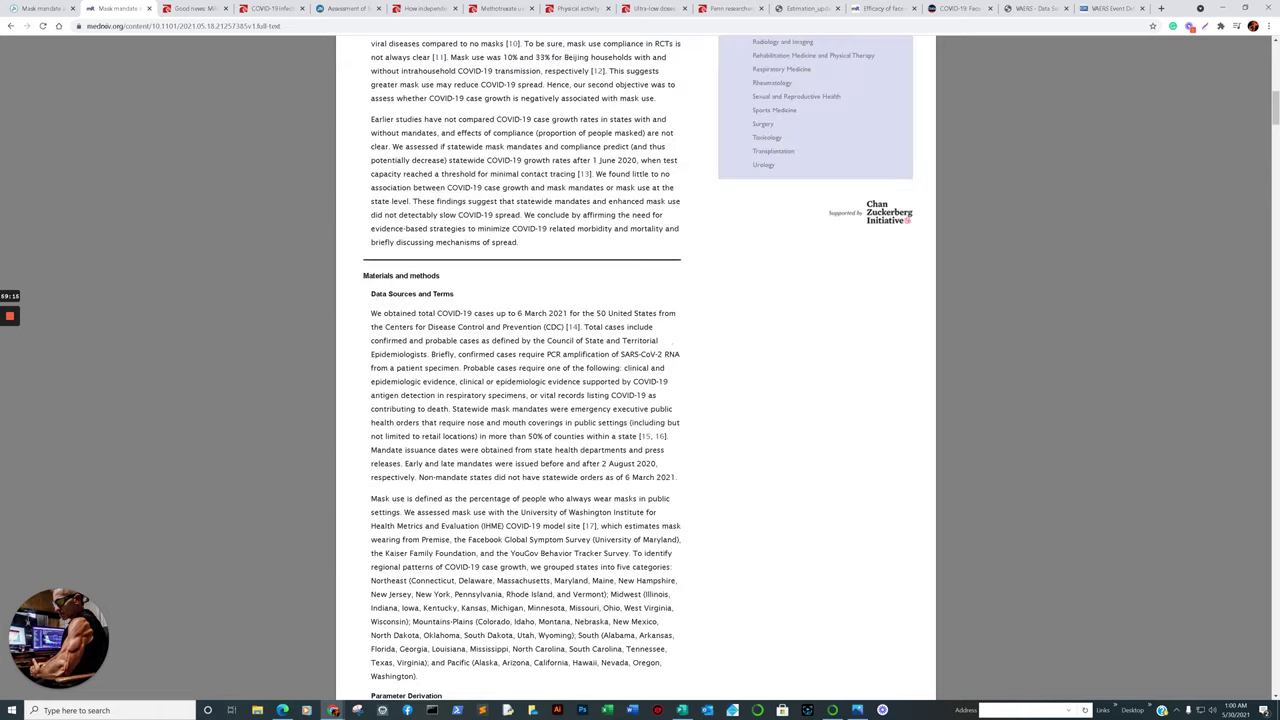
pyautogui.scroll(11, 522, 368)
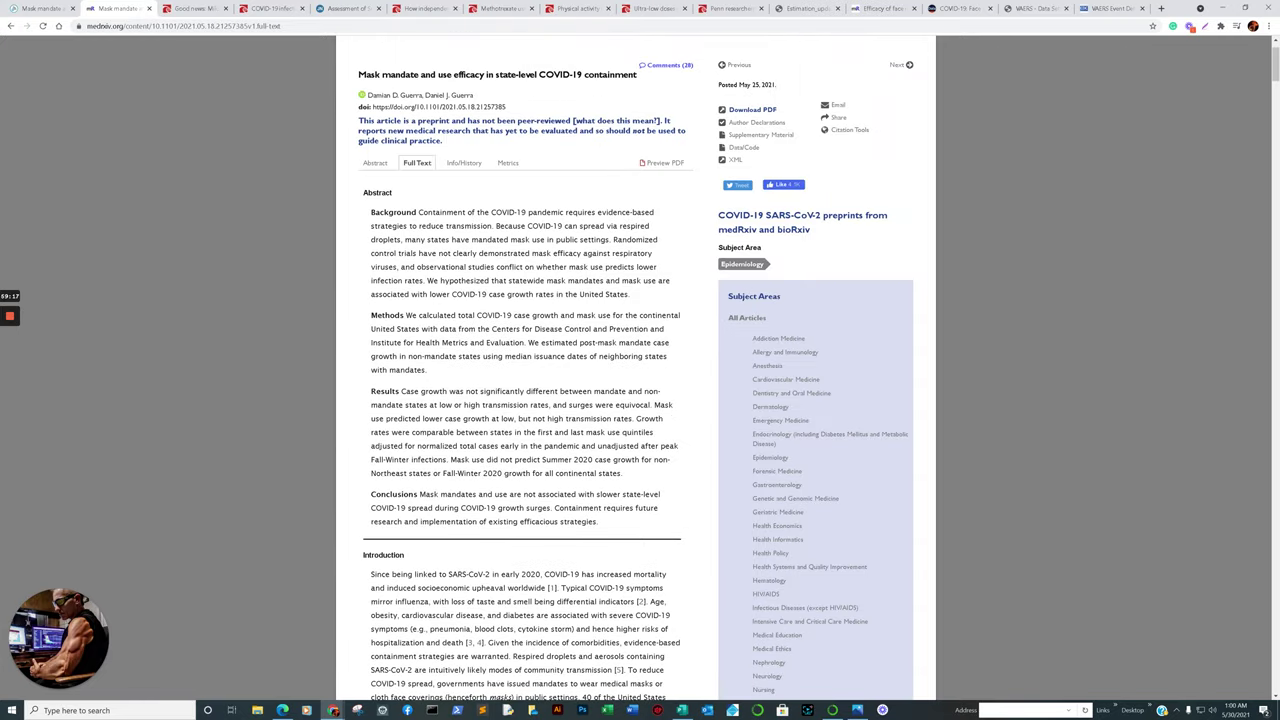
pyautogui.scroll(-4, 522, 368)
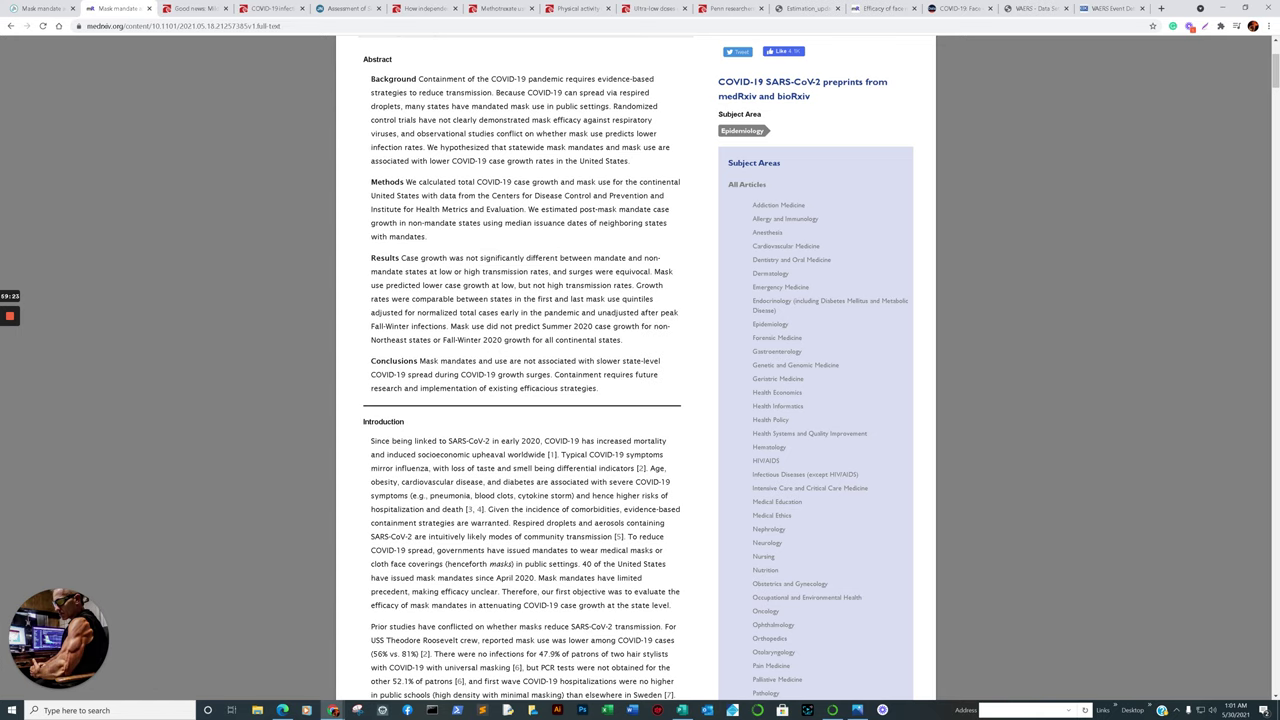
pyautogui.scroll(-5, 522, 368)
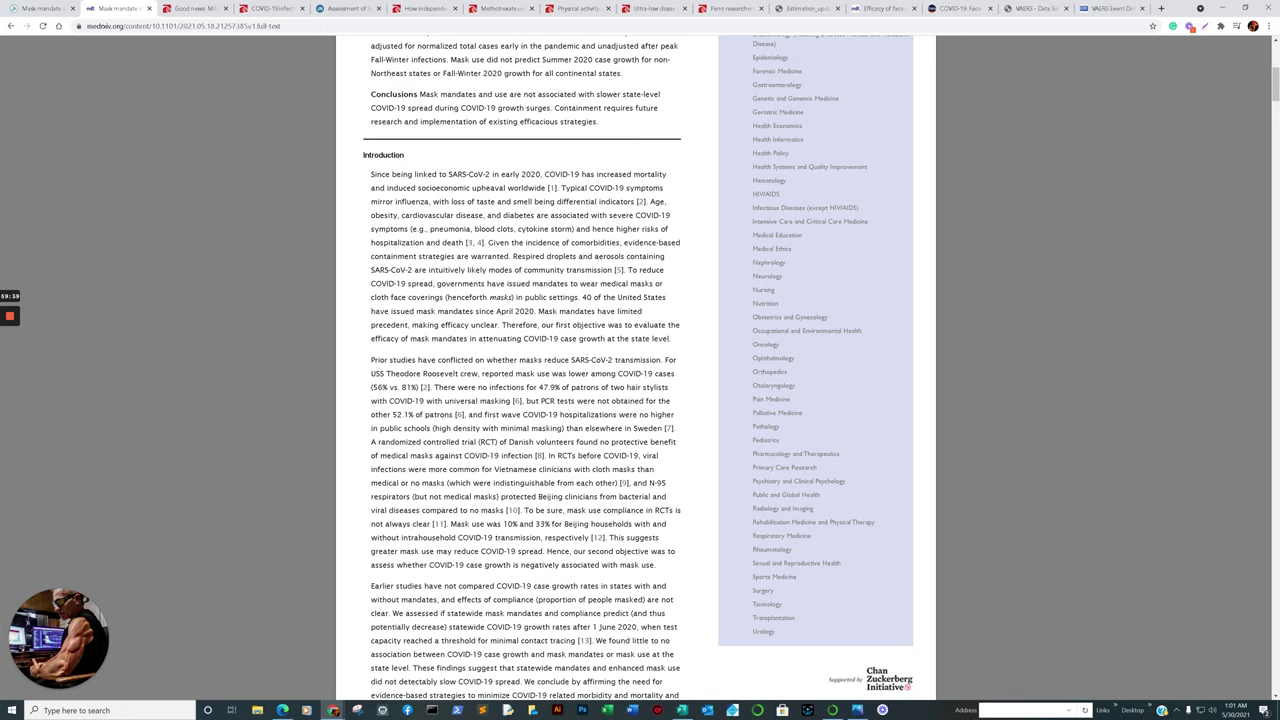
pyautogui.hotkey('ctrl', 'shift', 'Tab')
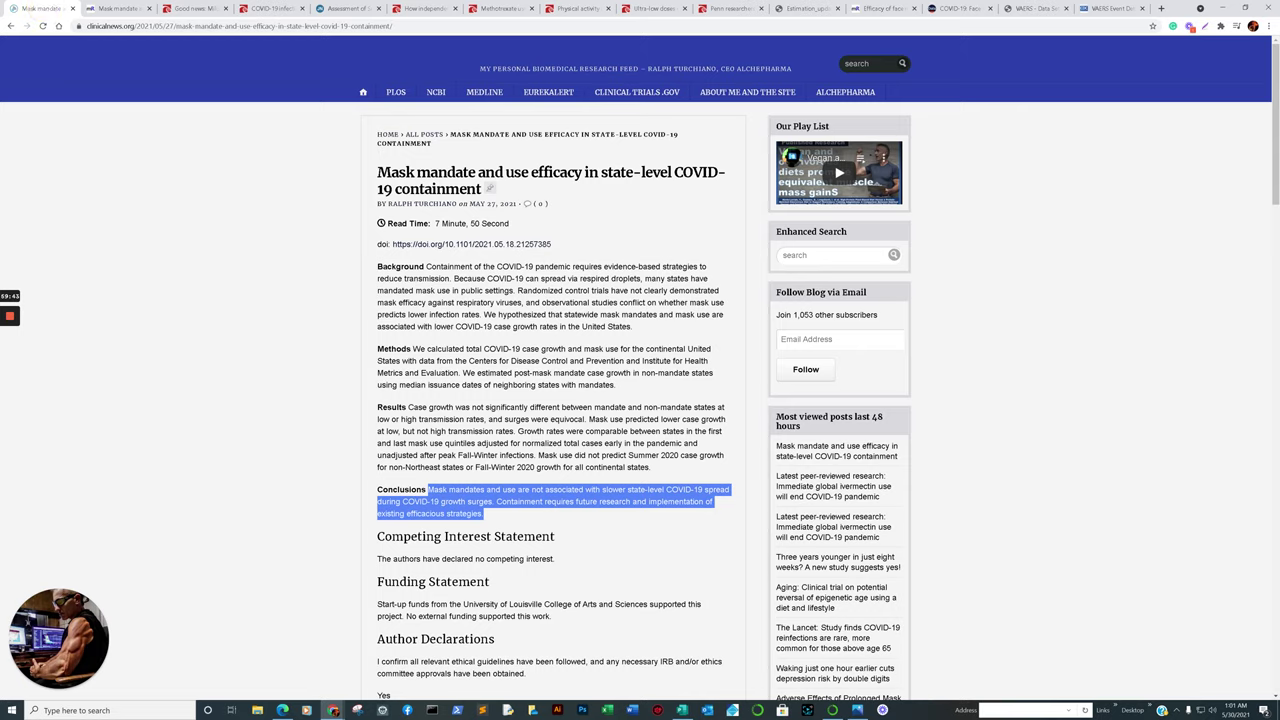
pyautogui.click(283, 662)
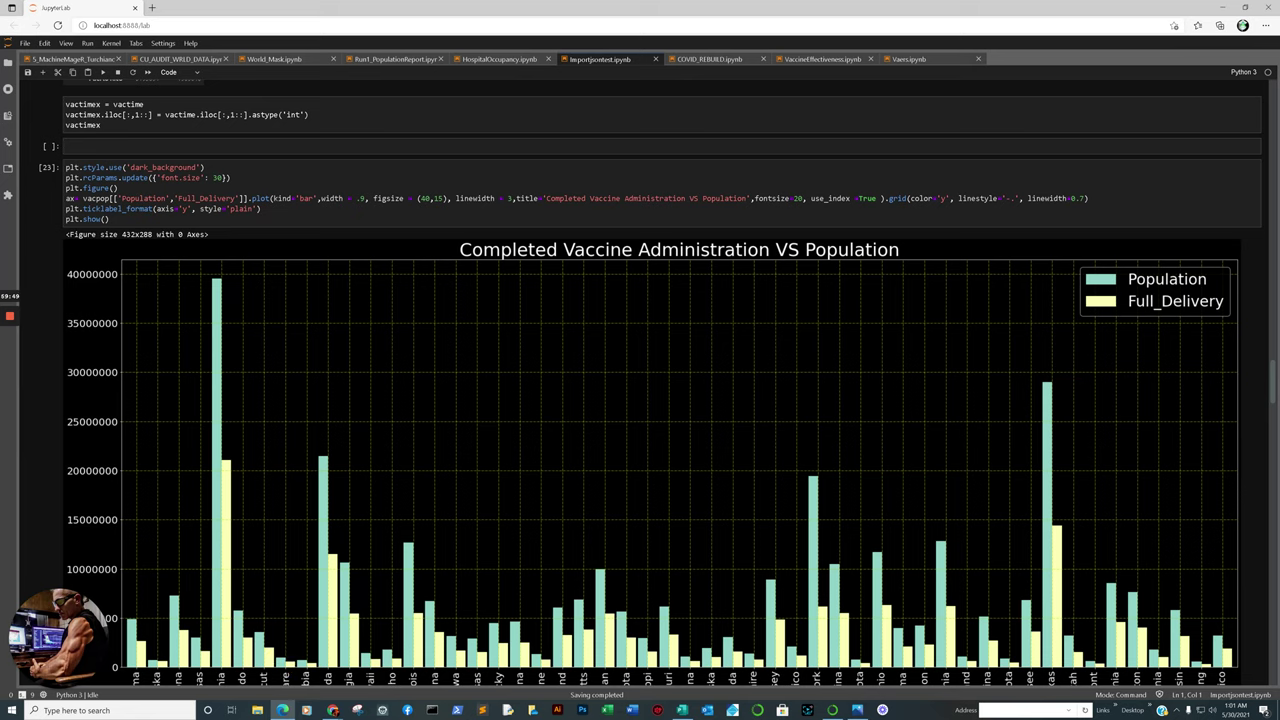
# Switch to the Vaers.ipynb notebook containing the symptom word cloud.
pyautogui.click(914, 59)
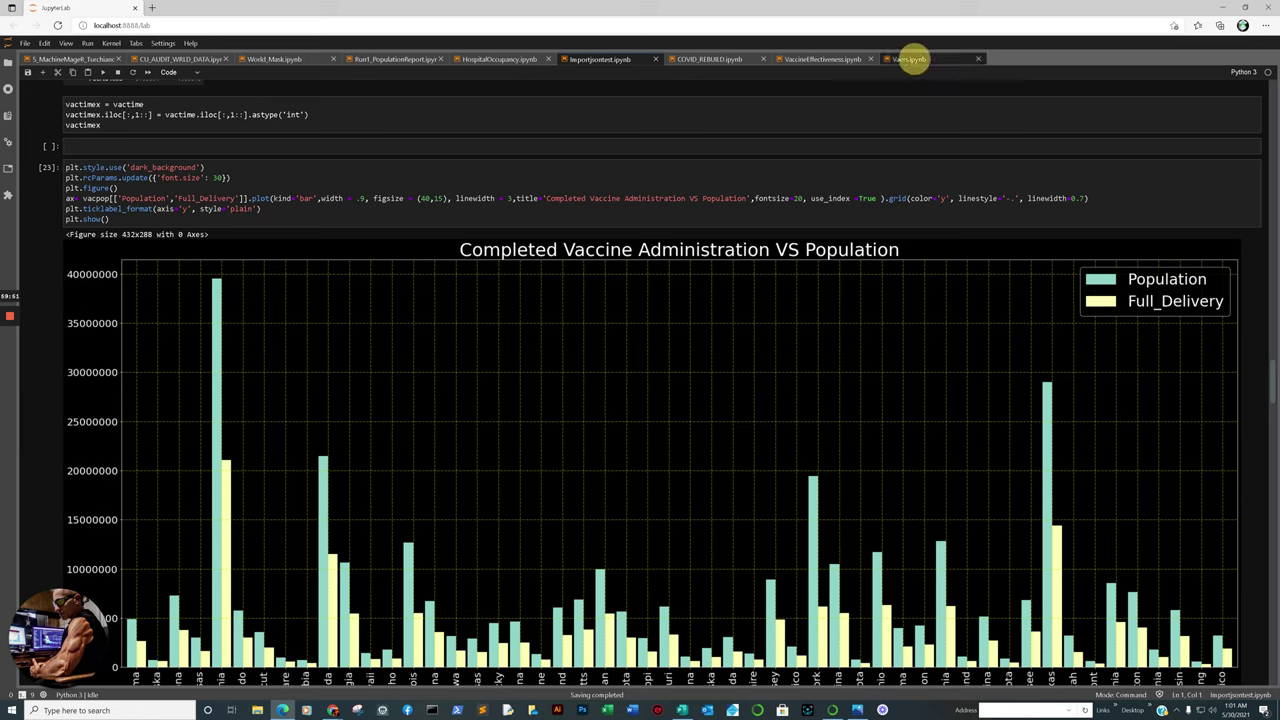